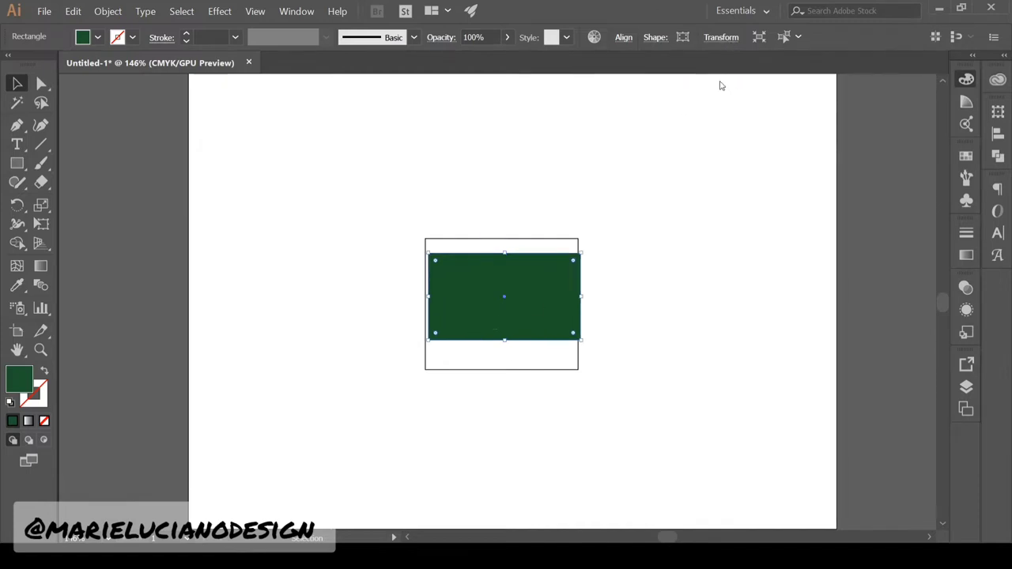
Centre the dark green rectangle inside the outer rectangle and give the outer one a lime fill
left_click_drag(581, 296, 560, 297)
left_click_drag(535, 310, 535, 317)
left_click(558, 240, "shift")
left_click(623, 38)
left_click(598, 76)
left_click(626, 211)
left_click(492, 370)
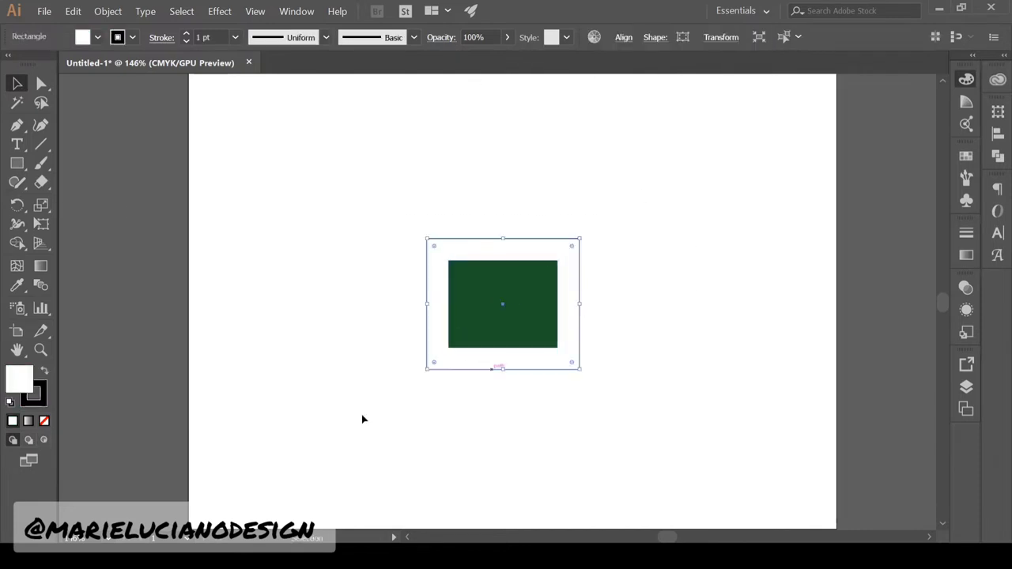
left_click(887, 212)
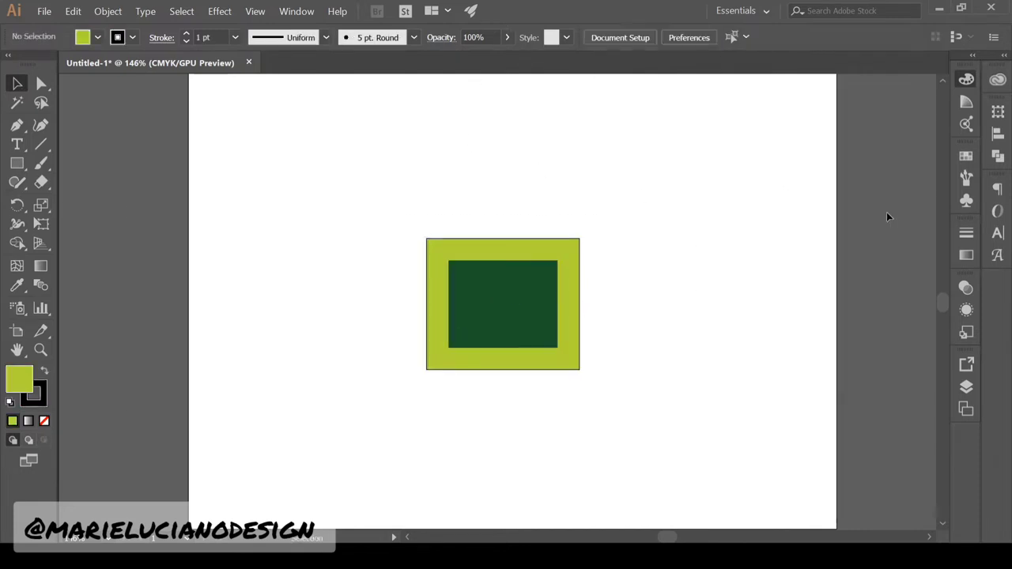
Add the Packaging heading and a two-line ADOBE ILLUSTRATOR text, placed on the green panel
key("t")
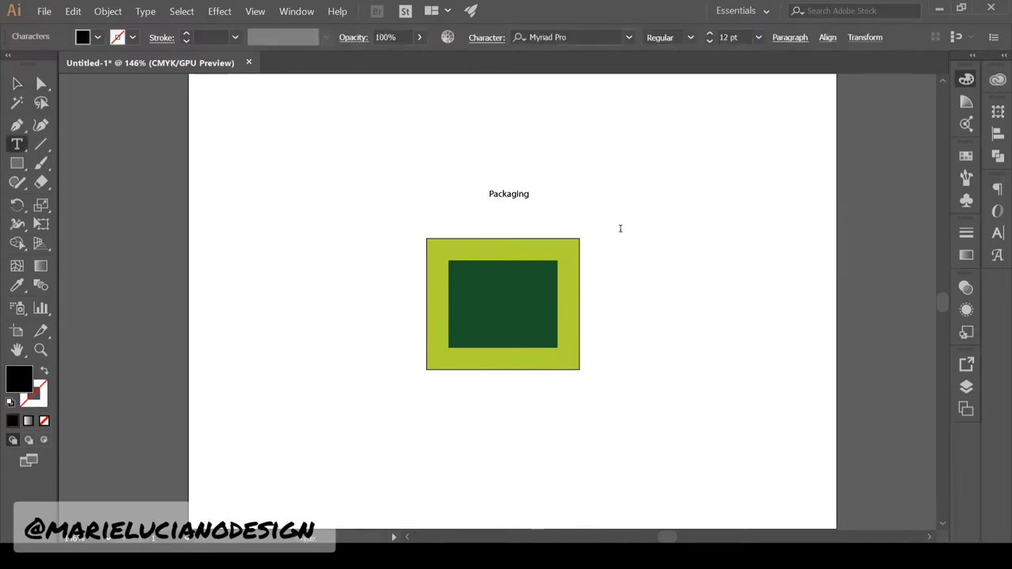
key("Escape")
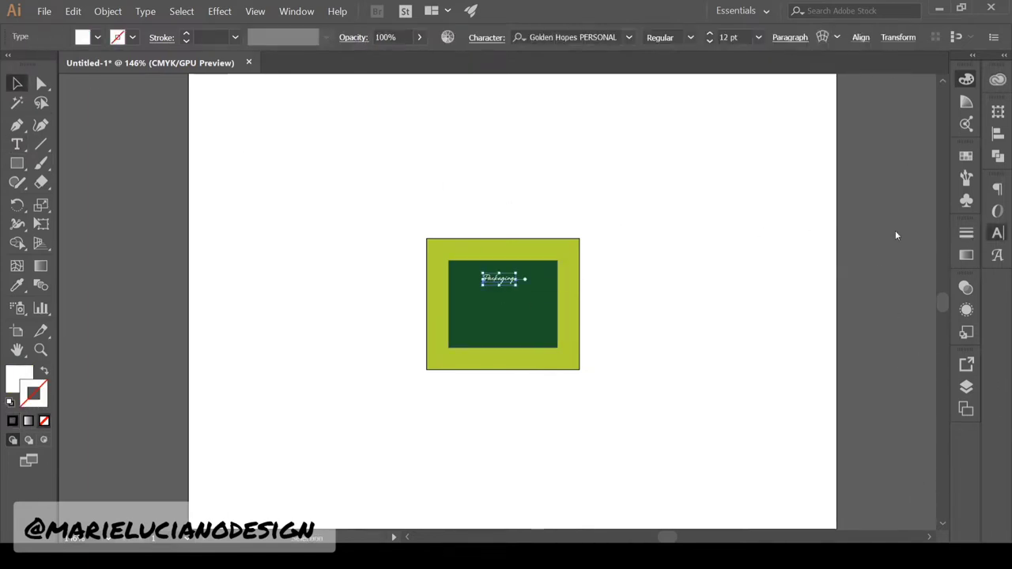
key("t")
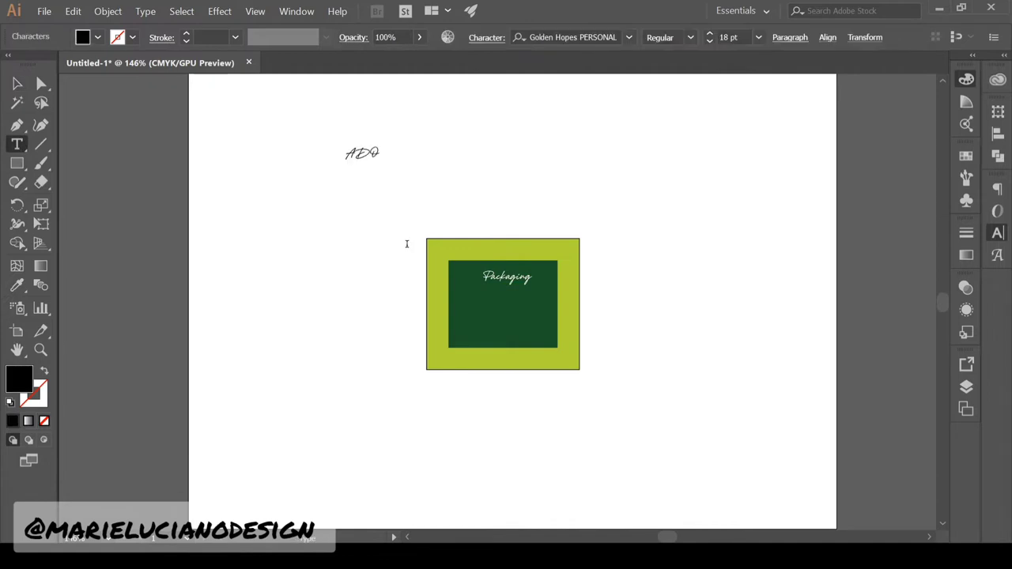
type("BE")
key("Return")
type("ILLUSTRATOR")
key("Escape")
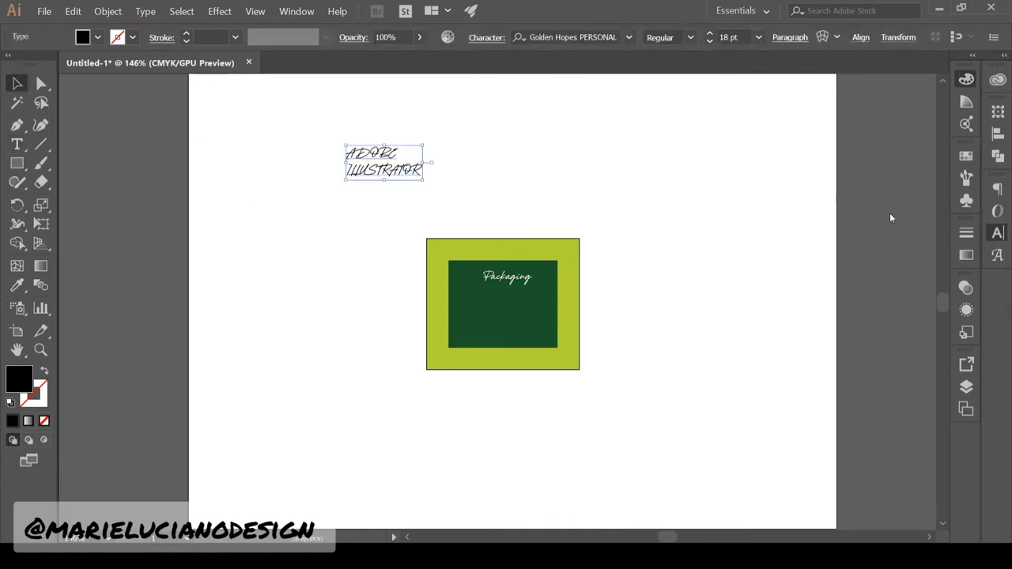
left_click_drag(354, 165, 509, 318)
Centre the ADOBE ILLUSTRATOR text, colour it lime, and set it in Arial Rounded MT Bold
key("i")
left_click(438, 324)
left_click(44, 421)
left_click(977, 188)
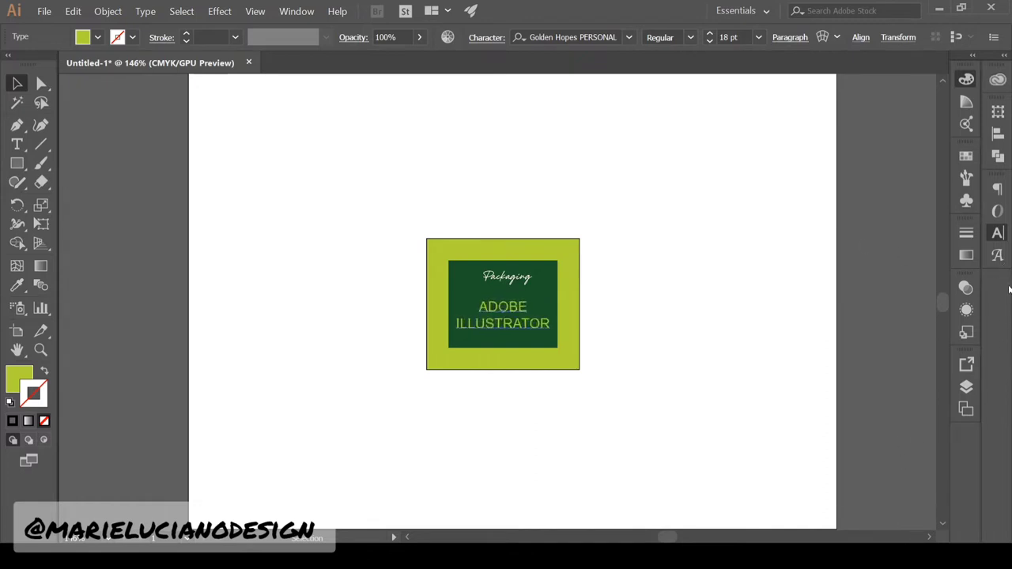
left_click(906, 337)
left_click(905, 336)
key("ctrl+z")
Duplicate the headline below itself and change the copy to white TUTORIAL text
mouse_move(492, 319)
left_mouse_down()
mouse_move(492, 305)
mouse_move(509, 309)
left_mouse_up()
left_click_drag(514, 312, 515, 336, "alt")
double_click(515, 334)
left_click_drag(481, 320, 579, 352)
type("TUTORIAL")
left_click(18, 285)
left_click(506, 277)
left_click(17, 83)
left_click(649, 332)
left_click_drag(515, 322, 515, 324)
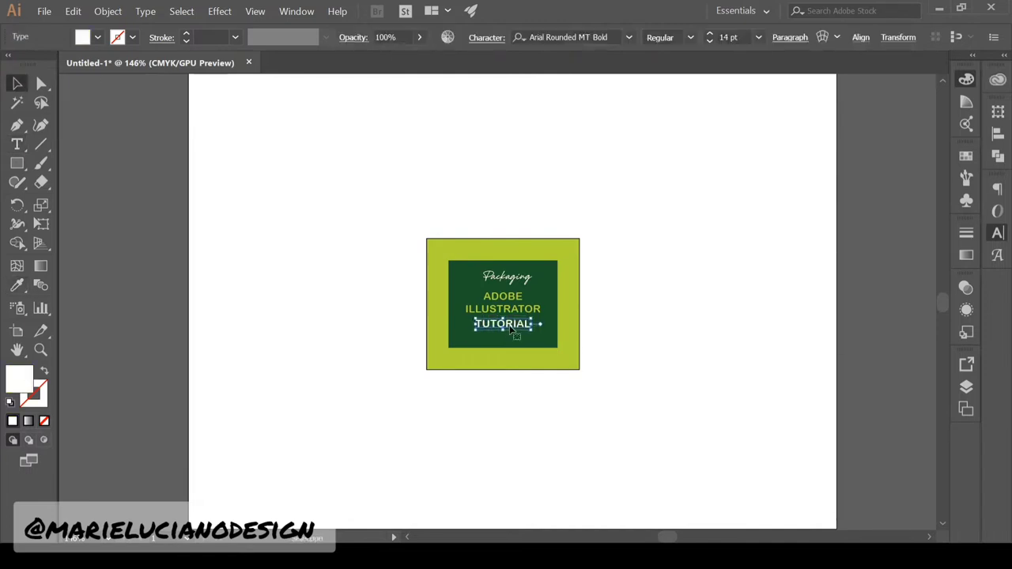
left_click(632, 485)
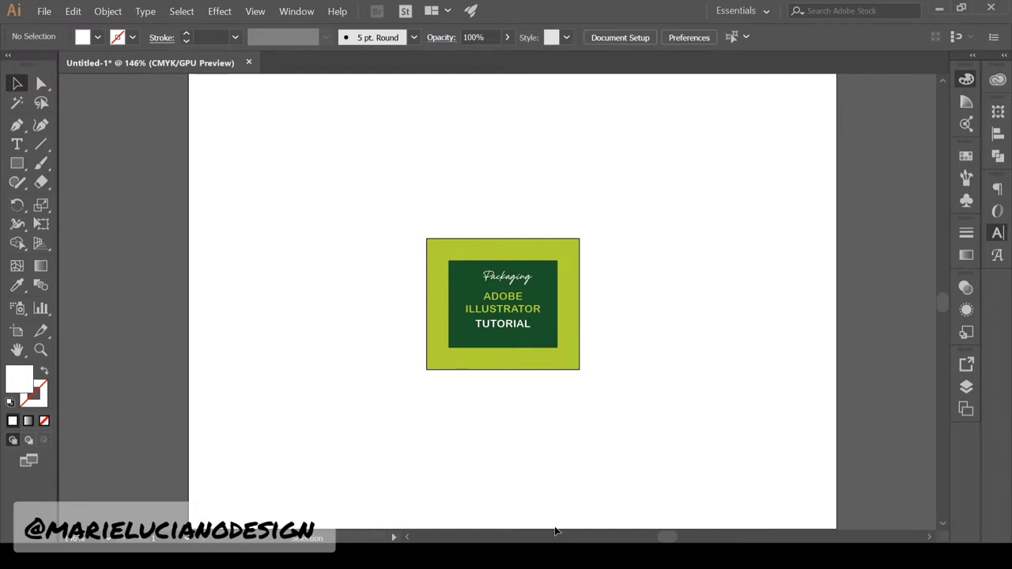
Draw a yellow rectangle centred on the label and send it behind the green panel
key("m")
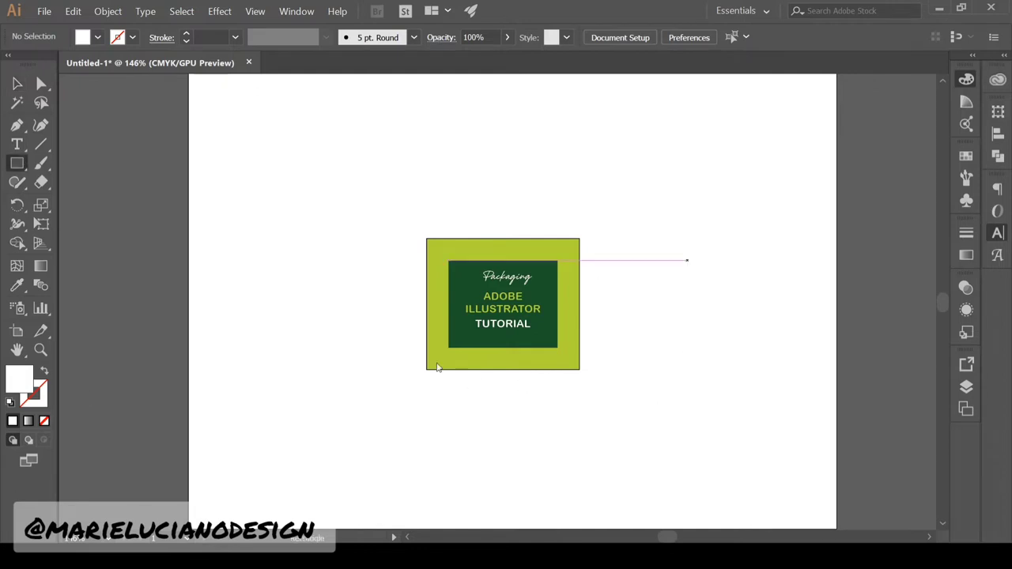
left_click_drag(688, 260, 818, 380)
key("v")
left_click_drag(688, 296, 438, 280)
left_click(429, 266, "shift")
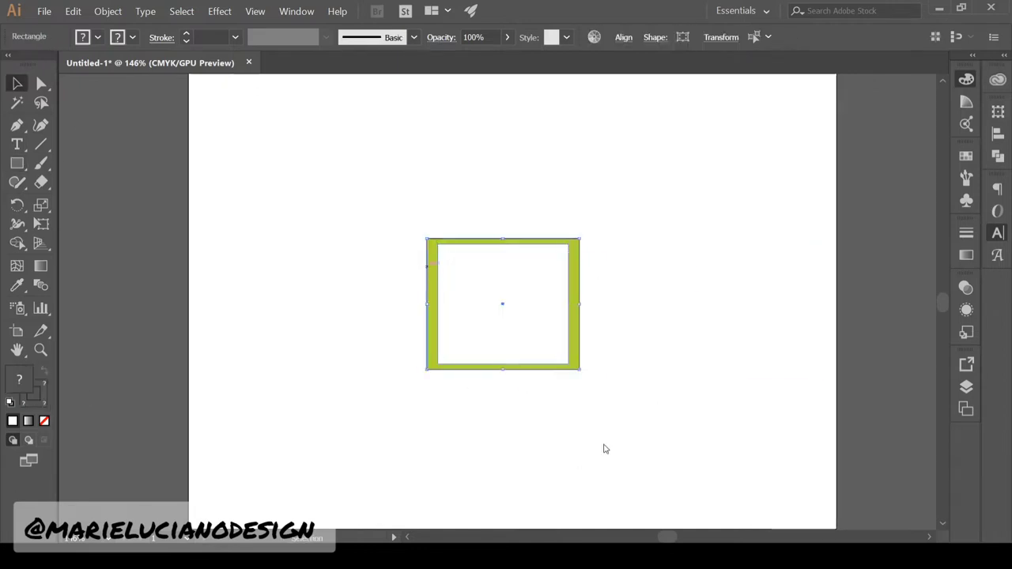
key("ctrl+shift+[")
left_click(604, 448)
left_click(475, 357)
double_click(19, 379)
left_click(716, 263)
Nudge the Packaging text slightly down within the label
left_click_drag(587, 320, 552, 336)
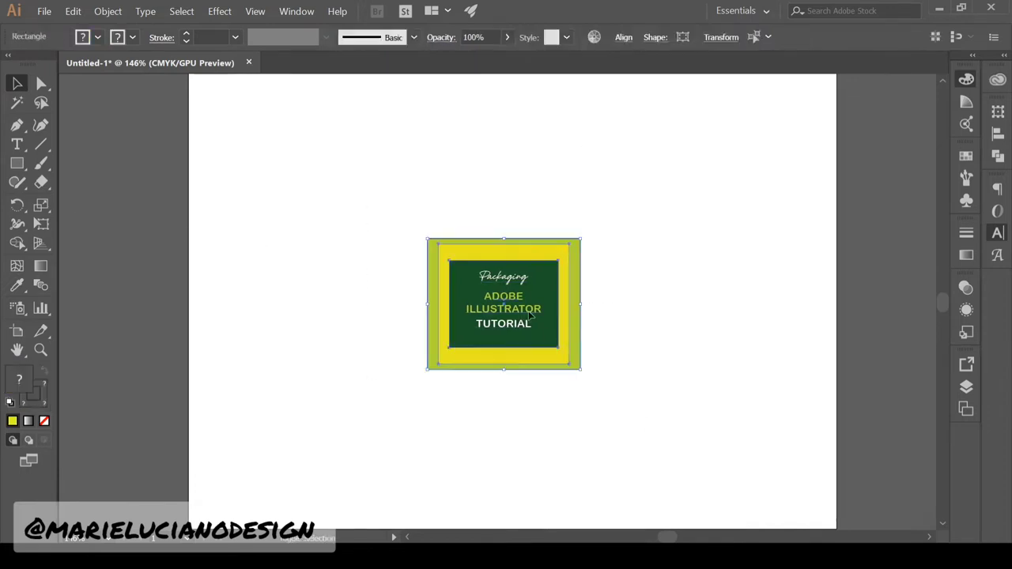
left_click(503, 324)
left_click(504, 277)
key("Down")
key("Down")
left_click_drag(310, 181, 598, 423)
left_click(633, 380)
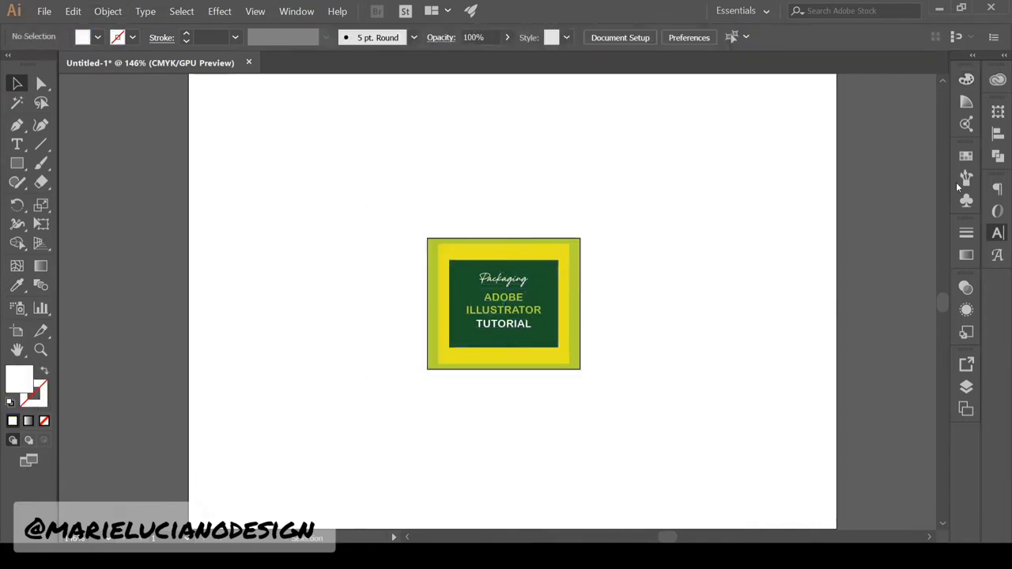
Duplicate Packaging below TUTORIAL and retype the copy as the designer's name credit
left_click(40, 349)
left_click(496, 322)
left_click(496, 322)
left_click(497, 323)
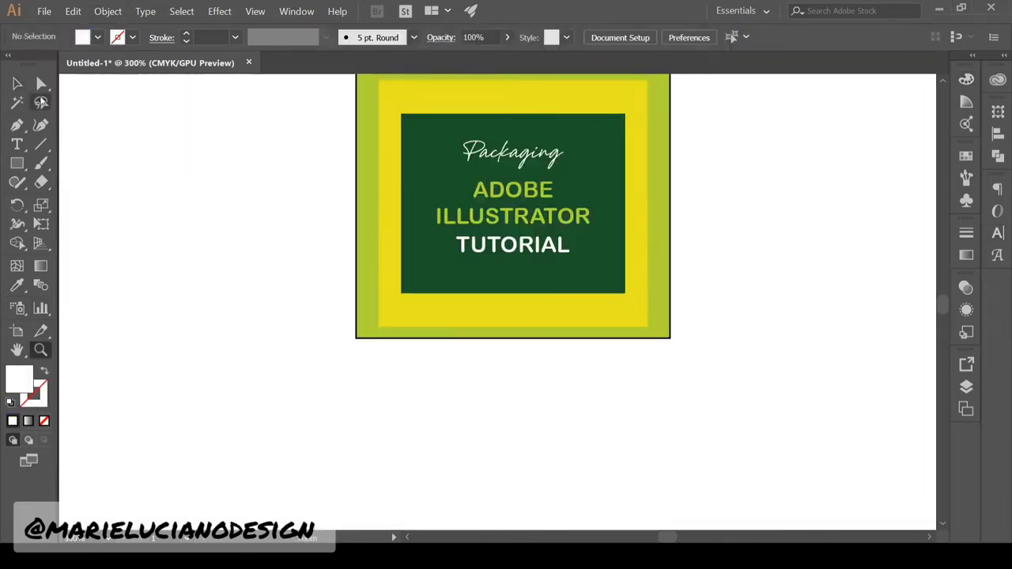
left_click(17, 83)
double_click(514, 204)
left_click(514, 204)
left_click_drag(559, 148, 560, 276)
double_click(559, 276)
key("ctrl+a")
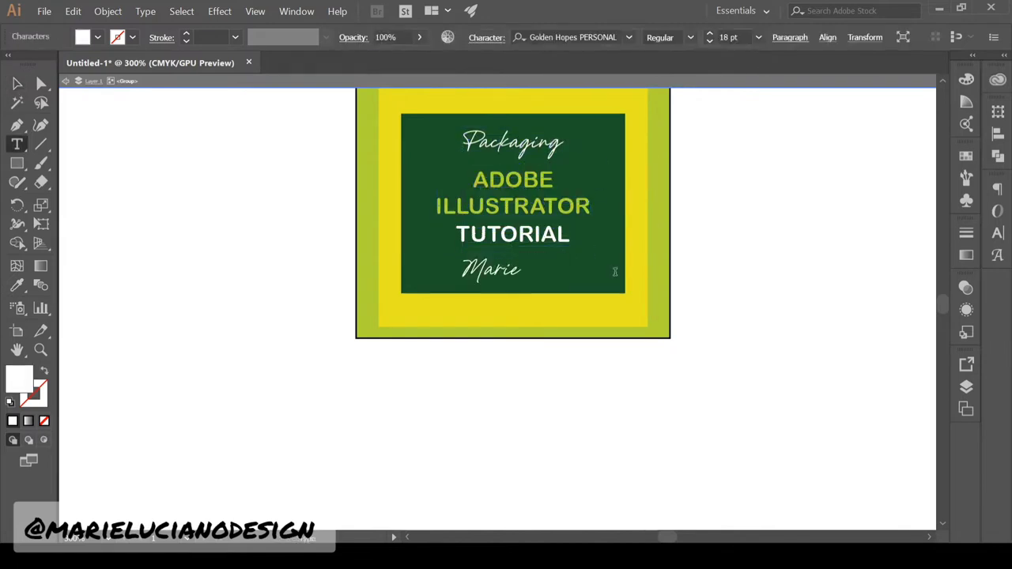
key("Escape")
left_click(371, 418)
Move the finished label up on the artboard
scroll(518, 356, "up", 1)
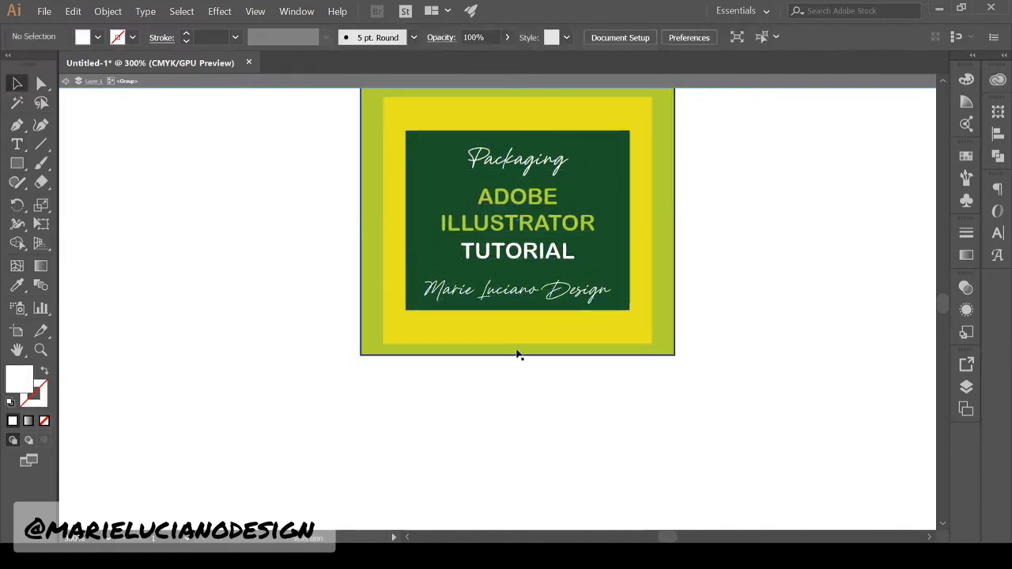
left_click(40, 349)
left_click(455, 461, "alt")
left_click(574, 127, "alt")
left_click(16, 83)
left_click_drag(153, 212, 556, 386)
left_click_drag(538, 348, 538, 249)
left_click(646, 330)
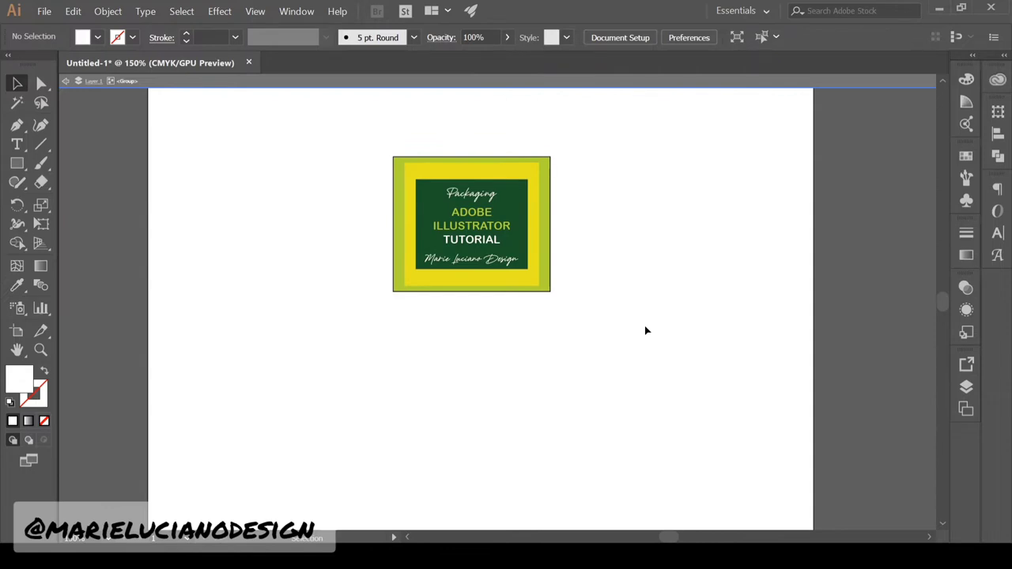
Add a lime square matching the label's size, flush beneath the label
key("m")
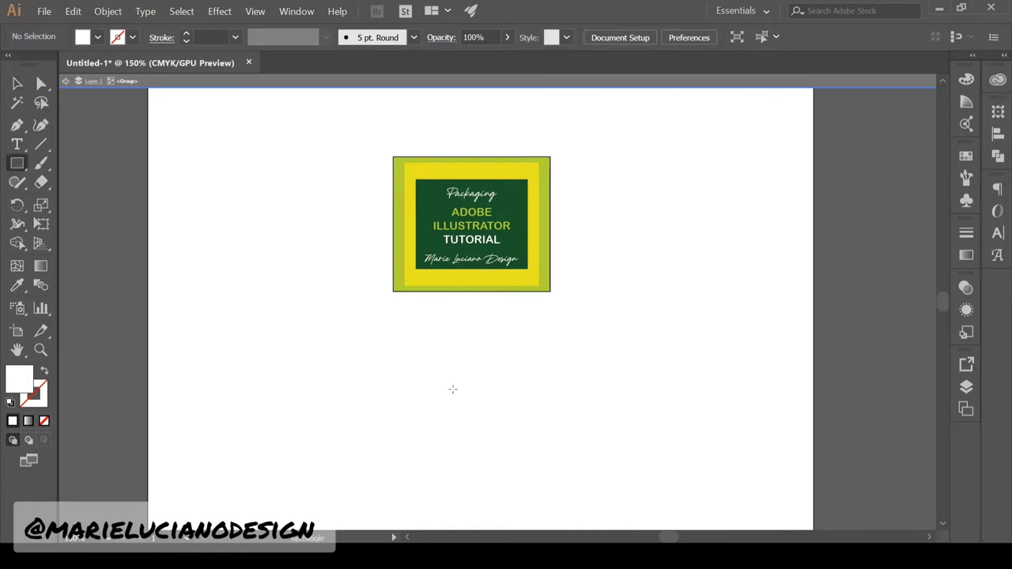
left_click(452, 388)
key("Return")
key("v")
key("i")
mouse_move(530, 467)
left_mouse_down()
mouse_move(472, 373)
mouse_move(531, 372)
left_mouse_up()
left_click(547, 263)
key("v")
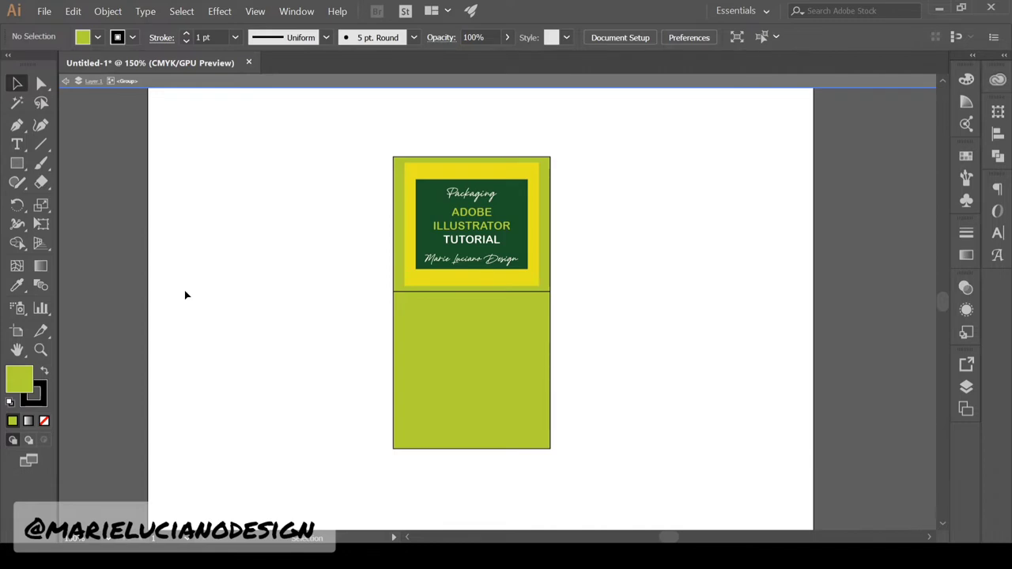
Place a small white rectangle in the lime panel's lower right
key("m")
key("Return")
key("i")
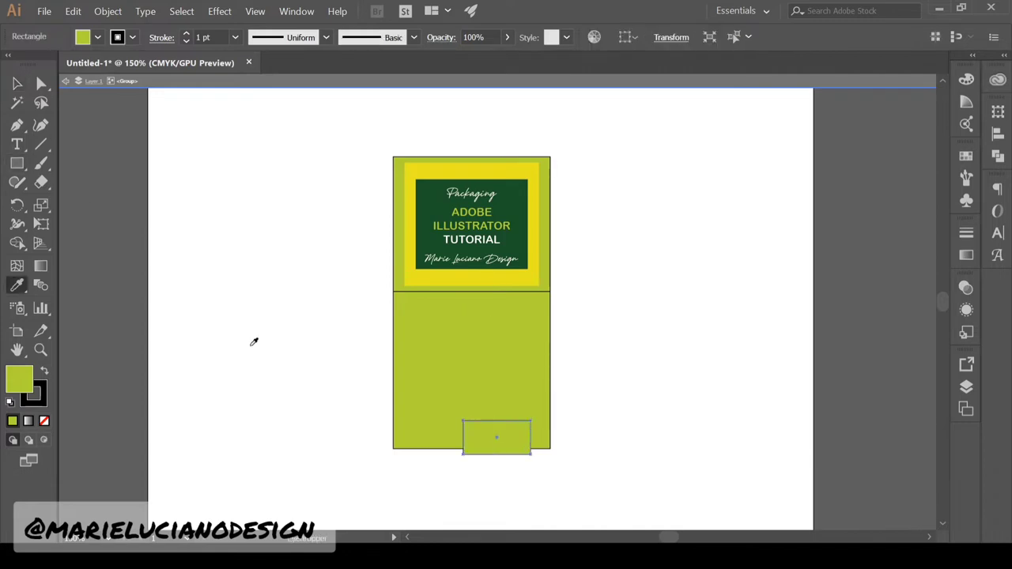
left_click(253, 345)
key("v")
left_click(252, 344)
left_click_drag(513, 442, 522, 430)
left_click(692, 437)
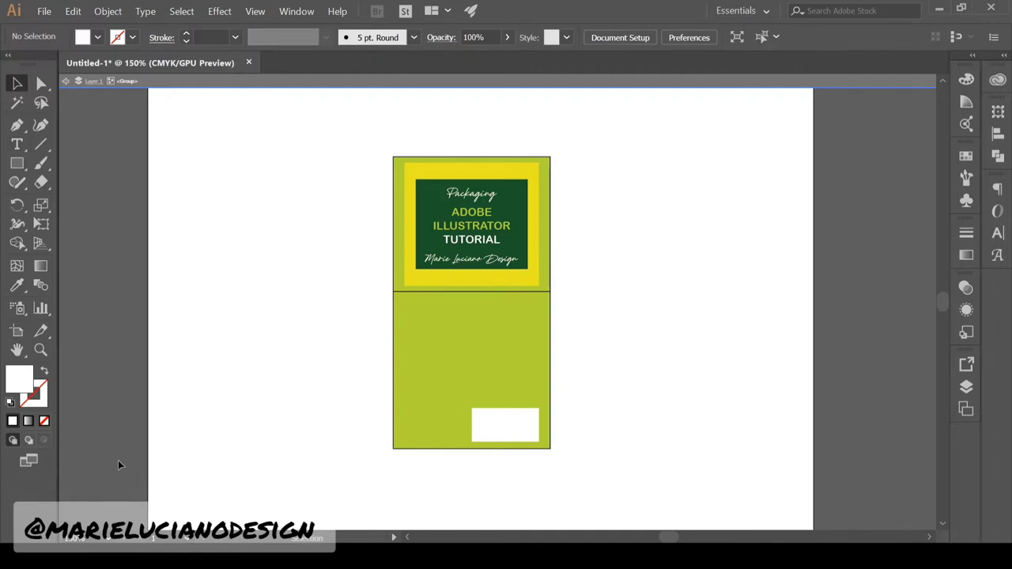
Fill the lime panel with a justified 6 pt Lorem ipsum area text box
key("t")
left_click_drag(400, 298, 542, 364)
left_click(759, 37)
left_click(738, 56)
left_click_drag(506, 304, 327, 304, "ctrl")
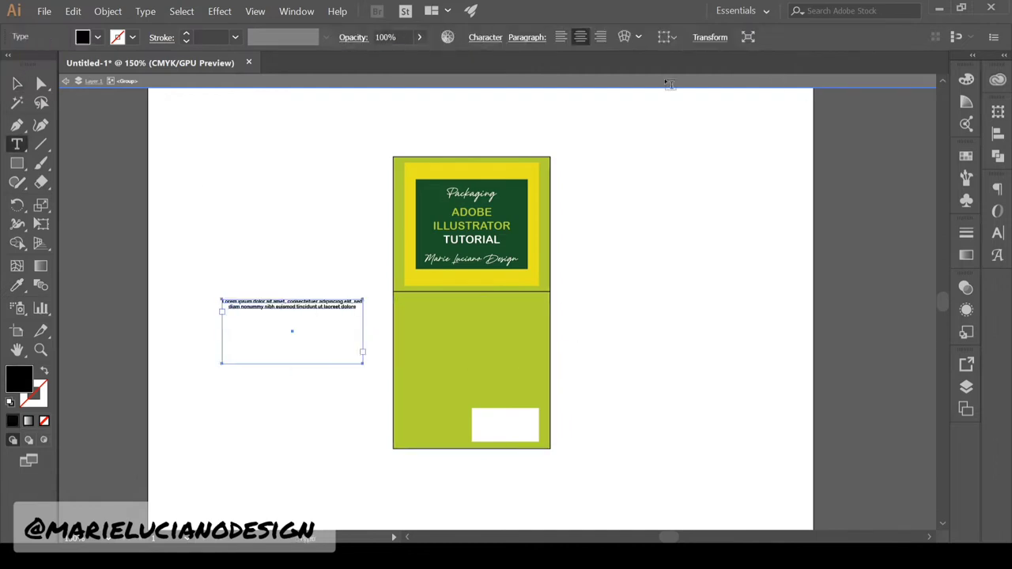
left_click_drag(397, 298, 542, 370)
key("Escape")
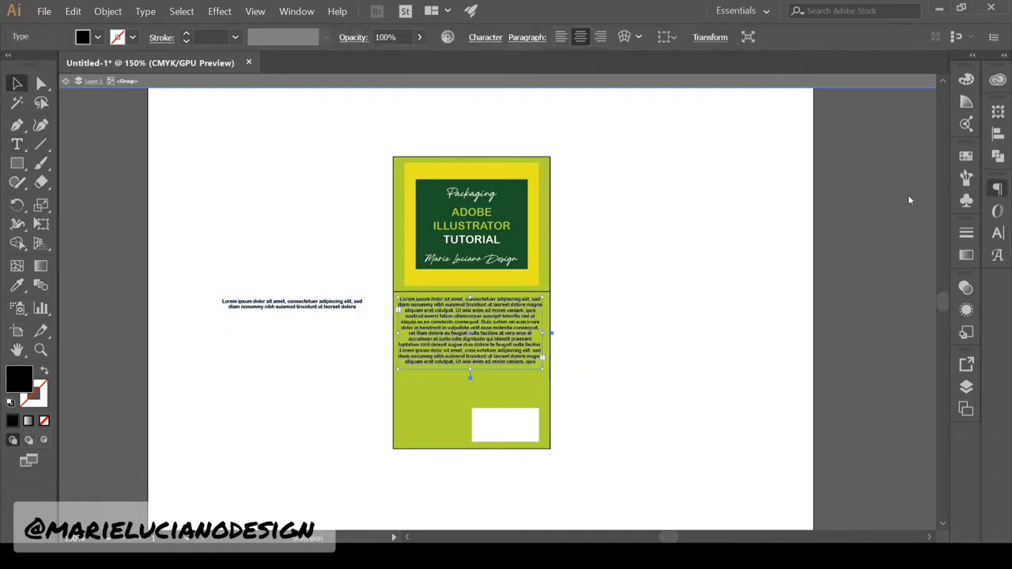
key("ctrl+shift+j")
left_click(624, 337)
left_click(325, 307)
key("Delete")
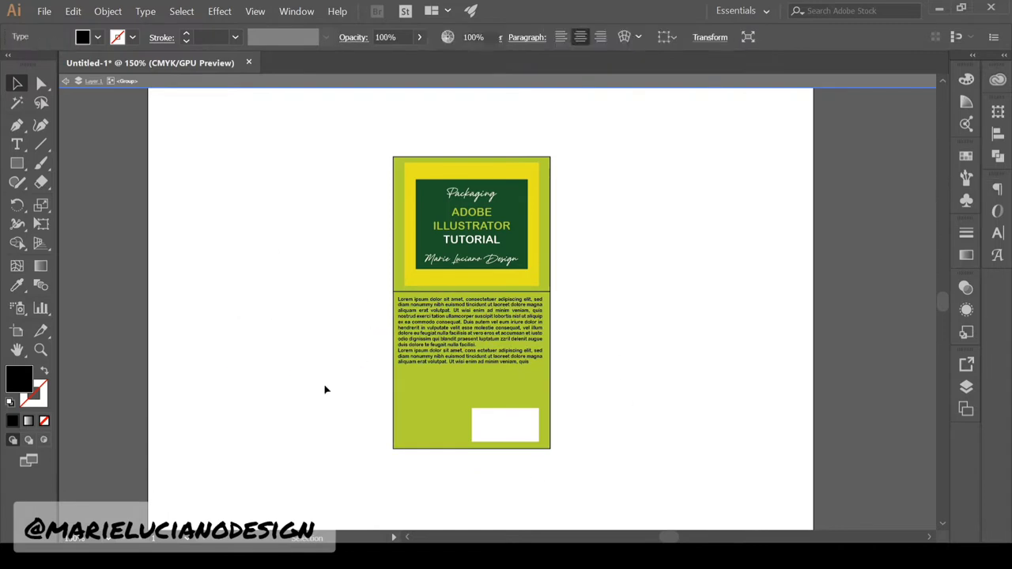
Rotate the paragraph text and white box 90° counterclockwise
left_click_drag(361, 313, 444, 425)
left_click(301, 269)
double_click(506, 357)
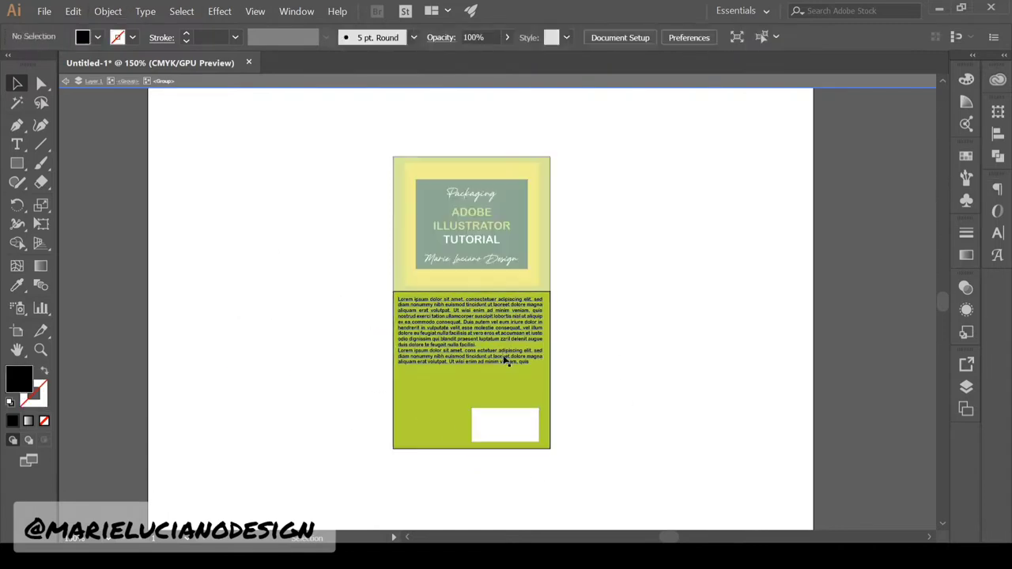
left_click(506, 356)
left_click(506, 425, "shift")
left_click_drag(546, 446, 549, 294)
left_click(758, 436)
double_click(664, 431)
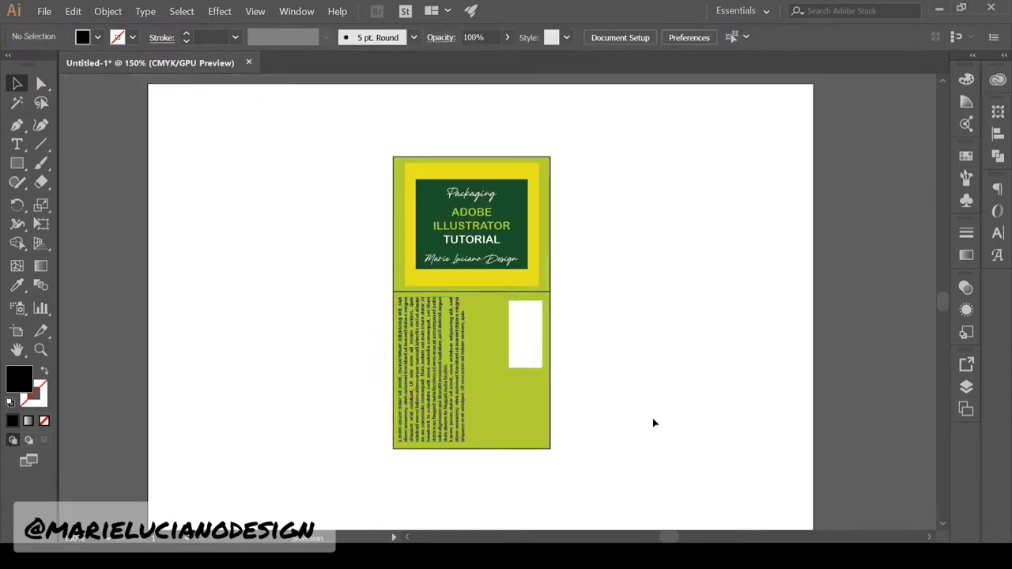
Ungroup the package artwork and regroup the front label's pieces on their own
scroll(678, 389, "down", 1)
left_click_drag(518, 192, 519, 158)
double_click(522, 170)
double_click(625, 230)
left_click(529, 246)
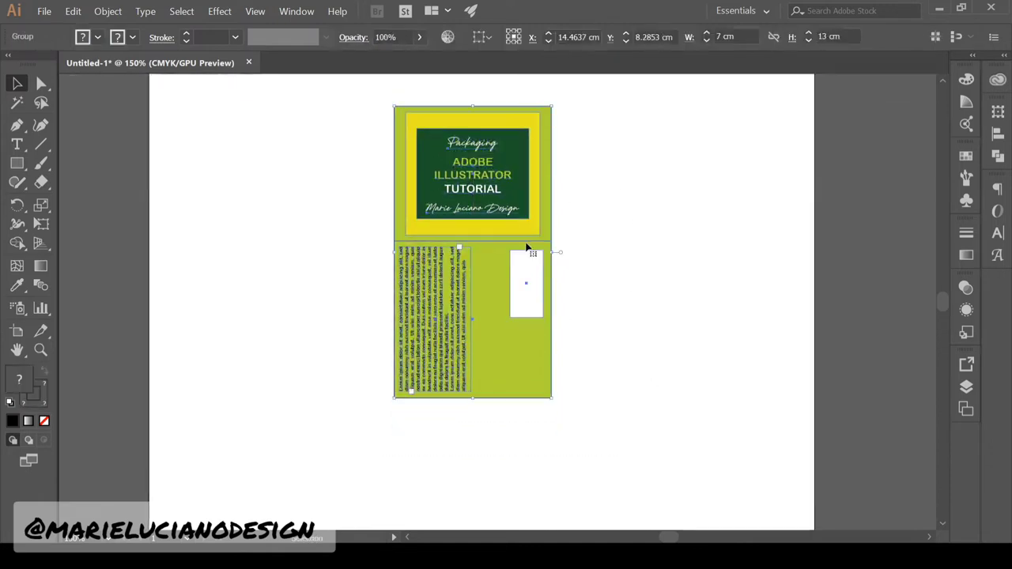
key("ctrl+shift+g")
left_click_drag(360, 419, 578, 273)
left_click(108, 11)
left_click(131, 59)
left_click_drag(360, 91, 577, 225)
left_click(119, 13)
Reflect a copy of the front label upside down and line it up under the text panel
left_click(132, 59)
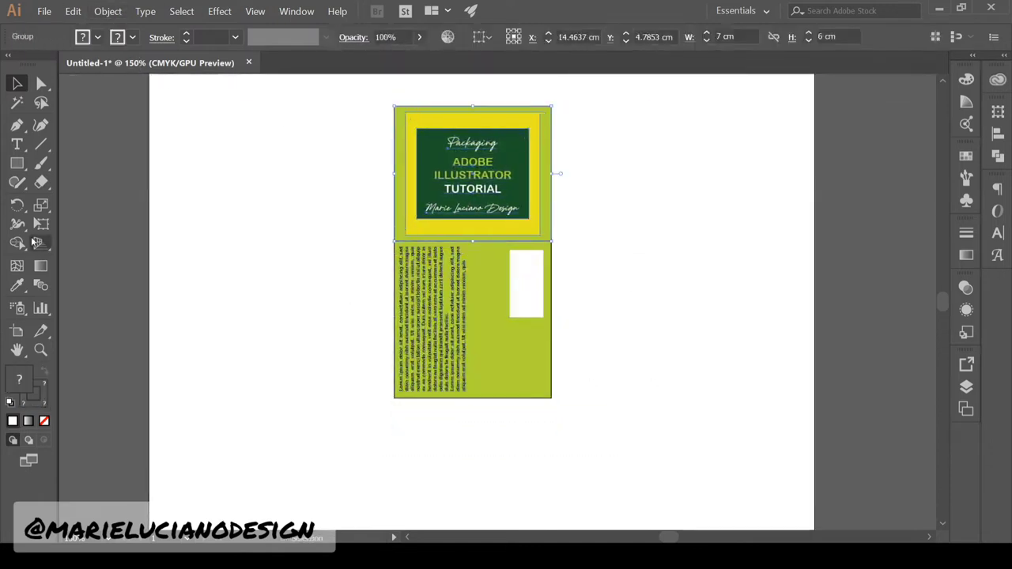
left_click_drag(17, 205, 67, 221)
left_click_drag(388, 205, 387, 174)
left_click(16, 83)
left_click_drag(548, 182, 547, 474)
left_click(648, 312)
left_click(532, 166)
left_click(532, 348, "shift")
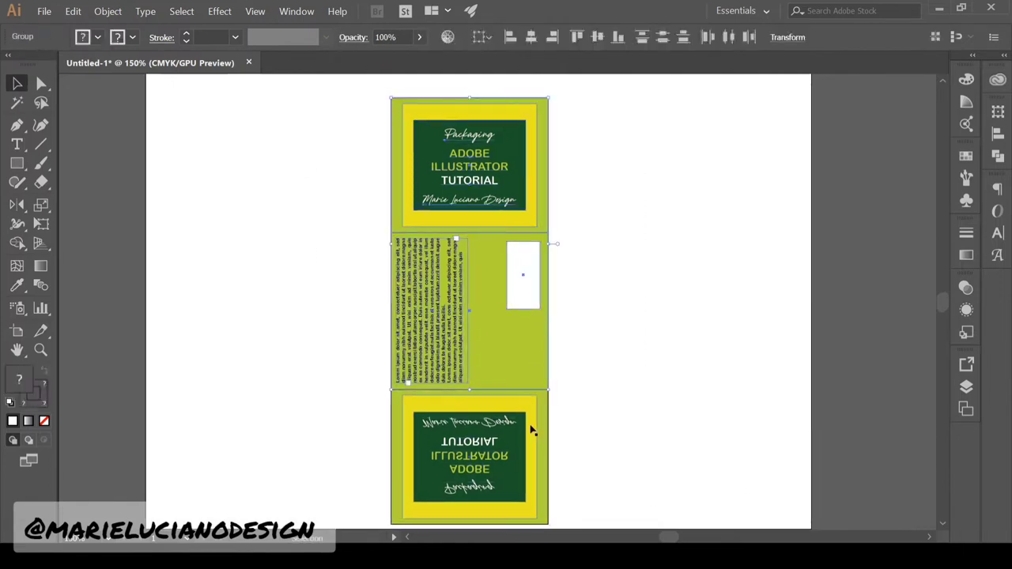
Select the assembled three-panel strip and inspect the front label group
left_click_drag(353, 151, 635, 502)
left_click(643, 514)
scroll(643, 514, "down", 1)
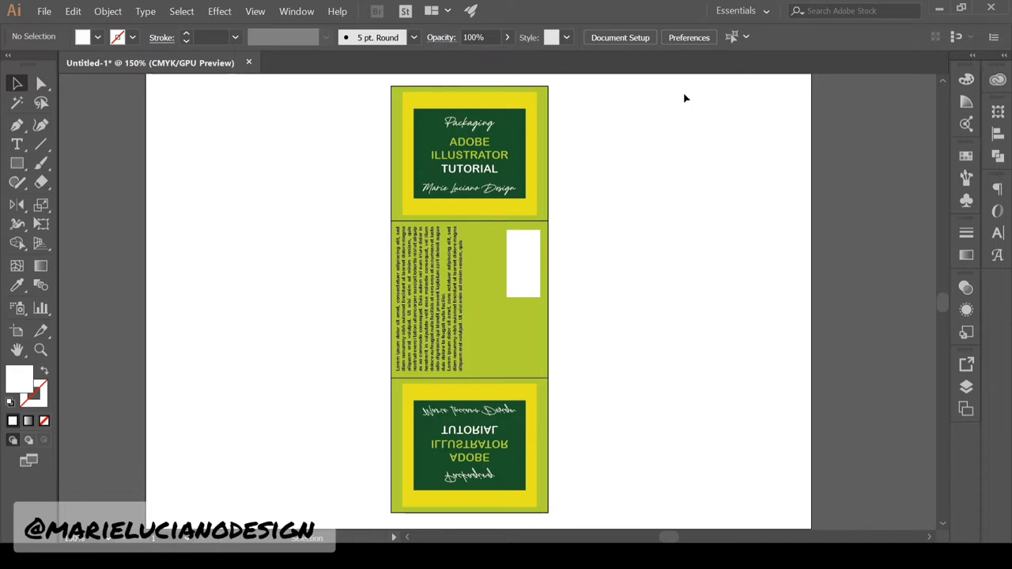
double_click(544, 94)
double_click(683, 209)
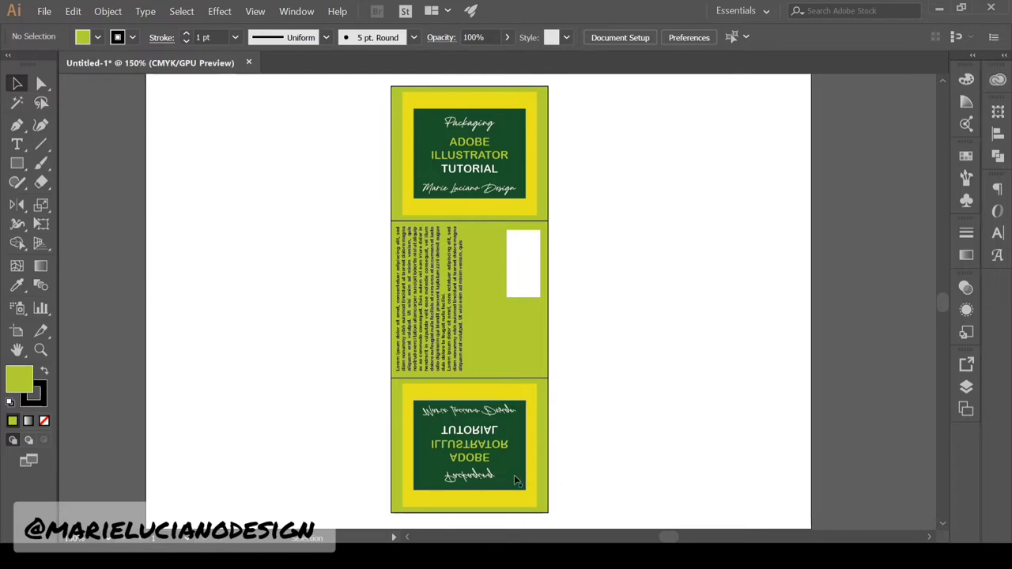
Duplicate the bottom label to its left and clear the copied panel's text
left_click_drag(548, 478, 391, 475)
left_click(219, 431)
left_click(311, 447)
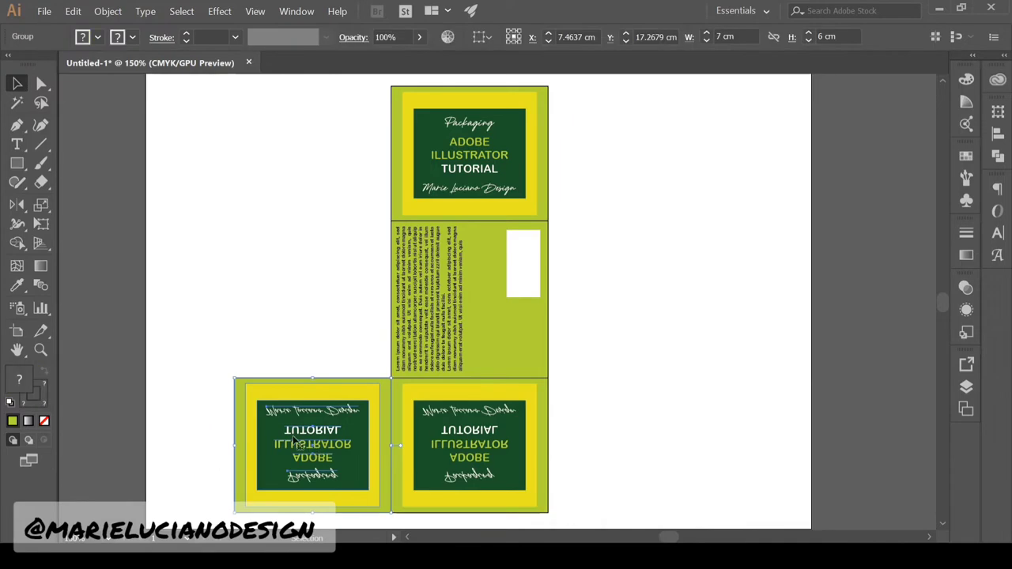
double_click(309, 475)
key("Delete")
left_click(316, 411)
key("Delete")
double_click(343, 327)
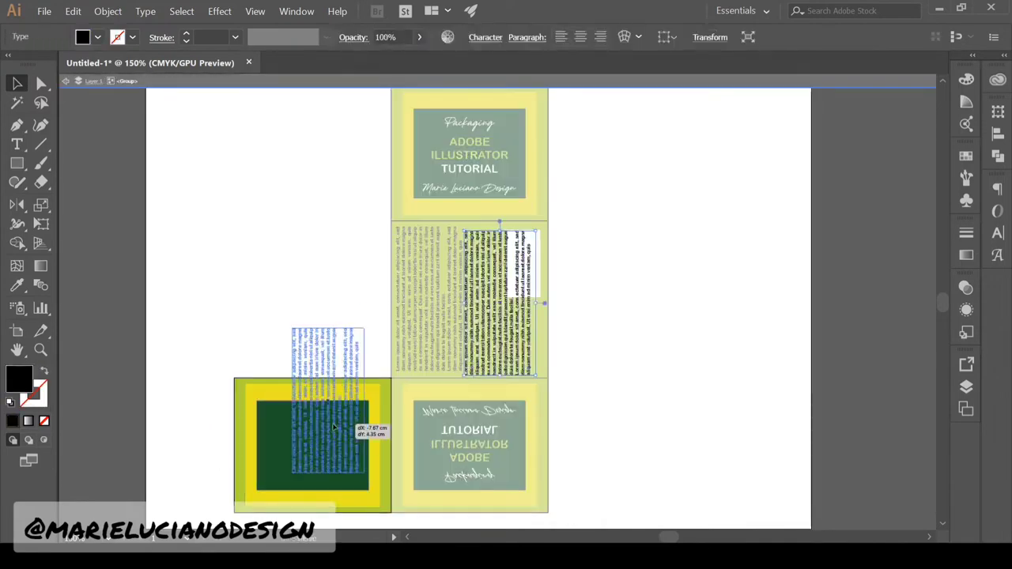
Fill the left panel's dark green centre with white placeholder area text
key("t")
left_click_drag(263, 405, 365, 484)
left_click(17, 83)
double_click(13, 381)
Rotate the placeholder text block 180° so it sits upside down
scroll(166, 470, "down", 2)
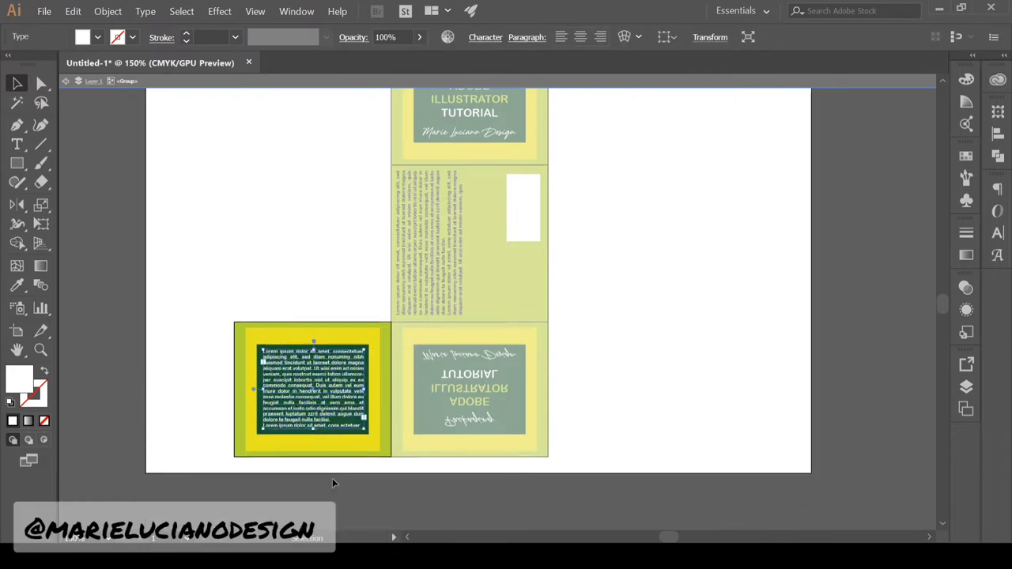
key("o")
left_click_drag(261, 474, 408, 236)
left_click(17, 84)
left_click(746, 332)
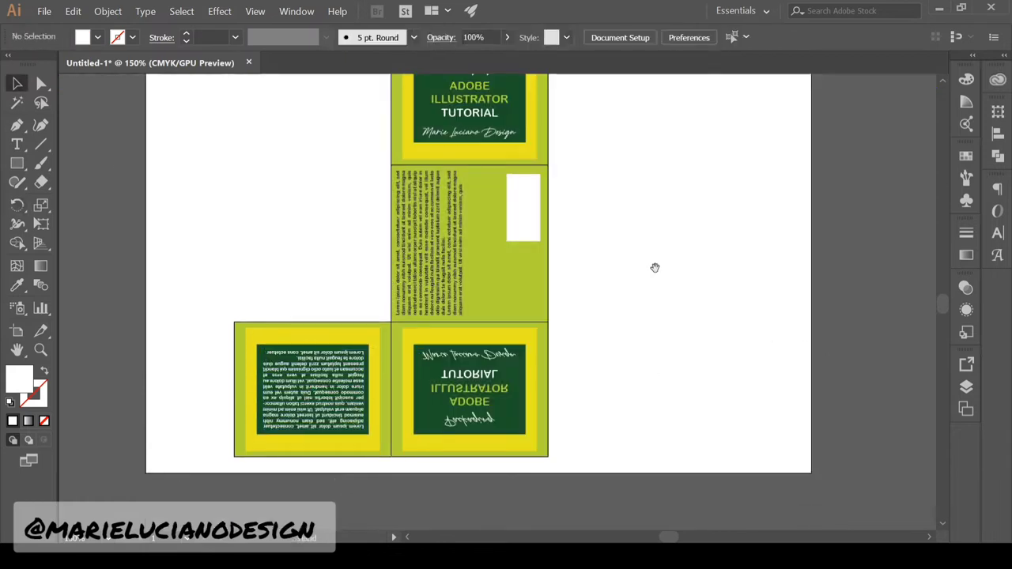
left_click_drag(655, 267, 646, 301)
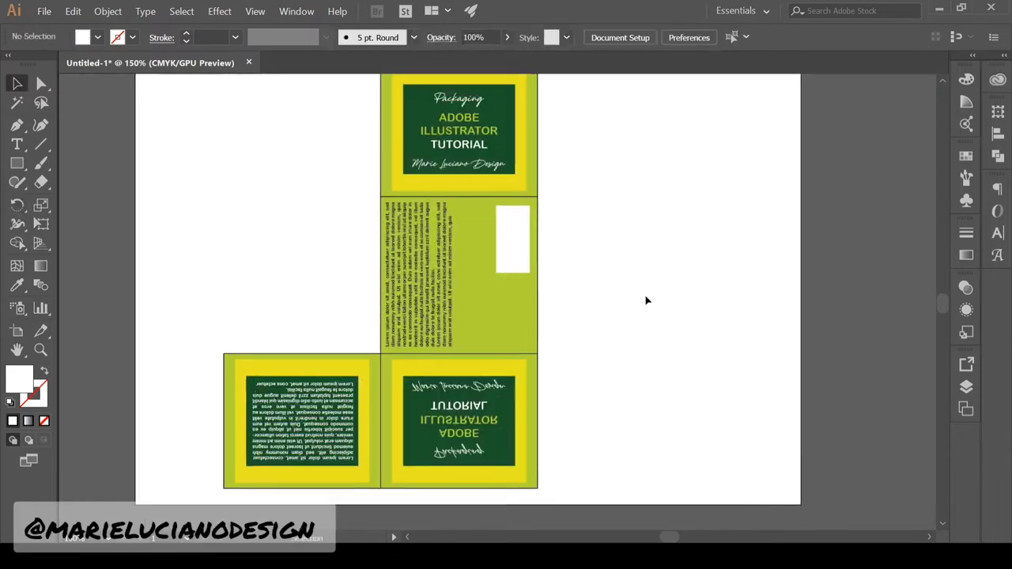
scroll(655, 348, "down", 2)
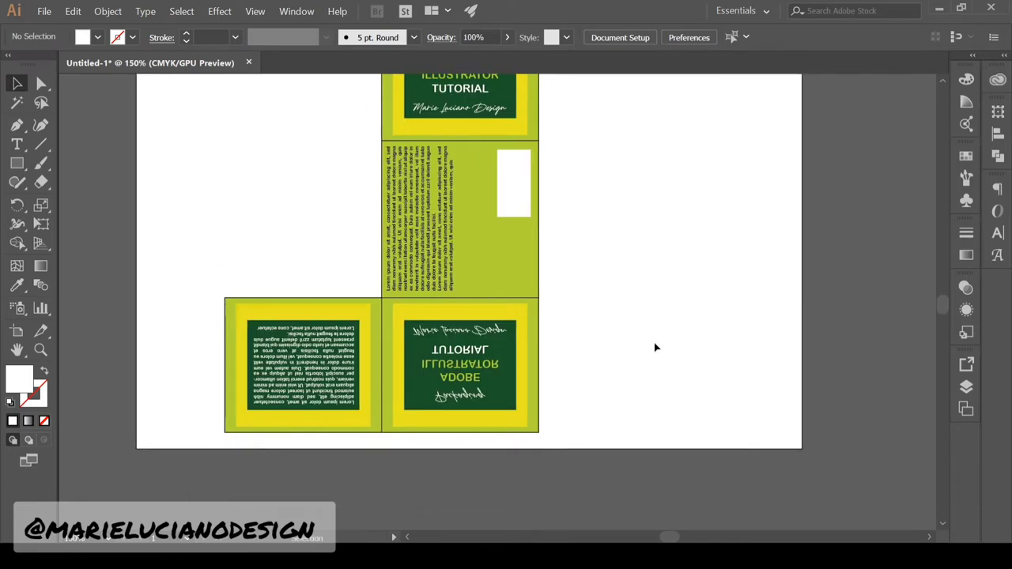
left_click(493, 261)
Duplicate the side panel below the box and delete its text and white box
left_click_drag(534, 226, 533, 288)
left_click(546, 508)
left_click(406, 335)
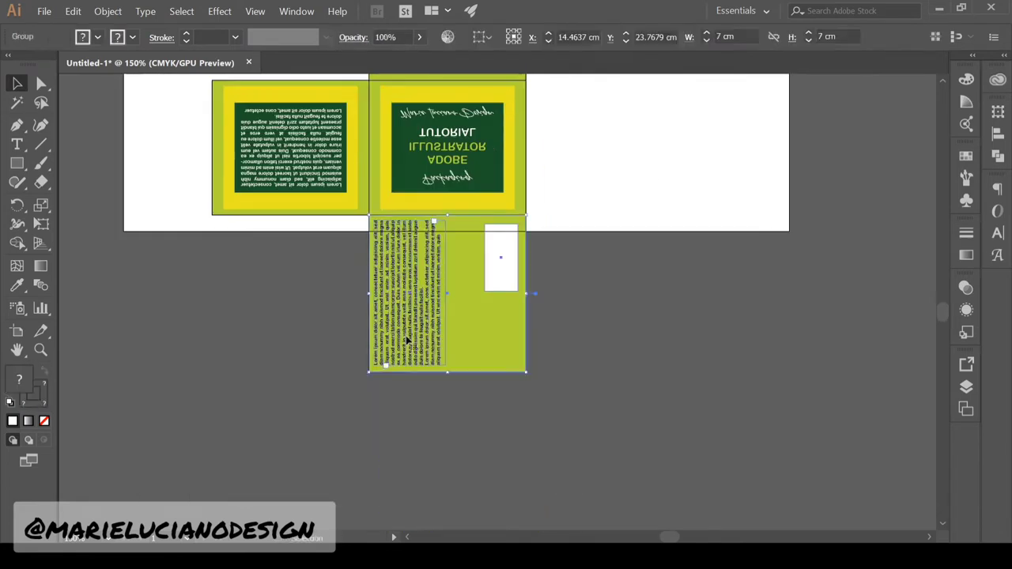
double_click(406, 335)
left_click(406, 335)
left_click(505, 280, "shift")
key("Delete")
Draw a dark green circle inside the new bottom panel
left_click_drag(16, 165, 72, 196)
left_click_drag(474, 369, 395, 267)
left_click(12, 86)
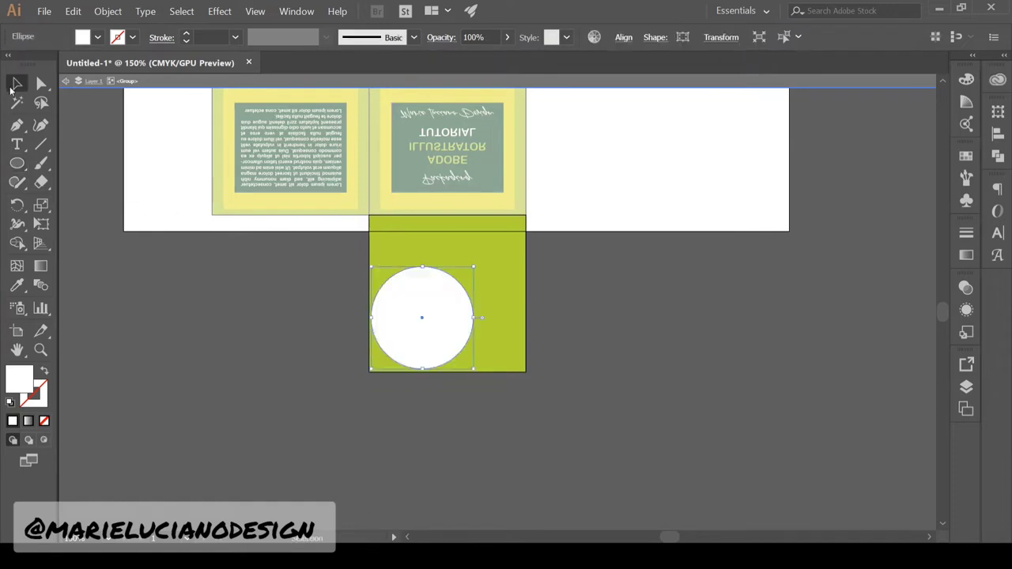
left_click(15, 268)
left_click(16, 285)
left_click(485, 172)
left_click(16, 84)
left_click_drag(427, 297, 432, 291)
left_click(606, 379)
Draw a square centred in the lime panel, moving the circle aside
key("space")
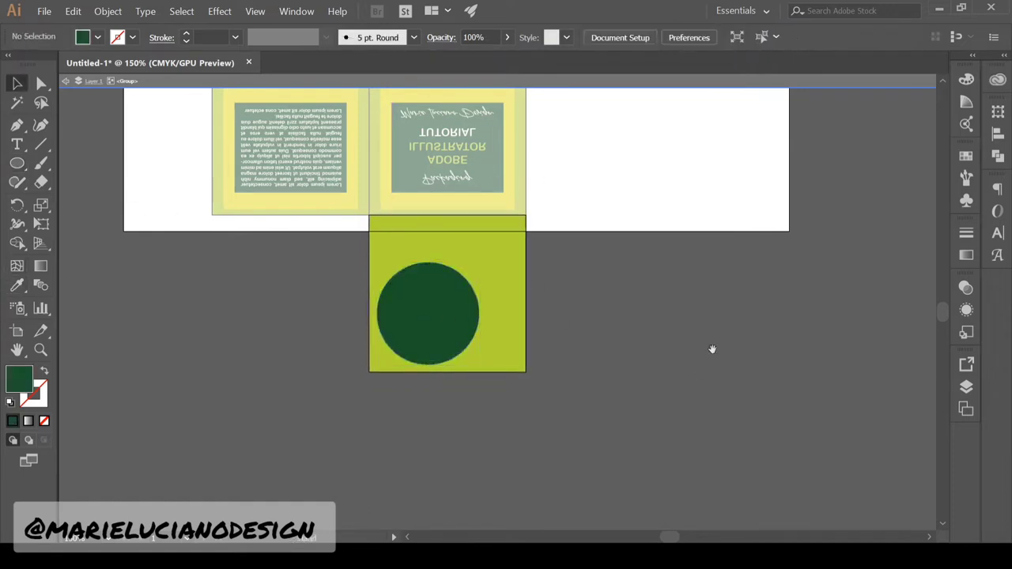
left_click_drag(712, 348, 720, 496)
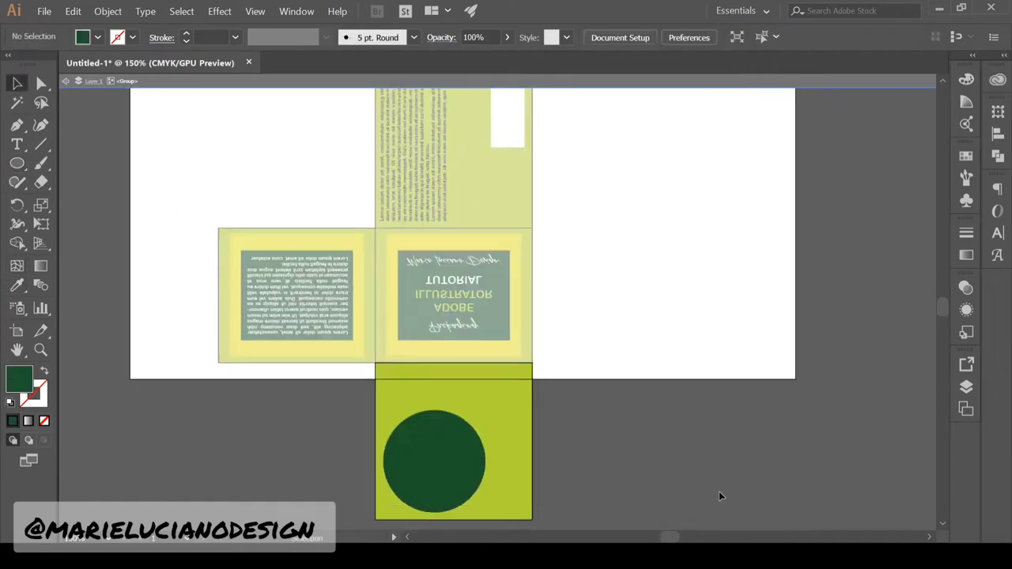
key("m")
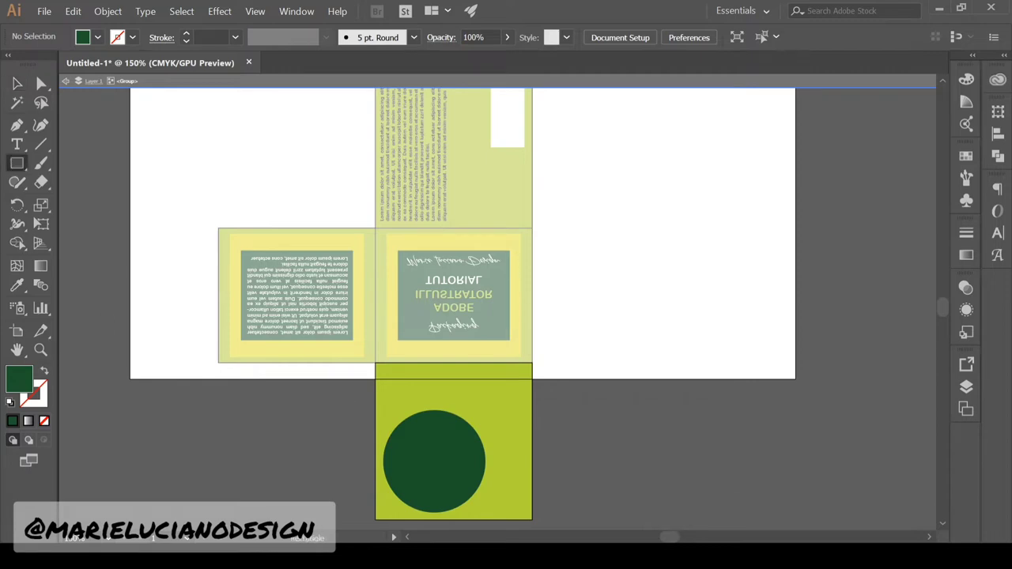
left_click(474, 314)
key("v")
left_click_drag(506, 490, 452, 454)
left_click(561, 467)
left_click_drag(443, 511, 231, 486)
left_click_drag(466, 443, 471, 446)
key("Left")
key("Left")
key("Left")
key("Left")
key("Left")
key("Up")
key("Up")
key("Up")
left_click(543, 449)
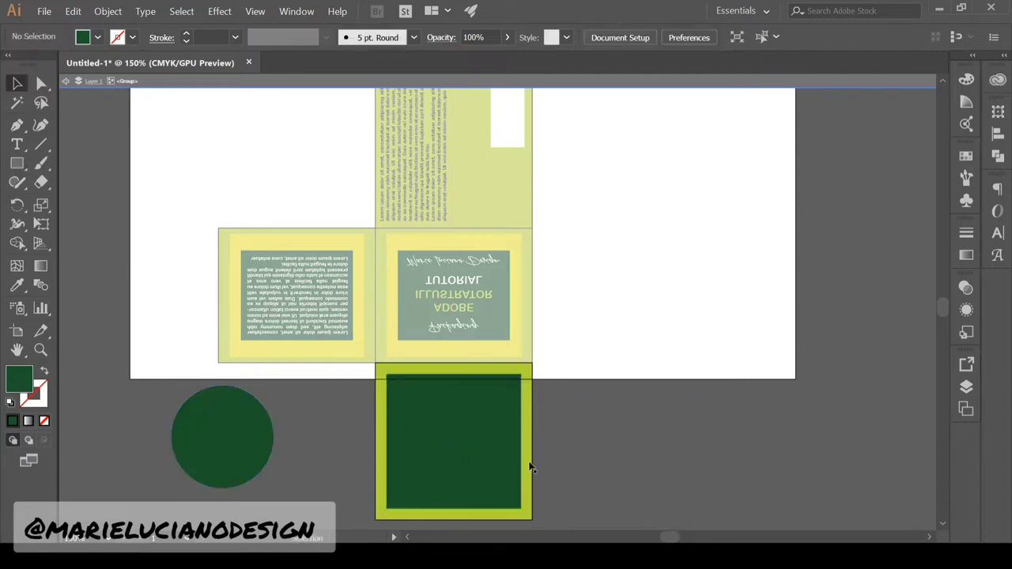
Colour the new square yellow
left_click(531, 468)
left_click(732, 408)
left_click(492, 427)
key("i")
left_click(332, 236)
key("v")
Place the dark green circle on the yellow square, in front of it
left_click(307, 419)
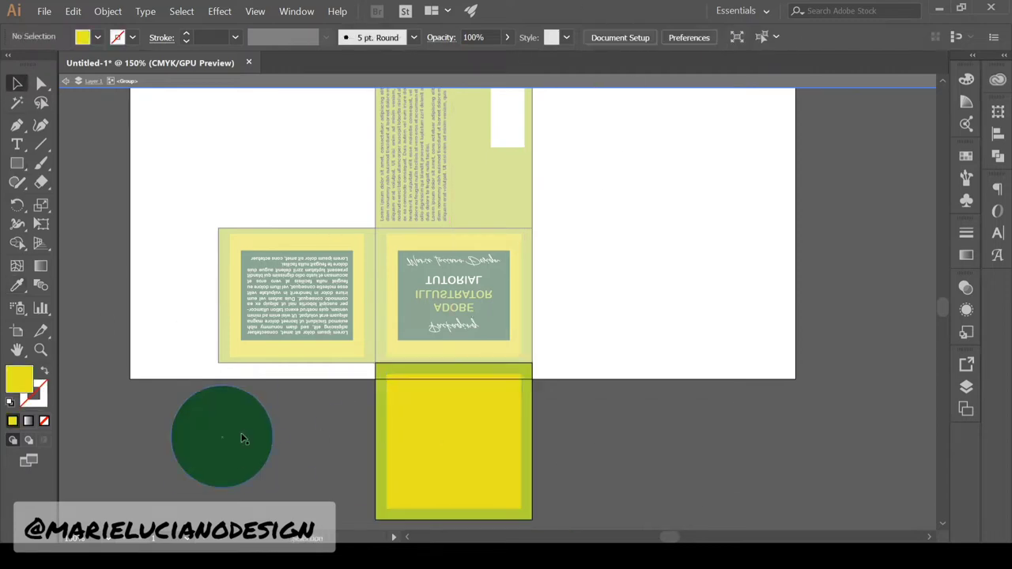
left_click_drag(243, 438, 467, 453)
left_click(616, 439)
left_click(40, 398)
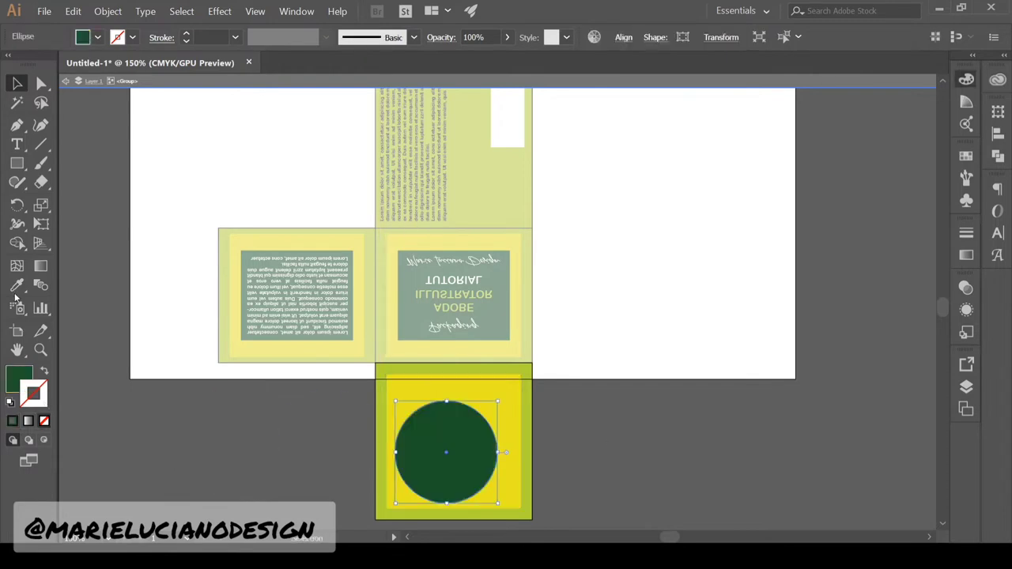
left_click(16, 285)
left_click(17, 83)
Give the circle a lime 10 pt stroke aligned to the outside
double_click(182, 301)
double_click(224, 316)
double_click(19, 380)
double_click(616, 442)
double_click(452, 434)
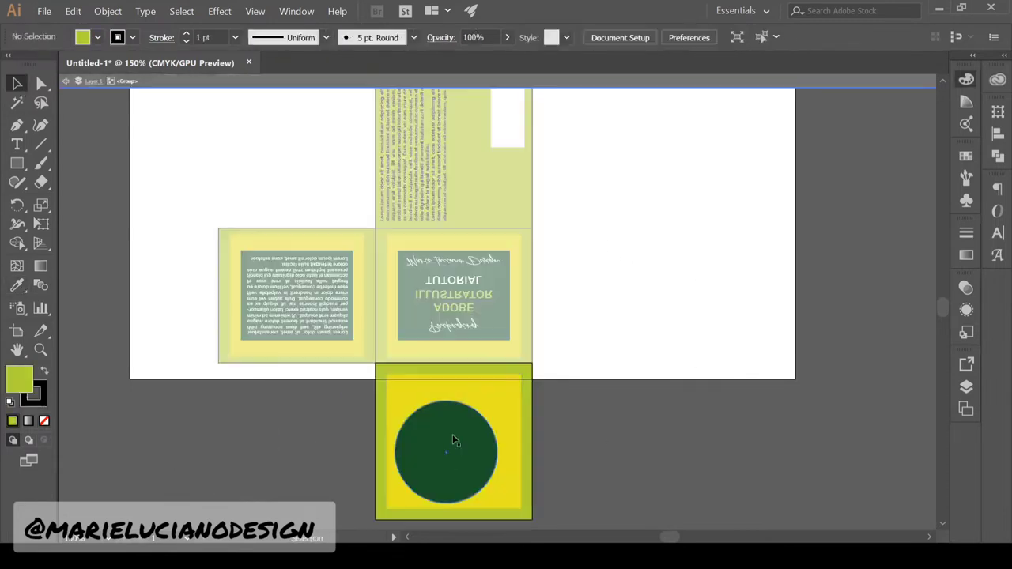
left_click(452, 434)
double_click(34, 394)
left_click(744, 110)
left_click(236, 37)
left_click(966, 233)
left_click(900, 328)
left_click(601, 427)
Fine-tune the circle's position on the yellow square
left_click_drag(492, 464, 471, 463)
left_click(555, 457)
left_click(473, 460)
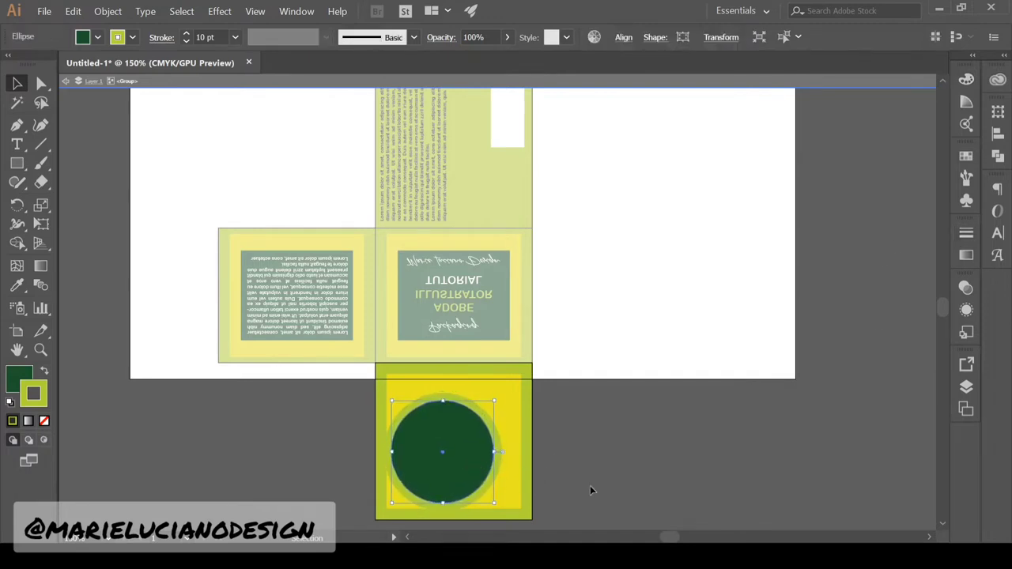
left_click(591, 486)
double_click(591, 486)
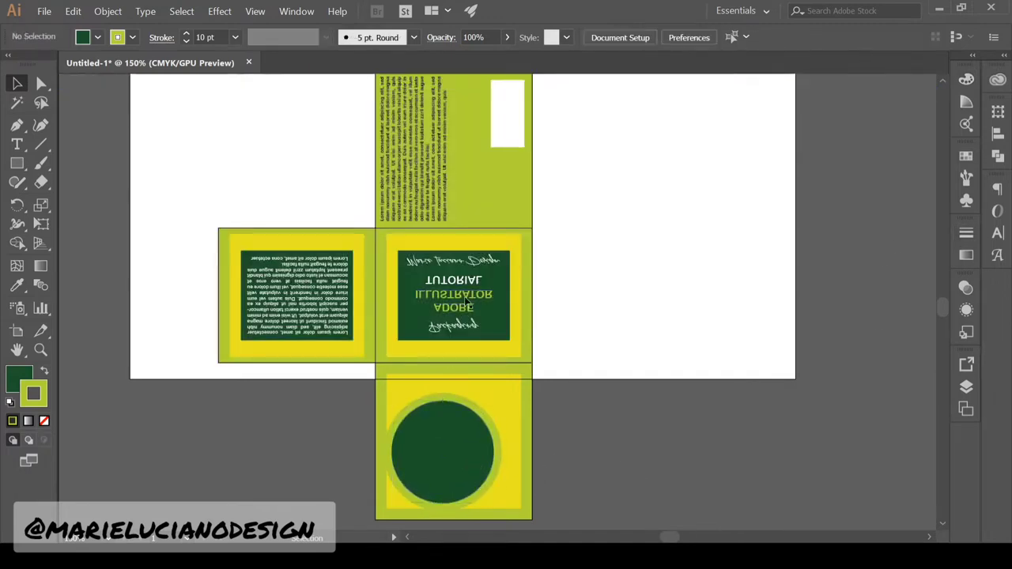
Copy the front panel's title text into the bottom panel, undoing a first rotation attempt
double_click(457, 325)
left_click(456, 325)
key("ctrl+c")
double_click(441, 470)
double_click(440, 470)
key("ctrl+v")
left_click_drag(537, 325, 568, 244)
double_click(18, 205)
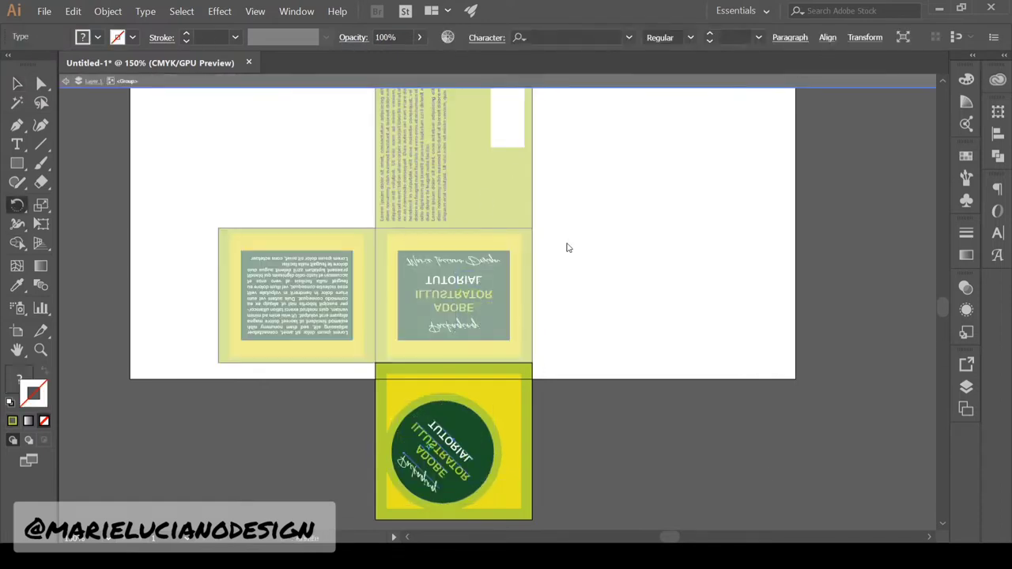
key("v")
left_click_drag(474, 441, 483, 444)
left_click(573, 466)
key("ctrl+z")
key("ctrl+z")
key("ctrl+z")
key("ctrl+z")
key("ctrl+z")
key("ctrl+z")
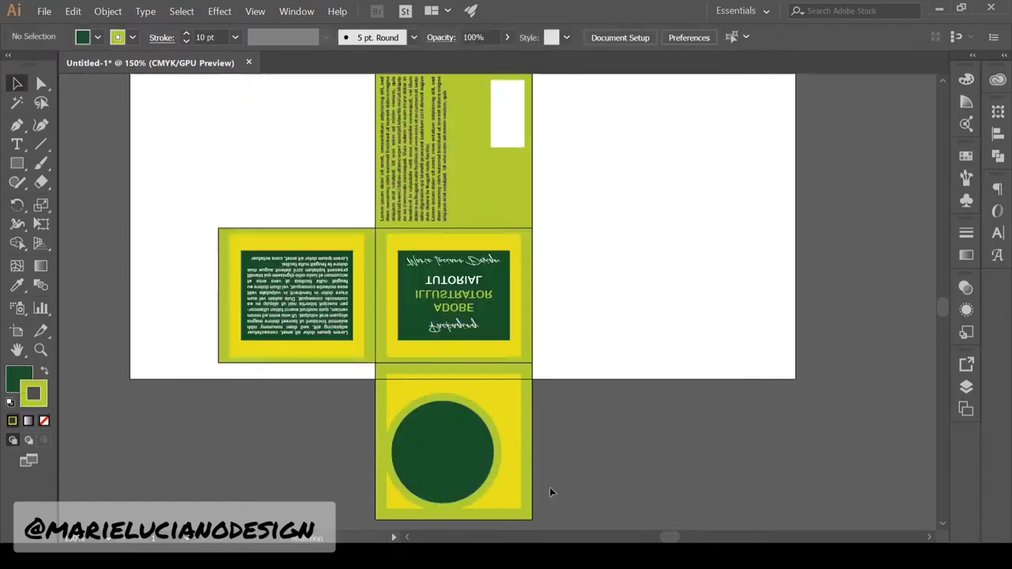
Paste the title text again and tilt it diagonally across the circle
double_click(694, 485)
double_click(481, 466)
key("ctrl+v")
left_click_drag(539, 273, 462, 348)
left_click_drag(497, 307, 447, 464)
left_click_drag(17, 204, 69, 220)
left_click_drag(458, 468, 499, 377)
left_click_drag(458, 490, 519, 259)
left_click_drag(495, 171, 507, 262)
Align and group the title lines over the circle, then flip the front panel
left_click(17, 83)
left_click(615, 458)
left_click(454, 436)
left_click(419, 468, "shift")
left_click_drag(443, 454, 451, 455)
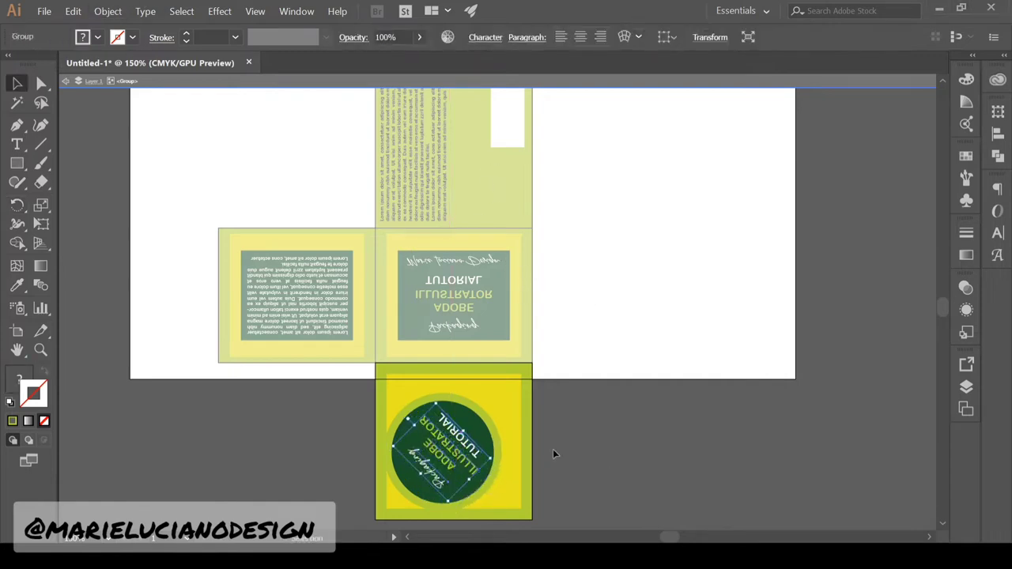
double_click(552, 449)
left_click(454, 313)
left_click(17, 206)
left_click(17, 83)
left_click(240, 158)
left_click(40, 351)
left_click(500, 357, "alt")
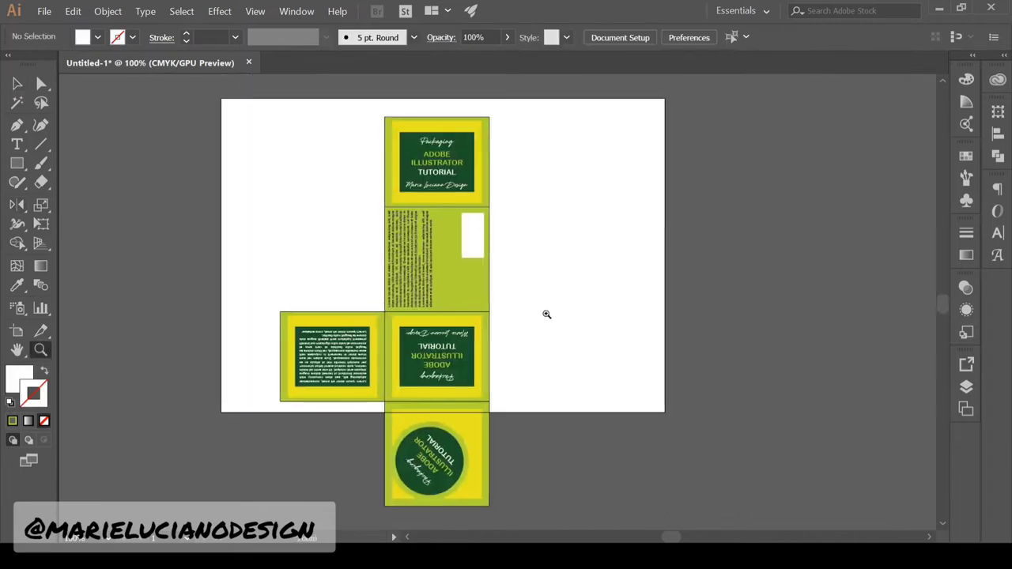
Rotate the whole box net 90° clockwise and move it onto the artboard
key("v")
scroll(241, 138, "down", 2)
left_click_drag(241, 139, 545, 459)
scroll(506, 316, "up", 3)
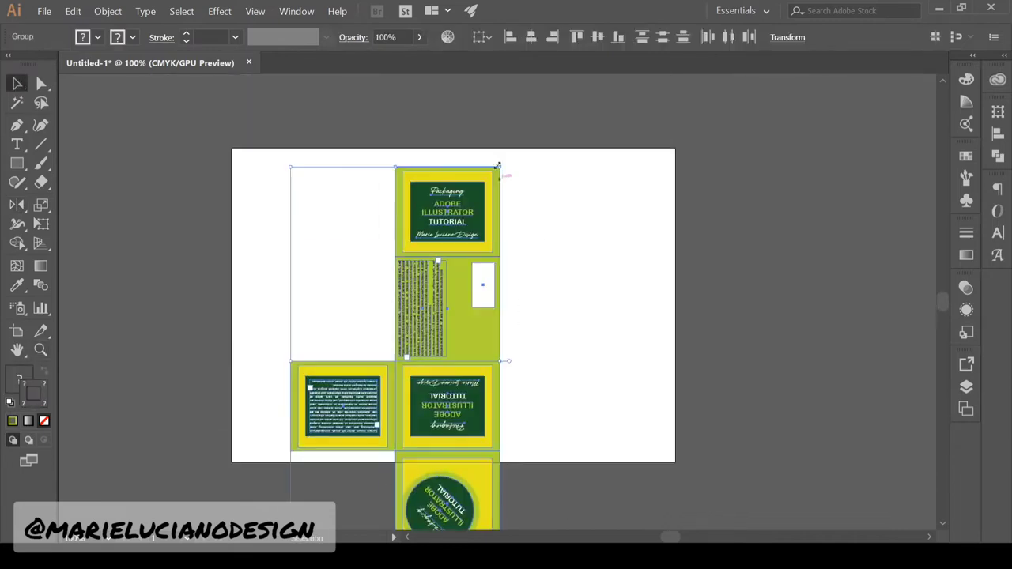
left_click_drag(501, 163, 593, 466)
left_click_drag(506, 427, 556, 340)
left_click(174, 285)
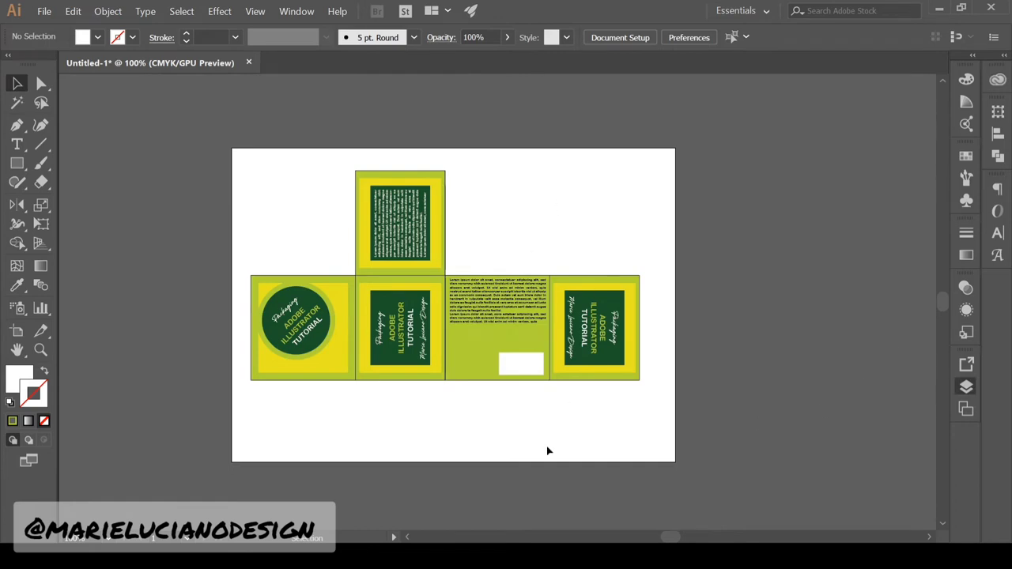
Remove the printed artwork and give the panel rectangles no fill and a red outline
double_click(365, 374)
double_click(366, 393)
key("ctrl+a")
left_click(387, 281, "shift")
key("Delete")
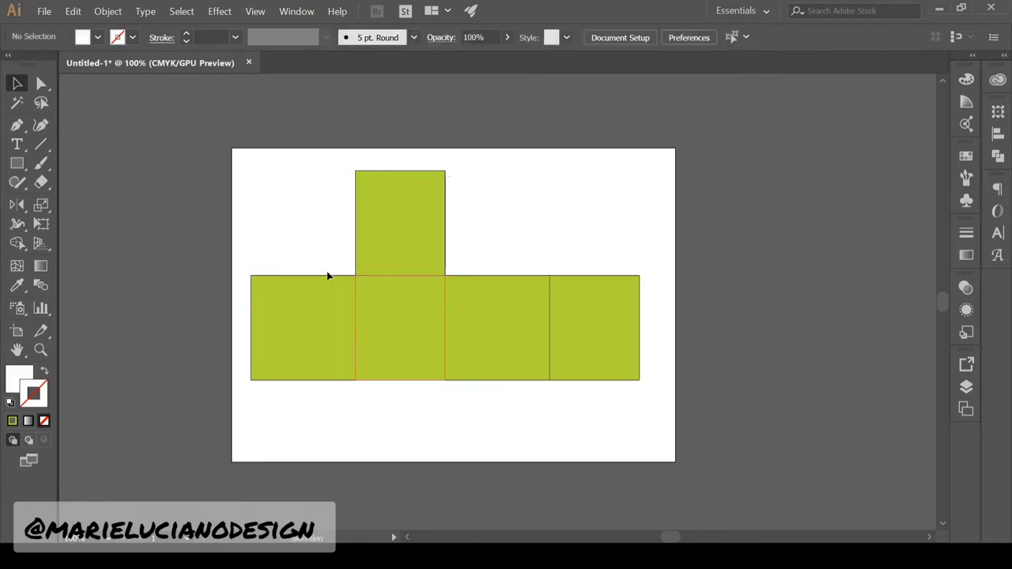
key("ctrl+a")
left_click(18, 378)
left_click(44, 421)
left_click(45, 402)
left_click(891, 404)
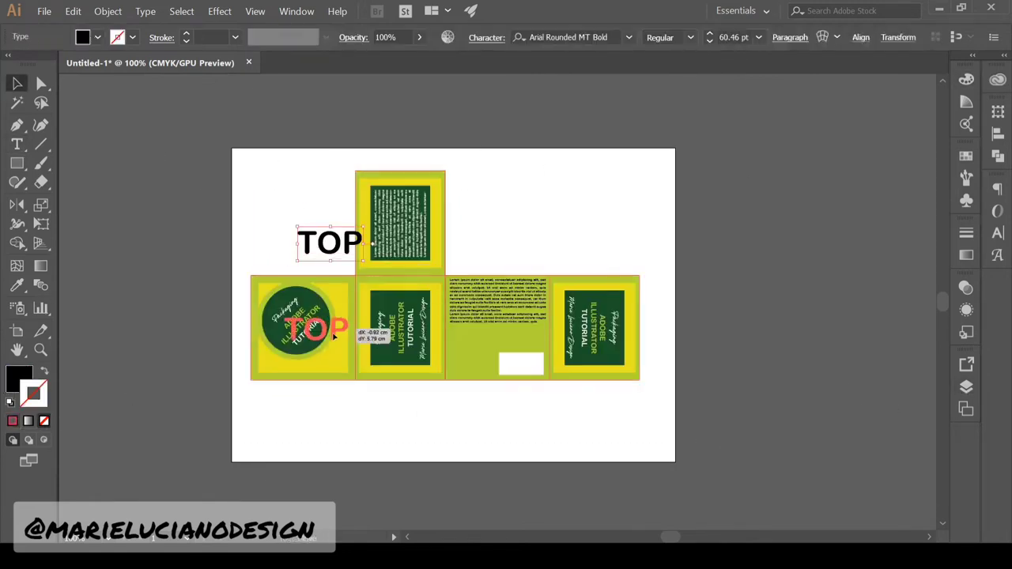
Add a red 60 pt TOP label, then a vertical RIGHT copy centred on the next panel
left_click_drag(369, 335, 364, 331)
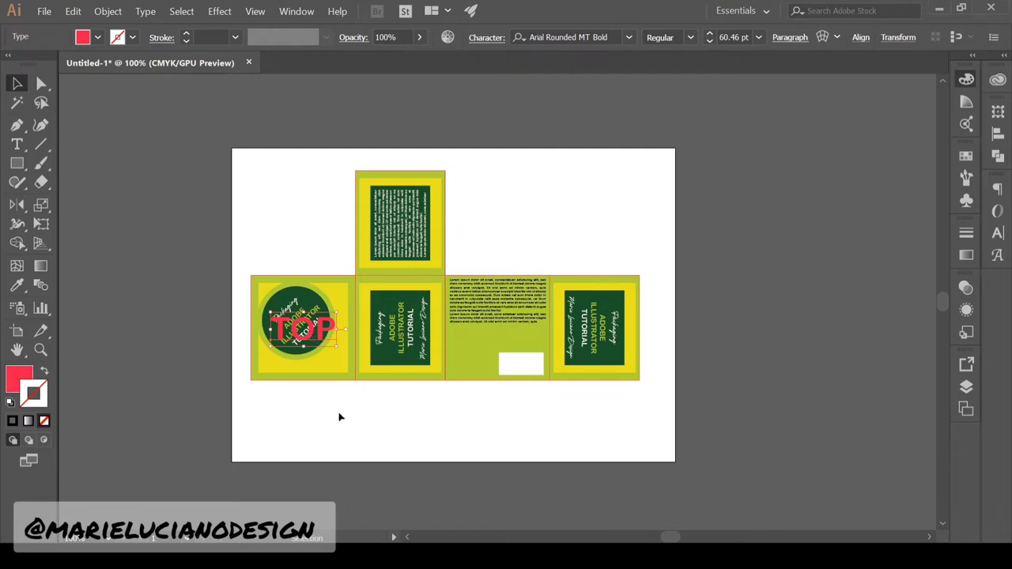
left_click_drag(316, 338, 421, 338)
double_click(421, 336)
left_click_drag(377, 329, 410, 275)
type("RIGHT")
left_click(17, 83)
left_click_drag(433, 346, 411, 347)
left_click(474, 427)
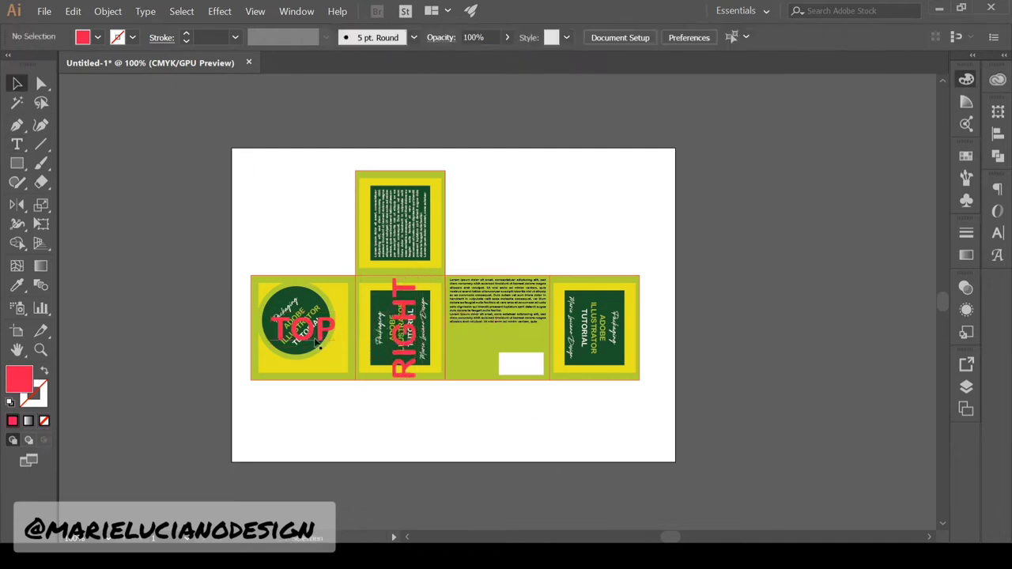
Copy the TOP label onto the third panel and retype it as BOTTOM
left_click_drag(309, 331, 505, 331)
double_click(504, 330)
left_click_drag(468, 330, 543, 338)
type("BOTTOM")
left_click(17, 83)
left_click(554, 443)
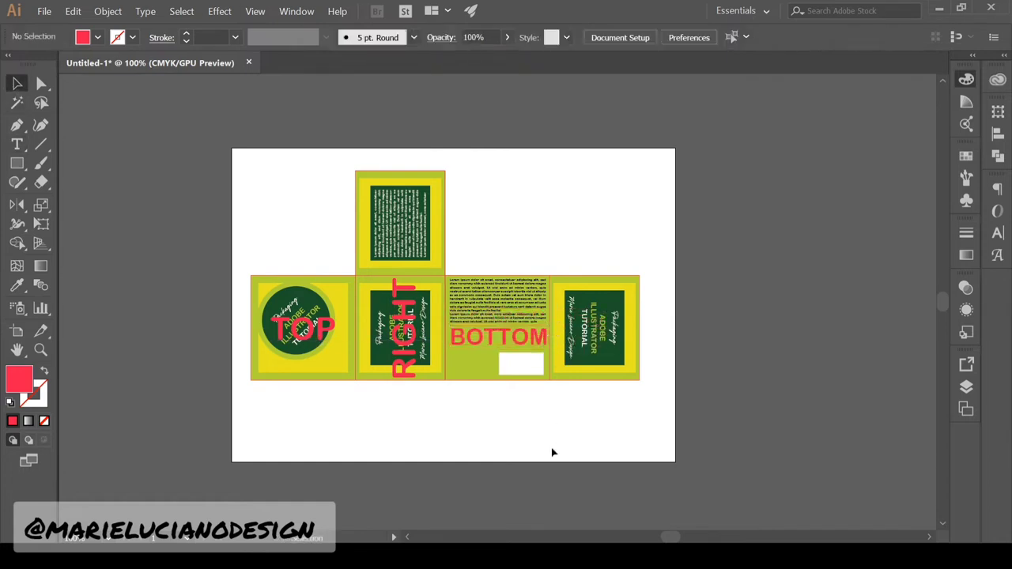
Duplicate the RIGHT label up onto the top panel and retype it as BACK
left_click_drag(412, 347, 412, 242)
double_click(411, 242)
left_click_drag(405, 275, 404, 164)
type("BACK")
left_click(17, 83)
left_click(506, 230)
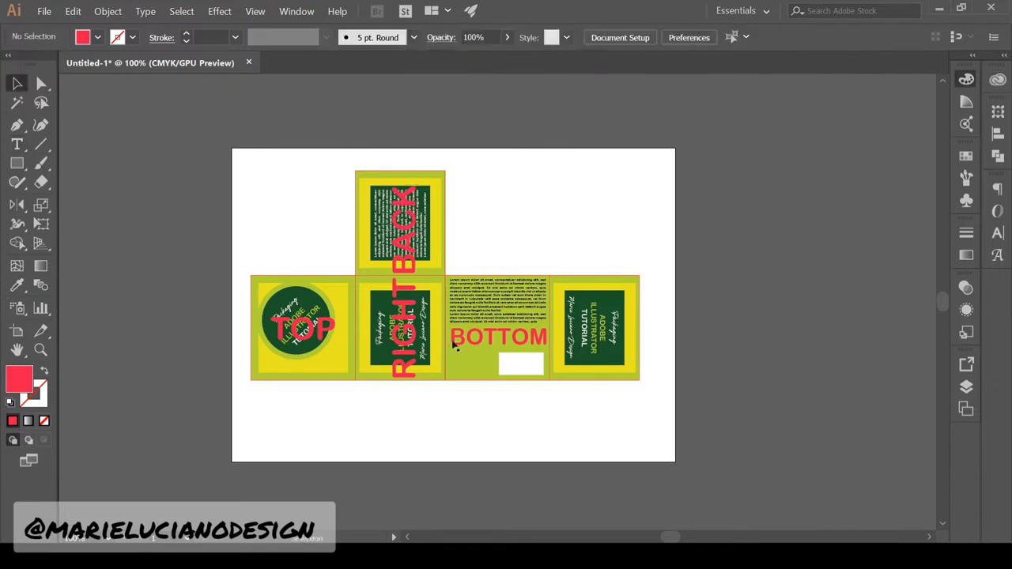
Add a LEFT label rotated to face the other way on the fourth panel, plus a FRONT label
left_click_drag(403, 358, 607, 358)
left_click_drag(625, 273, 590, 443)
double_click(607, 347)
left_click_drag(606, 382, 612, 258)
type("LEFT")
key("Escape")
left_click(966, 387)
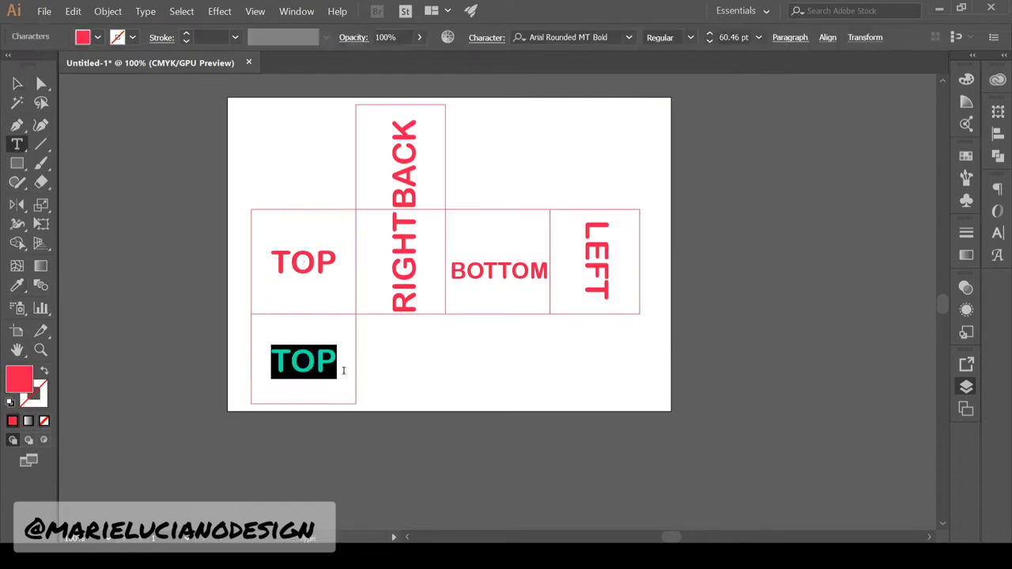
type("FRONT")
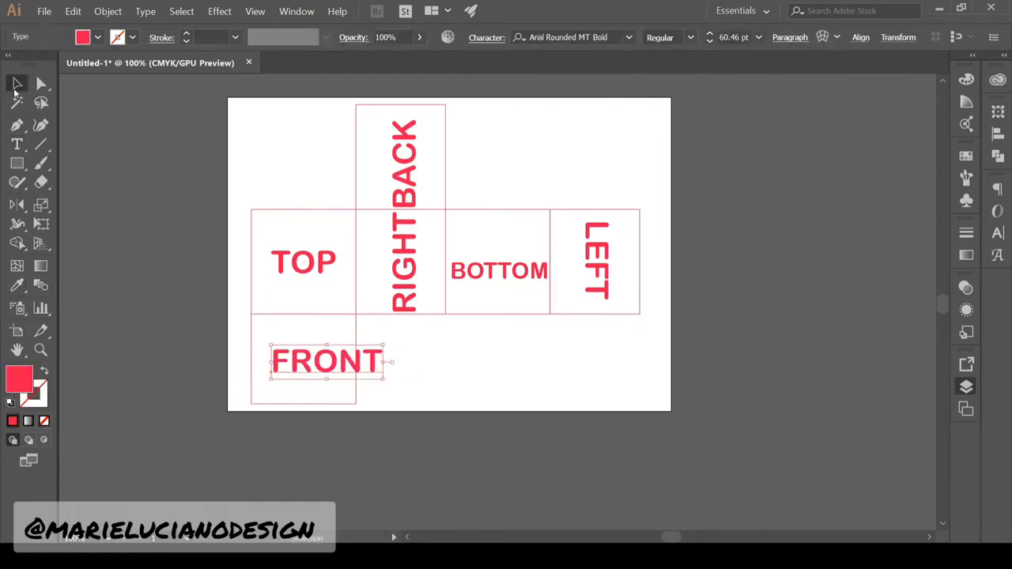
left_click(798, 387)
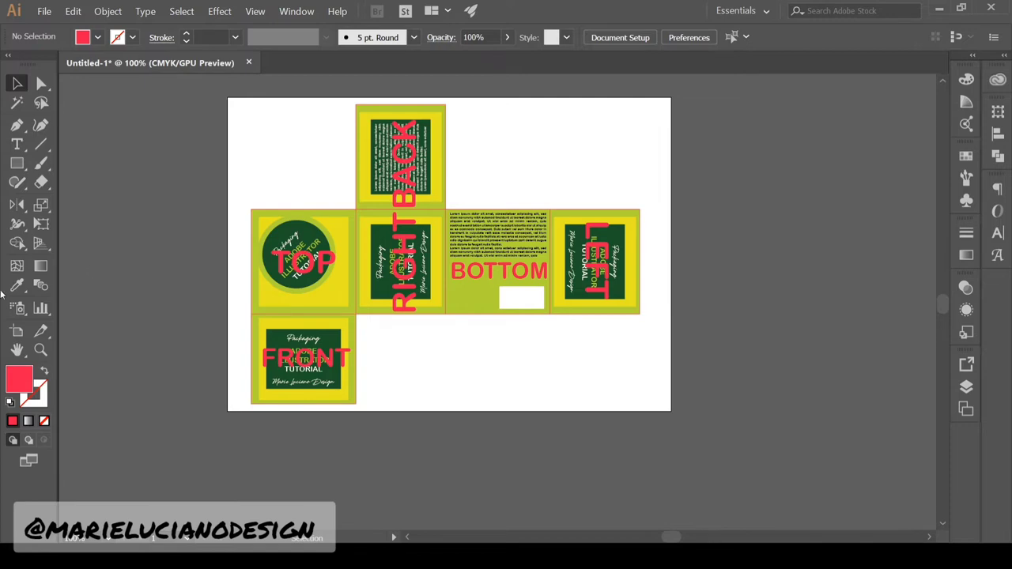
Draw a flap outline rectangle above TOP and paste it in place on the chosen layer
key("m")
left_click_drag(311, 175, 304, 178)
left_click(295, 142)
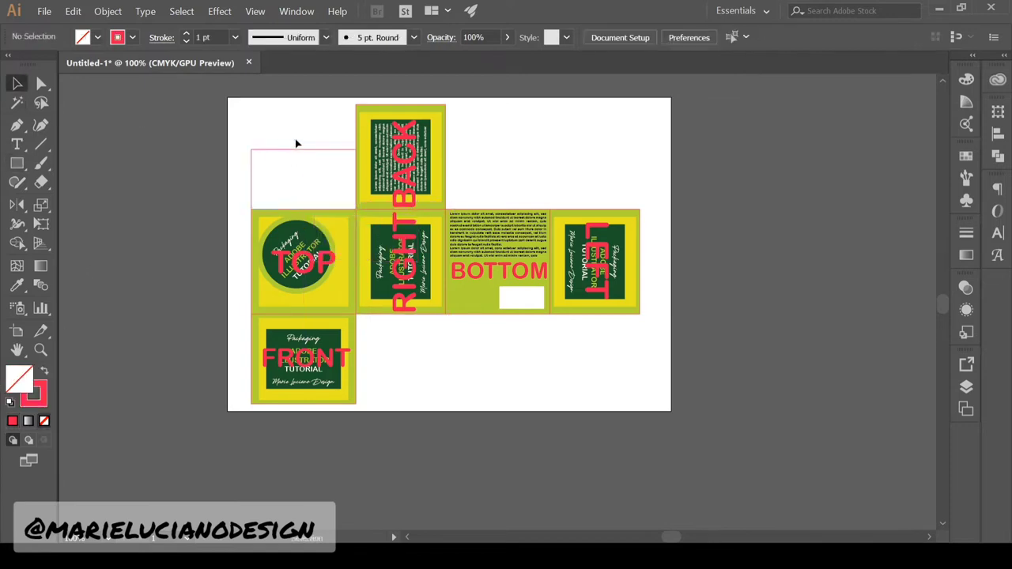
left_click(316, 149)
key("ctrl+x")
left_click(966, 386)
key("ctrl+f")
left_click(837, 388)
left_click(305, 150)
left_click(289, 90)
left_click(303, 149)
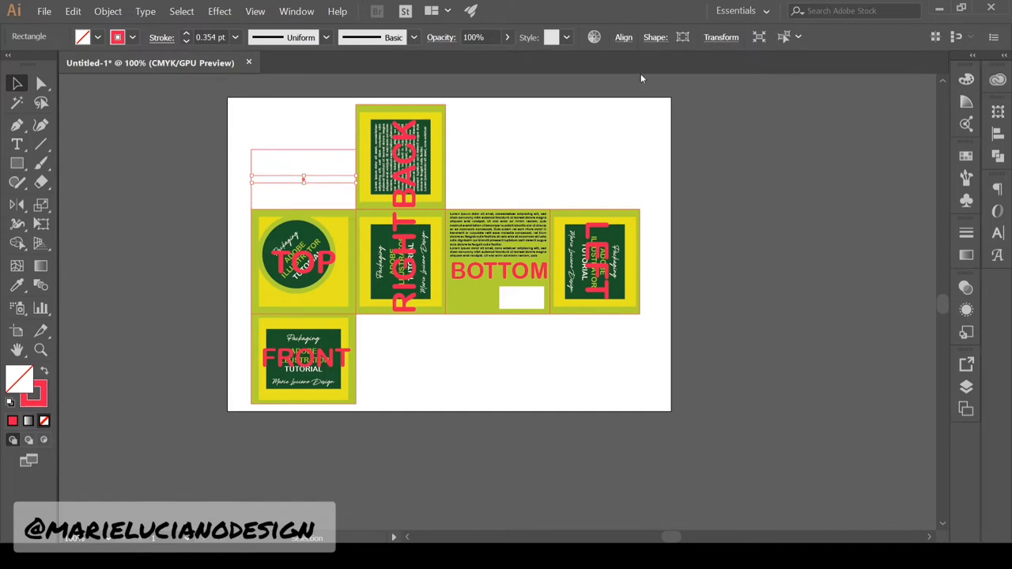
Give both rectangles above TOP 1 pt strokes and bottom-align the thin strip to the larger one
left_click(275, 144)
left_click(298, 149)
left_click_drag(299, 148, 318, 182)
key("ctrl+z")
left_click(318, 182, "shift")
left_click(235, 37)
left_click(215, 86)
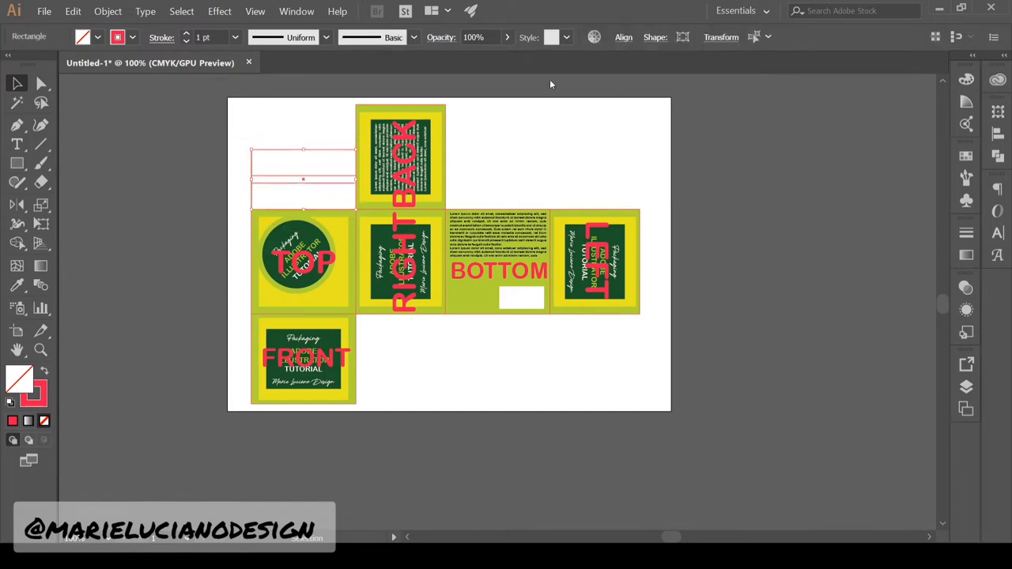
left_click(623, 37)
left_click(728, 66)
left_click(606, 409)
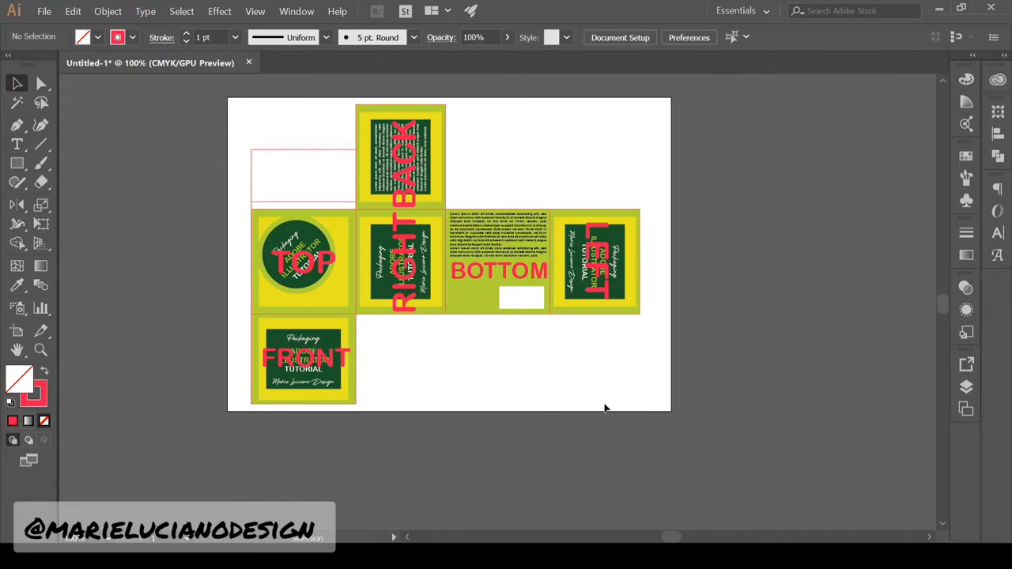
Add a 3-wide vertical strip inside the rectangle, 1 pt stroke, aligned to its left edge
left_click(323, 153)
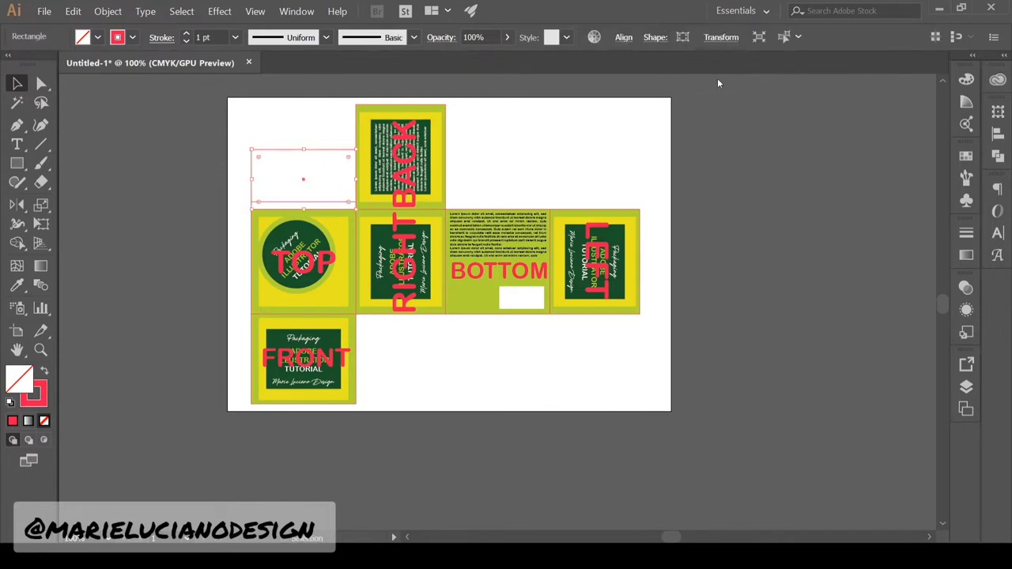
left_click(721, 37)
type("3")
left_click(664, 250)
left_click_drag(314, 171, 294, 144)
left_click(235, 38)
left_click(215, 86)
left_click(624, 37)
left_click(626, 67)
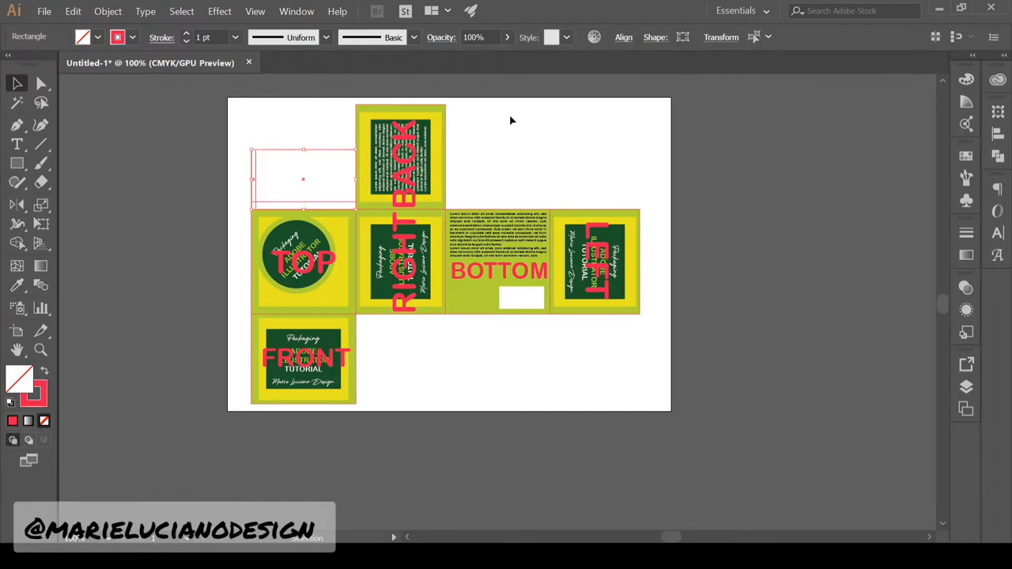
left_click(511, 121)
Make a centred 52 mm copy of the rectangle and centre the thin rectangle inside it
left_click(305, 150)
left_click(721, 37)
left_click(657, 67)
type("52")
key("Return")
left_click(277, 117)
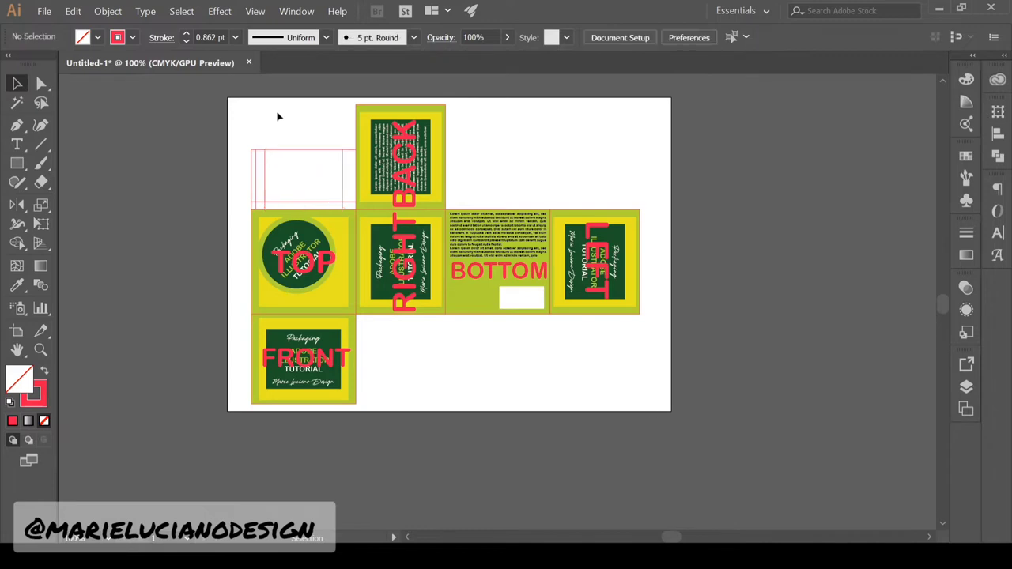
left_click(255, 157)
left_click(510, 119)
left_click_drag(256, 163, 306, 162)
left_click(342, 155)
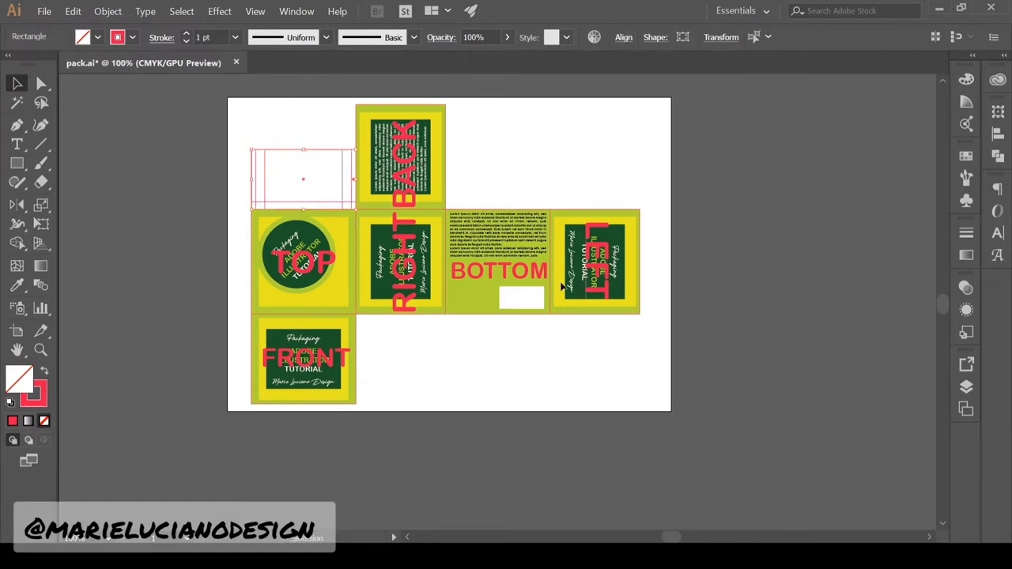
left_click(280, 134)
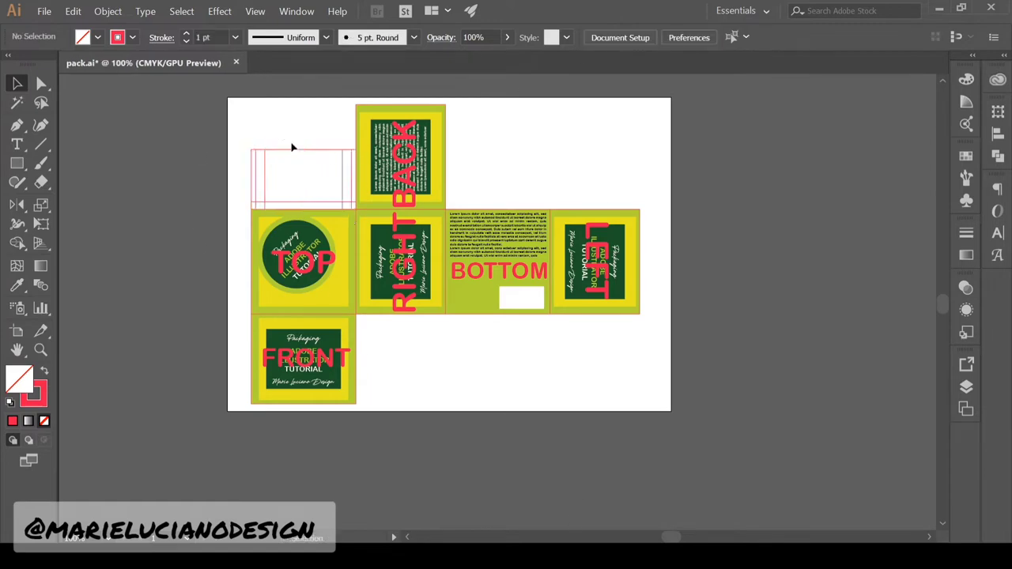
Zoom to 300% and reduce the bottom strip's height, bottom-aligned with a 1 pt stroke
left_click_drag(293, 148, 309, 239)
left_click(40, 351)
left_click(443, 312)
left_click(457, 330)
left_click(456, 330)
left_click(19, 88)
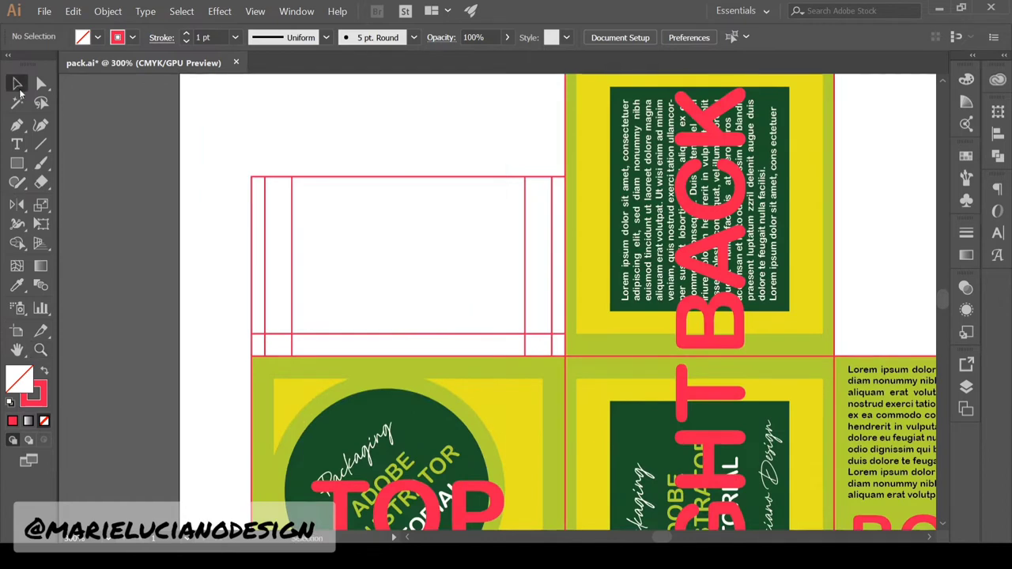
left_click(505, 341)
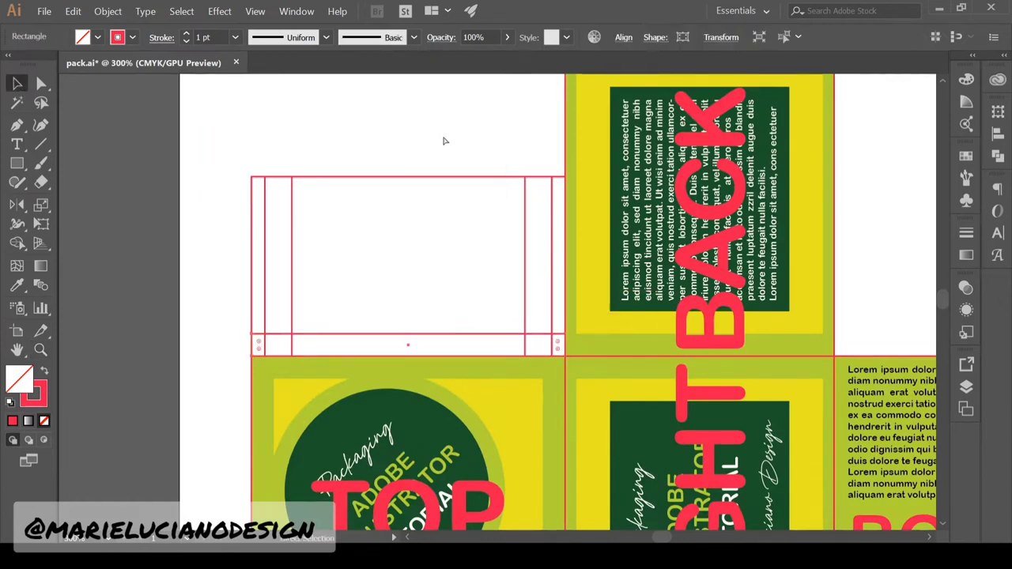
key("Return")
left_click(379, 178, "shift")
left_click(624, 37)
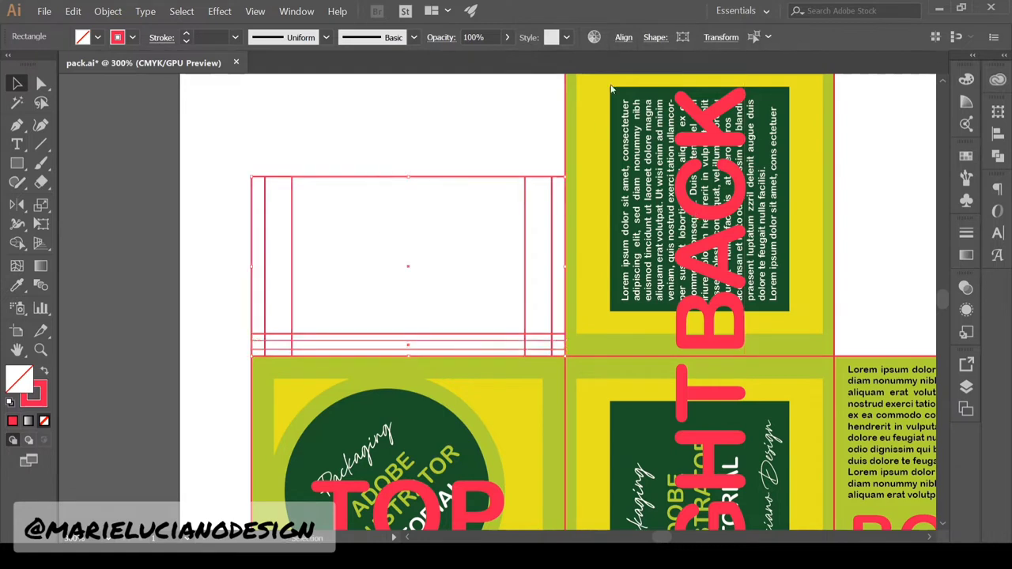
left_click(611, 87)
left_click(235, 37)
left_click(243, 101)
left_click(267, 112)
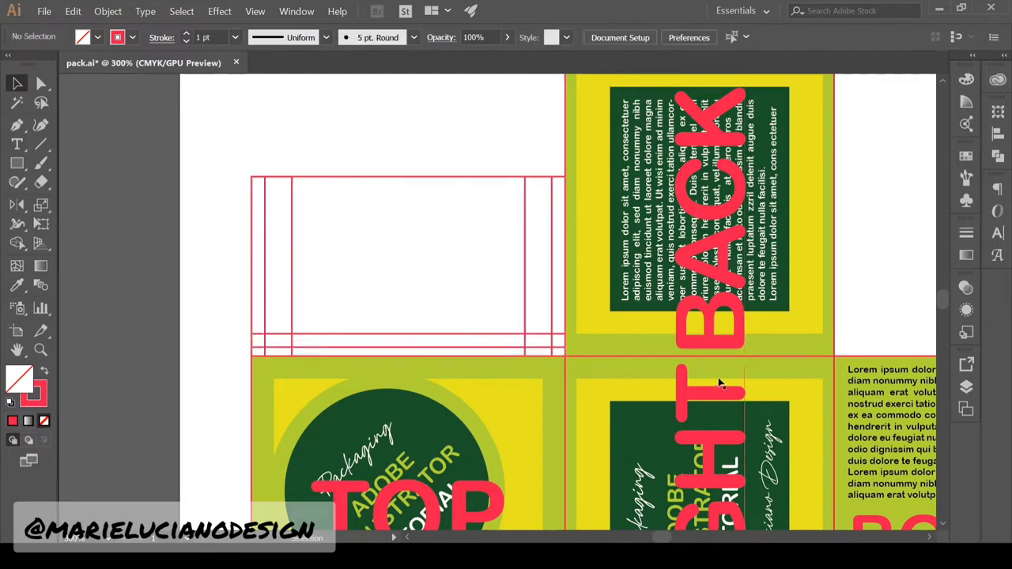
Shorten the bottom strip into a short piece at the flap's lower right
left_click(302, 348)
mouse_move(251, 347)
left_mouse_down()
mouse_move(452, 332)
mouse_move(467, 347)
left_mouse_up()
left_click(490, 317)
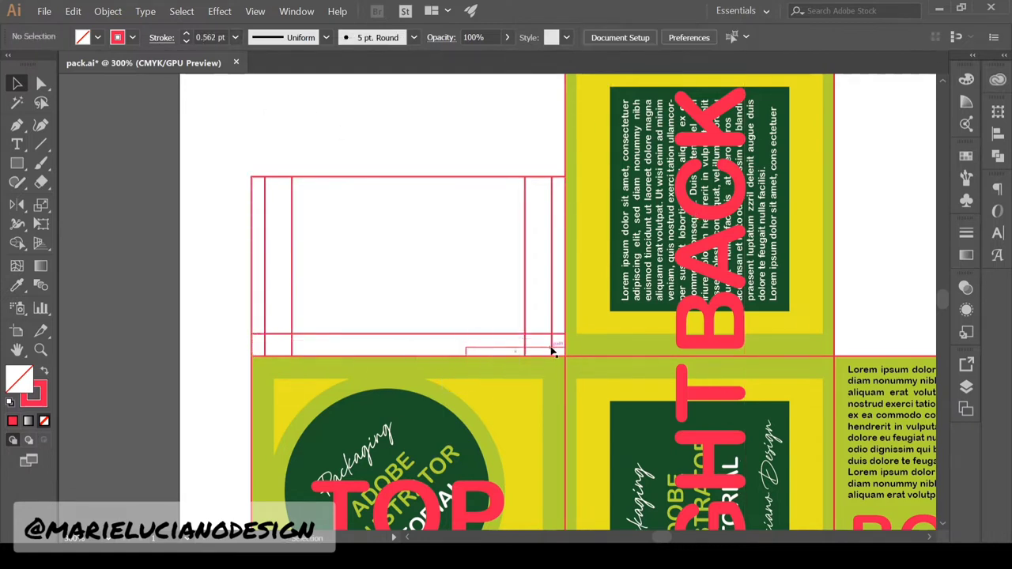
left_click(556, 334)
left_click_drag(565, 345, 552, 345)
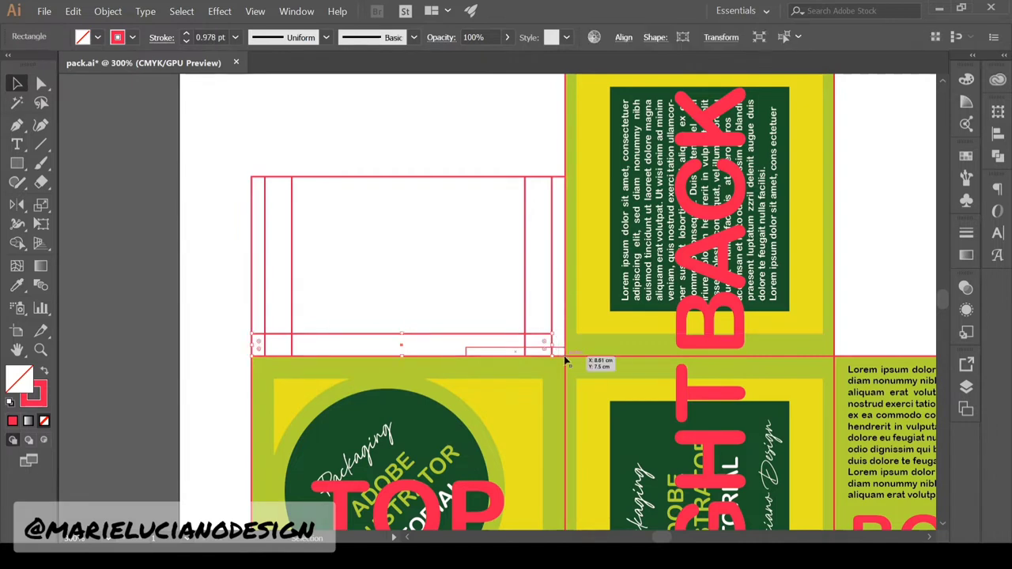
left_click(276, 324)
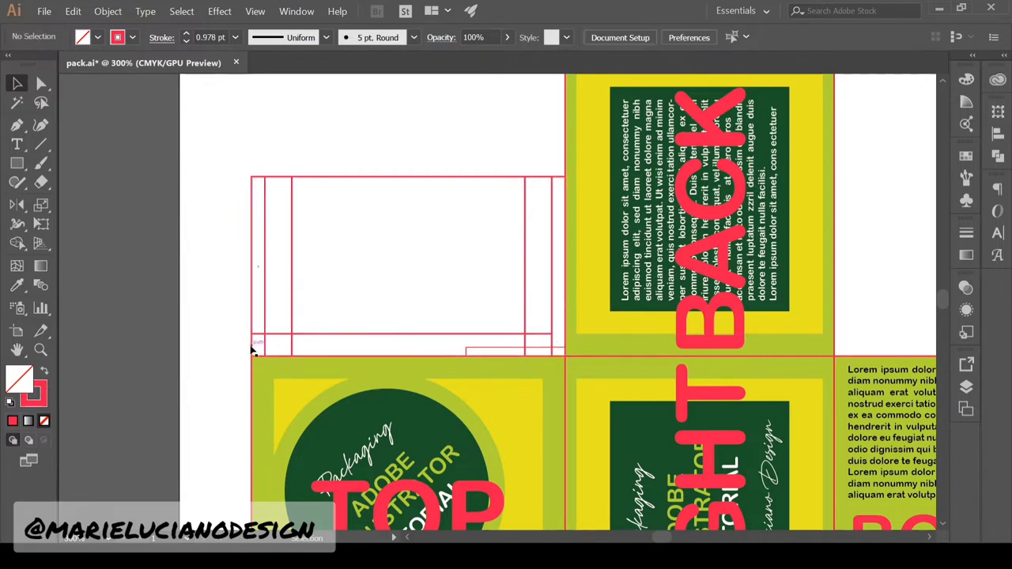
Shift the inner rectangle right using a temporary gauge square, then delete the square
key("m")
key("v")
left_click(352, 134)
mouse_move(301, 176)
left_mouse_down()
mouse_move(345, 131)
mouse_move(296, 134)
left_mouse_up()
left_click_drag(292, 230, 296, 229)
left_click(297, 157)
key("Delete")
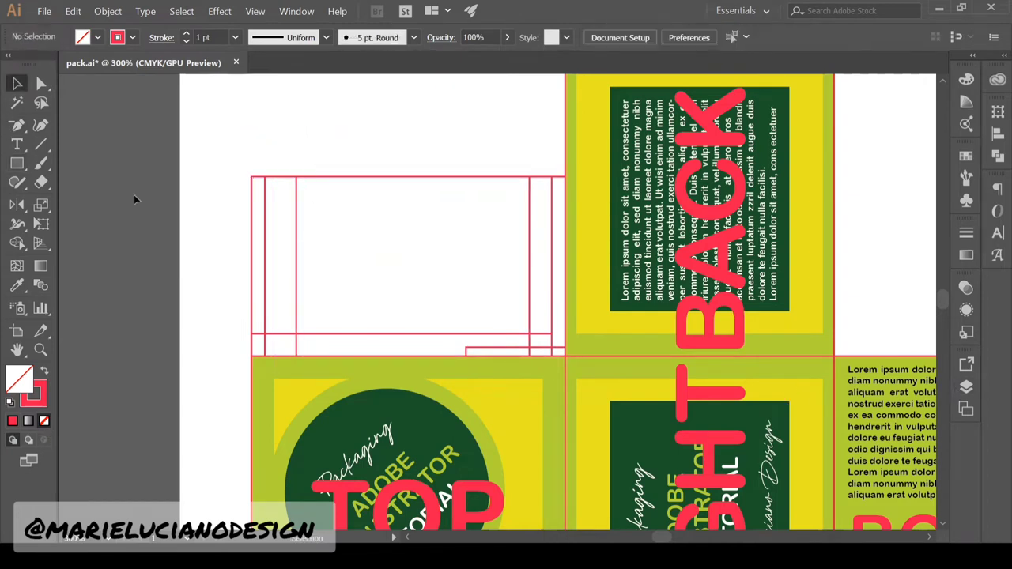
key("p")
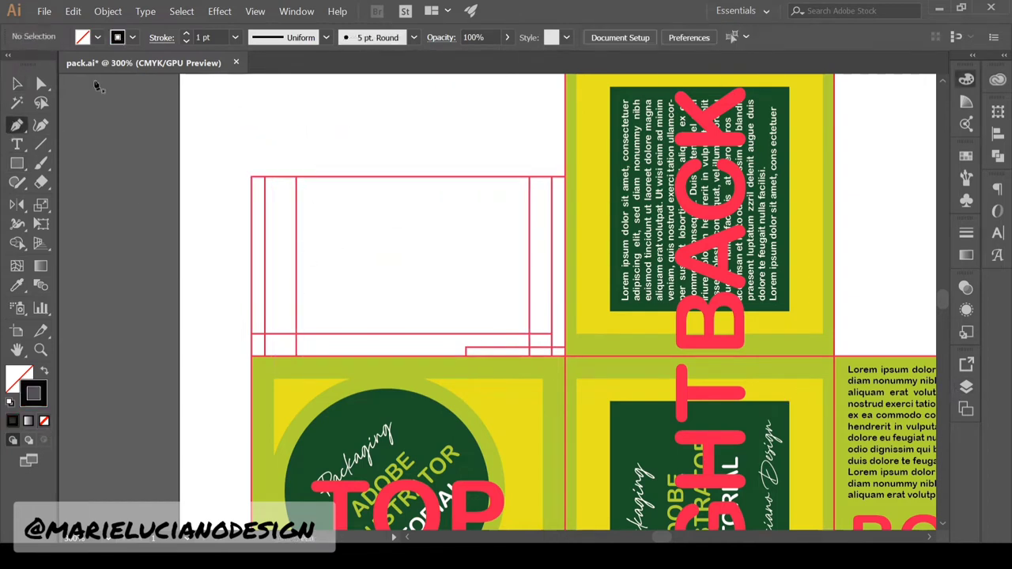
Trace the flap outline with the Pen tool, slanted left side and stepped lower-right corner
left_click_drag(251, 333, 266, 328)
left_click(297, 177)
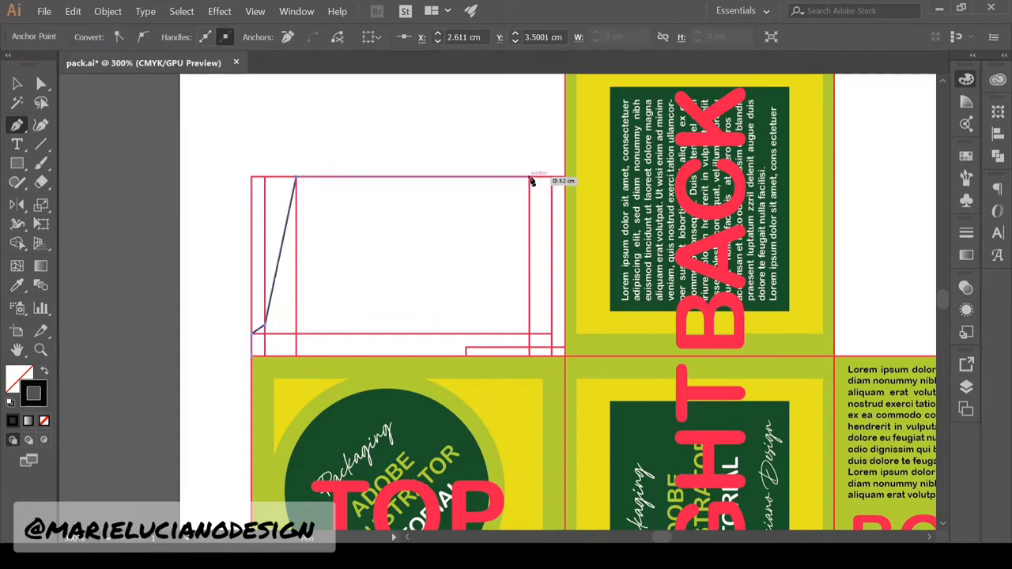
left_click(552, 177)
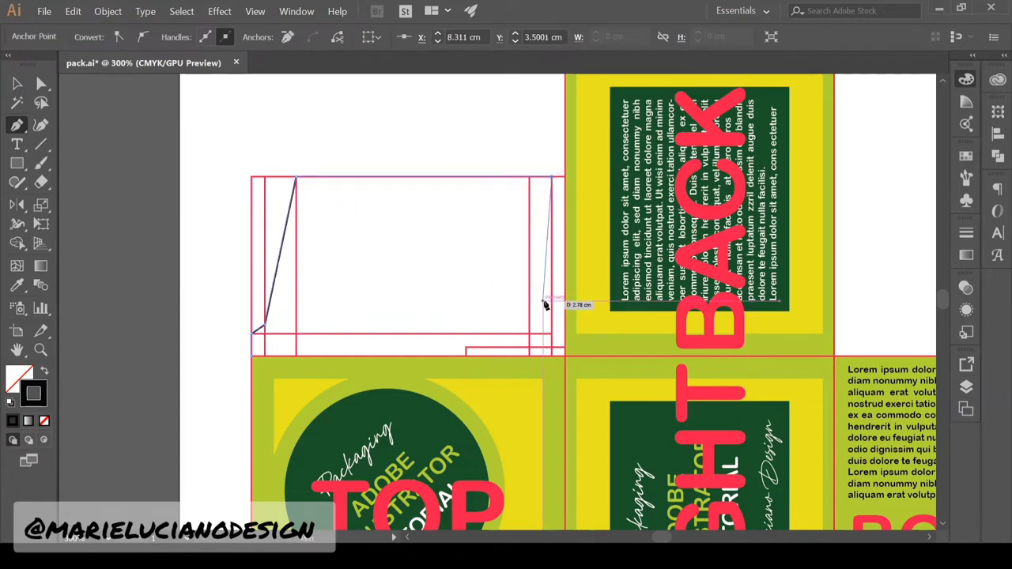
left_click(552, 334)
left_click(565, 346)
left_click(565, 356)
left_click(251, 355)
left_click(19, 84)
Delete the red guide rectangles and lines around the traced flap
left_click(966, 387)
left_click(791, 389)
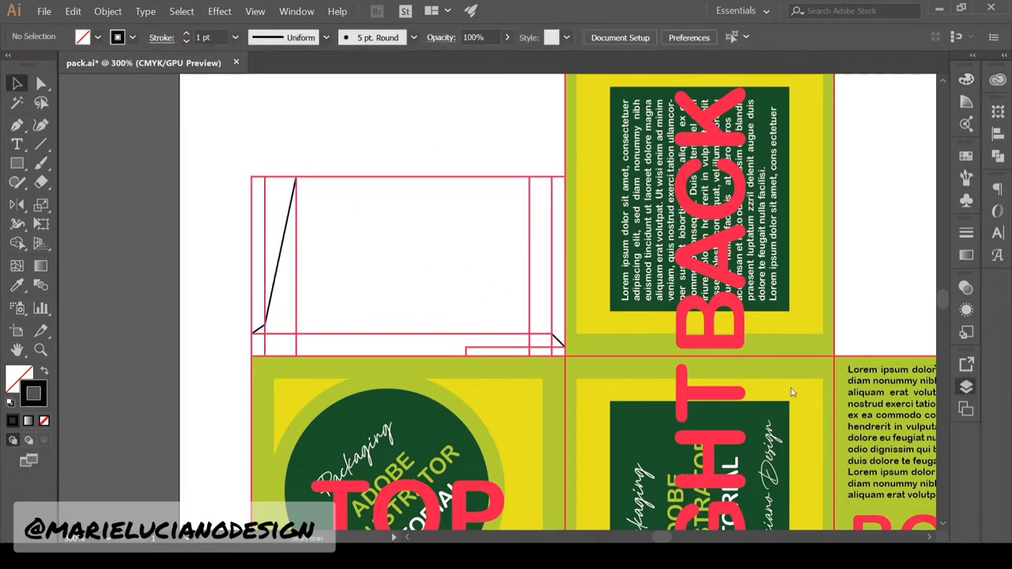
left_click_drag(220, 168, 545, 352)
key("Delete")
left_click(552, 352)
key("Delete")
left_click(791, 388)
left_click(967, 387)
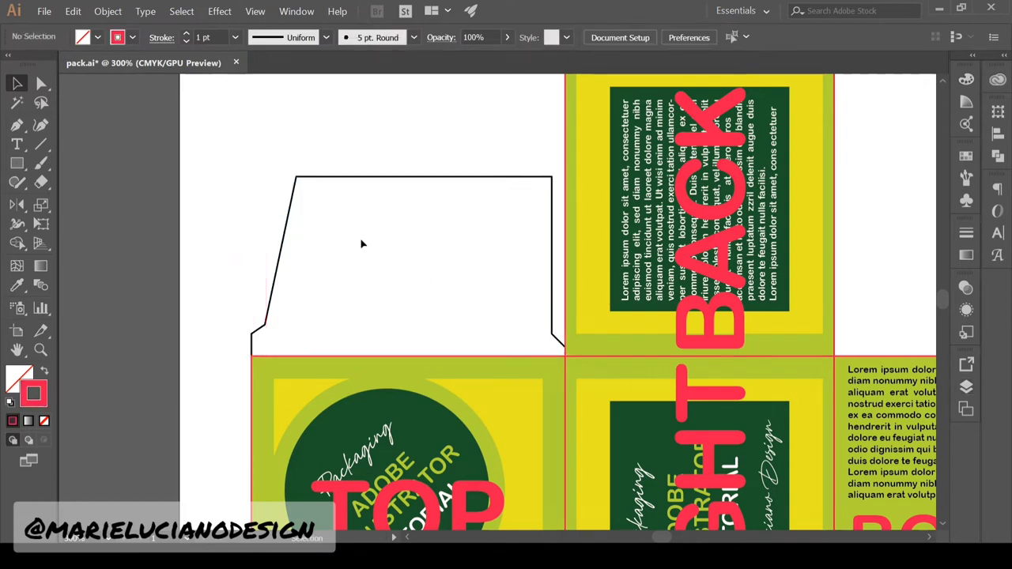
Round the flap's two top corners to 0.56 cm with live corner widgets
left_click(41, 84)
left_click_drag(230, 131, 563, 208)
left_click_drag(302, 186, 304, 192)
left_click(364, 279)
left_click(552, 334)
left_click_drag(562, 330, 585, 330)
left_click(559, 392)
left_click(273, 357)
key("ctrl+z")
left_click(345, 288)
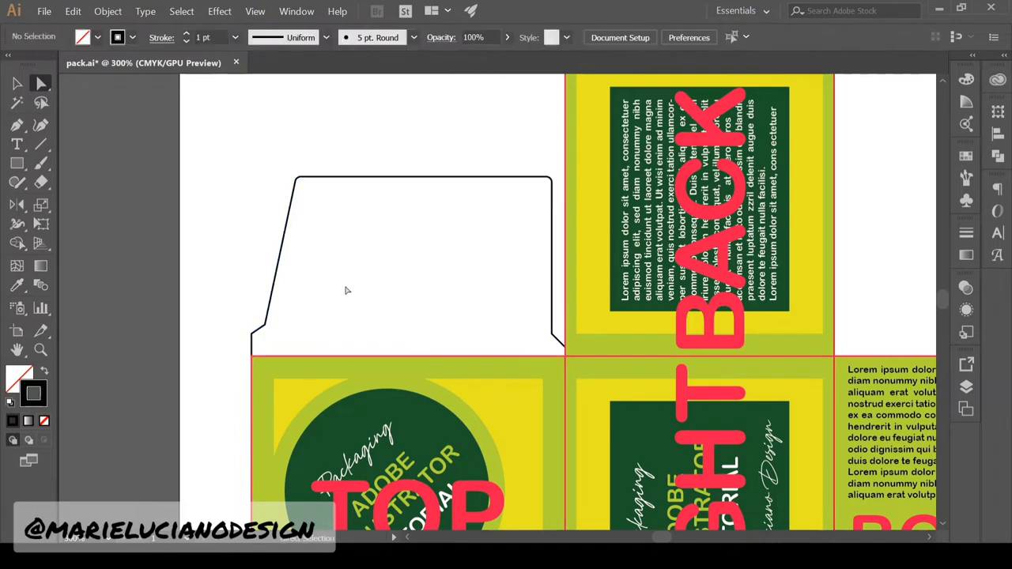
Round the left corners, move the lower-right anchors to the corner and remove the redundant anchor
left_click_drag(249, 302, 273, 340)
left_click_drag(257, 320, 253, 315)
left_click(299, 322)
left_click(552, 335)
left_click(565, 347, "shift")
left_click_drag(564, 347, 586, 347)
key("p")
left_click(566, 357)
Round the TOP tuck flap's lower-right corner using its anchor points
key("a")
left_click(565, 381)
left_click(552, 342)
left_click(565, 382)
left_click(552, 343)
left_click(475, 256)
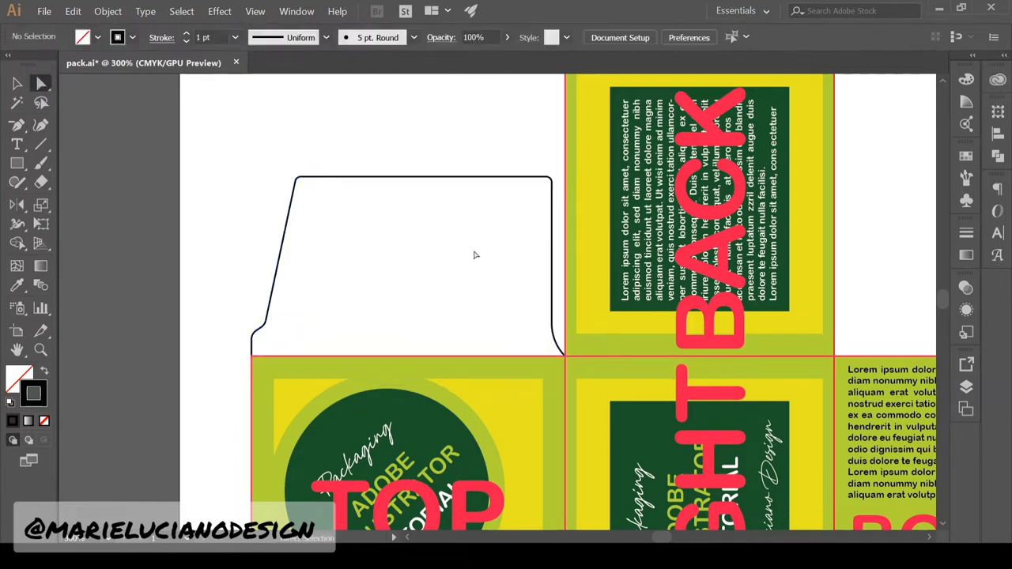
left_click(559, 346)
left_click(515, 332)
Sample the panel's lime green onto the TOP flap with the Eyedropper
left_click(17, 82)
left_click(279, 260)
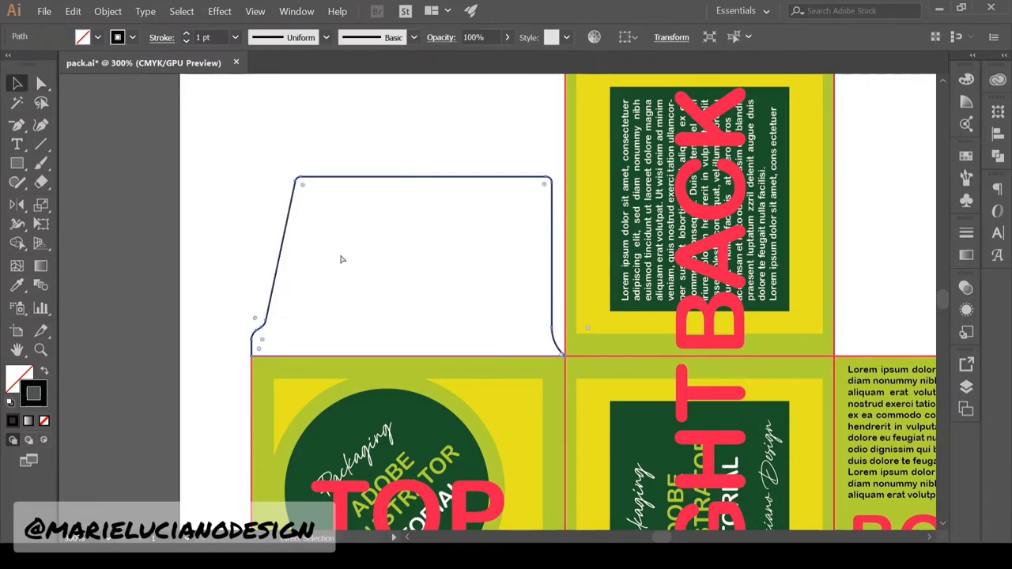
key("ctrl+c")
left_click(16, 286)
left_click(263, 369)
Paste a copy of the flap in place and give it a red outline
left_click(16, 82)
left_click(966, 386)
key("ctrl+f")
left_click(911, 359)
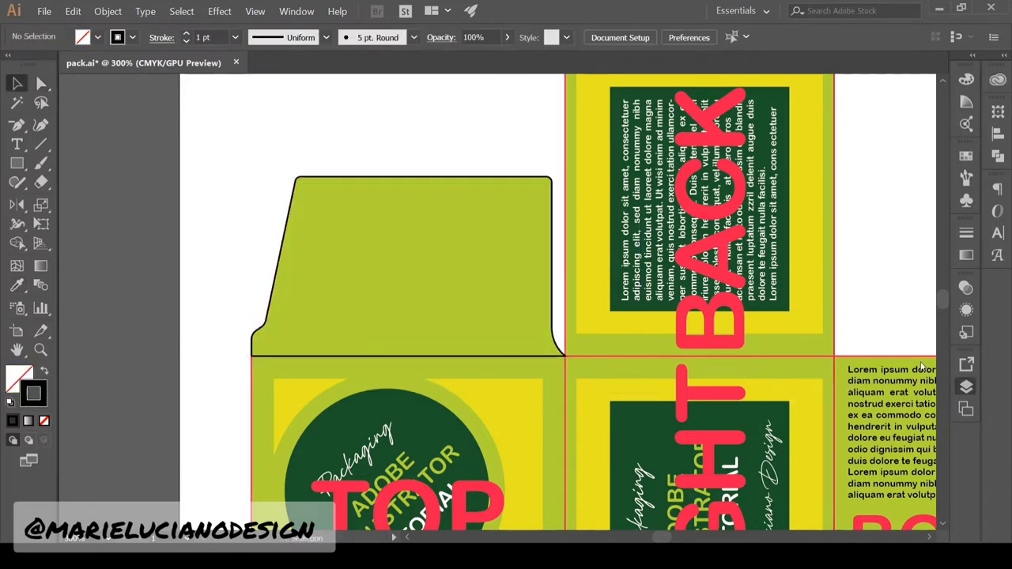
left_click(279, 260)
left_click(17, 285)
left_click(251, 396)
left_click(19, 84)
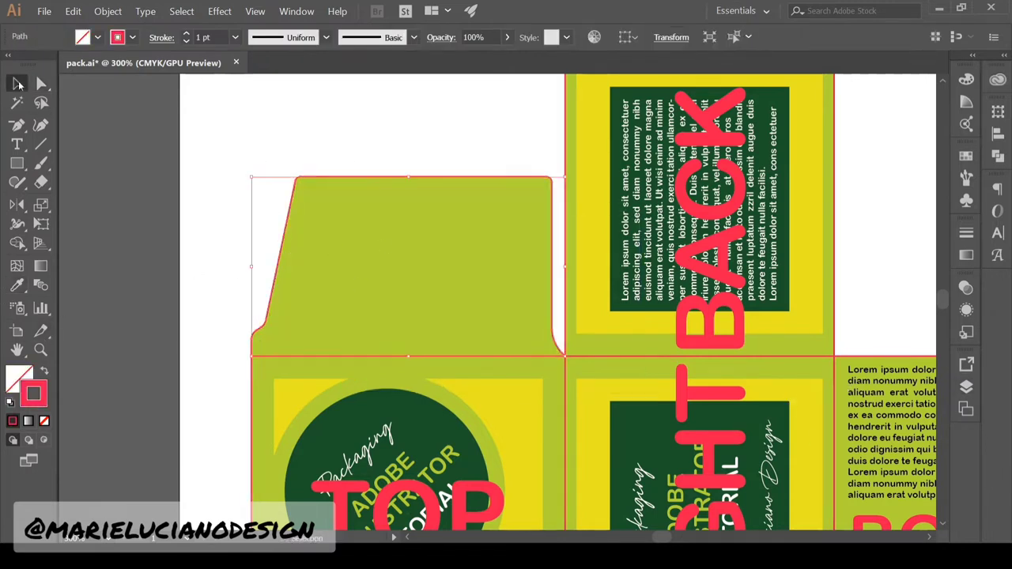
left_click(101, 384)
Reflect a copy of both flap paths and move it above the BOTTOM panel
key("ctrl+minus")
key("ctrl+minus")
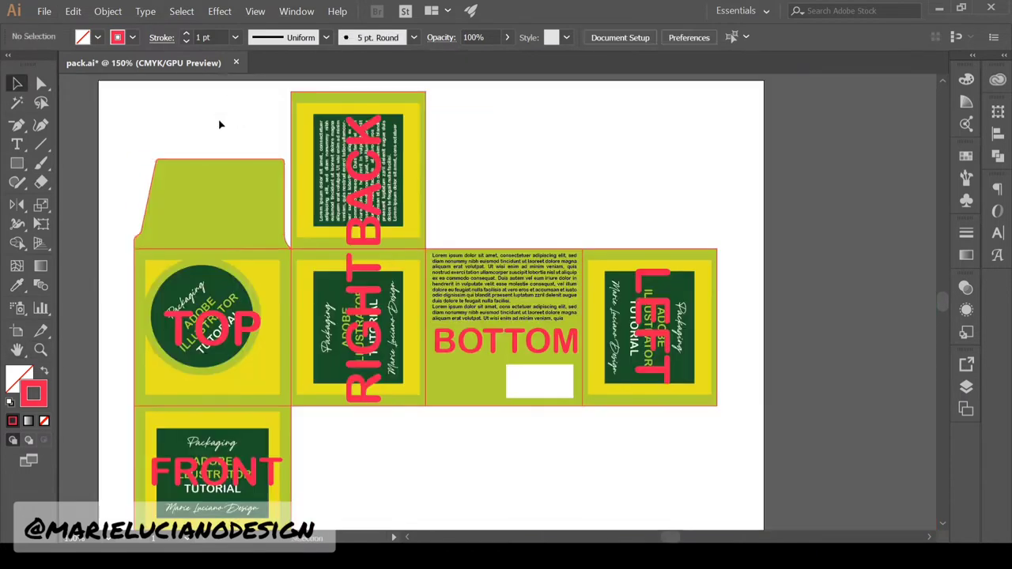
left_click(967, 386)
left_click(786, 406)
double_click(17, 204)
left_click_drag(187, 143, 573, 188)
left_click(16, 82)
left_click(681, 190)
left_click_drag(285, 171, 576, 171)
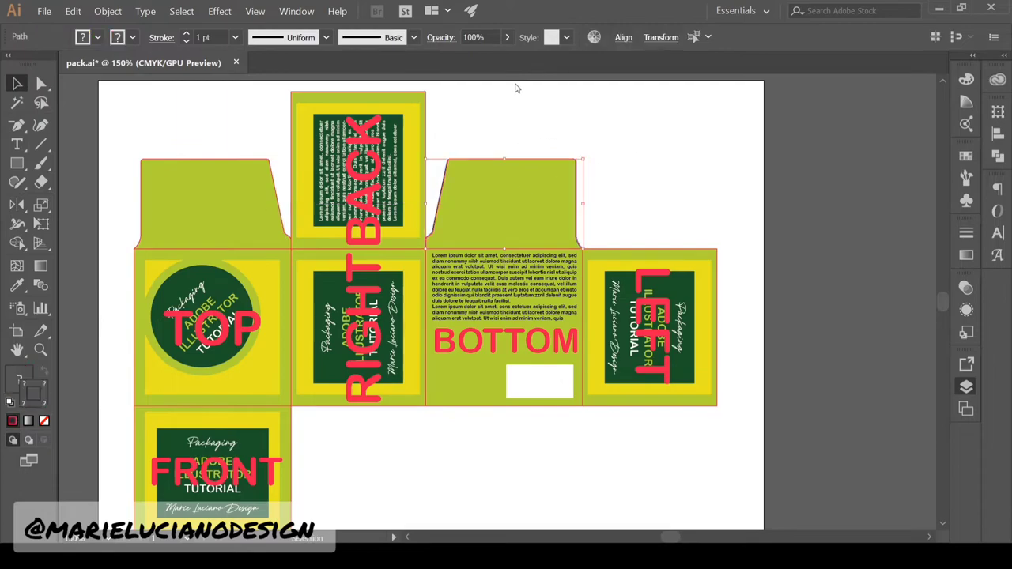
left_click(515, 84)
Nudge the mirrored flap onto the BOTTOM panel's edge line, then zoom back out
left_click(41, 351)
left_click(460, 182)
left_click(460, 182)
left_click(460, 182)
left_click(459, 182)
left_click(17, 83)
left_click_drag(404, 243, 408, 255)
left_click_drag(453, 330, 450, 330)
left_click(366, 265)
left_click(40, 350)
left_click(458, 356, "alt")
left_click(459, 355, "alt")
left_click(459, 356, "alt")
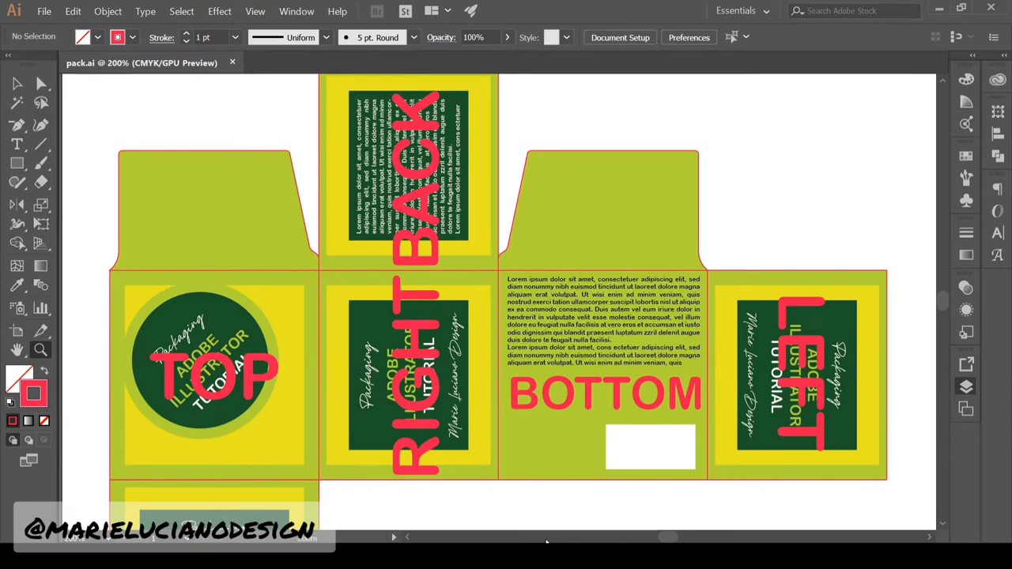
left_click(689, 329, "alt")
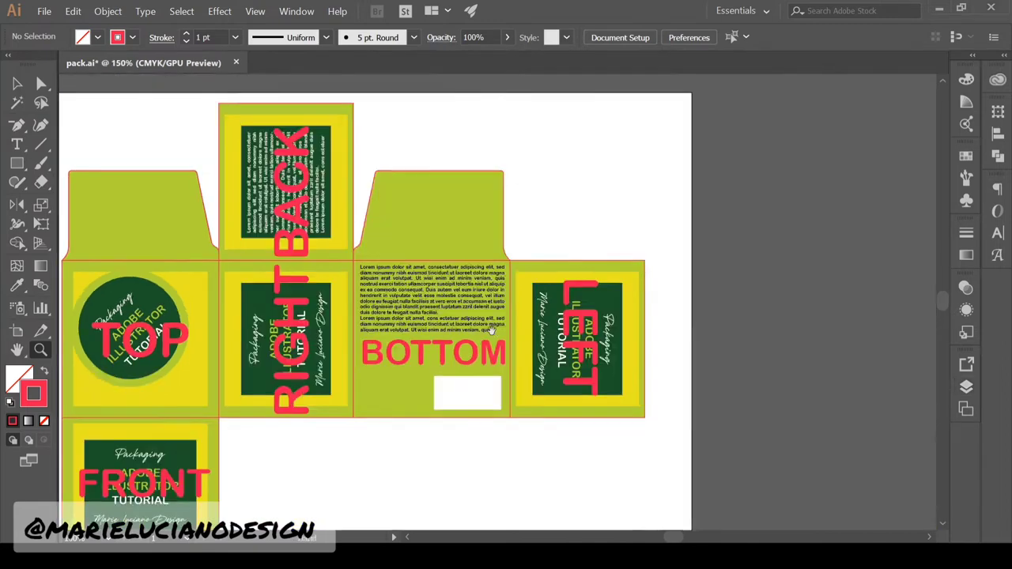
Draw a thin rectangle sitting on top of the BACK panel
left_click_drag(492, 330, 572, 283)
left_click(16, 83)
left_click_drag(272, 161, 307, 263)
left_click(41, 350)
left_click(435, 201)
left_click(435, 202)
left_click(16, 83)
left_click(603, 328)
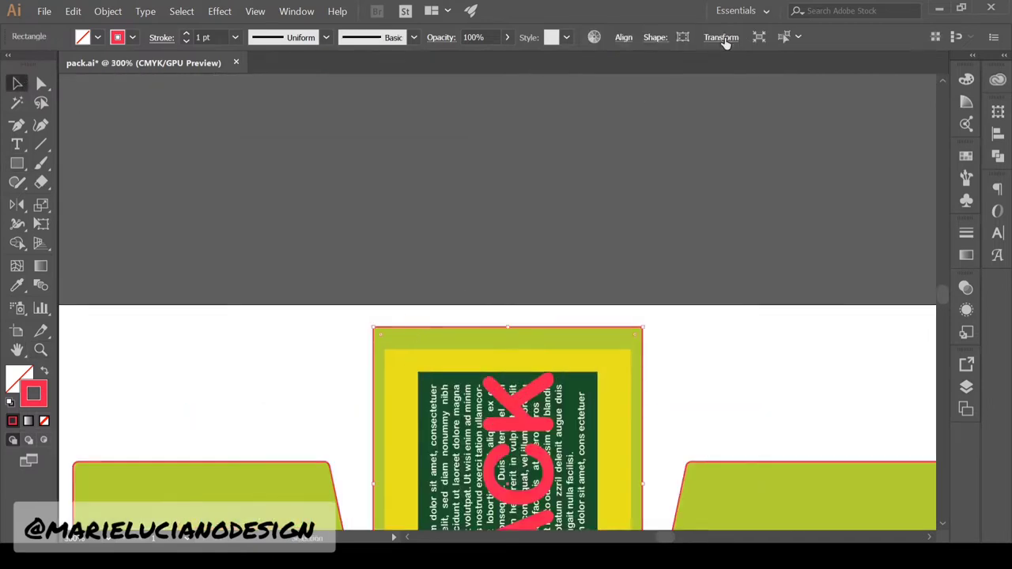
left_click(17, 163)
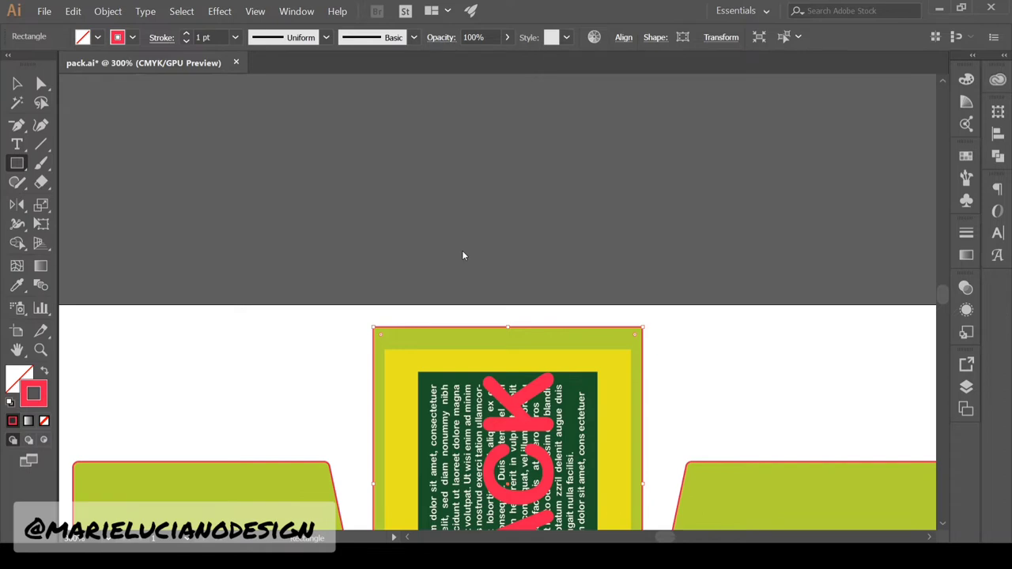
left_click(435, 279)
left_click(17, 83)
left_click_drag(570, 308, 508, 298)
left_click(585, 228)
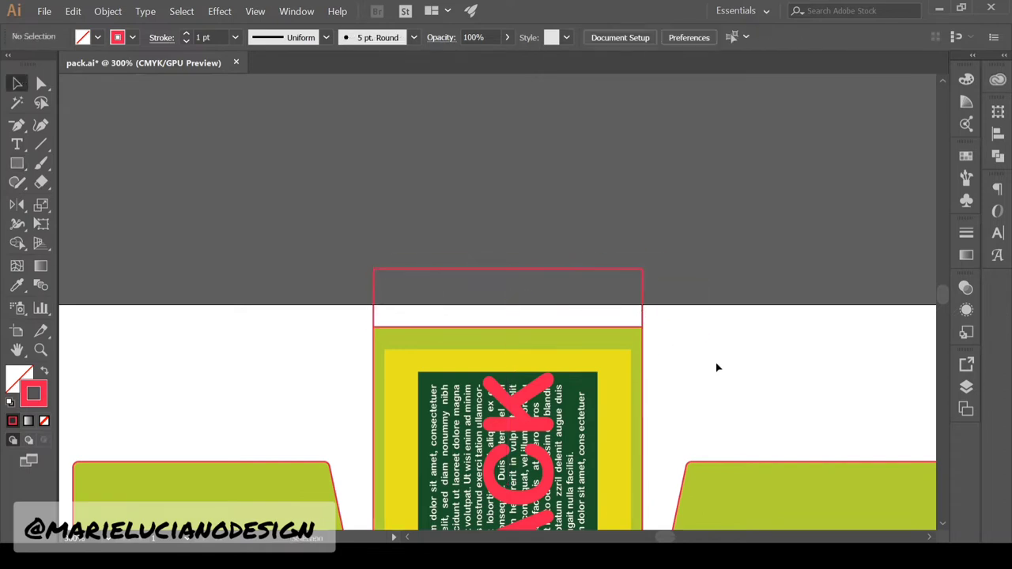
Round the thin rectangle's top corners to 1.03 cm with the live-corner widget
key("a")
left_click_drag(672, 246, 424, 314)
left_click(398, 246)
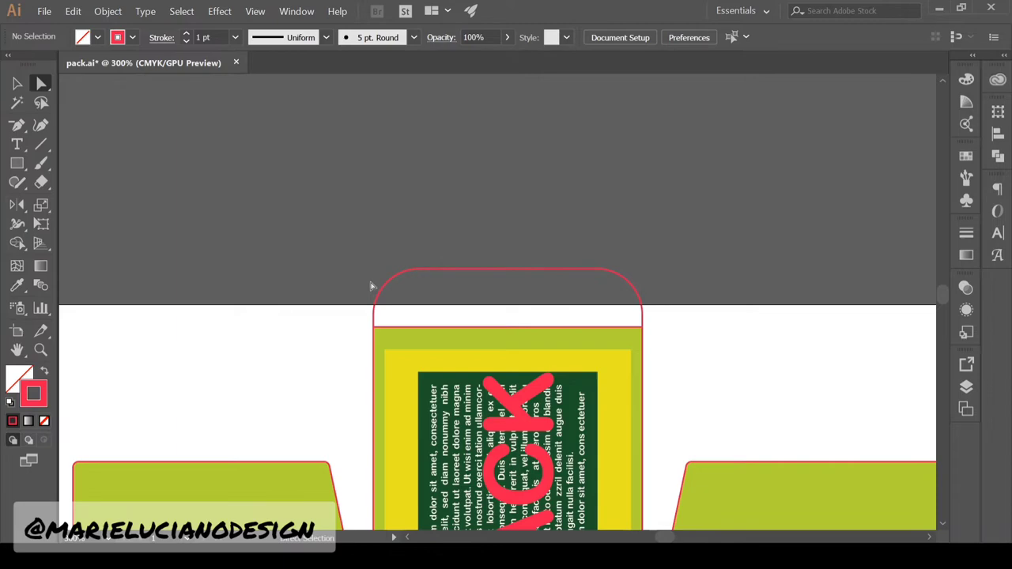
left_click(414, 358, "ctrl+alt")
left_click(414, 358, "ctrl+alt")
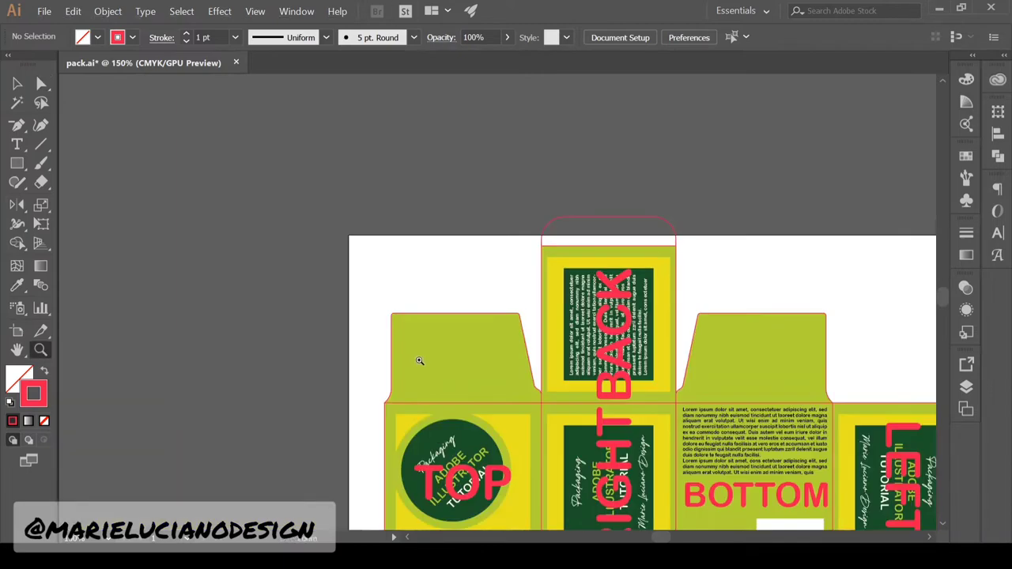
Drag a copy of the LEFT panel's outline rectangle out beside the panel
left_click_drag(567, 410, 454, 197)
left_click_drag(772, 412, 612, 416)
left_click(712, 353)
left_click(711, 354)
left_click_drag(815, 371, 616, 465)
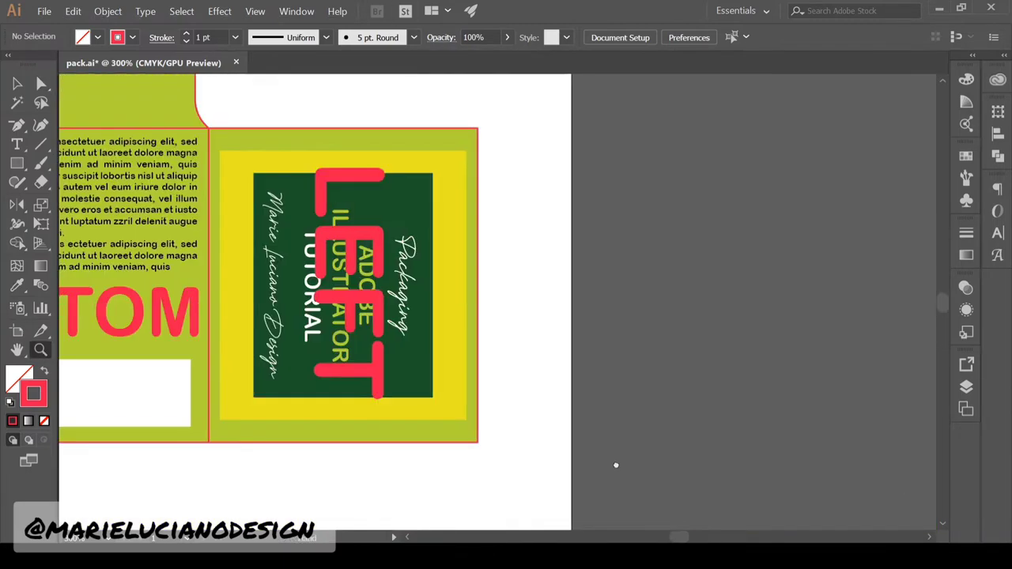
key("v")
left_click(477, 340)
left_click_drag(479, 236, 747, 237)
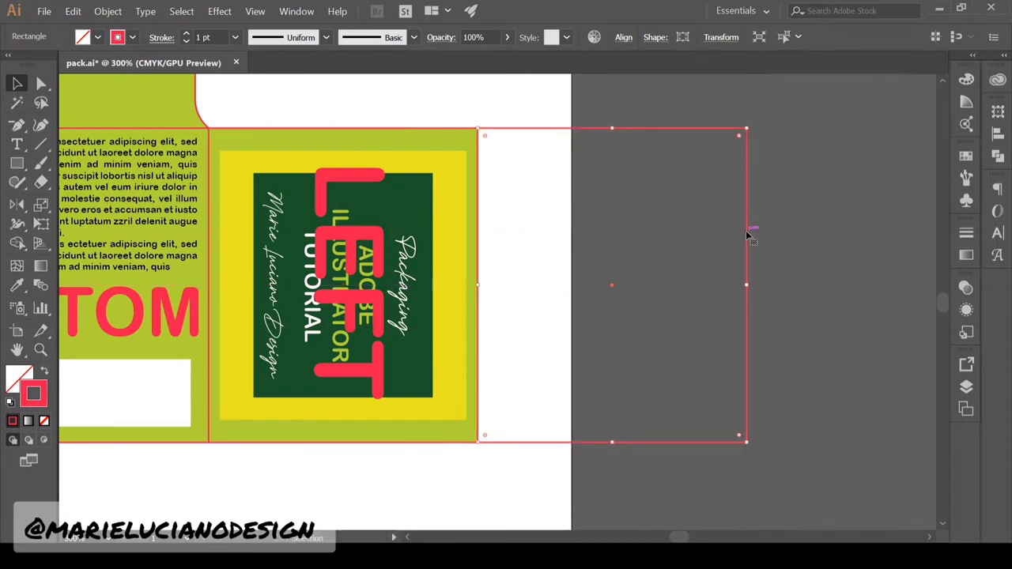
Shrink the copy to width 1, snap it against the LEFT panel, and reset its stroke to 1 pt
left_click(722, 38)
left_click_drag(690, 61, 639, 56)
type("1")
key("Return")
left_click_drag(635, 364, 523, 364)
left_click(235, 37)
left_click(213, 86)
left_click(261, 101)
left_click(39, 84)
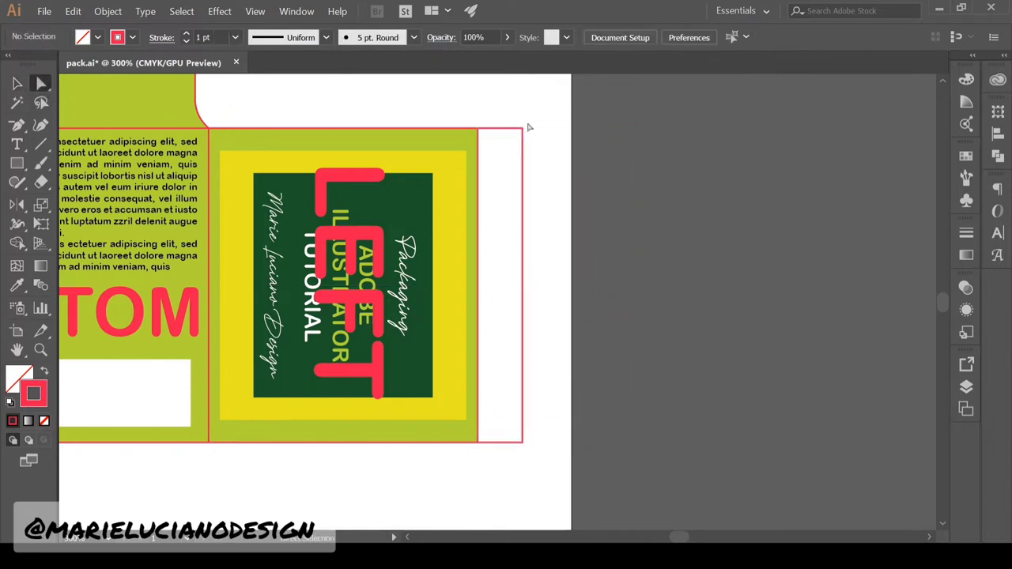
Create a 1 cm helper square and place it beside the strip's top
key("m")
left_click(571, 156)
key("Return")
key("v")
left_click_drag(608, 203, 522, 203)
Scale the strip's right-side anchors to taper it into an angled flap, then delete the helper square
left_click(522, 230)
key("a")
left_click(522, 237)
key("s")
key("v")
left_click(547, 198)
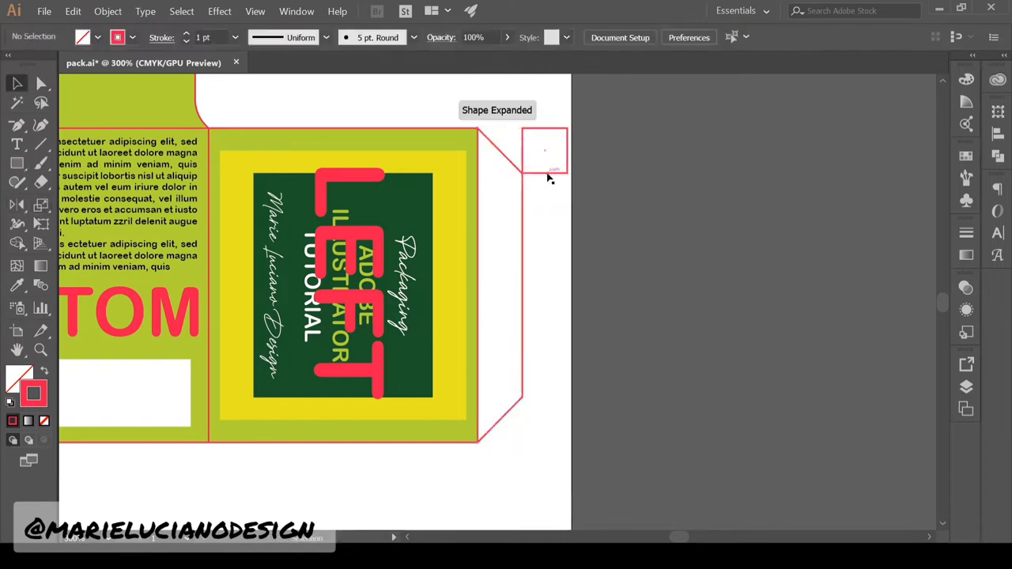
left_click(547, 173)
key("Delete")
Check the side flap's outline settings and drag a copy of the LEFT panel outline below it
left_click_drag(478, 417, 528, 366)
left_click(553, 366)
left_click(966, 233)
left_click(682, 436)
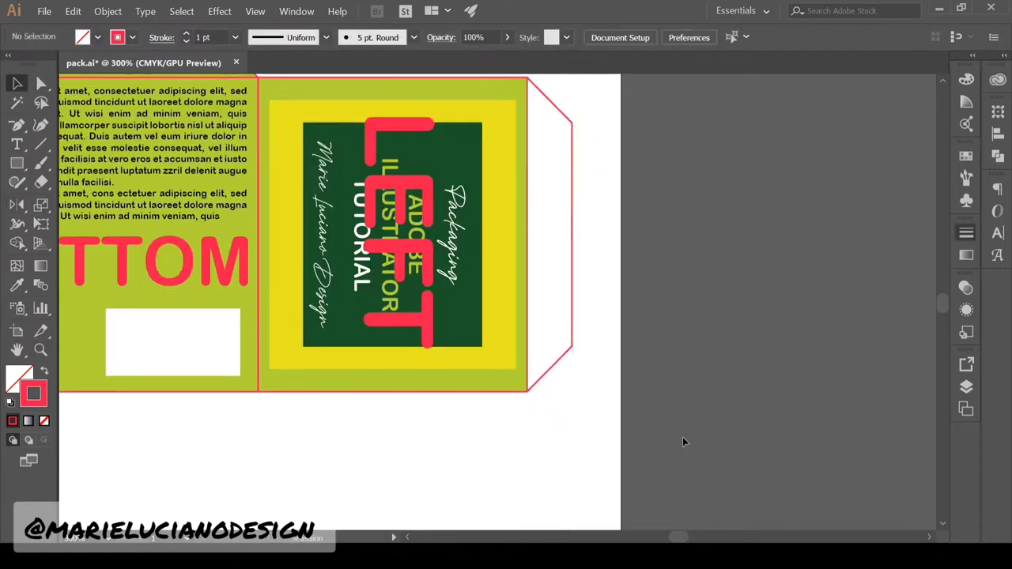
left_click_drag(259, 77, 259, 391)
Shorten the copied rectangle to height 3 with a 1 pt stroke and move it up to the LEFT panel
left_click(633, 431)
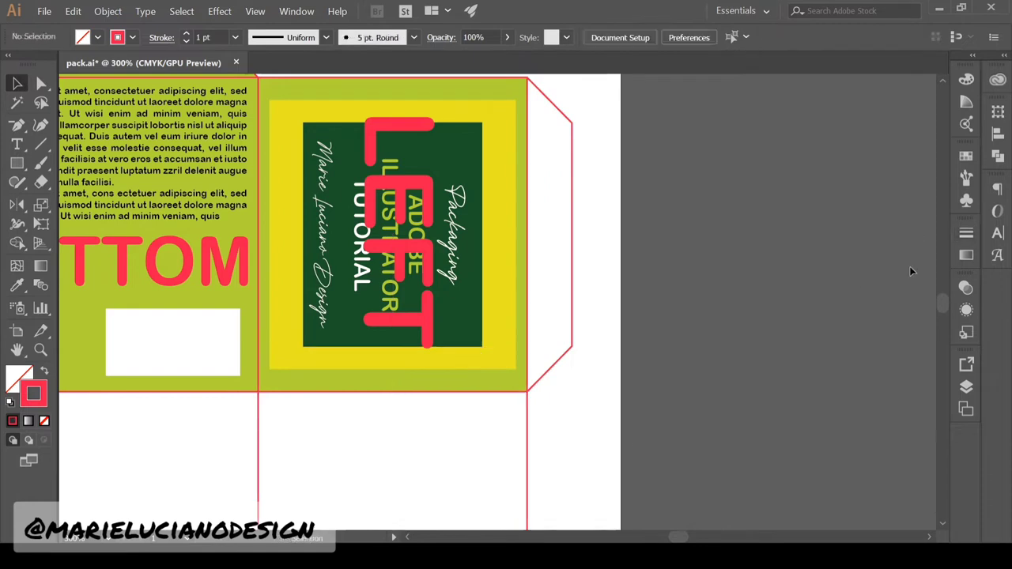
left_click_drag(573, 489, 597, 420)
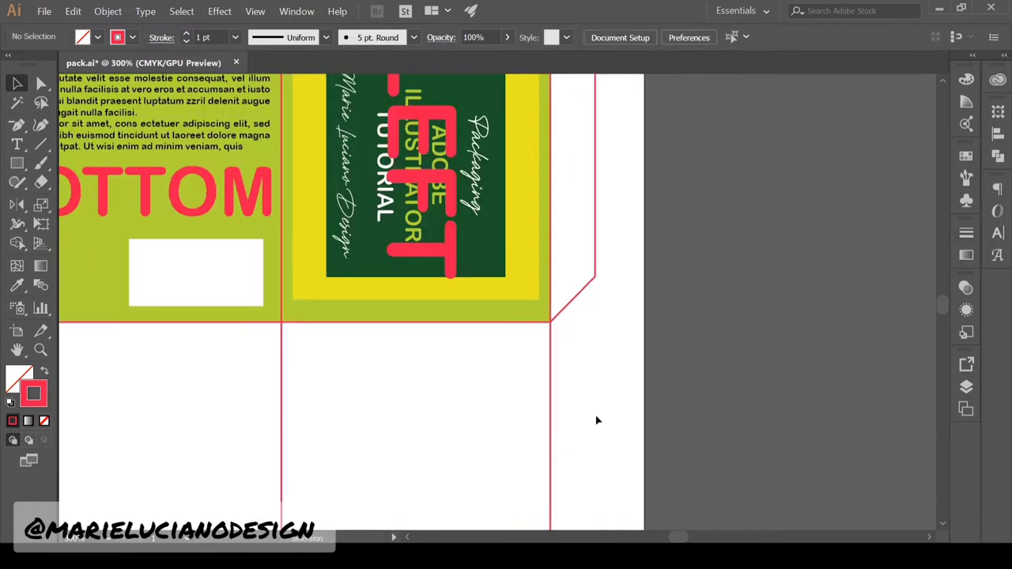
left_click(550, 420)
left_click(720, 37)
left_click(656, 83)
type("3")
key("Return")
left_click(235, 37)
left_click_drag(473, 412, 473, 325)
left_click(640, 360)
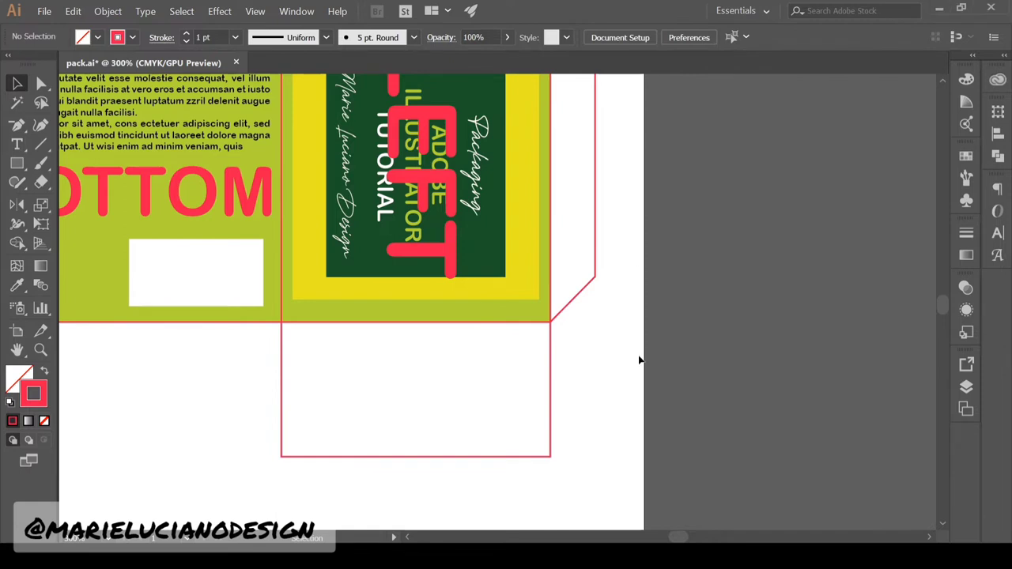
Resize the lower rectangle to height 3 again and snap the strip beneath the LEFT panel
left_click(377, 461)
left_click(721, 37)
left_click(655, 82)
type("3")
key("Return")
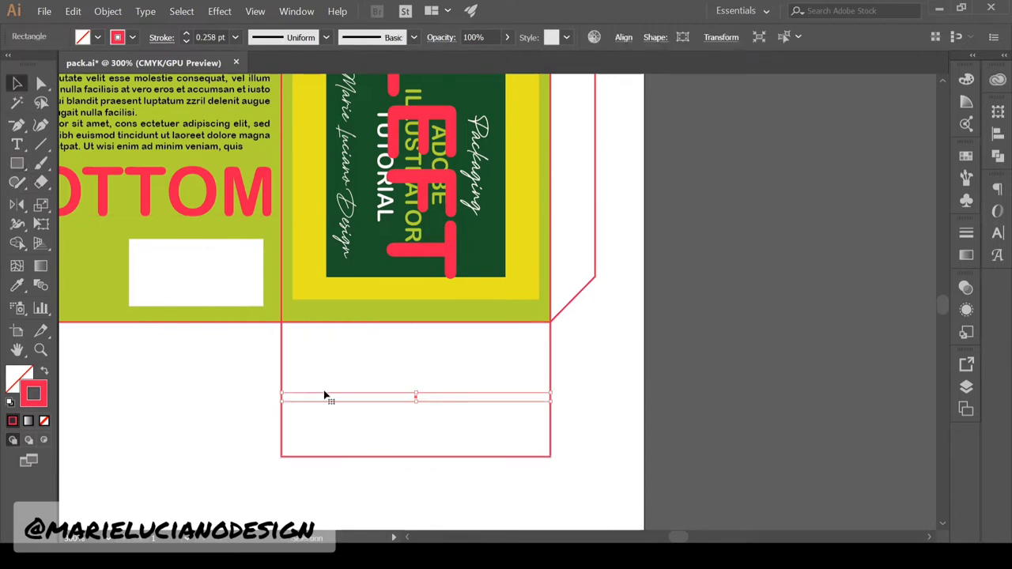
left_click_drag(324, 392, 324, 321)
left_click(343, 395)
left_click_drag(443, 312, 476, 349)
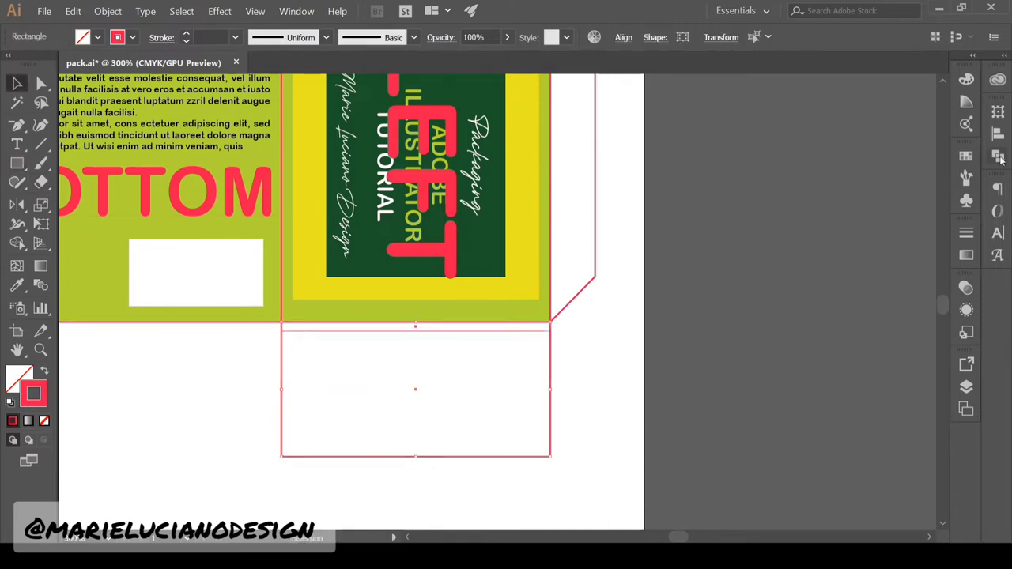
left_click(825, 146)
Select the flap's top corner points and align a 5.5 by 1 cm helper rectangle beside it
key("a")
left_click(282, 326)
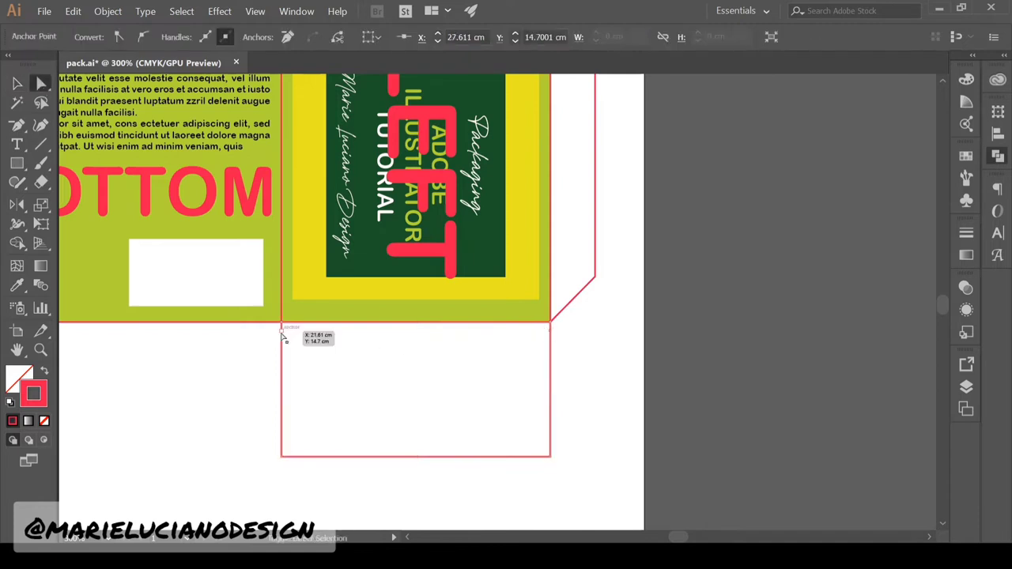
left_click_drag(283, 335, 551, 465)
left_click(21, 159)
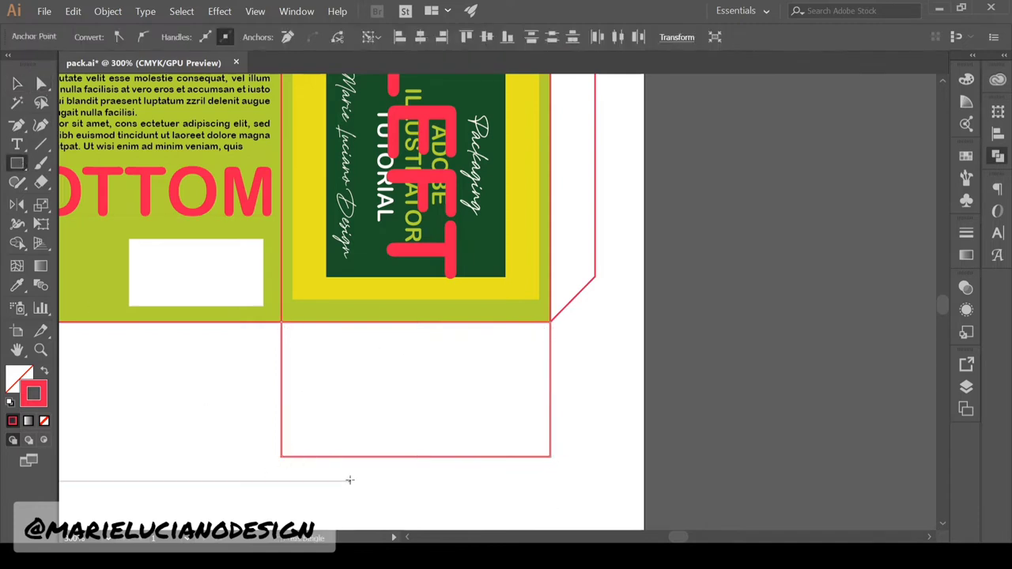
left_click(350, 480)
left_click(430, 356)
key("v")
left_click_drag(413, 481, 318, 441)
left_click(371, 456, "shift")
Scale the flap's top corners inward to angle them, then delete the helper rectangle
left_click(998, 133)
left_click(826, 153)
key("a")
left_click(281, 456)
left_click(551, 456, "shift")
key("s")
key("v")
left_click(517, 457)
key("Delete")
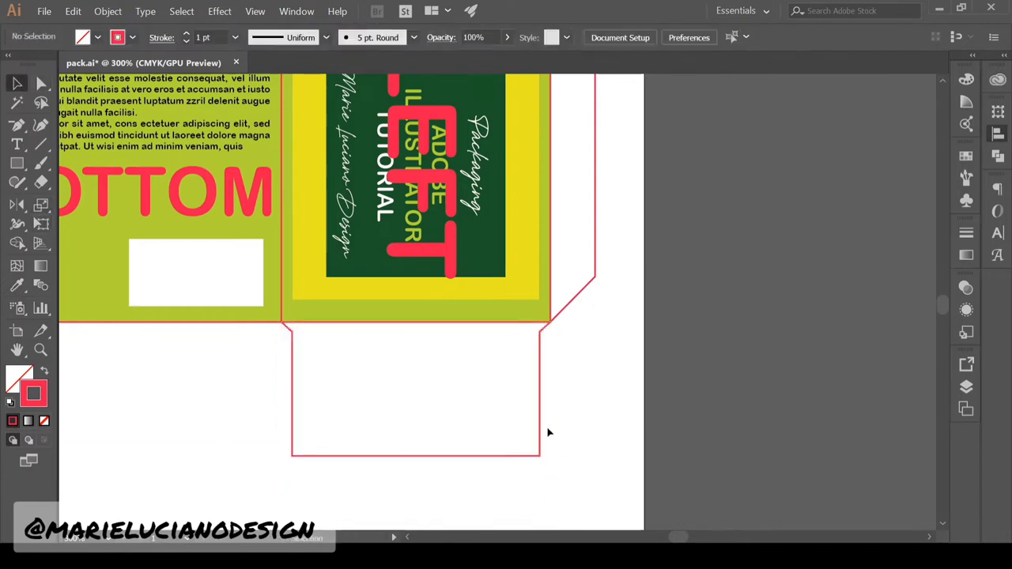
Copy the tapered flap to hang beneath the BOTTOM panel
left_click_drag(246, 400, 505, 370)
left_click_drag(779, 425, 511, 437)
left_click(529, 486)
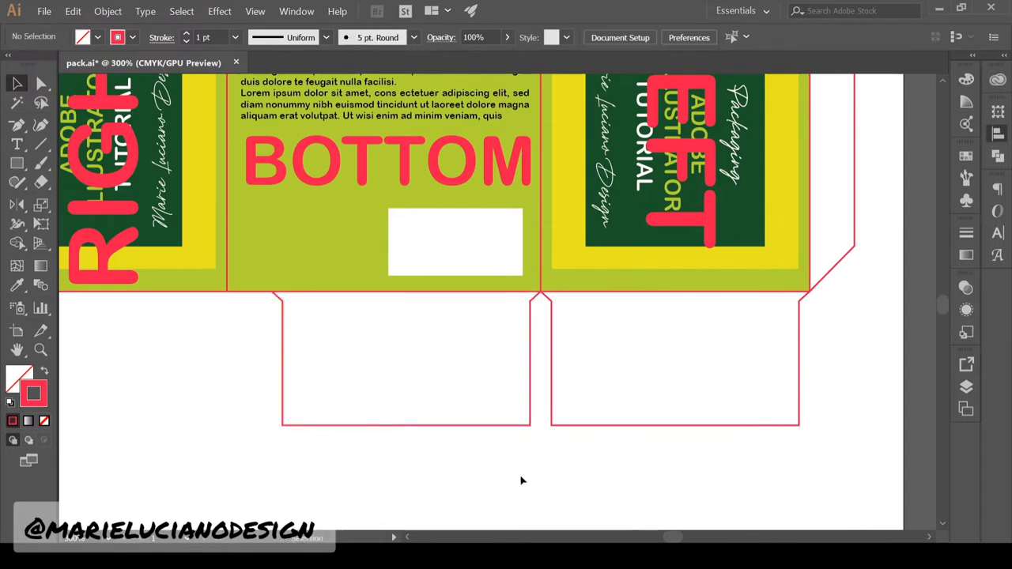
Draw a helper rectangle and position it under the bottom flap
key("m")
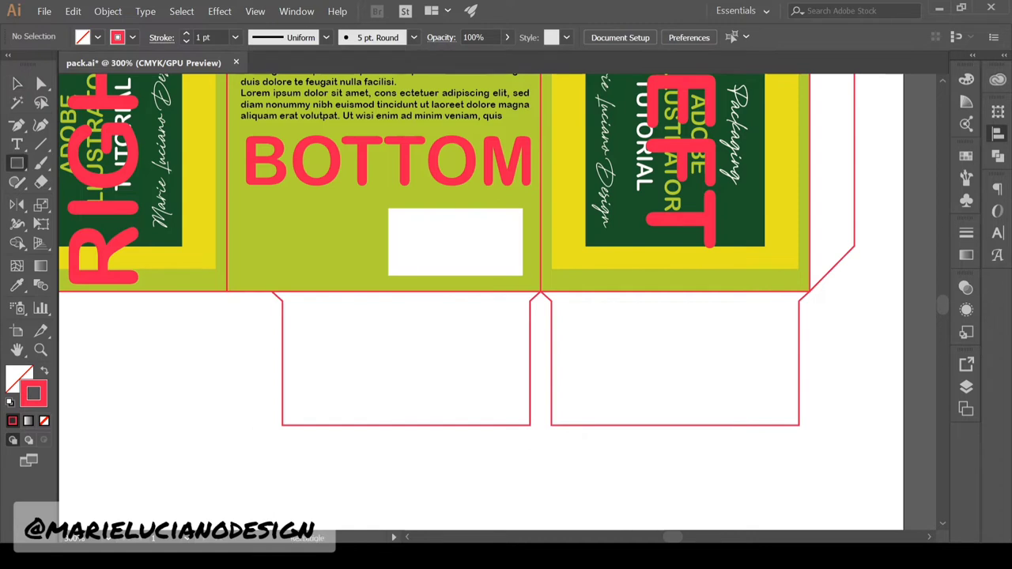
left_click_drag(256, 432, 414, 535)
key("v")
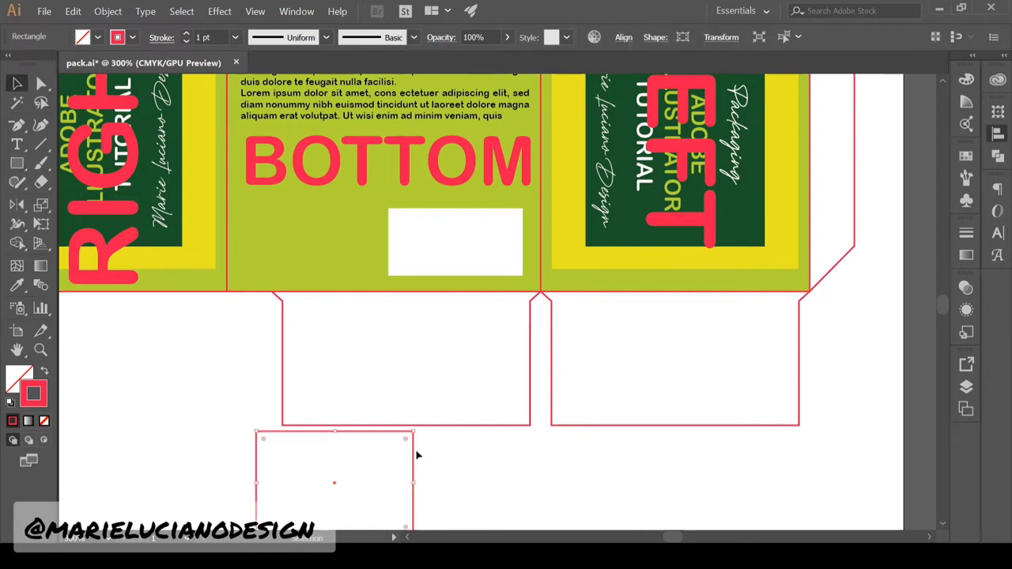
left_click_drag(413, 475, 530, 468)
key("a")
Move the flap's lower-left corner right, drop its upper-left point, and reposition the helper below
left_click_drag(282, 425, 373, 426)
key("minus")
left_click(282, 301)
key("v")
left_click(373, 476)
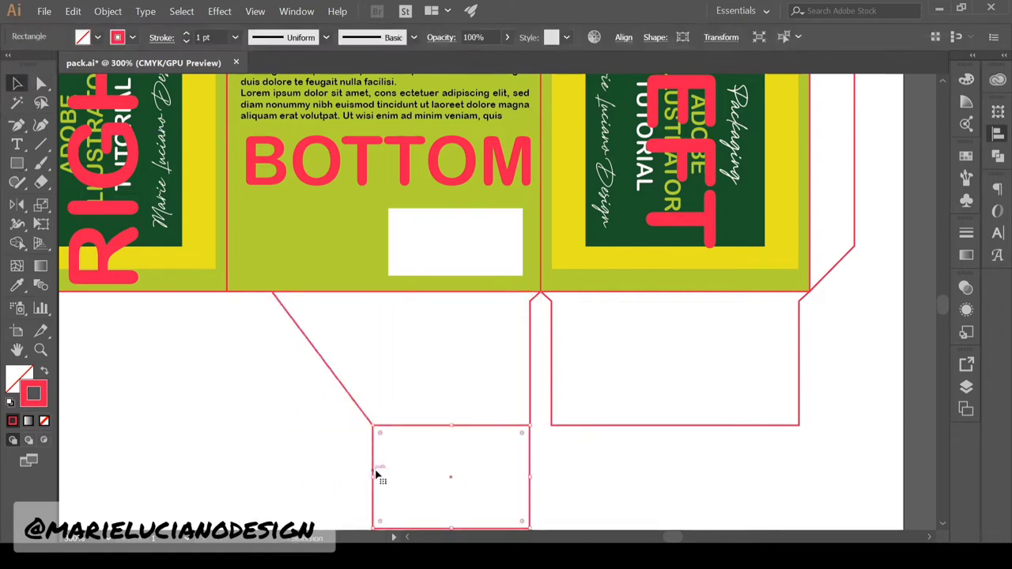
left_click_drag(518, 502, 511, 438)
left_click_drag(522, 436, 496, 473)
Add a rotated helper copy and slide the flap's left corners into a long diagonal edge
left_click_drag(362, 474, 499, 503)
left_click_drag(496, 392, 523, 413)
left_click_drag(505, 330, 515, 332)
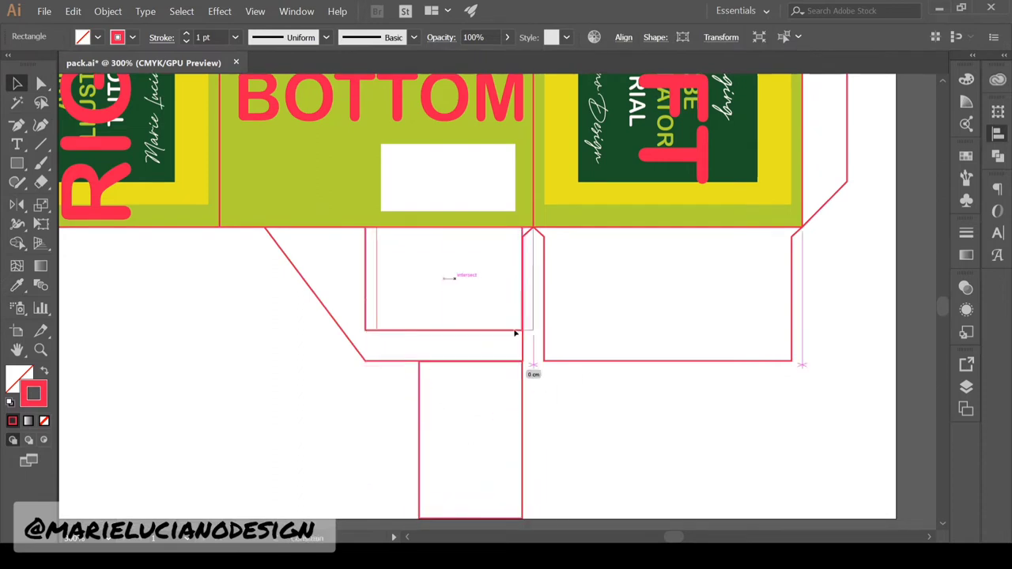
key("a")
left_click_drag(265, 228, 376, 228)
left_click_drag(365, 362, 419, 361)
Delete both helper rectangles and save the packaging file
left_click(137, 292)
key("v")
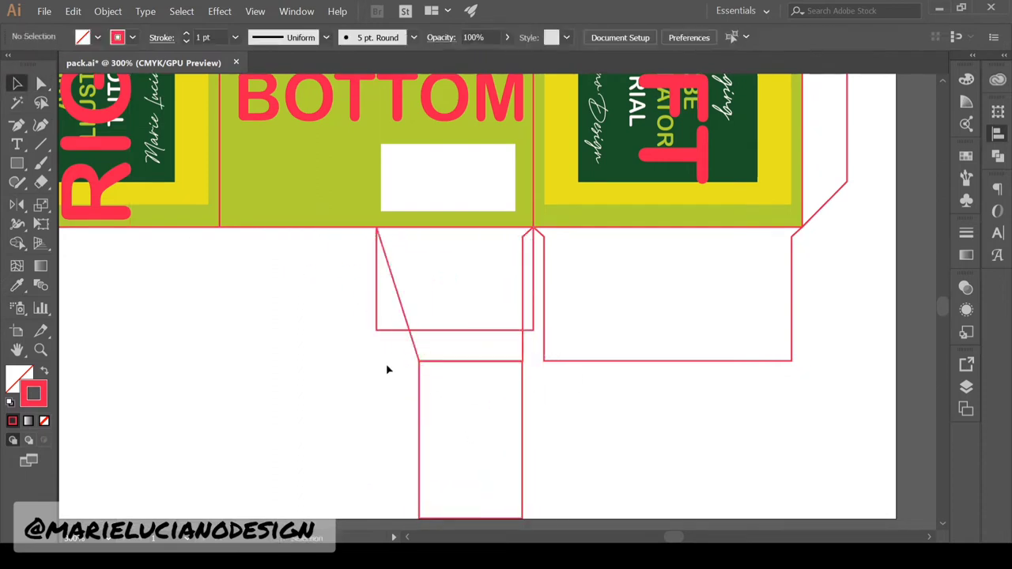
left_click(383, 331)
left_click(420, 474, "shift")
key("Delete")
key("ctrl+s")
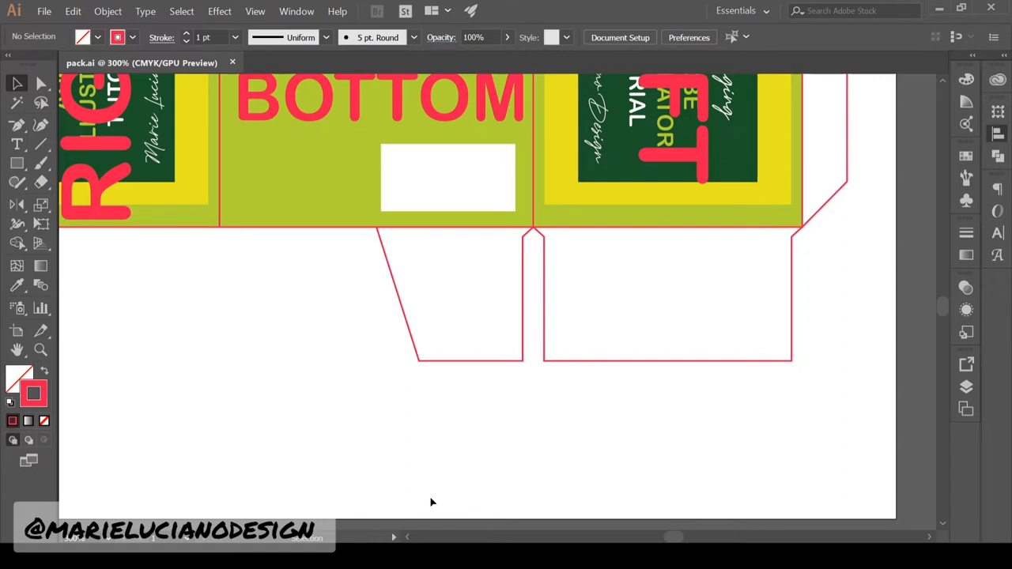
left_click_drag(191, 330, 654, 190)
key("m")
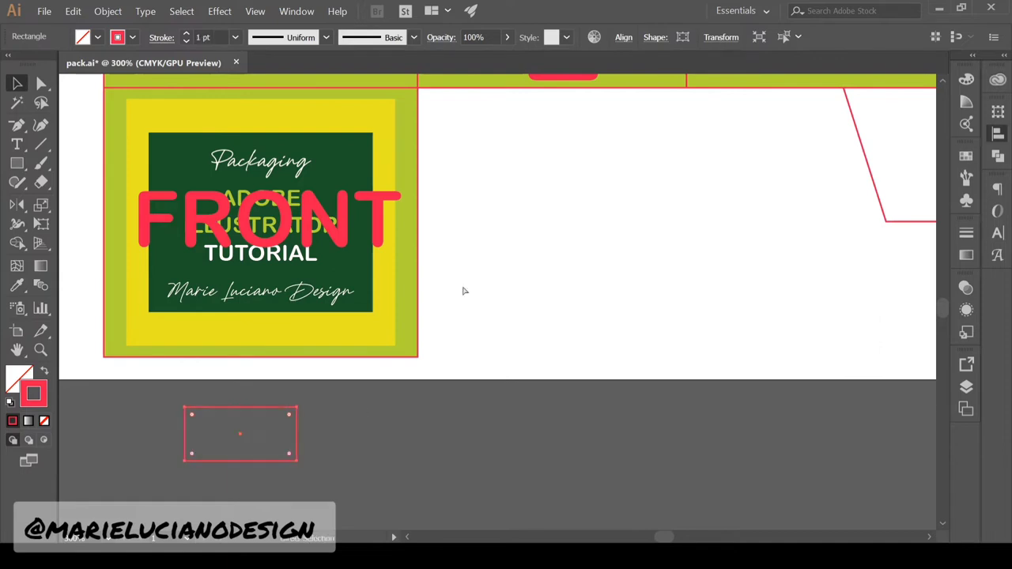
Place the new rectangle below FRONT, pull its bottom corners inward into a trapezoid, and delete the leftover helper
left_click_drag(274, 462, 231, 410)
left_click(665, 196)
key("a")
key("s")
left_click_drag(173, 402, 178, 402)
key("v")
left_click(220, 467)
key("Delete")
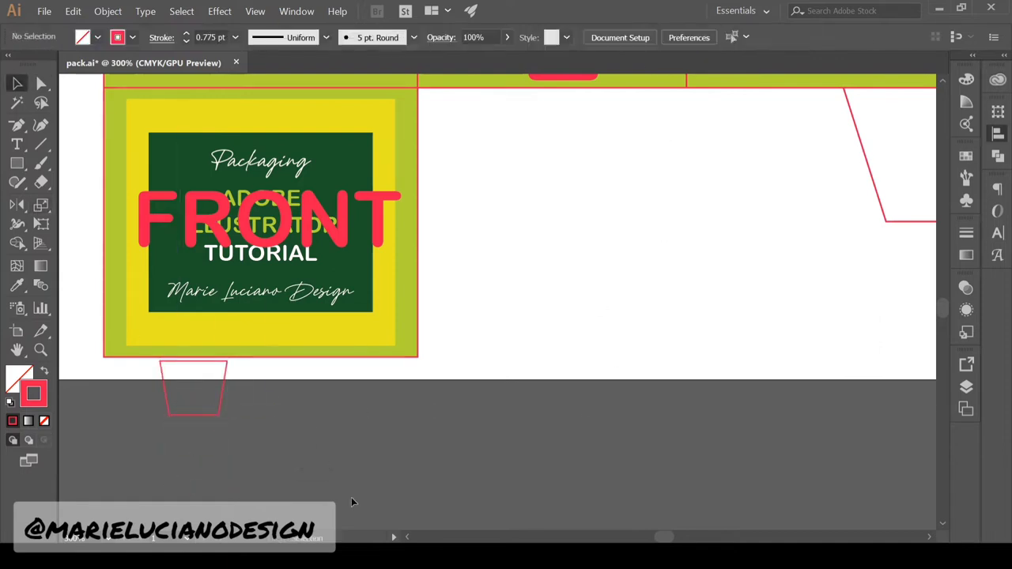
Align the trapezoid tab's top to a helper rectangle under FRONT and give the tab a 1 pt outline
left_click(531, 296)
key("v")
left_click_drag(251, 456, 103, 357)
left_click(224, 383, "shift")
left_click(851, 152)
left_click(292, 377)
left_click(225, 377)
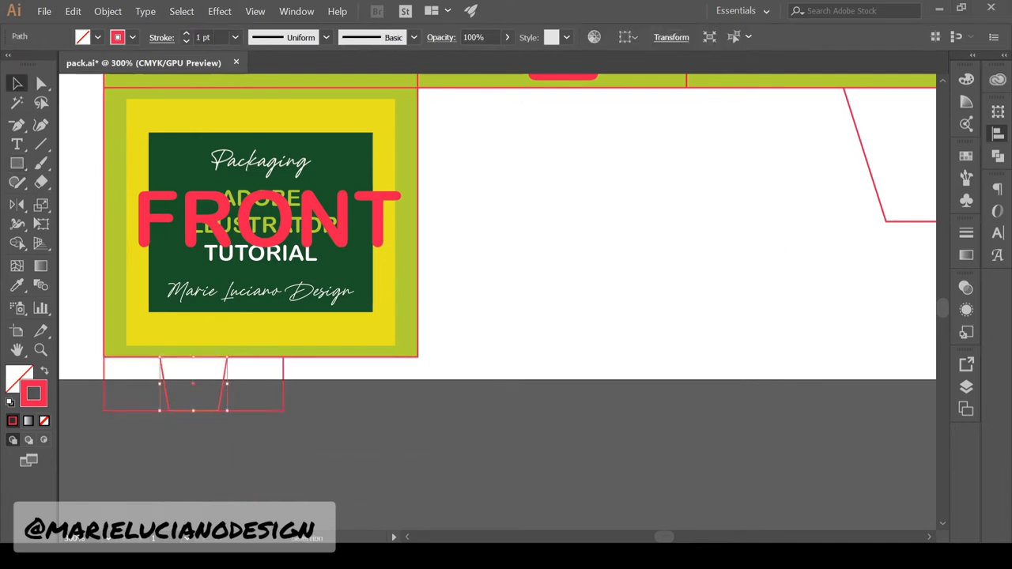
Make the helper rectangle blue with a 1 pt outline and save the file
left_click(276, 384)
left_click(247, 411)
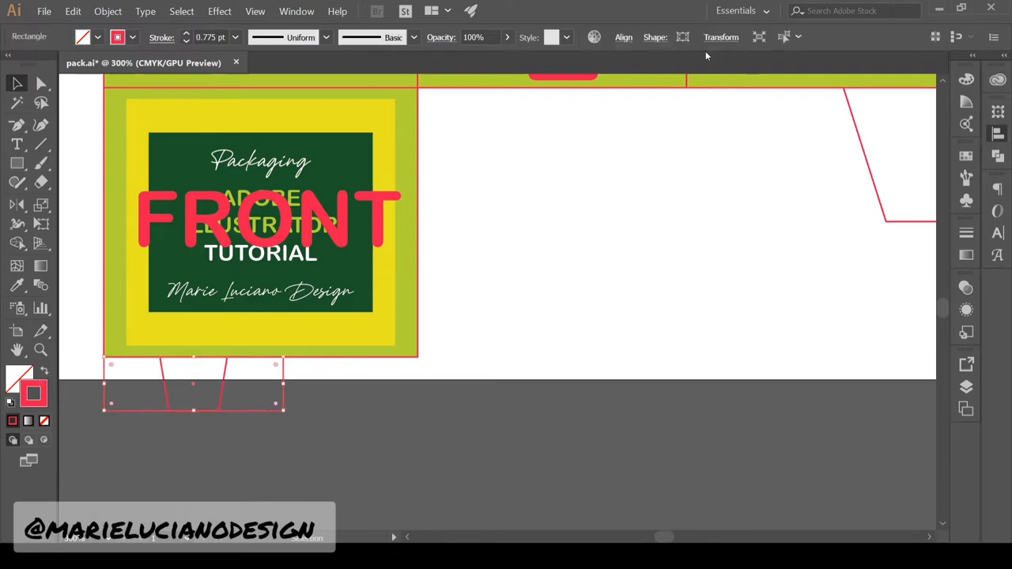
left_click(68, 384)
left_click(104, 385)
left_click(187, 34)
left_click(409, 418)
key("ctrl+s")
key("z")
left_click(409, 418, "alt")
left_click_drag(555, 320, 474, 377)
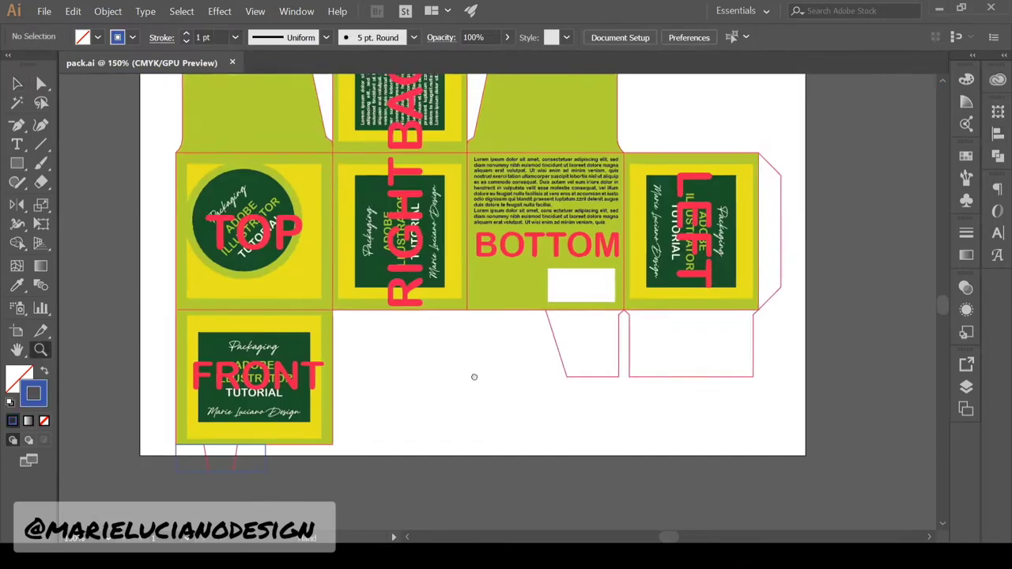
Zoom out to the full artboard and check the blank flap outlines and layers
left_click(382, 385, "alt")
left_click_drag(426, 464, 393, 469)
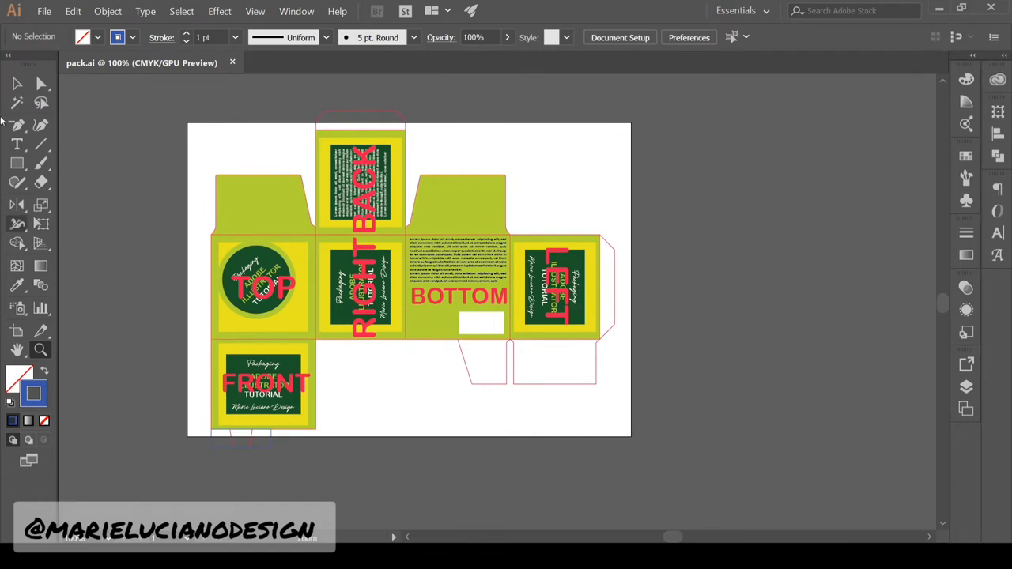
left_click(17, 83)
left_click(361, 111)
left_click(251, 443, "shift")
left_click(484, 385, "shift")
left_click(553, 385, "shift")
left_click(608, 332, "shift")
left_click(621, 397)
left_click(966, 386)
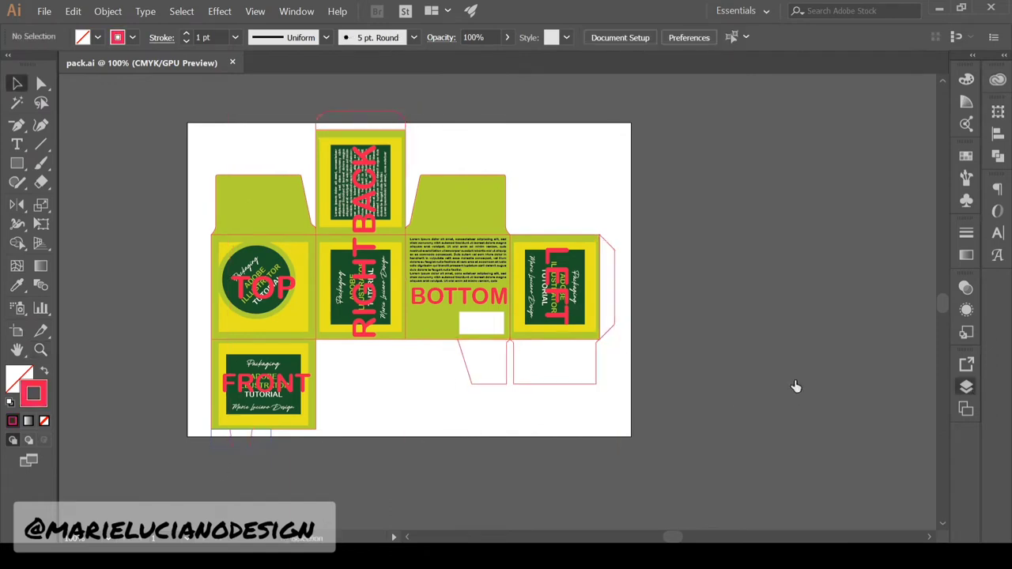
Copy the top, bottom, right side and trapezoid tab outlines in front
left_click(340, 111)
left_click(596, 384, "shift")
left_click(609, 330, "shift")
left_click(490, 384, "shift")
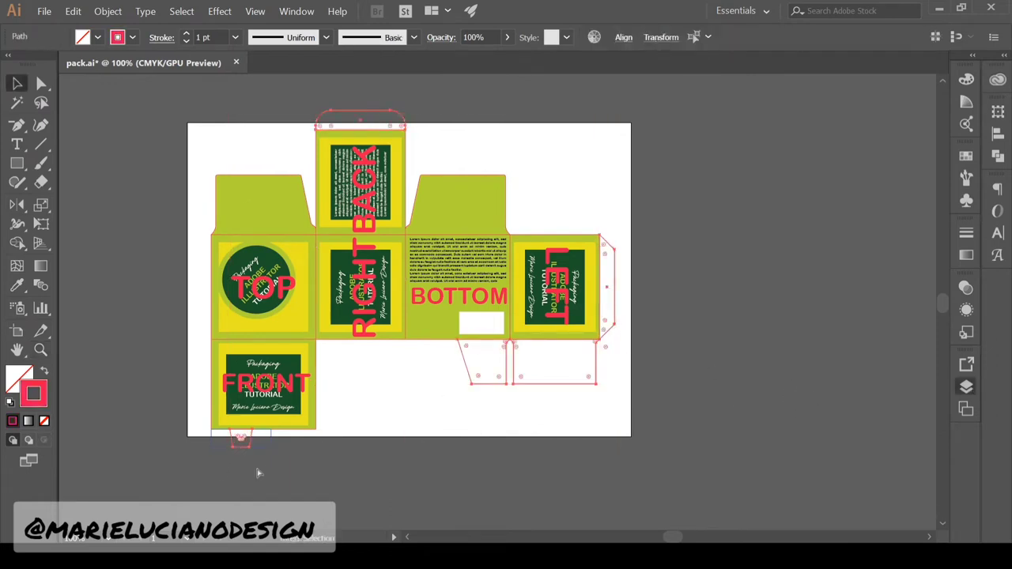
left_click(793, 393)
key("ctrl+f")
Fill the copied flaps lime green and the right side flap light grey
left_click(17, 285)
left_click(459, 205)
left_click(16, 83)
left_click(643, 302)
left_click(607, 287)
left_click(19, 379)
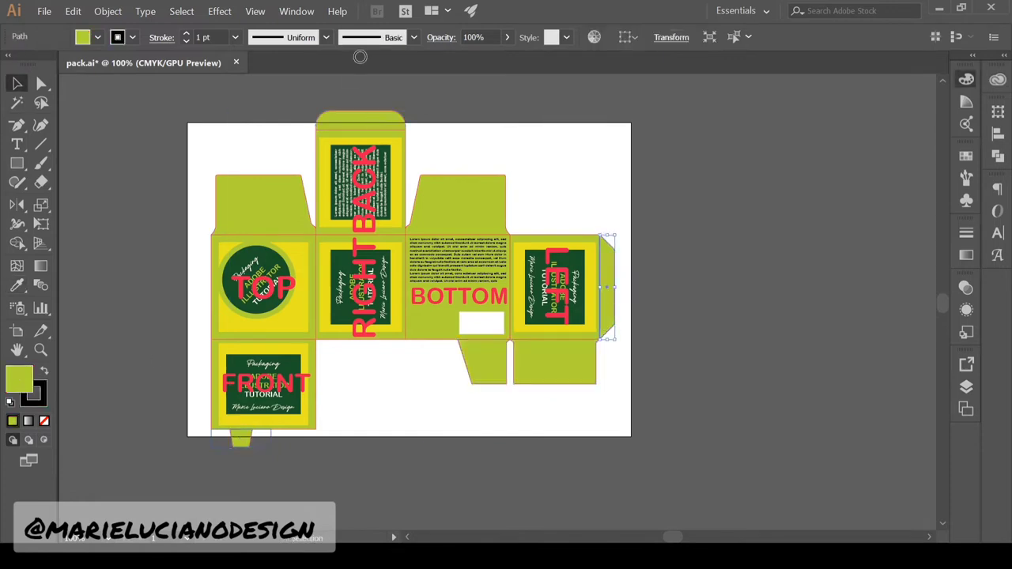
left_click(753, 402)
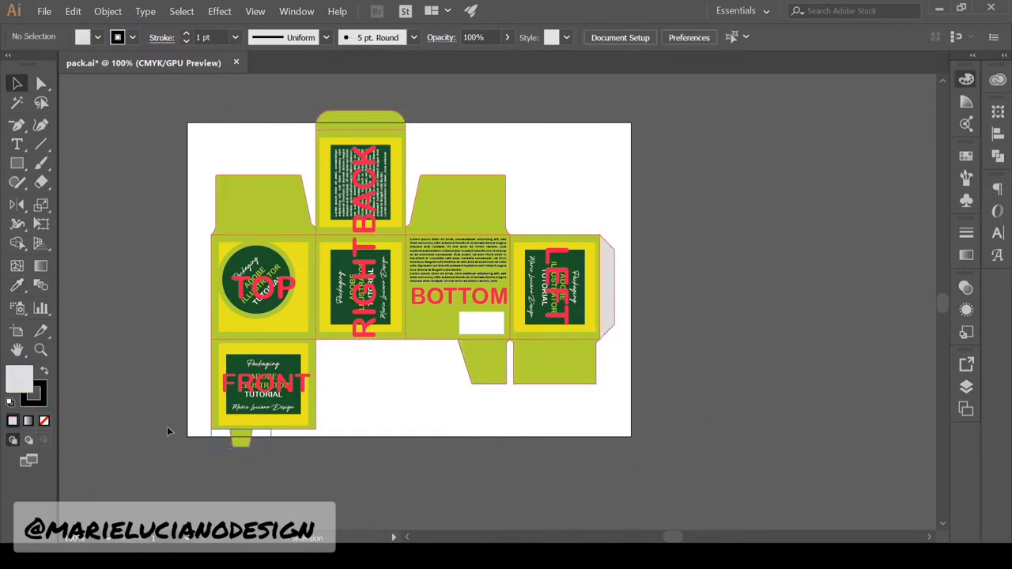
Save the file and zoom in on the BOTTOM panel's lower-left corner
key("ctrl+s")
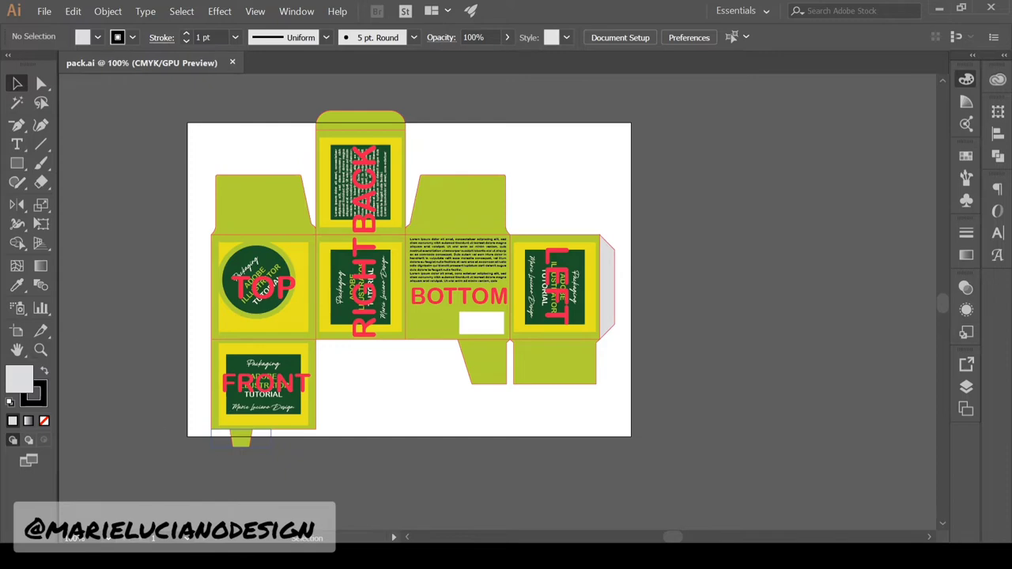
scroll(404, 341, "up", 3)
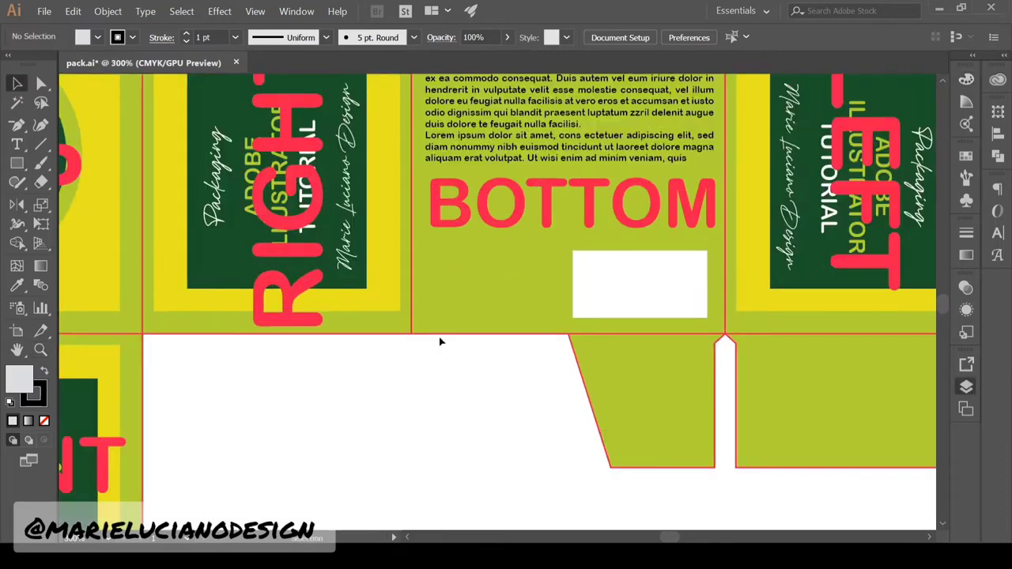
key("a")
left_click(412, 335)
Round the BOTTOM panel's lower-left corner, red outline and green panel, to about 1.91 cm
left_click_drag(432, 367, 267, 488)
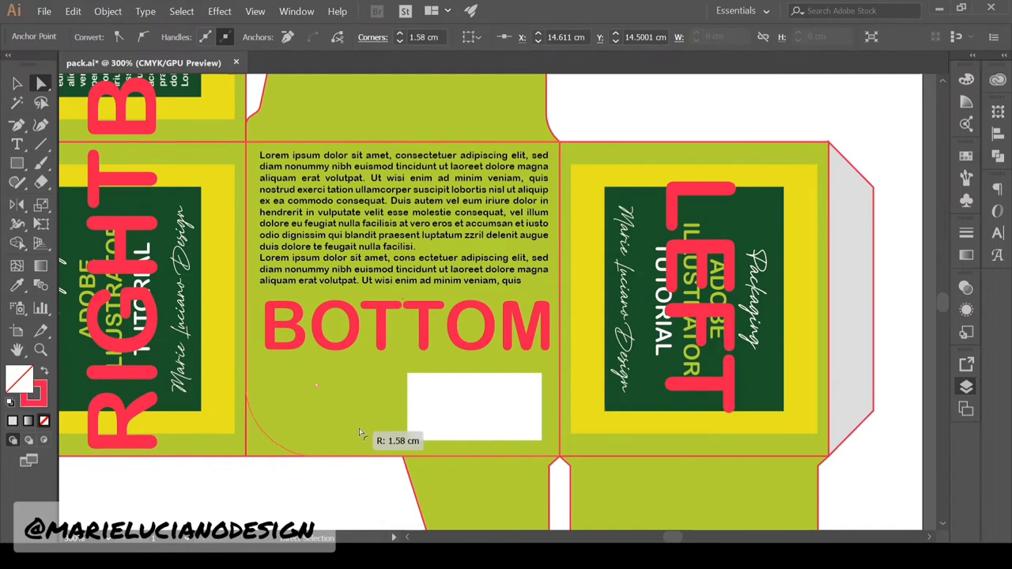
left_click_drag(399, 442, 400, 443)
left_click(340, 487)
left_click(246, 457)
left_click_drag(259, 444, 400, 443)
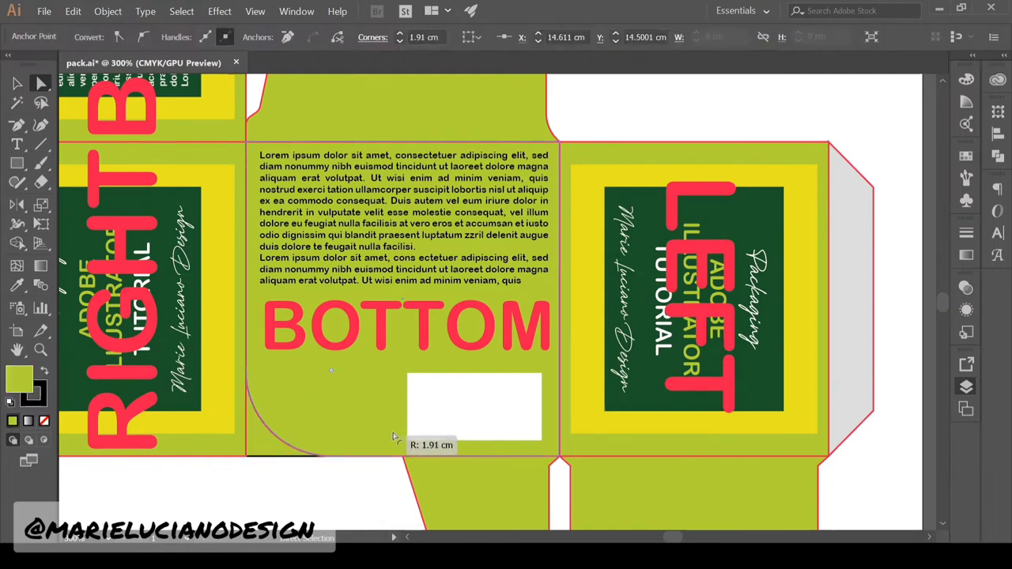
left_click(360, 486)
key("z")
left_click(477, 321, "alt")
left_click(476, 321, "alt")
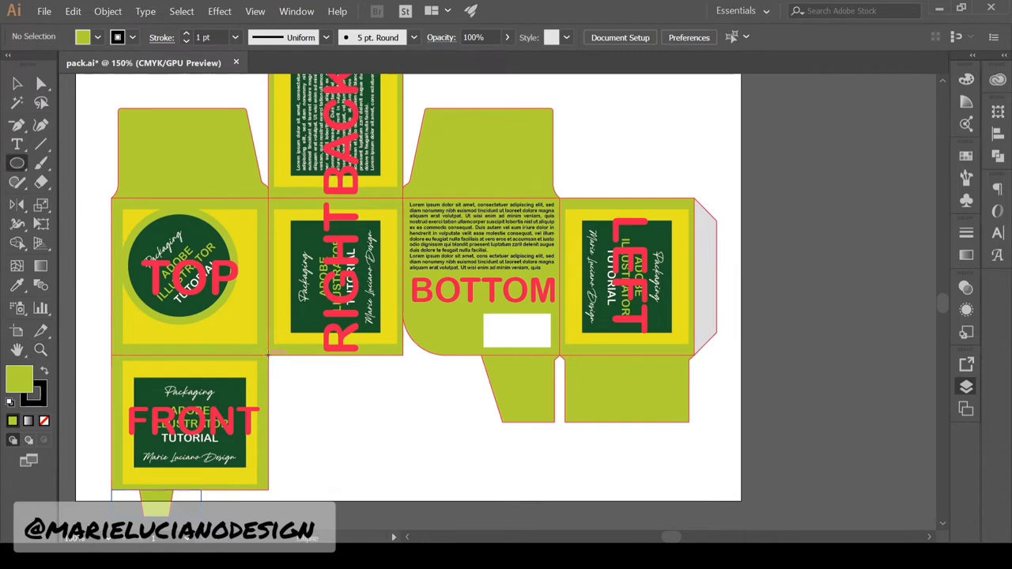
Draw a blue circle where TOP, FRONT and RIGHT meet, and stretch the small rectangle up to FRONT
left_click_drag(215, 323, 215, 322)
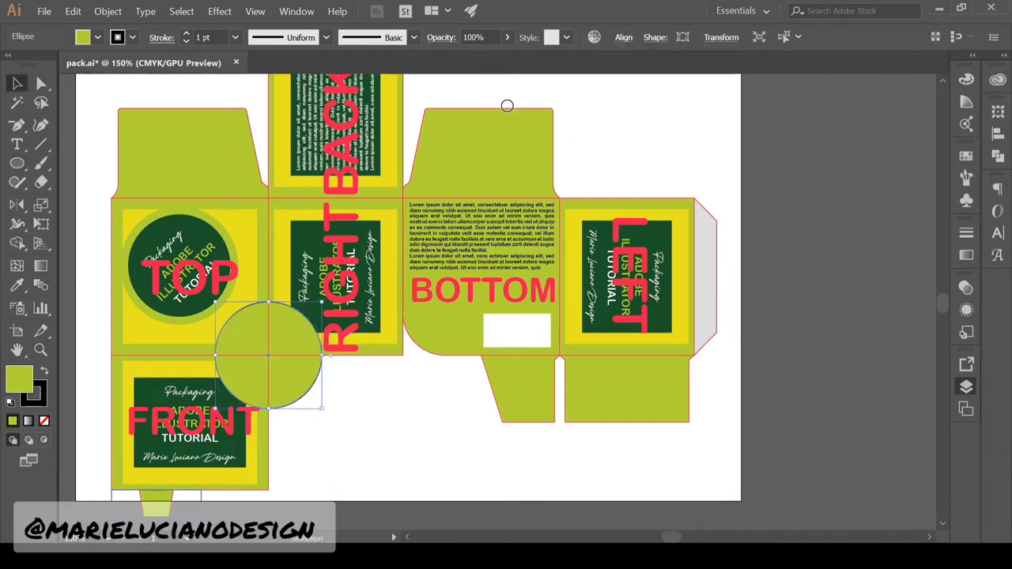
key("Return")
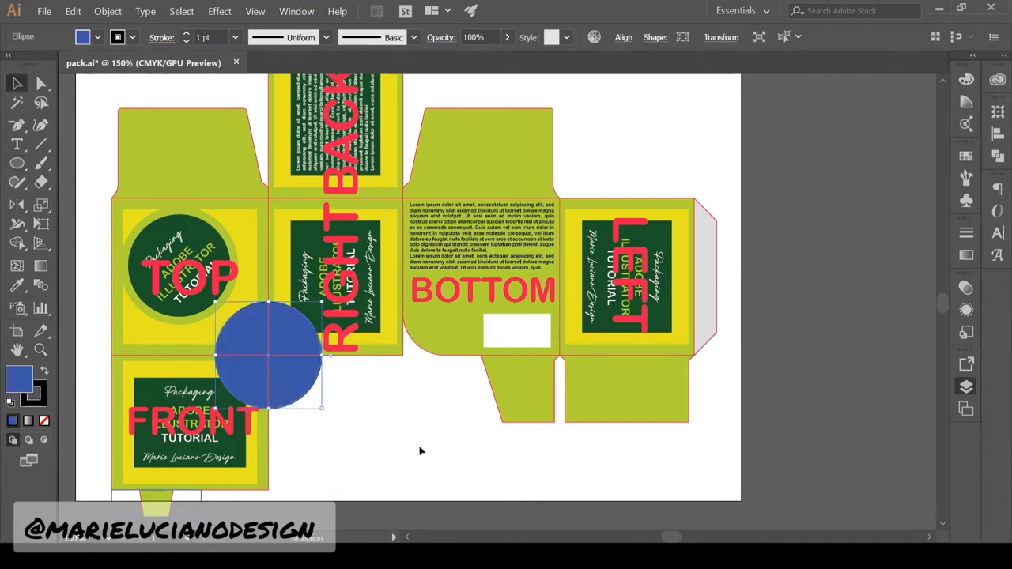
left_click(194, 518)
left_click_drag(157, 490, 169, 356)
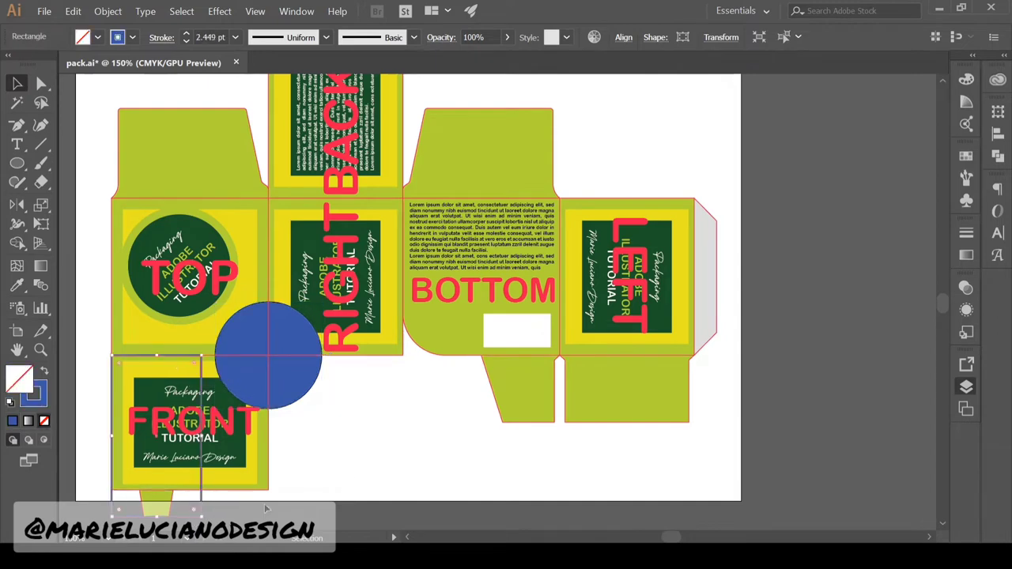
Enlarge the circle around its centre and remove its fill
left_click(292, 473)
left_click(297, 379)
left_click_drag(321, 409, 336, 423)
left_click(335, 433)
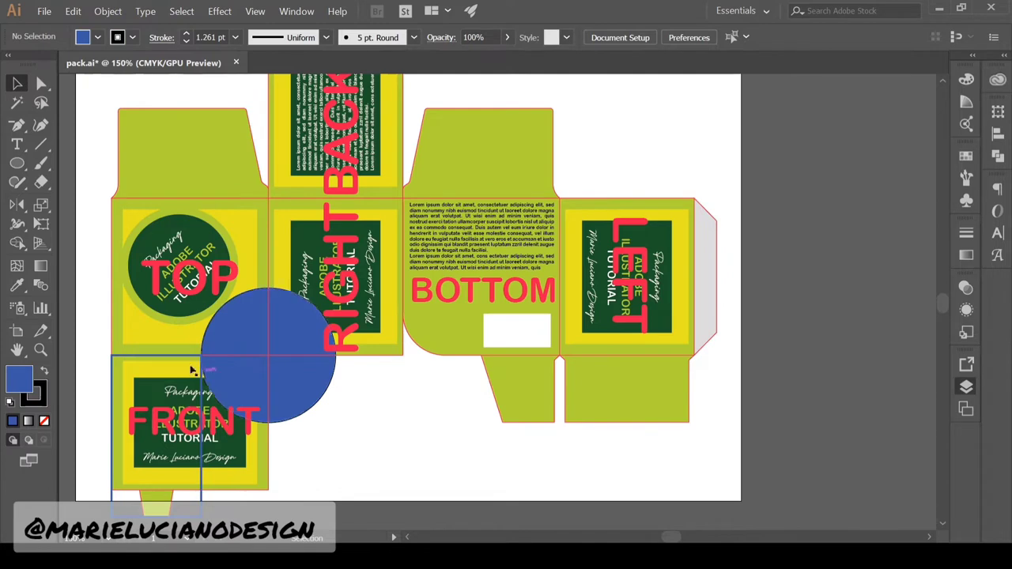
left_click(250, 305)
left_click(43, 421)
Restore the circle's blue fill and cut it for pasting into the TOP panel
left_click(264, 228, "shift")
left_click(106, 229)
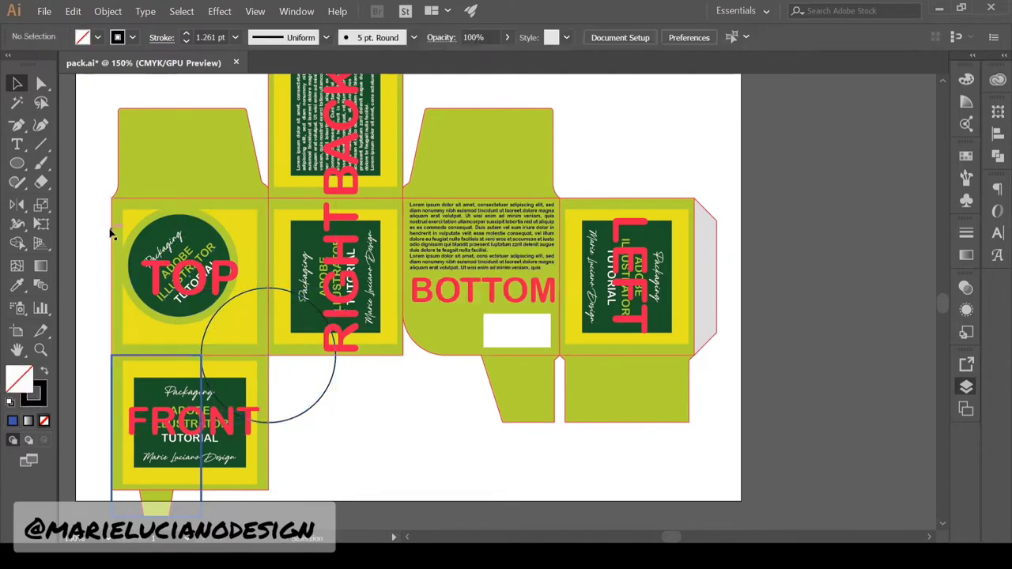
left_click(112, 231)
left_click(303, 298, "shift")
left_click(402, 412)
left_click(112, 216)
key("ctrl+z")
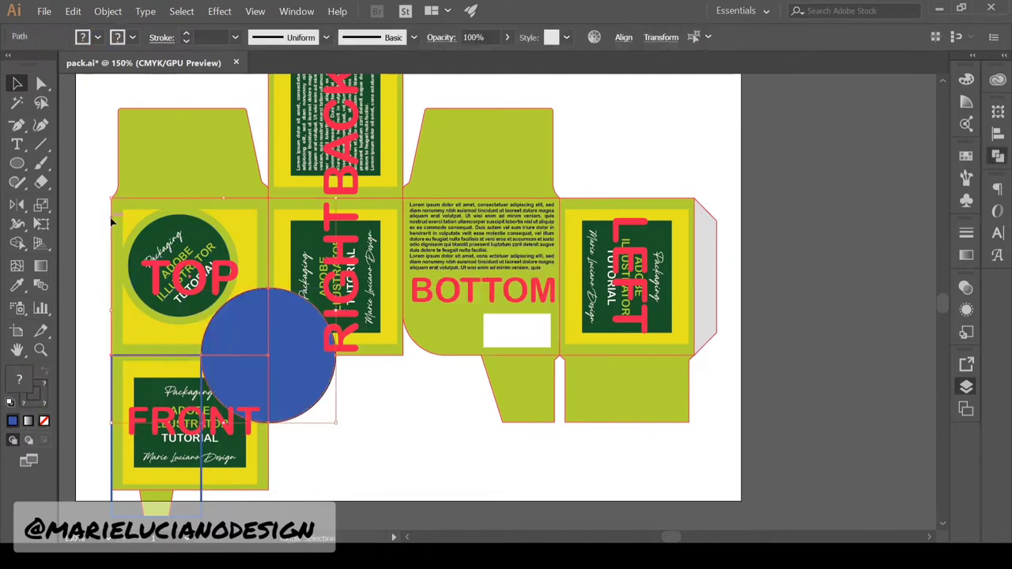
key("ctrl+x")
Paste the circle inside the TOP panel group and subtract it with Minus Front to notch the corner
double_click(264, 315)
key("ctrl+f")
left_click(260, 260, "shift")
key("ctrl+4")
left_click(250, 273)
key("ctrl+f")
left_click(249, 273, "shift")
key("ctrl+4")
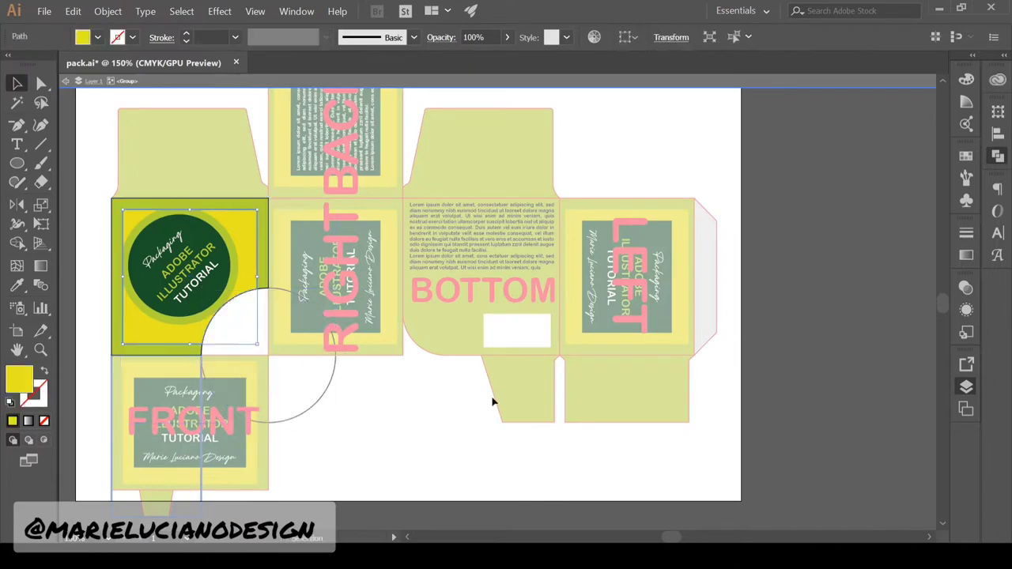
double_click(492, 400)
Move the circle to FRONT's right edge, add a copy lower left, and fit the blue rectangle to the bottom flap
key("z")
left_click_drag(551, 212, 350, 208)
key("v")
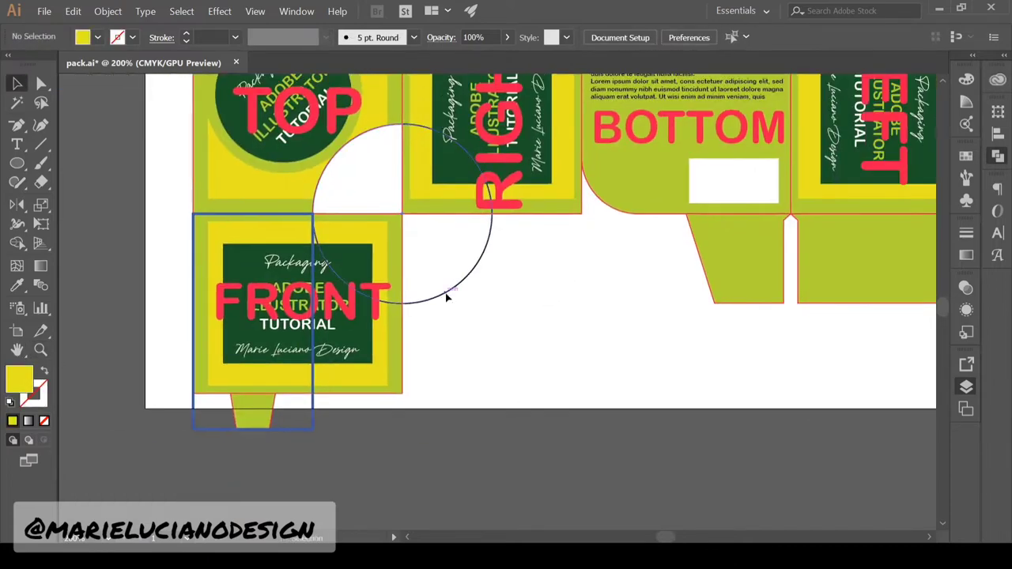
left_click_drag(445, 295, 272, 393)
left_click(355, 441)
left_click(294, 430)
left_click(307, 220)
Cut the two circles and paste them back in place over the FRONT outline
left_click(339, 393)
left_click(309, 401, "shift")
left_click(412, 354, "shift")
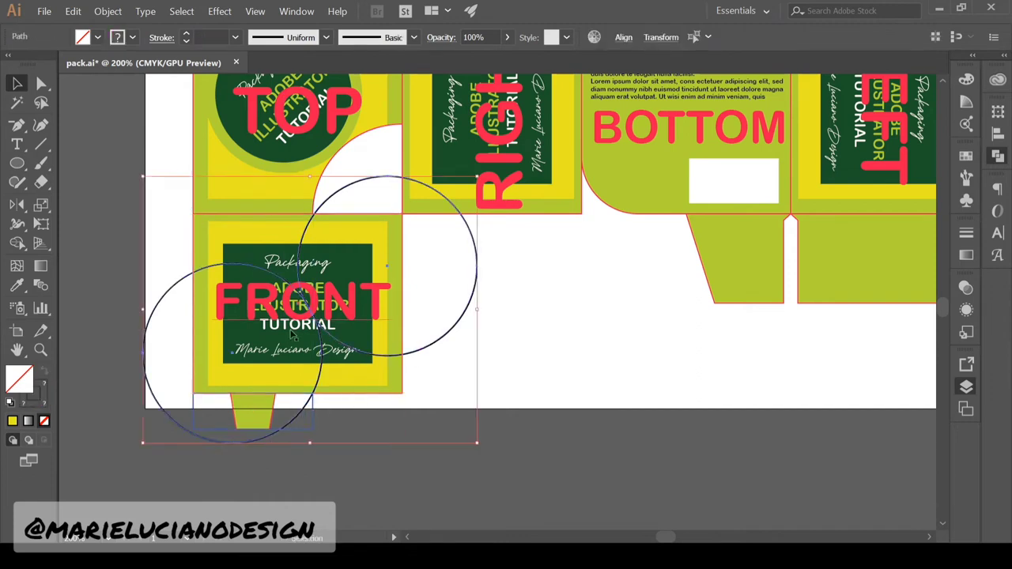
left_click(308, 394, "shift")
key("ctrl+x")
key("ctrl+f")
Trim the FRONT outline with Shape Builder, merging its left regions and deleting excess arcs
left_click(403, 370, "shift")
key("shift+m")
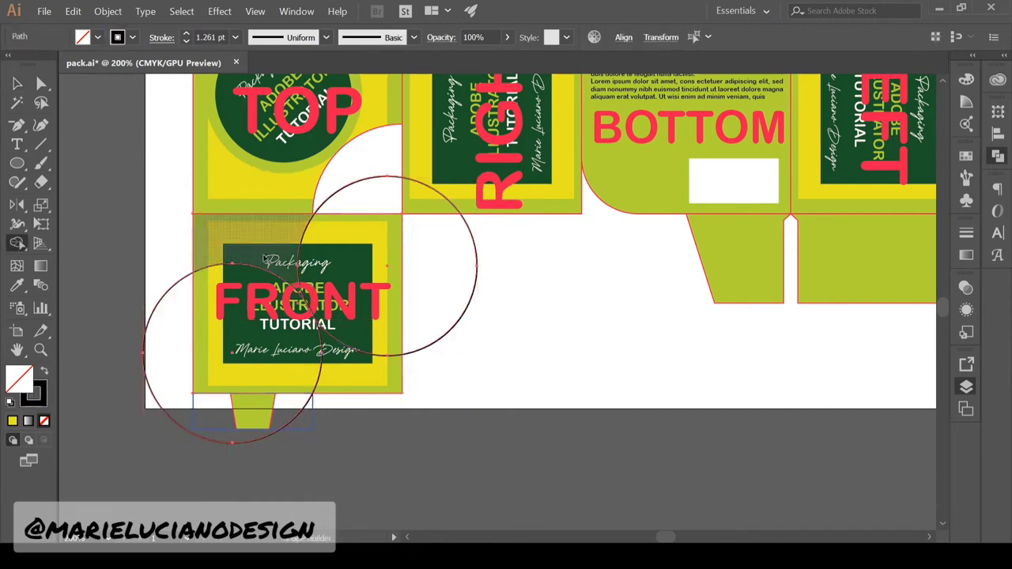
left_click_drag(258, 237, 238, 324)
left_click(172, 343, "alt")
left_click_drag(366, 368, 432, 308)
key("v")
left_click(440, 315)
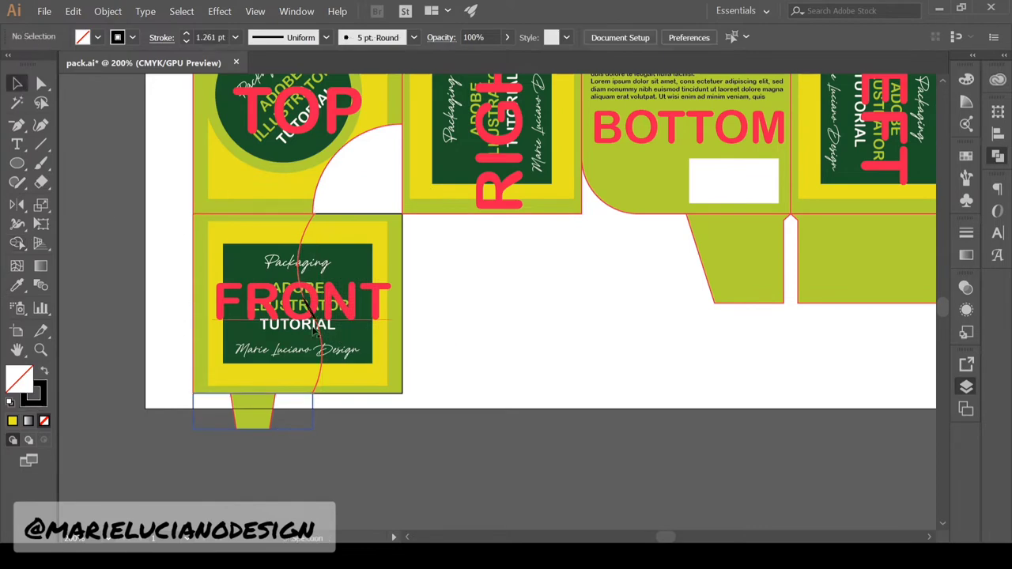
Round the S-curve path's corner to about 2.73 cm
double_click(346, 309)
left_click(18, 83)
left_click(297, 400)
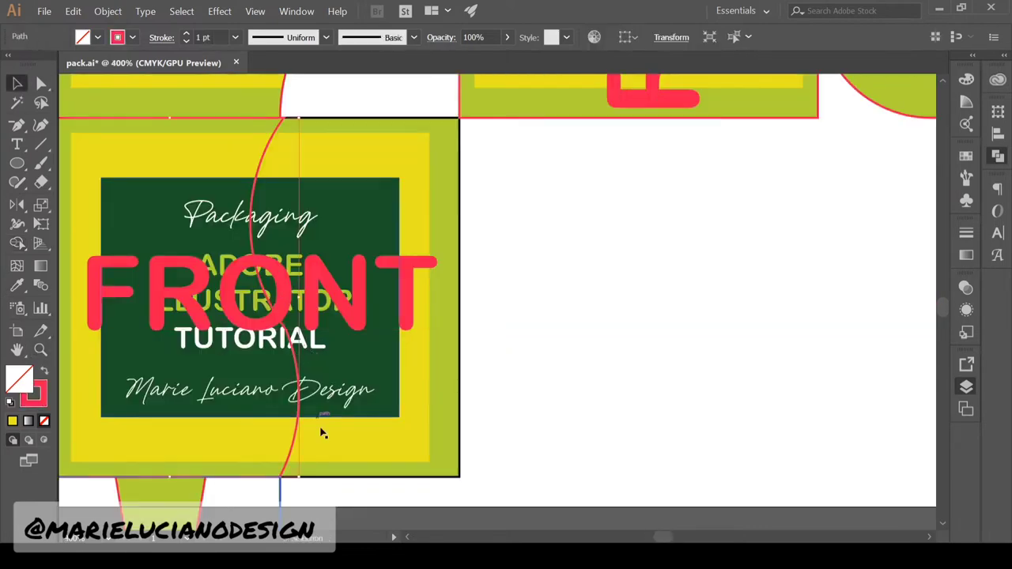
left_click(41, 83)
left_click_drag(270, 307, 109, 409)
left_click(514, 317)
left_click(17, 83)
left_click(41, 351)
Delete a selected element near the curve and check the curve's anchor points
double_click(318, 339, "alt")
left_click(299, 417)
key("Delete")
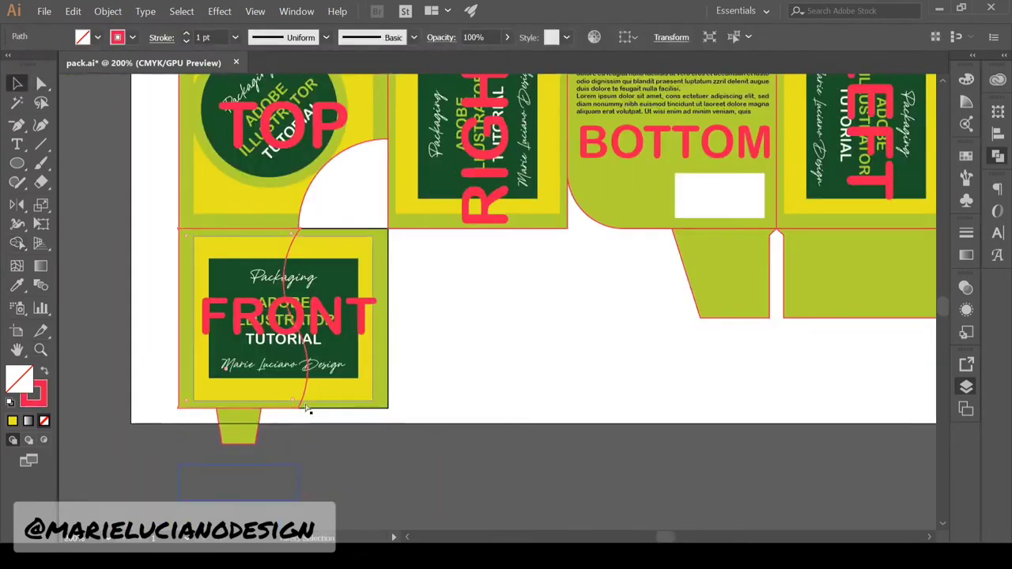
left_click(41, 350)
triple_click(208, 206)
left_click(41, 83)
left_click(482, 273)
left_click(514, 265)
left_click(40, 350)
Move the blue rectangle down below the bottom flap
double_click(490, 443, "alt")
left_click(18, 83)
left_click_drag(315, 366, 315, 282)
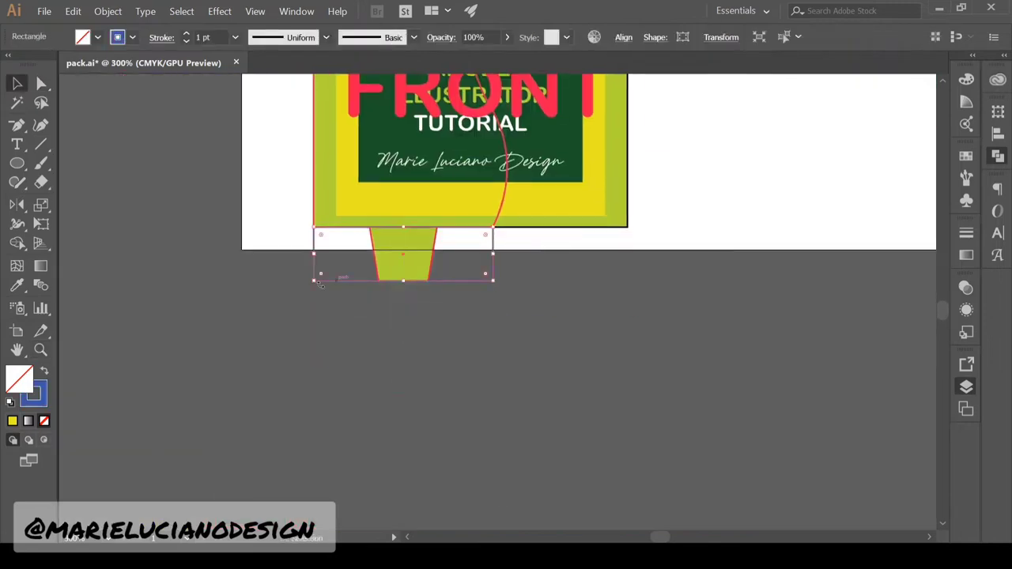
left_click(40, 350)
left_click(17, 83)
left_click_drag(493, 448, 494, 503)
left_click(521, 453)
left_click(40, 350)
Hide the red label artwork and the blue rectangle
double_click(506, 238, "alt")
left_click(540, 326)
left_click(18, 83)
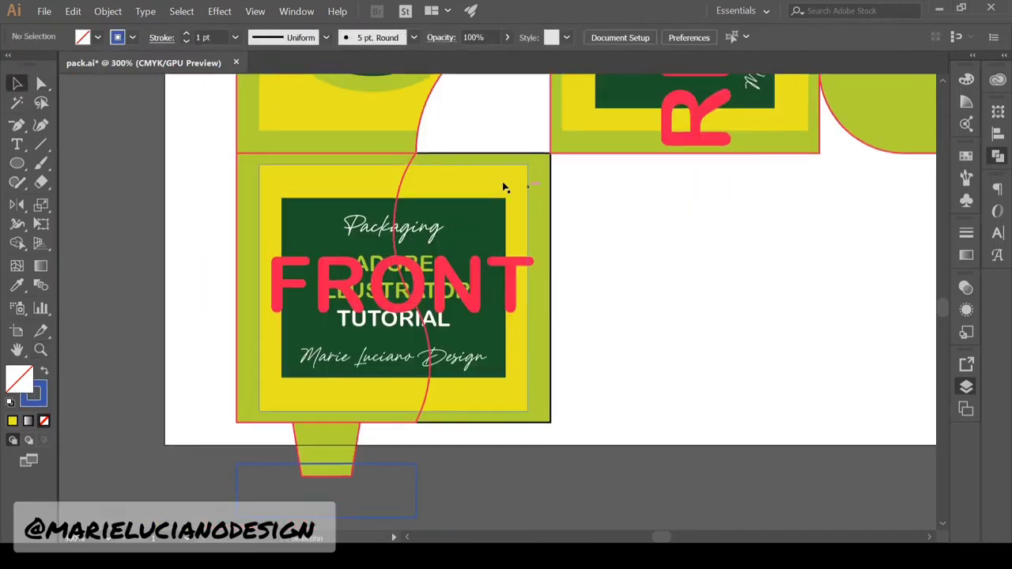
left_click(429, 378)
left_click(966, 386)
left_click(777, 412)
Paste the curved path over FRONT, eyedrop the panel's green onto it, and cut it
key("ctrl+f")
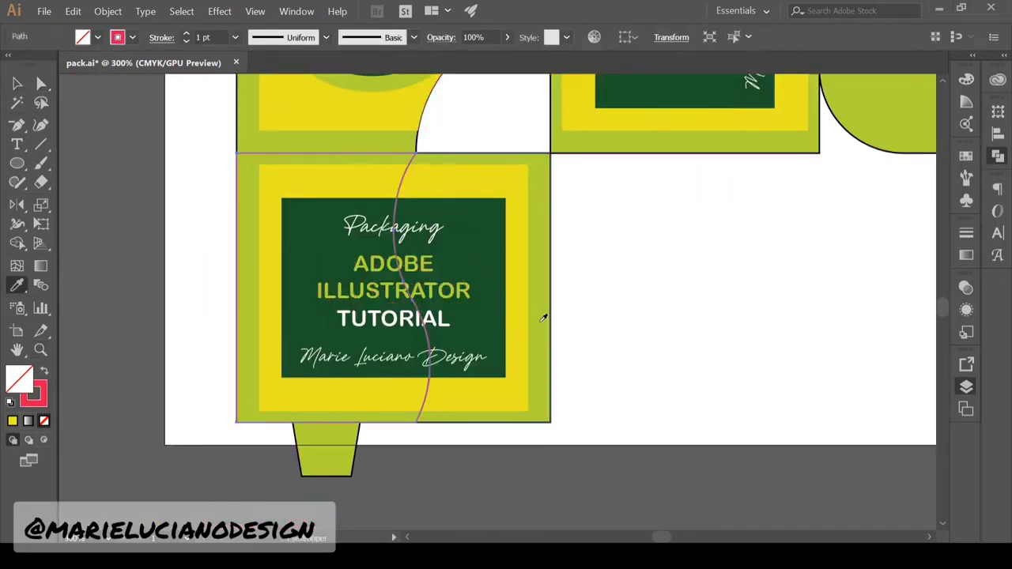
left_click(542, 321)
left_click(18, 83)
key("ctrl+x")
Inside the FRONT group, delete the old green rectangle and paste the curved shape behind
double_click(537, 242)
left_click(537, 243)
key("Delete")
key("ctrl+b")
left_click(566, 487)
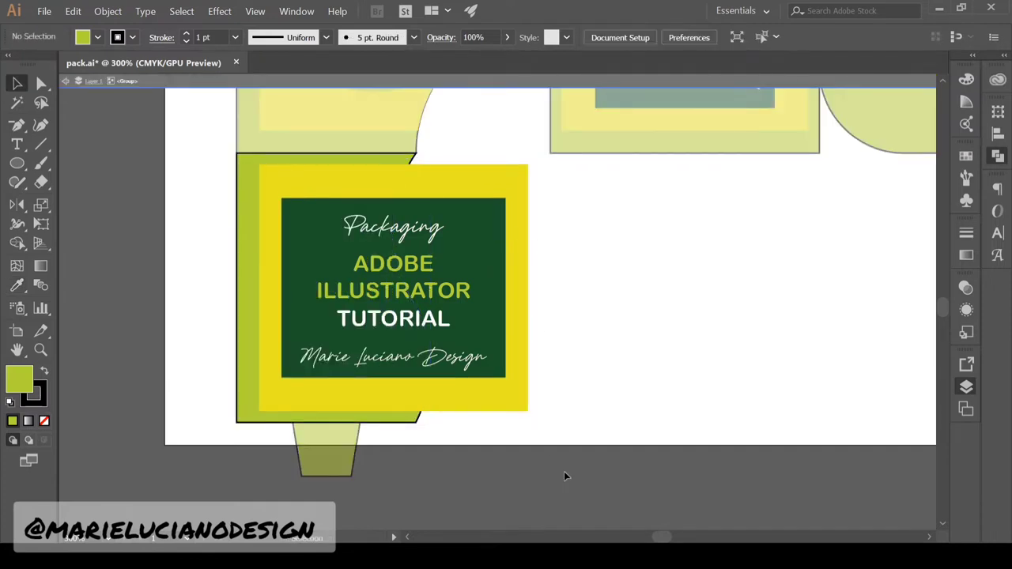
Delete the title text, dark green box and signature, and narrow the yellow rectangle
left_click(403, 293)
key("Delete")
left_click(495, 365)
key("Delete")
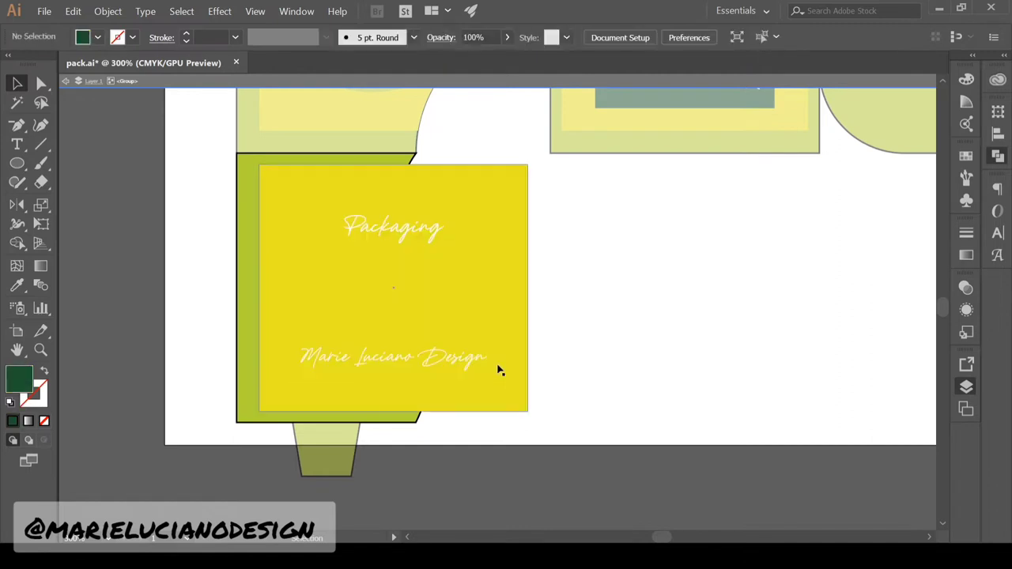
left_click(474, 358)
key("Delete")
left_click(519, 305)
left_click_drag(381, 288, 377, 287)
left_click(401, 322)
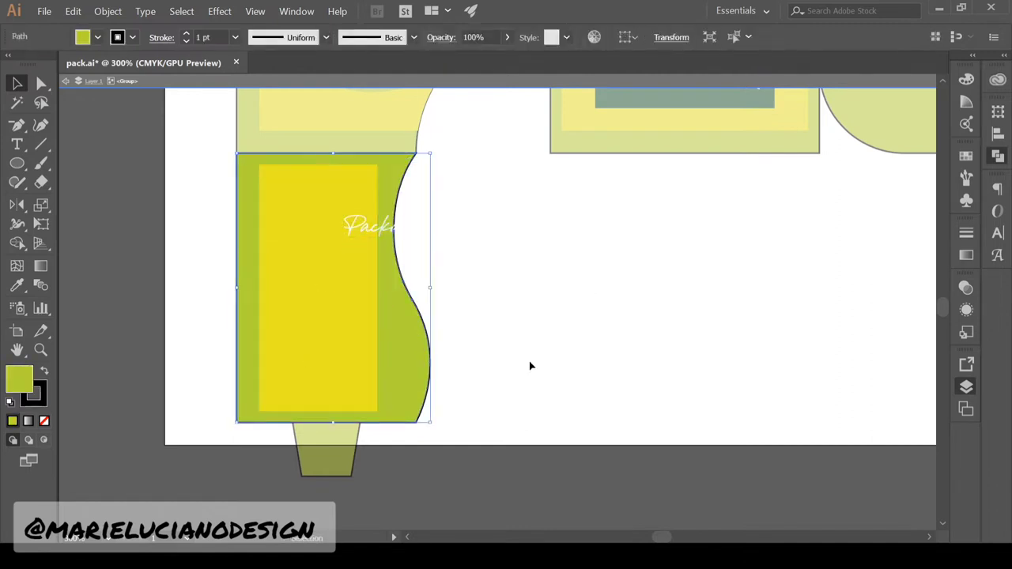
Eyedrop the yellow fill onto the curved shape
left_click(531, 365)
left_click_drag(400, 365, 460, 365)
key("ctrl+z")
left_click(17, 285)
left_click(316, 317)
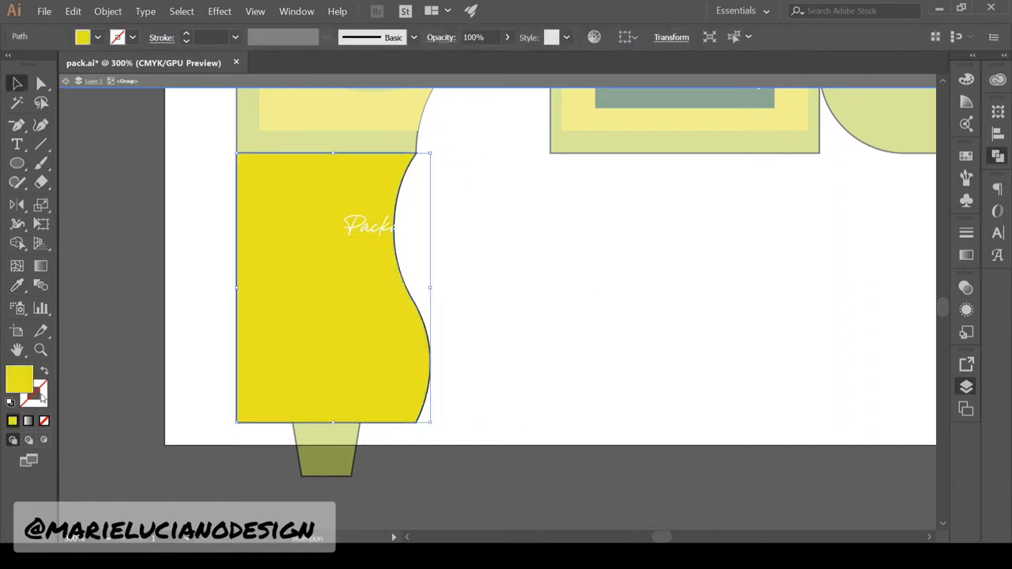
Give the curved shape a thick green 12 pt outline
left_click(133, 37)
left_click(136, 58)
left_click(235, 37)
left_click(218, 170)
left_click(998, 134)
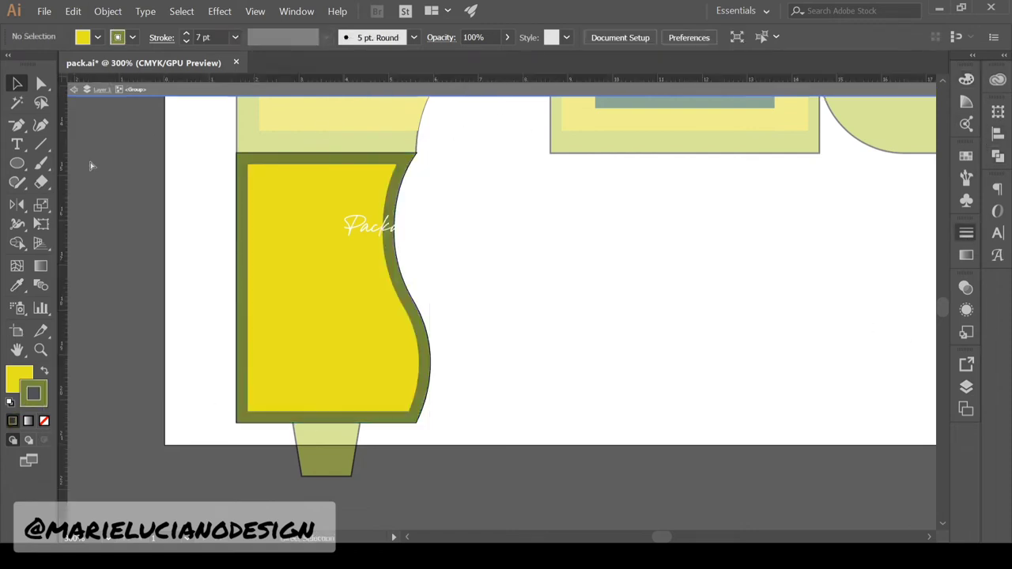
left_click(248, 226)
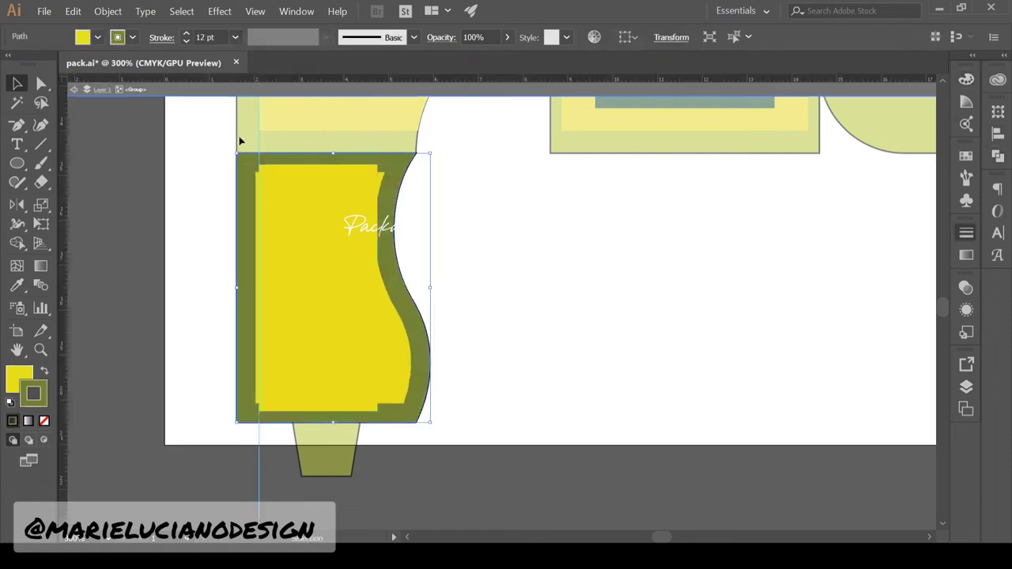
key("ctrl+shift+a")
Shift the yellow rectangle and trial converting the outline to shapes, then undo it
left_click_drag(372, 343, 583, 346)
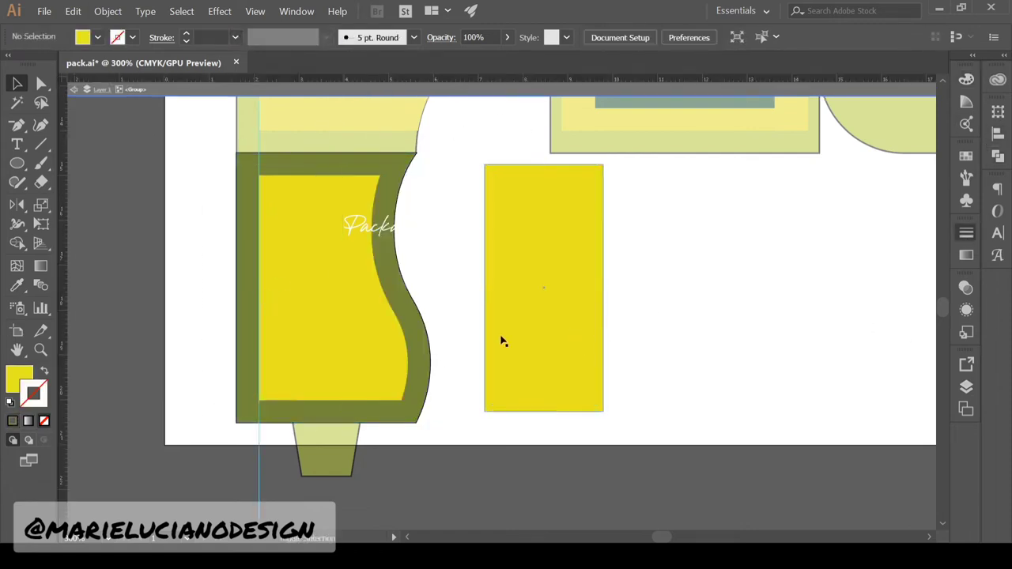
left_click_drag(521, 350, 489, 352)
left_click(397, 297)
left_click(106, 13)
left_click(127, 138)
key("Return")
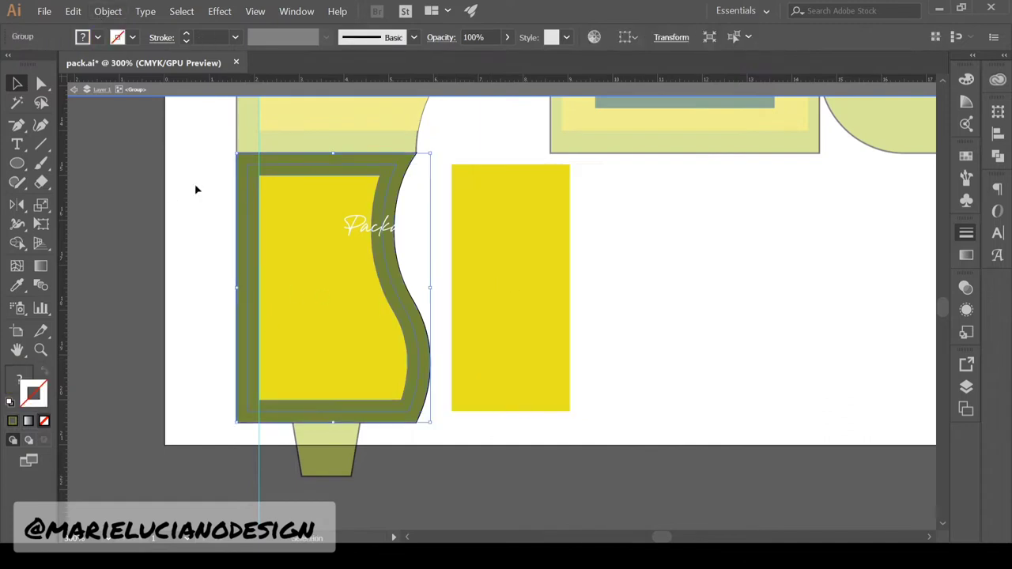
key("ctrl+z")
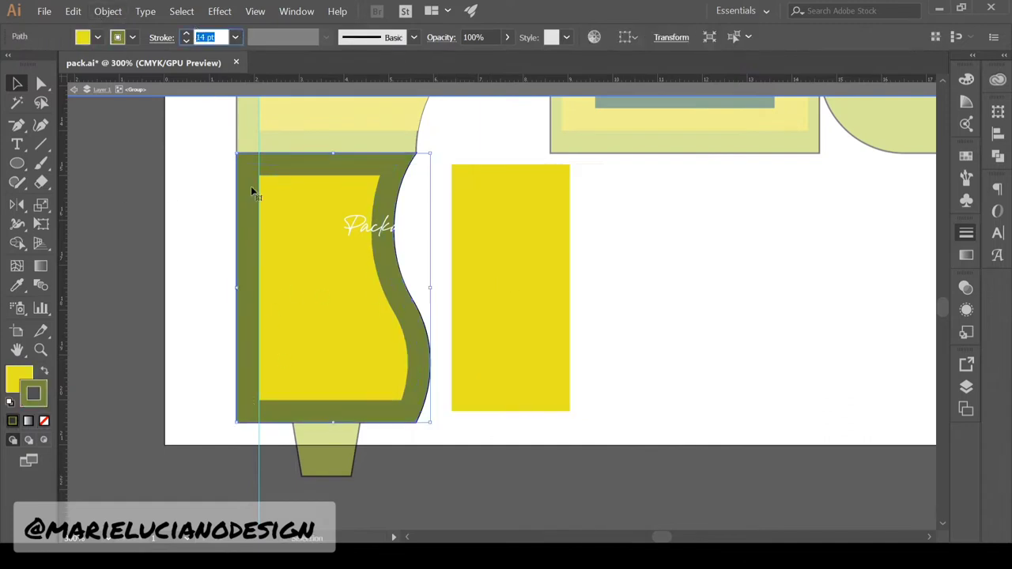
Increase the outline thickness to 21 pt, then 28 pt, and convert it to shapes
type("21")
key("Tab")
left_click(107, 12)
left_click(158, 142)
key("Return")
key("ctrl+z")
double_click(207, 37)
type("28")
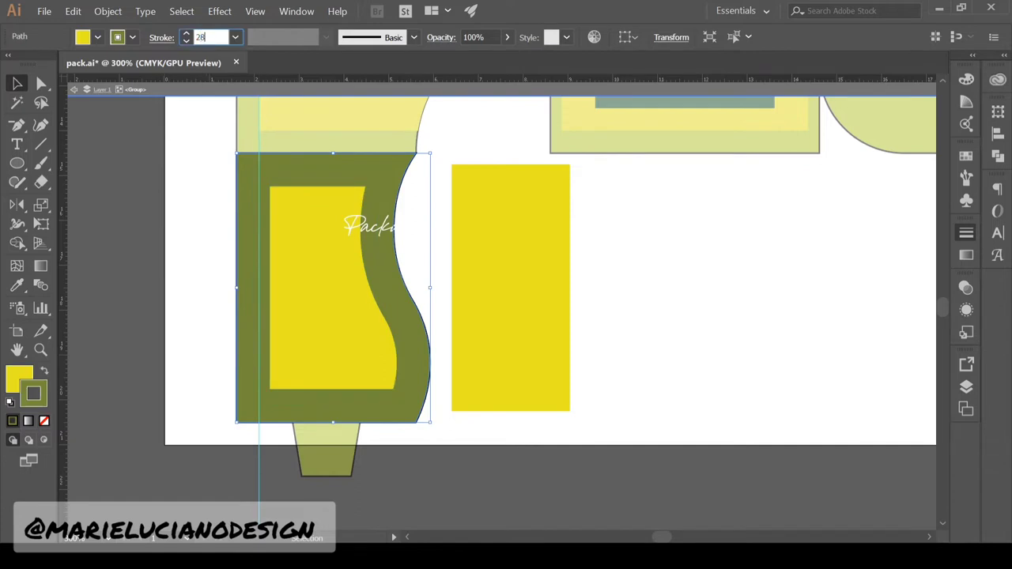
In the expanded group, delete the olive compound path and exit isolation
double_click(388, 296)
left_click(388, 297)
key("Delete")
double_click(477, 420)
double_click(343, 295)
left_click(522, 321)
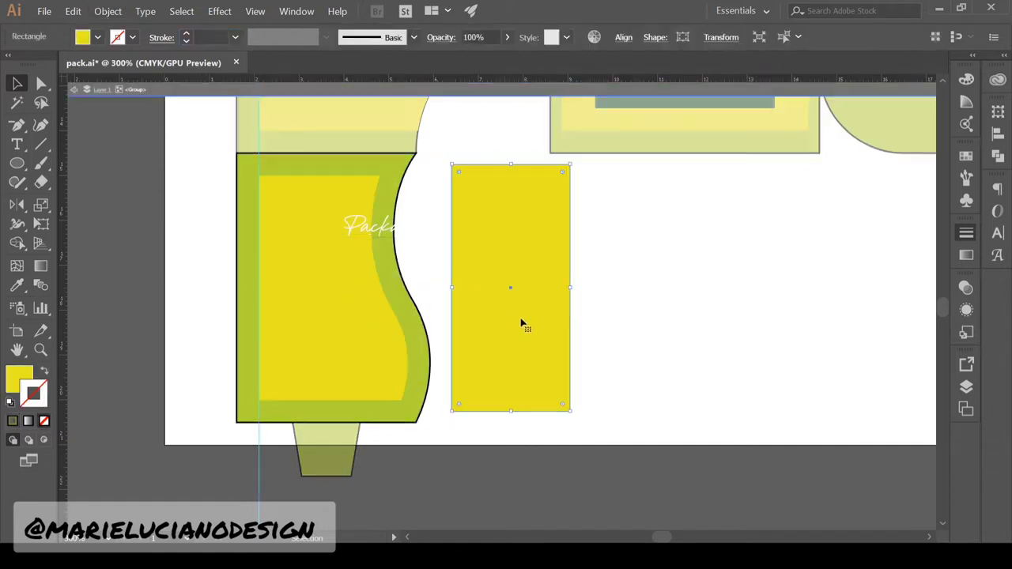
Place the yellow rectangle to the right of the side panel
left_click_drag(522, 321, 460, 328)
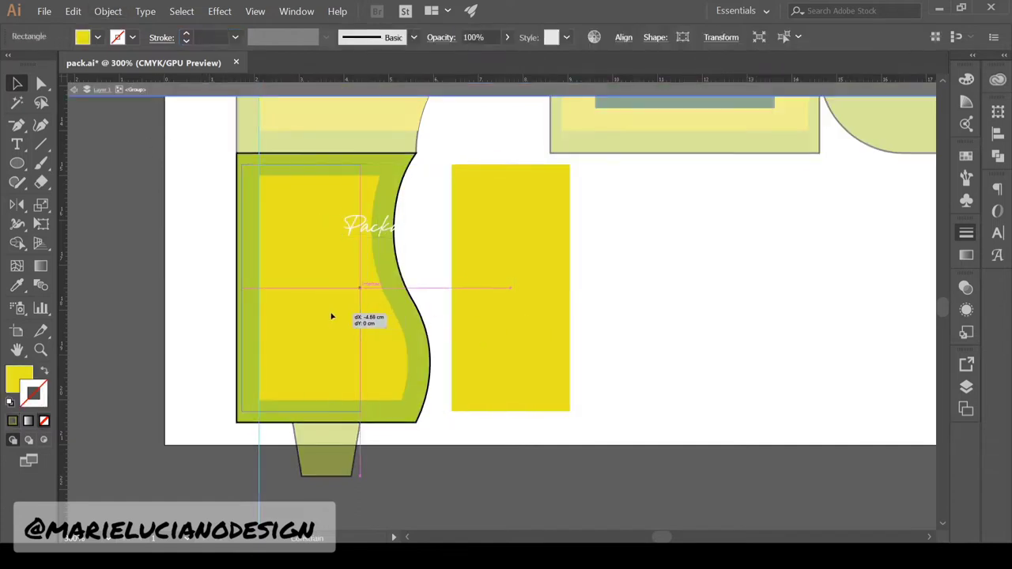
left_click_drag(332, 316, 660, 316)
double_click(472, 205)
left_click_drag(472, 206, 488, 427)
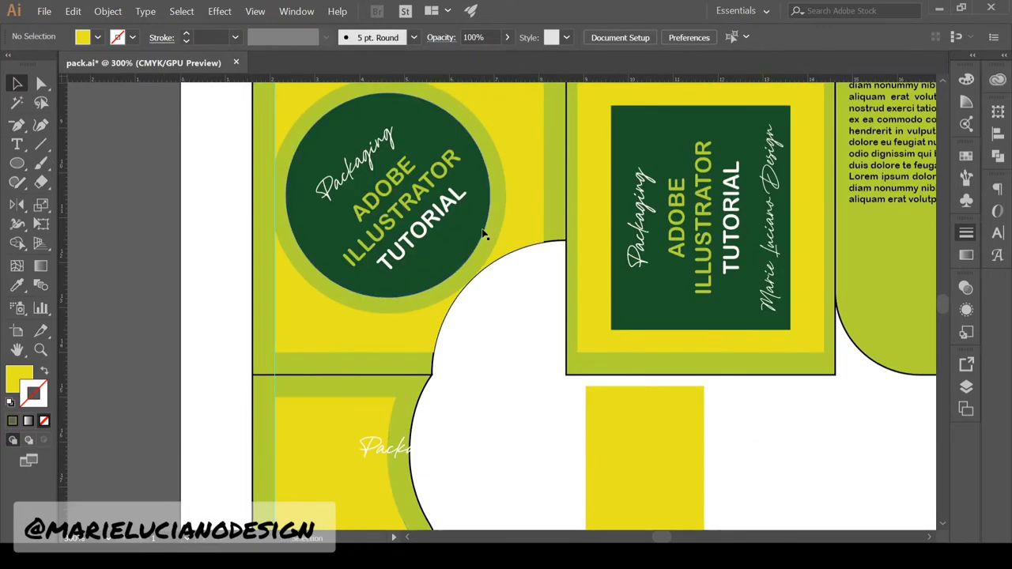
Replace the side panel's Packaging text with '85g' in Gilroy ExtraBold
left_click_drag(484, 485, 402, 326)
double_click(552, 380)
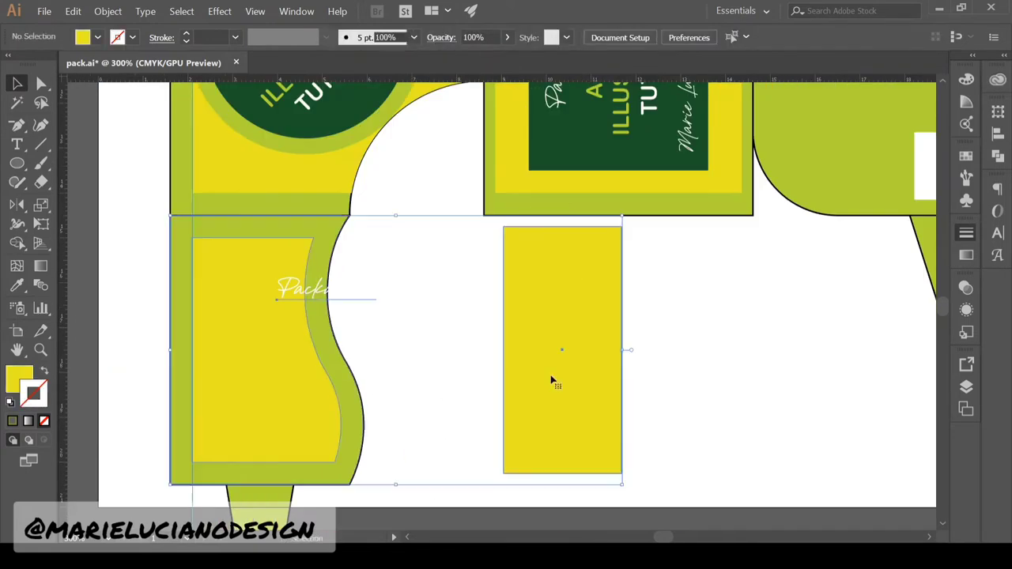
left_click_drag(316, 291, 242, 291)
double_click(297, 292)
key("ctrl+a")
key("BackSpace")
left_click(630, 39)
left_click(824, 268)
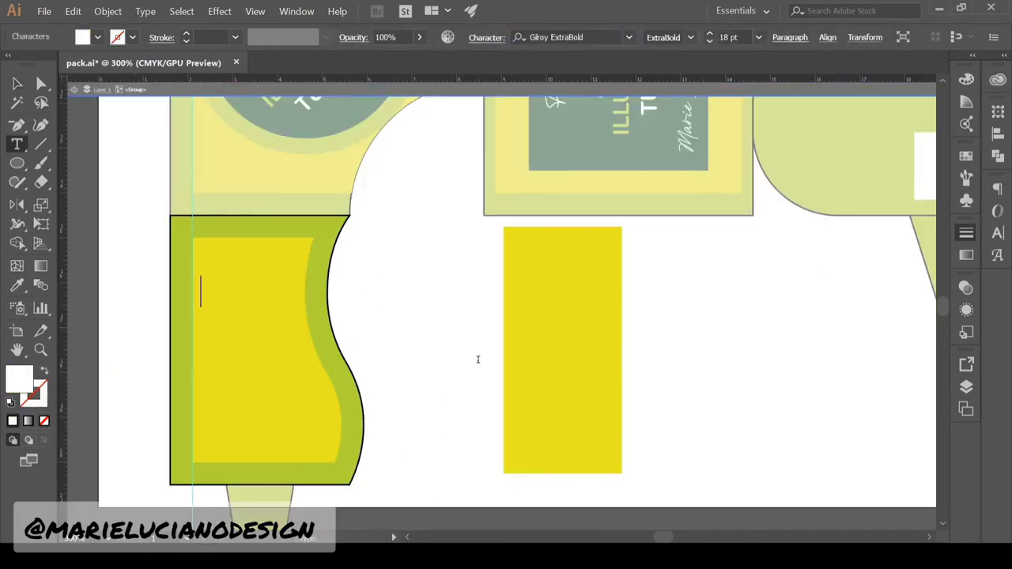
type("85g")
Shrink the 85g text and move it to the panel's upper left
left_click(17, 84)
left_click_drag(251, 307, 239, 299)
left_click_drag(219, 283, 225, 263)
double_click(433, 235)
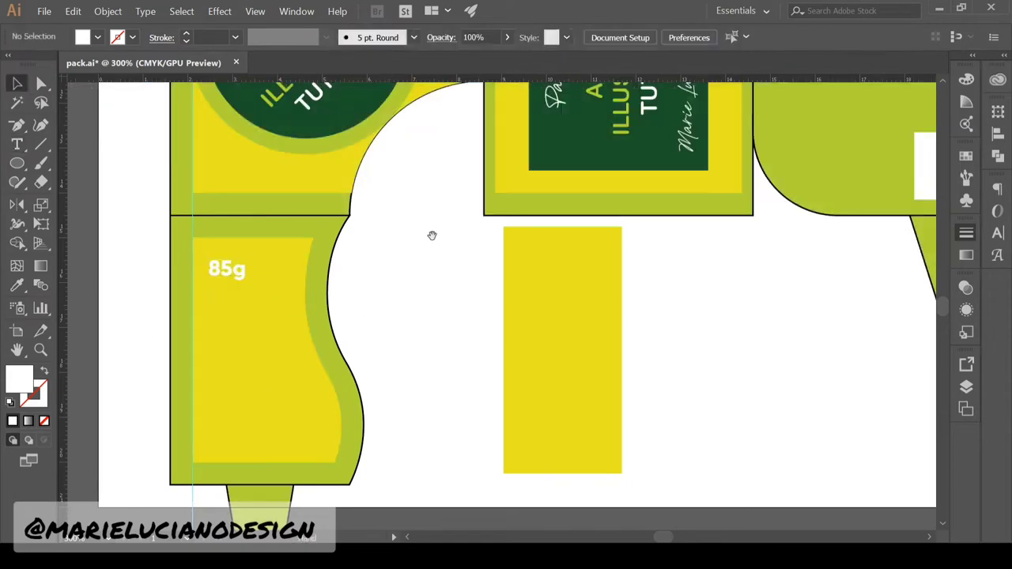
Select the logo panel's green border path, undoing two accidental moves
left_click_drag(434, 235, 488, 474)
double_click(356, 448)
left_click(409, 446)
key("ctrl+z")
mouse_move(378, 443)
left_mouse_down()
mouse_move(409, 449)
mouse_move(529, 400)
left_mouse_up()
left_click(362, 429)
left_click(414, 449)
key("ctrl+z")
Give the logo panel's green border a 28 pt inside stroke and outline it
left_click(380, 446)
double_click(209, 37)
type("28")
key("Tab")
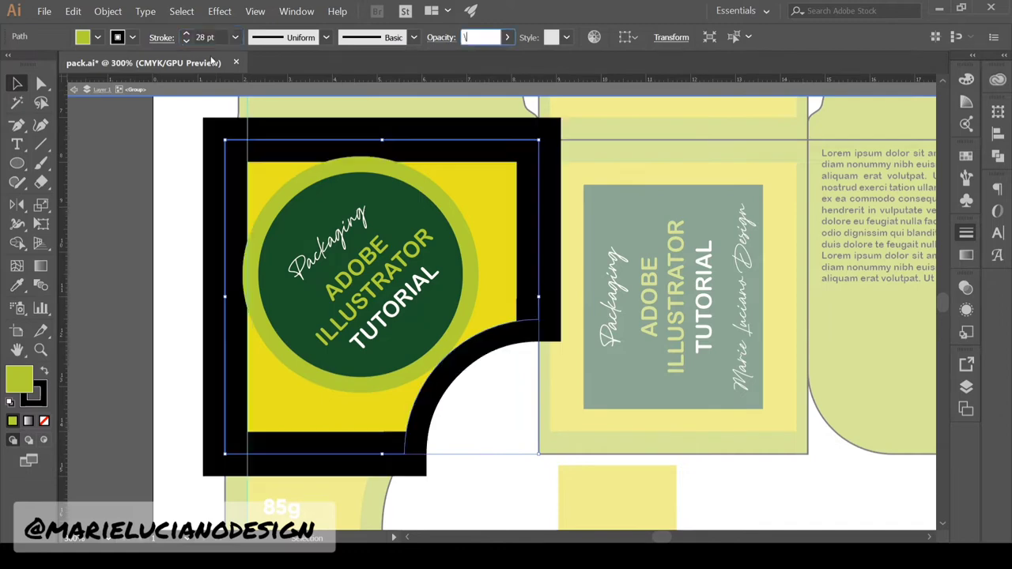
left_click(851, 313)
left_click(120, 12)
Remove the black border ring and the old yellow square from the logo panel
double_click(396, 444)
key("Delete")
double_click(427, 461)
double_click(364, 409)
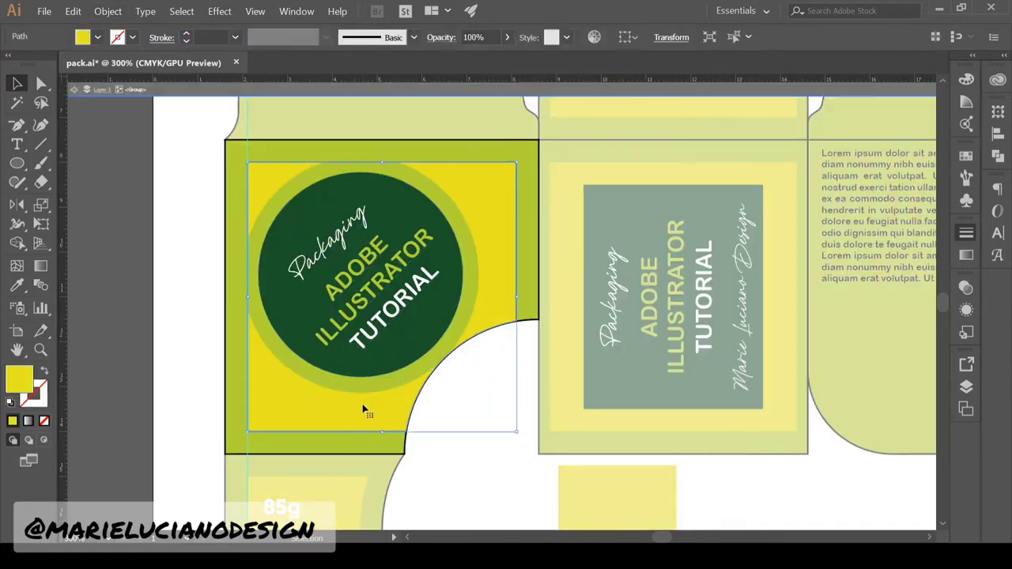
key("Delete")
left_click(364, 409)
left_click(17, 285)
left_click(17, 83)
Delete the leftover yellow square in the lower panel group
double_click(475, 451)
double_click(582, 509)
key("Delete")
double_click(506, 459)
left_click(41, 350)
left_click(453, 438, "alt")
Draw a white, stroke-free circle and paste it behind the 85g text
left_click(715, 245, "alt")
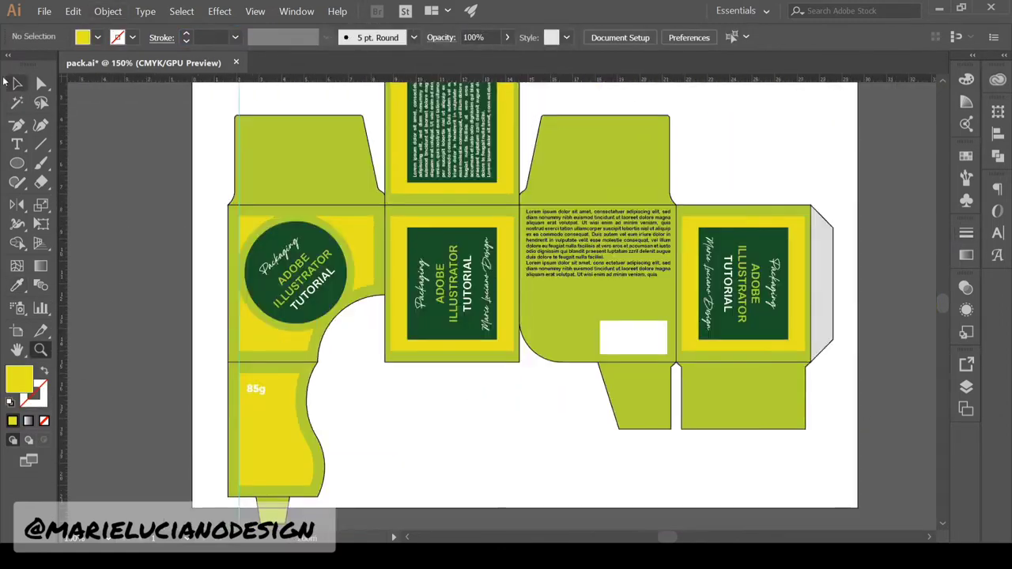
left_click(39, 351)
left_click(292, 423)
left_click(17, 163)
left_click_drag(329, 258, 301, 229)
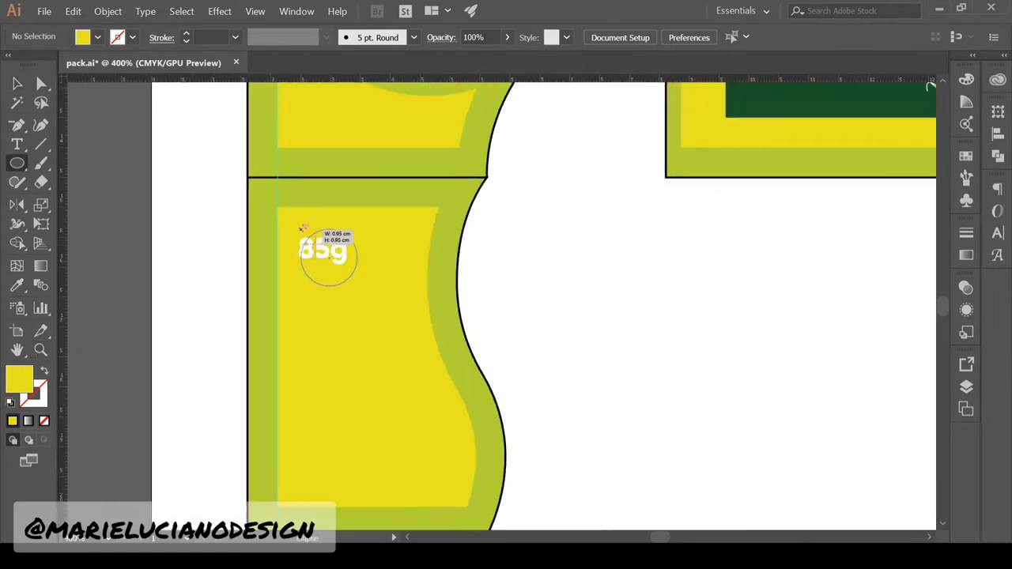
left_click(17, 83)
left_click(11, 402)
left_click(44, 420)
left_click(229, 242)
left_click(341, 257)
key("ctrl+x")
double_click(335, 253)
key("ctrl+b")
Colour the 85g text dark green with no stroke and move it onto the circle
left_click(323, 251)
left_click(17, 286)
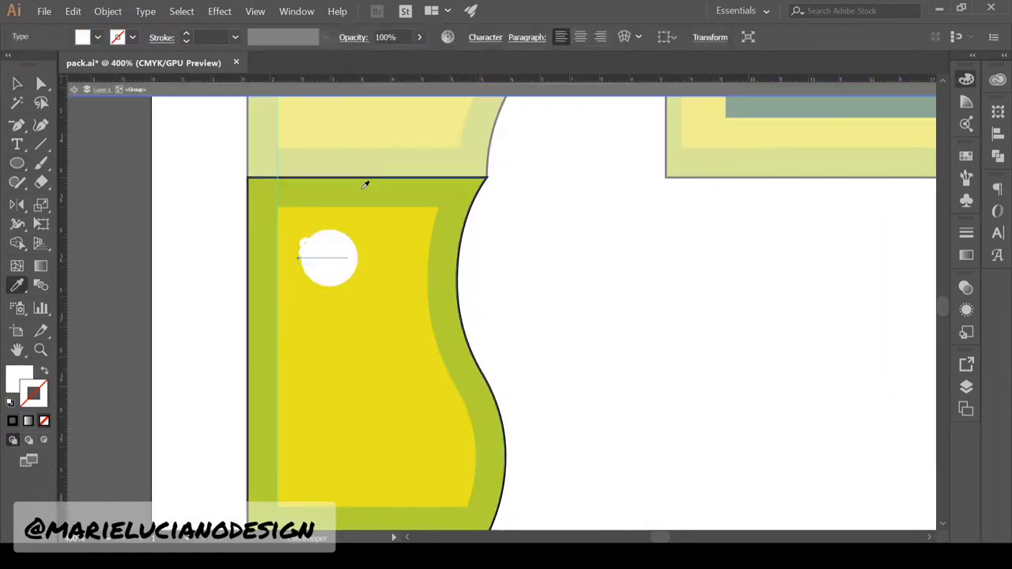
left_click(363, 187)
left_click(44, 421)
left_click(741, 109)
left_click(17, 83)
left_click_drag(335, 253, 341, 263)
Enlarge the circle, give it a dark green outline and white fill, and centre 85g
left_click(330, 279)
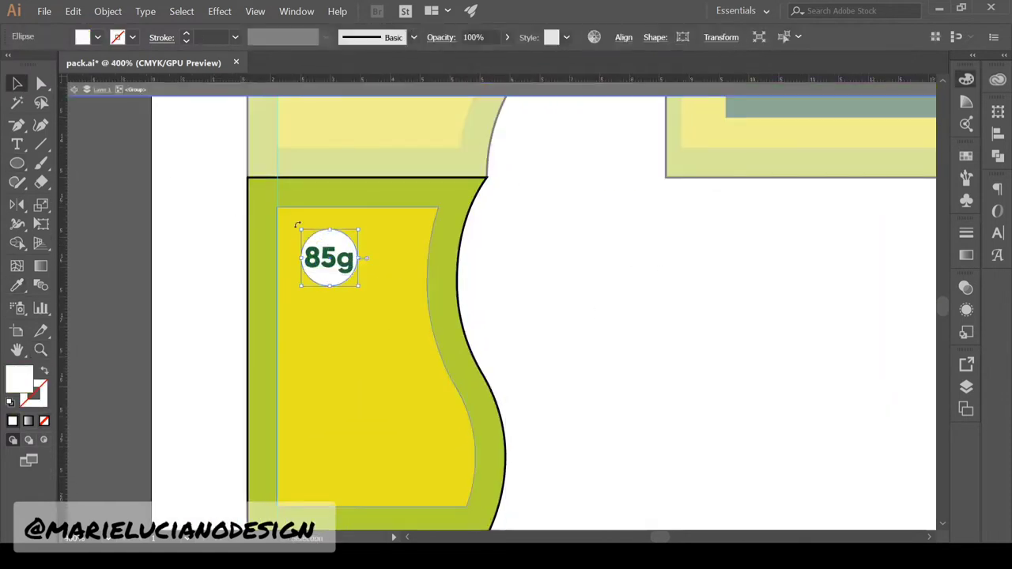
left_click_drag(301, 230, 297, 226)
left_click_drag(329, 269, 329, 266)
left_click(17, 286)
left_click(328, 255)
left_click(44, 371)
left_click(19, 379)
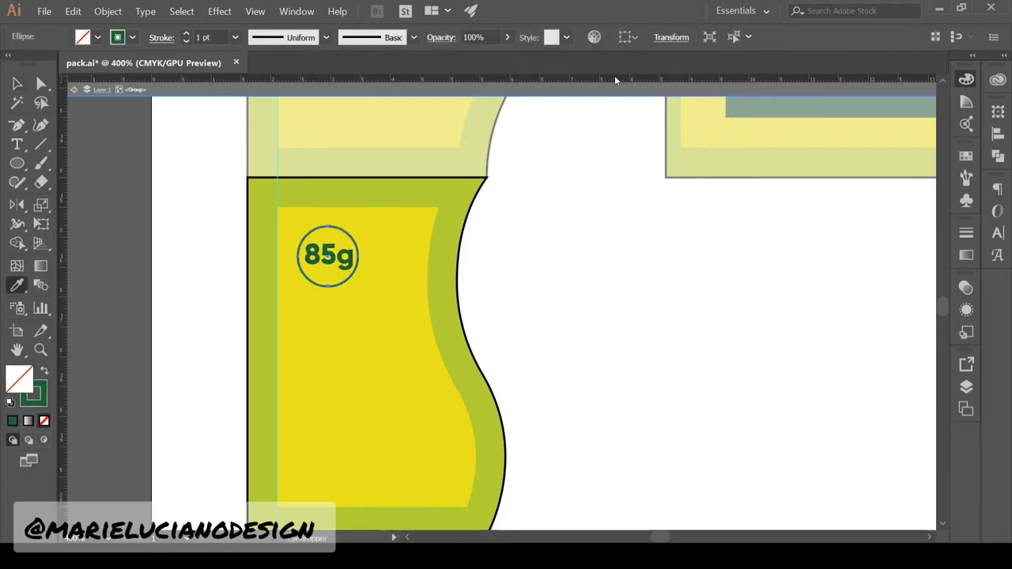
left_click(18, 83)
left_click(328, 255)
key("Left")
left_click(506, 336)
Draw a light green, stroke-free bar from the badge to the border
left_click(17, 163)
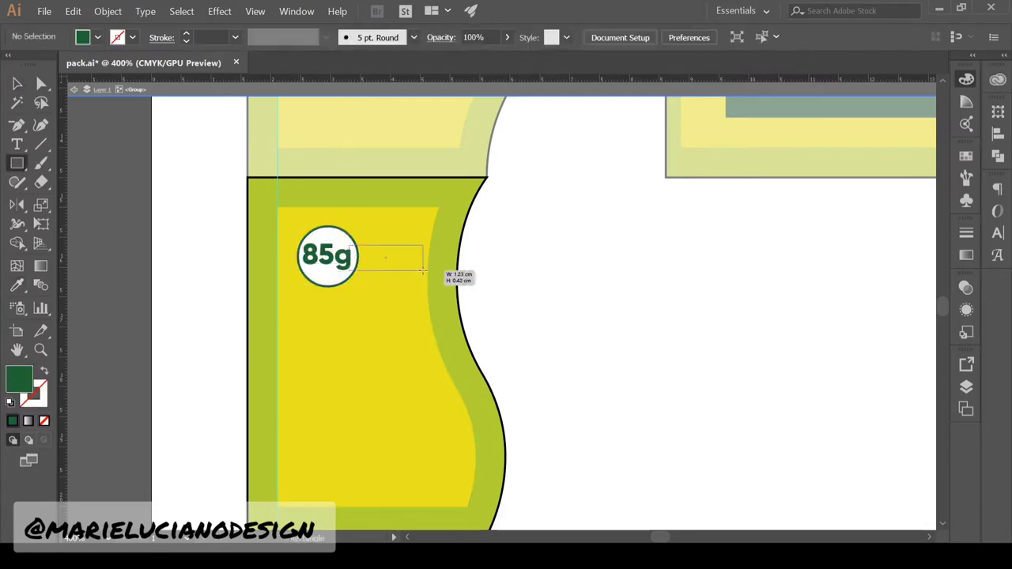
left_click_drag(423, 270, 440, 269)
left_click(18, 285)
left_click(448, 293)
left_click(18, 83)
left_click(34, 395)
left_click(44, 421)
Bring the 85g text and circle in front of the bar
left_click(341, 261)
left_click(331, 231, "shift")
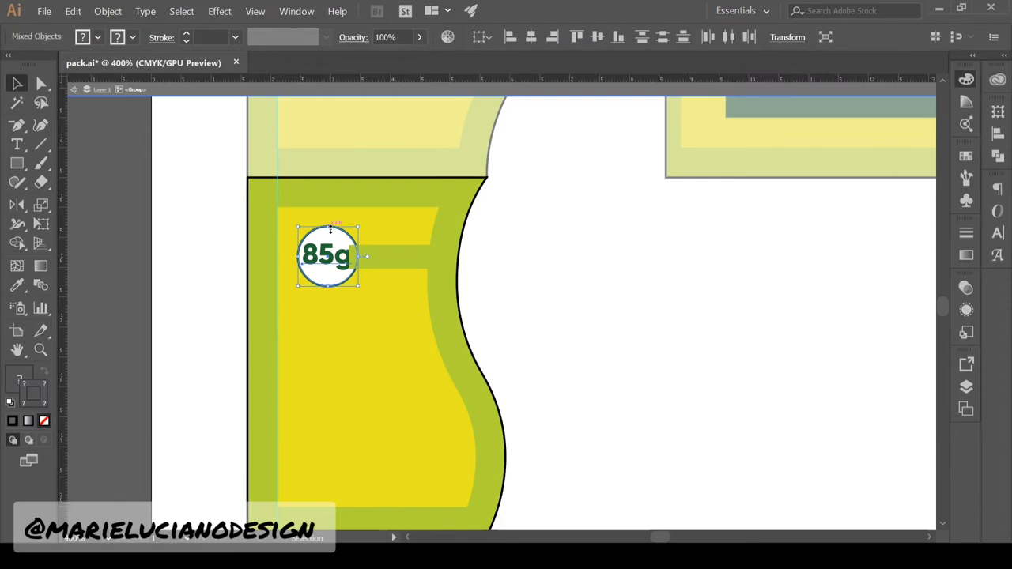
key("ctrl+shift+bracketright")
double_click(515, 394)
left_click(619, 379, "ctrl+alt")
left_click(619, 370, "ctrl+alt")
left_click_drag(619, 369, 569, 484)
double_click(292, 368)
double_click(355, 380)
left_click(312, 404)
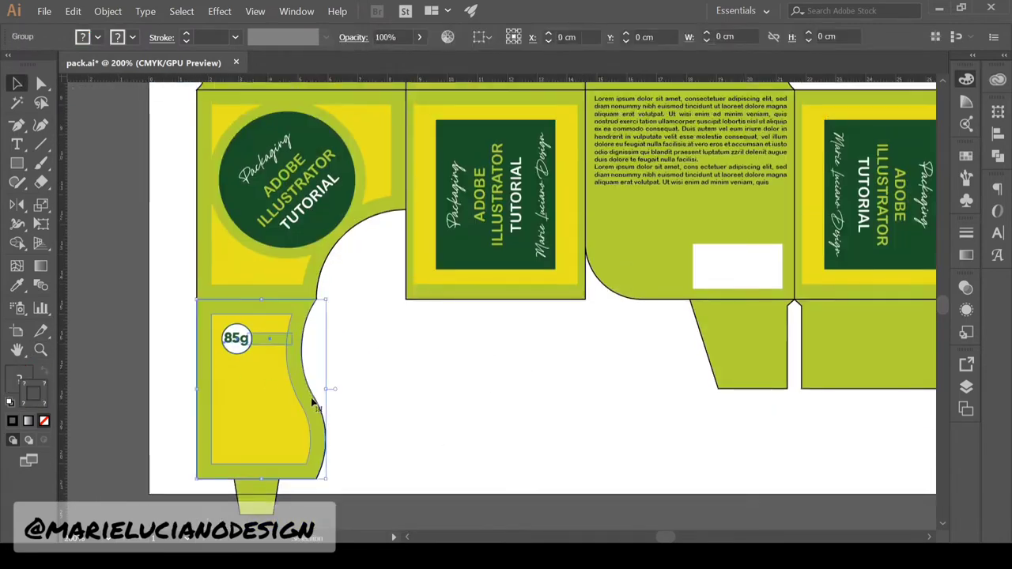
Duplicate the side panel to the right, rotate it a quarter turn and flip it vertically
left_click_drag(312, 403, 481, 406)
left_click_drag(499, 291, 336, 321)
left_click(17, 204)
left_click_drag(454, 344, 484, 386)
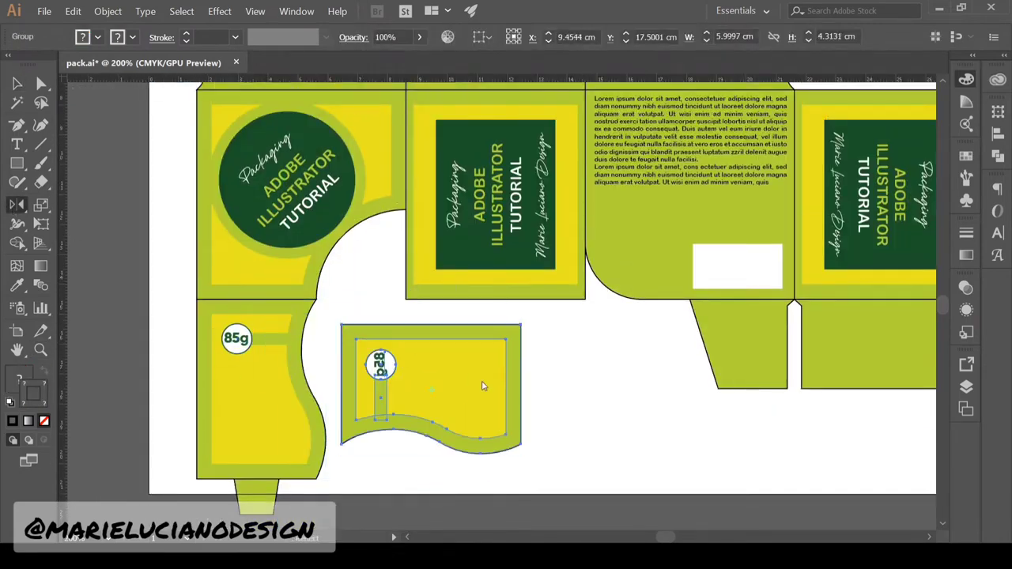
left_click(17, 83)
left_click(569, 395)
Change the copy's badge text to '20 h', positioned inside the white circle
double_click(443, 380)
left_click(380, 364)
left_click(17, 84)
left_click_drag(381, 340, 382, 368)
double_click(380, 364)
type("20 h")
left_click(16, 83)
double_click(601, 393)
double_click(382, 370)
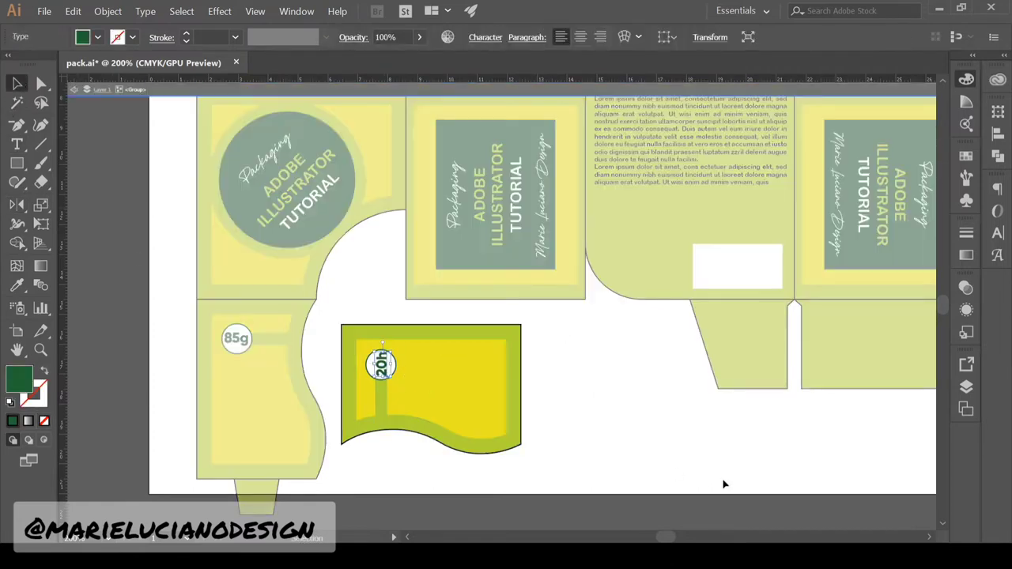
double_click(723, 483)
Align the 20h panel under the middle front panel and delete the old piece
left_click_drag(653, 392, 541, 423)
left_click(408, 440)
left_click_drag(408, 440, 473, 404)
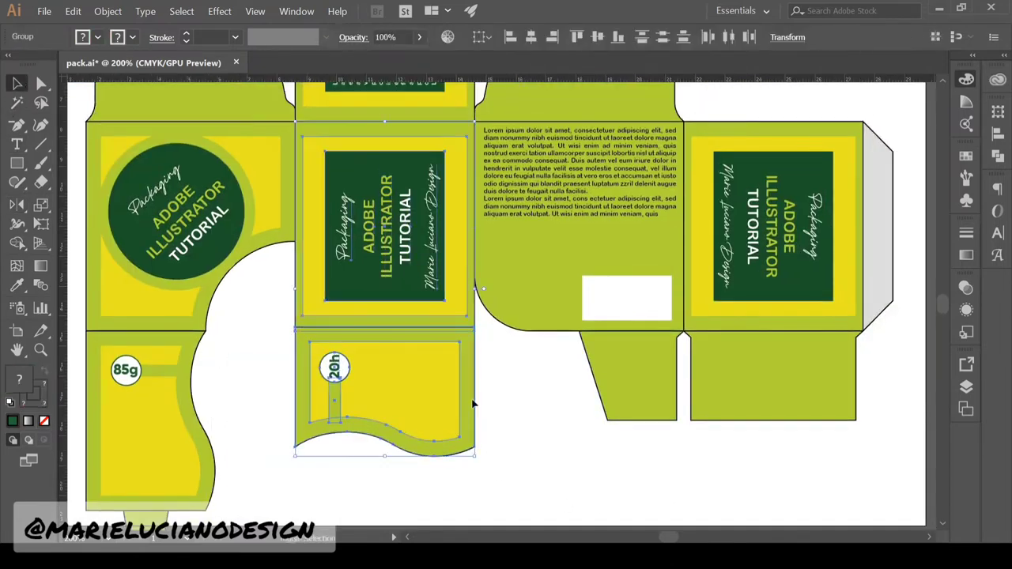
left_click(577, 37)
left_click(431, 304)
key("Delete")
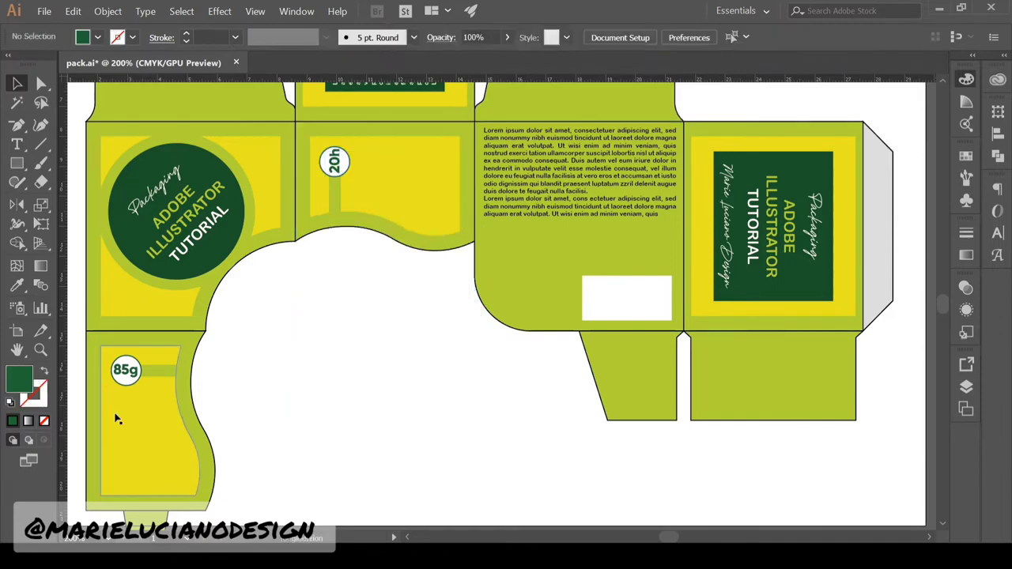
Save the file and zoom in on the top text panel
key("ctrl+s")
key("z")
left_click(447, 425, "alt")
scroll(537, 396, "up", 3)
left_click(479, 278)
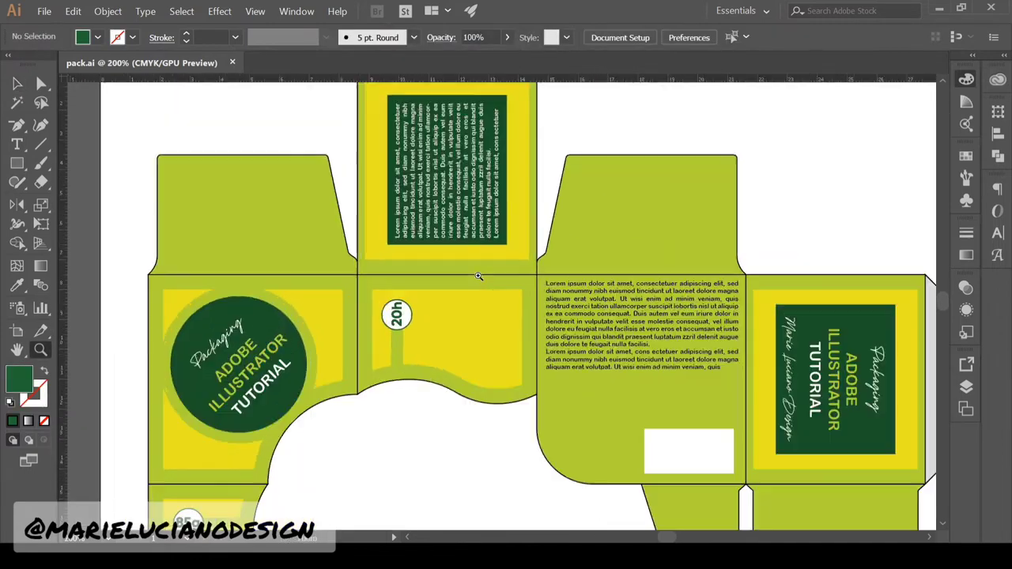
Give the top panel's green rectangle a 28 pt stroke aligned to the inside
left_click(479, 278)
scroll(466, 253, "up", 2)
key("v")
double_click(332, 111)
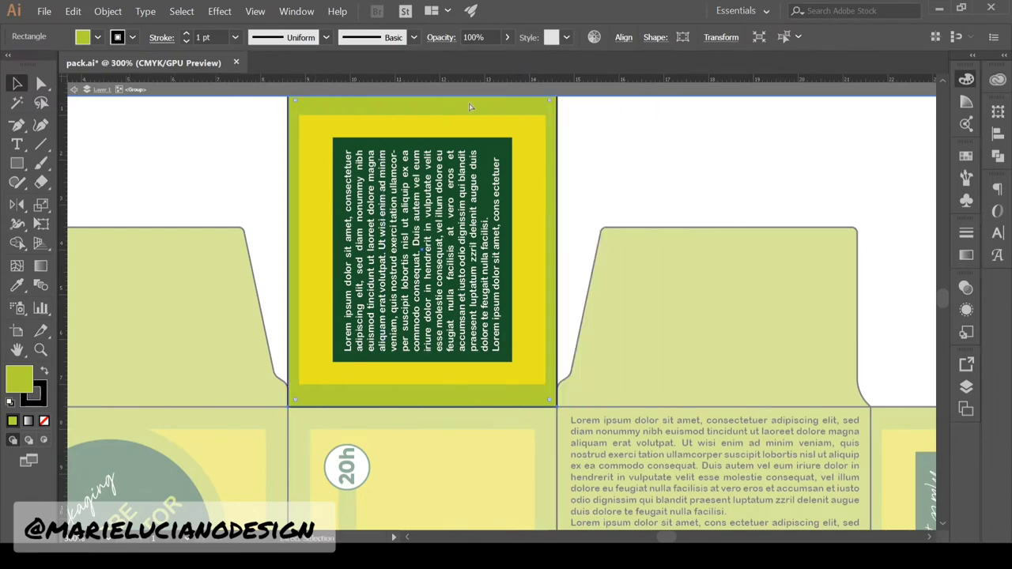
left_click(216, 43)
type("28")
key("Return")
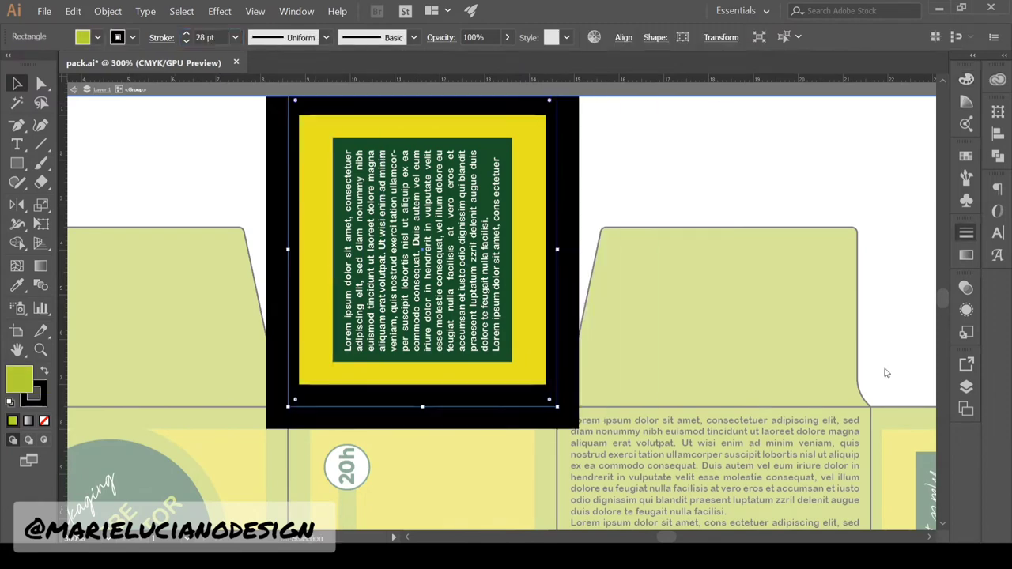
left_click(966, 233)
Delete the top panel's black border ring, fill the inset frame yellow, and remove the old yellow rectangle
double_click(341, 401)
key("Delete")
left_click(340, 360)
left_click(16, 287)
left_click(304, 170)
double_click(303, 156)
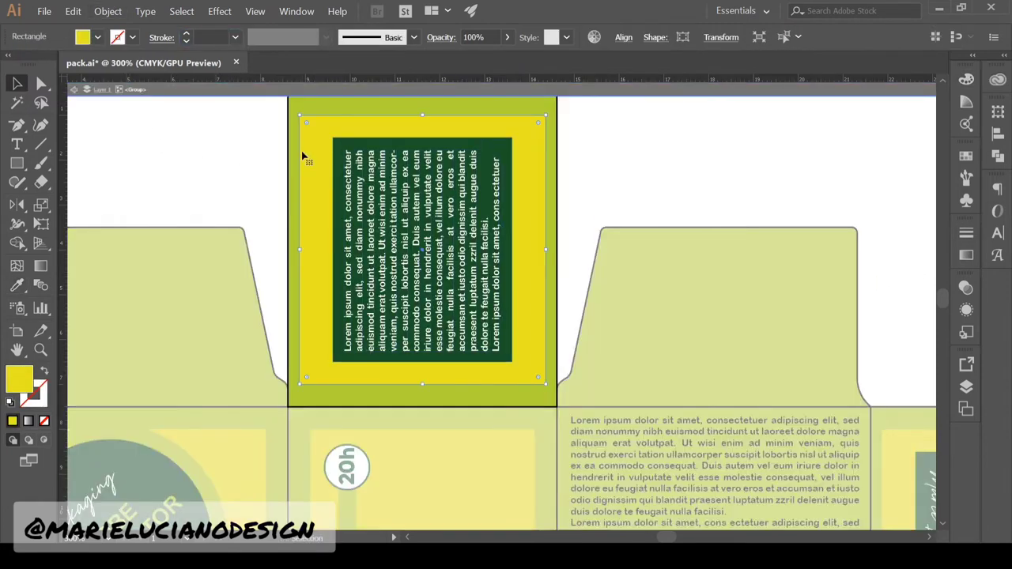
key("Delete")
double_click(593, 178)
On the right logo panel, delete the inner yellow rectangle and select the green panel rectangle
left_click(41, 350)
left_click(390, 408, "alt")
left_click(850, 404, "alt")
left_click(541, 388)
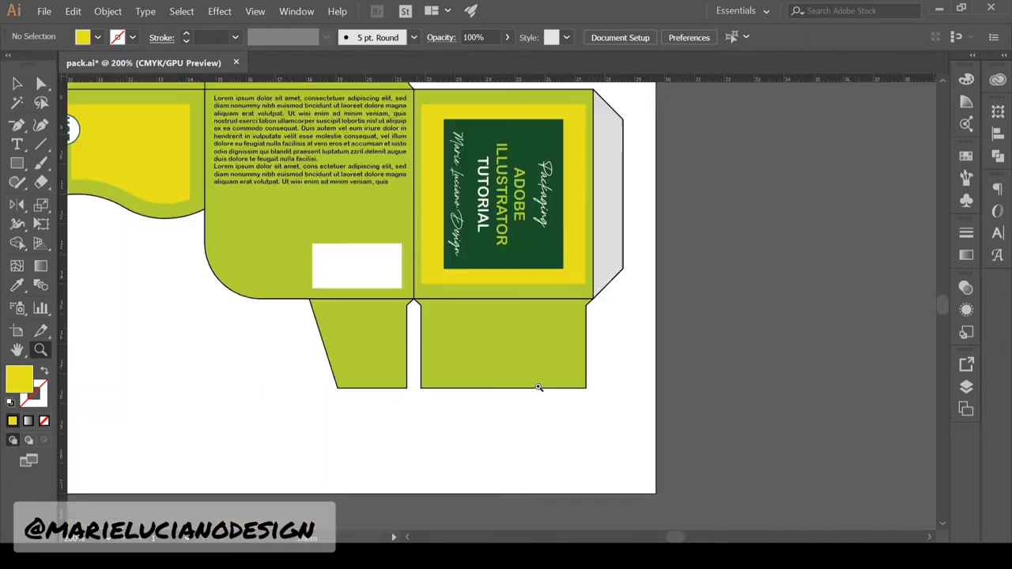
left_click_drag(540, 387, 395, 494)
left_click(17, 83)
double_click(409, 219)
left_click(409, 219)
key("Delete")
left_click(402, 393)
left_click(415, 409)
left_click(412, 398)
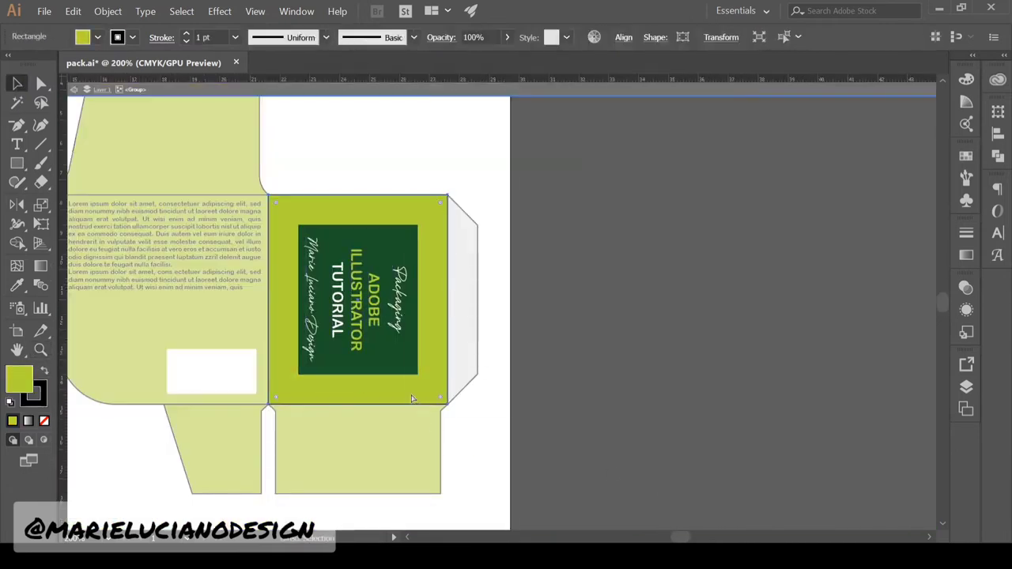
Give the right panel a 28 pt inside stroke, outline it, delete the black ring, and fill the frame yellow
double_click(204, 37)
type("28")
key("Return")
left_click(965, 232)
left_click(107, 11)
double_click(332, 400)
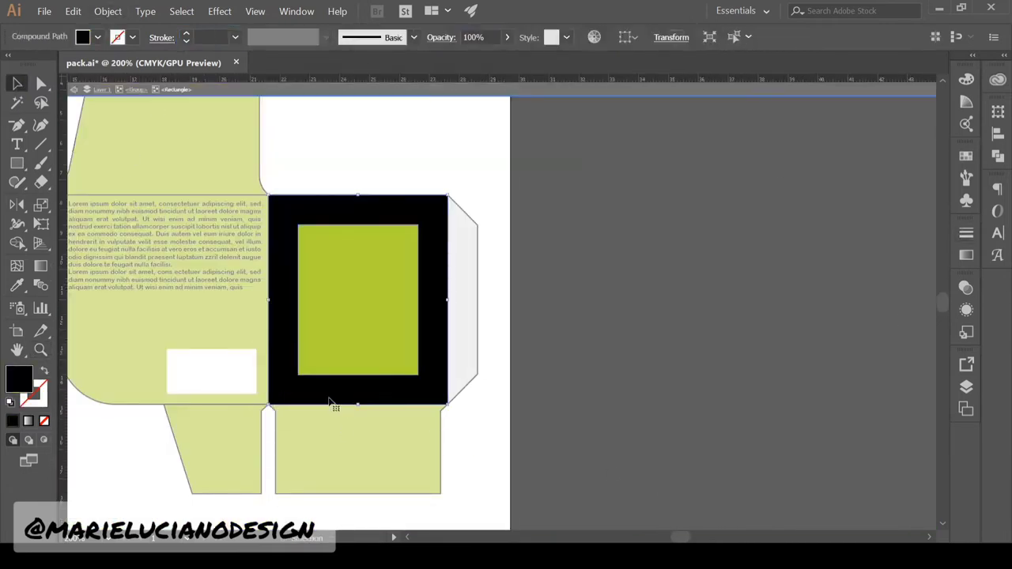
key("Delete")
double_click(380, 389)
left_click_drag(194, 420, 464, 394)
key("i")
left_click(305, 245)
left_click(17, 83)
double_click(395, 443)
key("z")
left_click(511, 316, "alt")
left_click(511, 316, "alt")
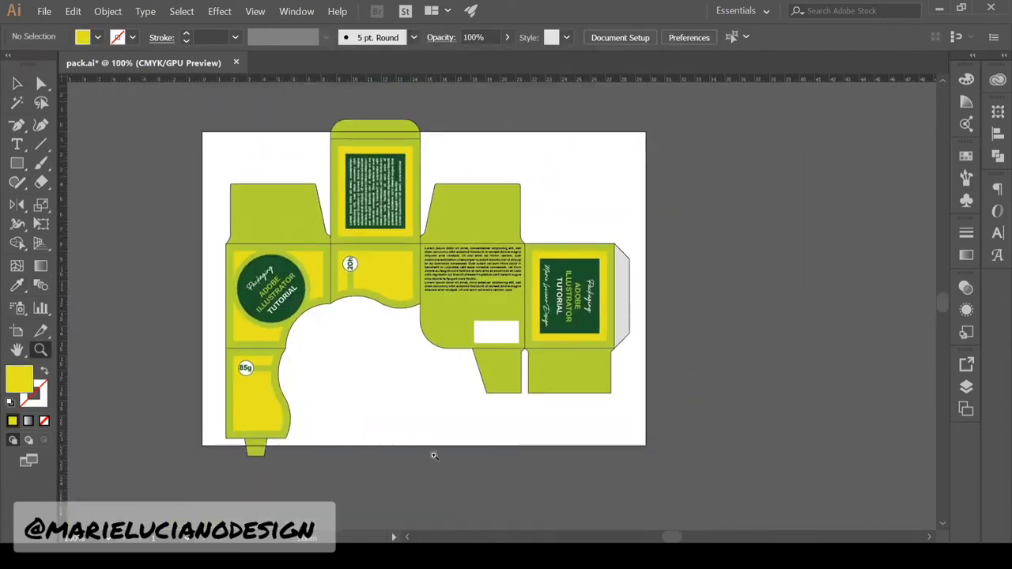
Draw black, strokeless barcode bars of varying widths inside the white barcode box
triple_click(491, 328)
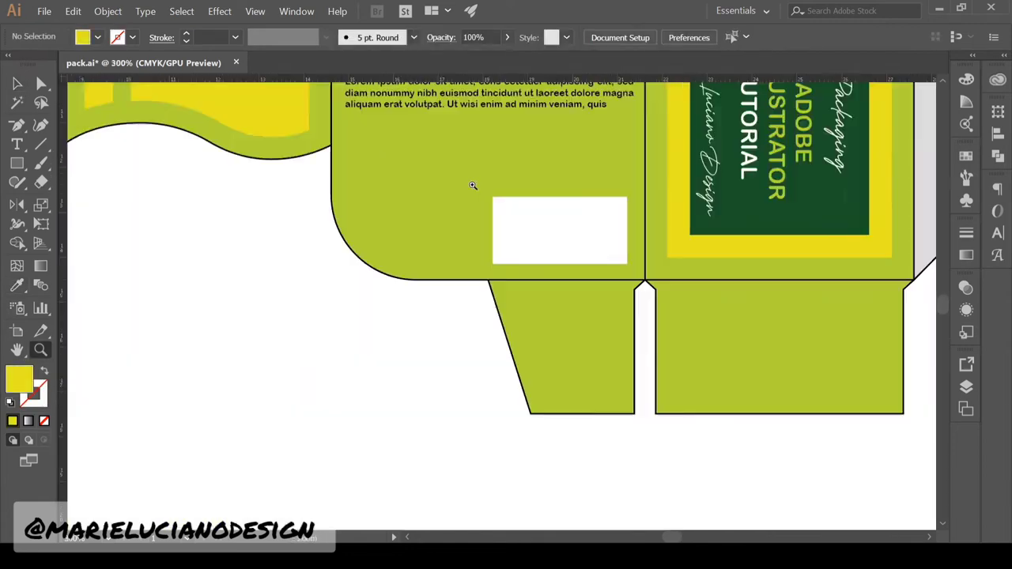
double_click(540, 257)
left_click(17, 83)
left_click(11, 403)
left_click(44, 421)
left_click(44, 371)
left_click(17, 164)
left_click_drag(368, 370, 370, 367)
left_click(16, 83)
left_click_drag(370, 361, 380, 361)
left_click_drag(381, 318, 386, 319)
left_click(411, 404)
left_click_drag(370, 356, 425, 354)
Duplicate the bars across the box with Ctrl+D and adjust the wide bar's position
left_click(310, 510)
left_click(370, 344)
left_click(364, 343, "shift")
left_click(310, 509)
left_click_drag(338, 443, 464, 349)
left_click(356, 420, "shift")
left_click(365, 383, "shift")
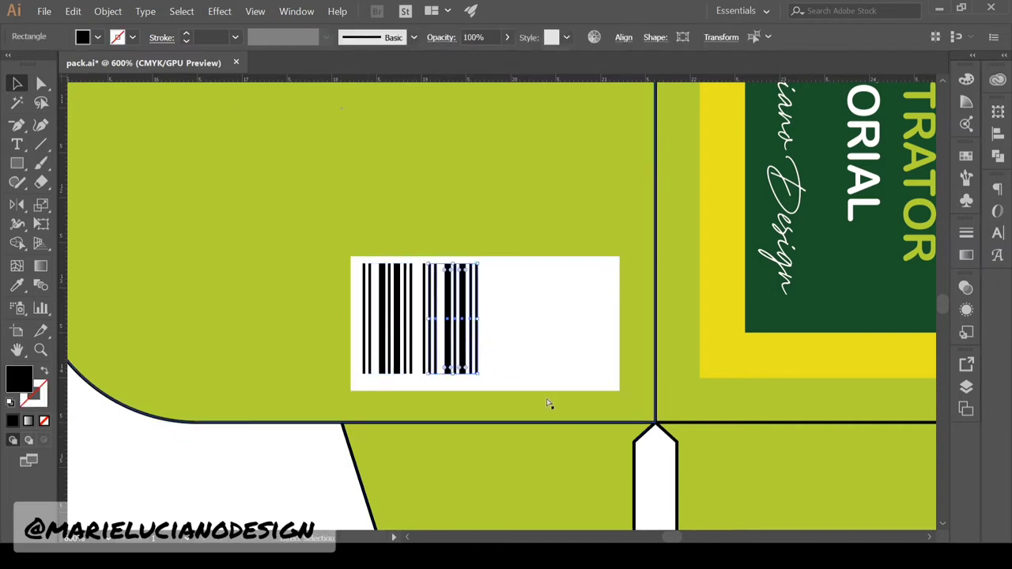
key("ctrl+d")
key("ctrl+d")
left_click(301, 489)
left_click_drag(594, 349, 556, 350)
double_click(578, 338)
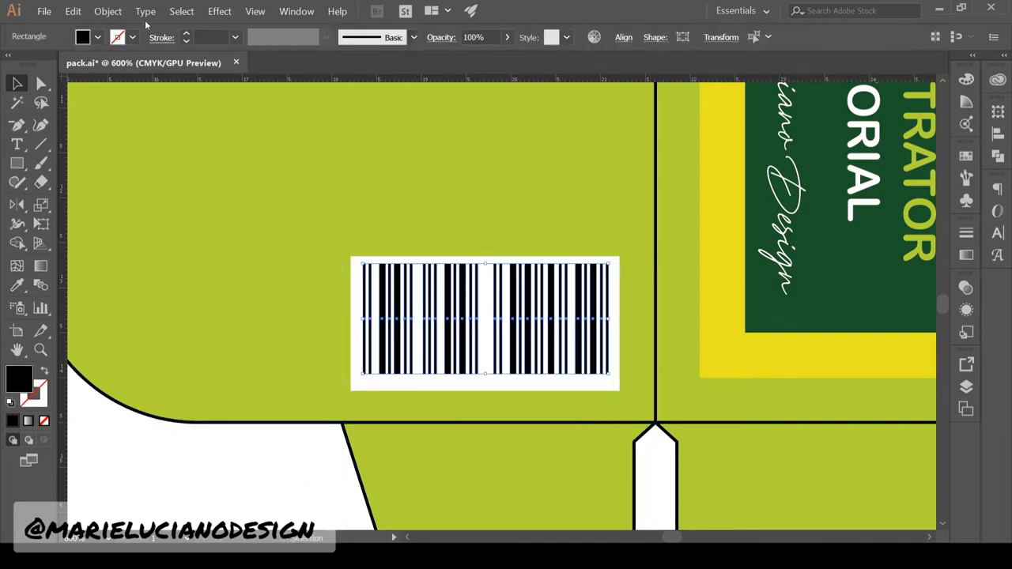
key("a")
double_click(427, 501)
key("t")
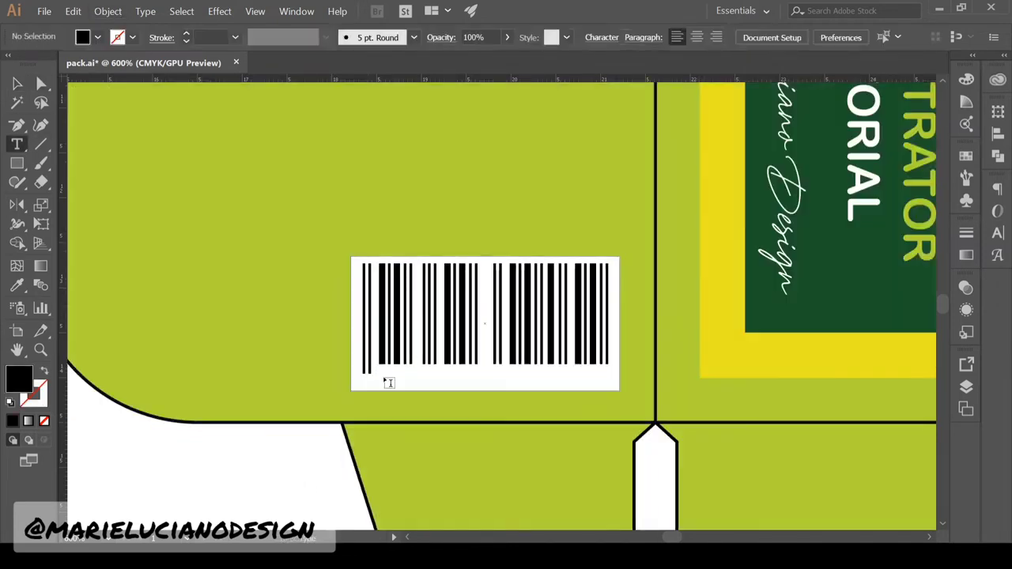
left_click(237, 467)
type("00000 0000 000000")
left_click(17, 83)
left_click(563, 37)
type("arial")
key("Return")
Scale the number text to 5.54 pt beneath the bars and add the digits '000'
left_click_drag(388, 455, 528, 388)
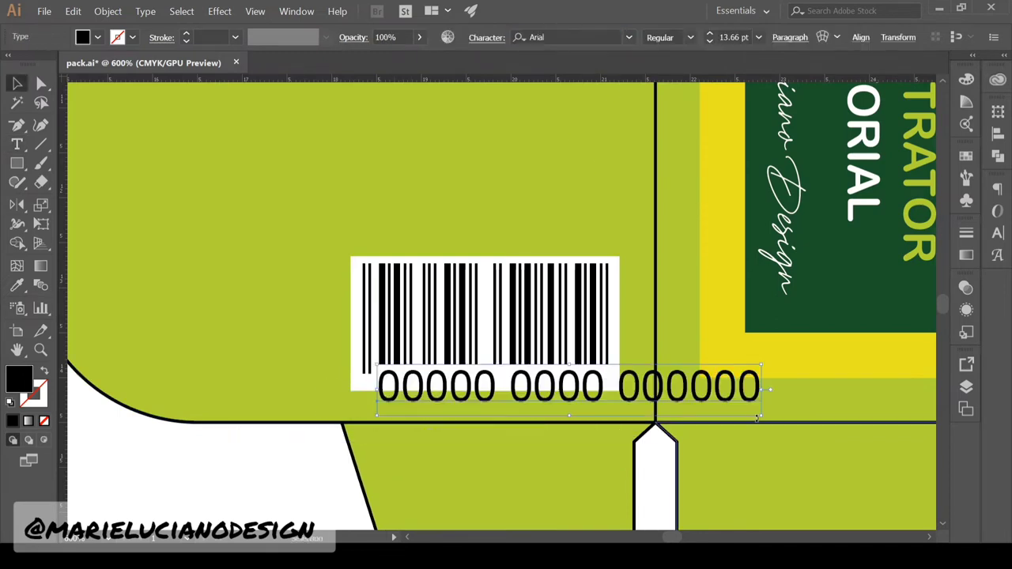
left_click_drag(762, 410, 535, 384)
double_click(412, 376)
type("000")
left_click(18, 83)
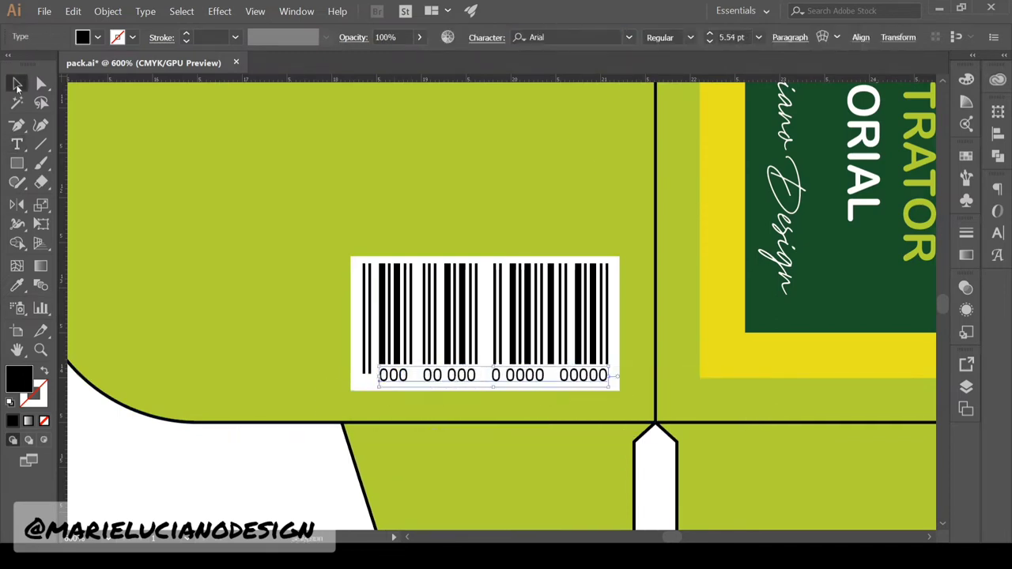
left_click(471, 356, "shift")
Cut the number text and paste it in front inside the barcode group
key("ctrl+x")
double_click(474, 355)
key("ctrl+f")
left_click(484, 358, "shift")
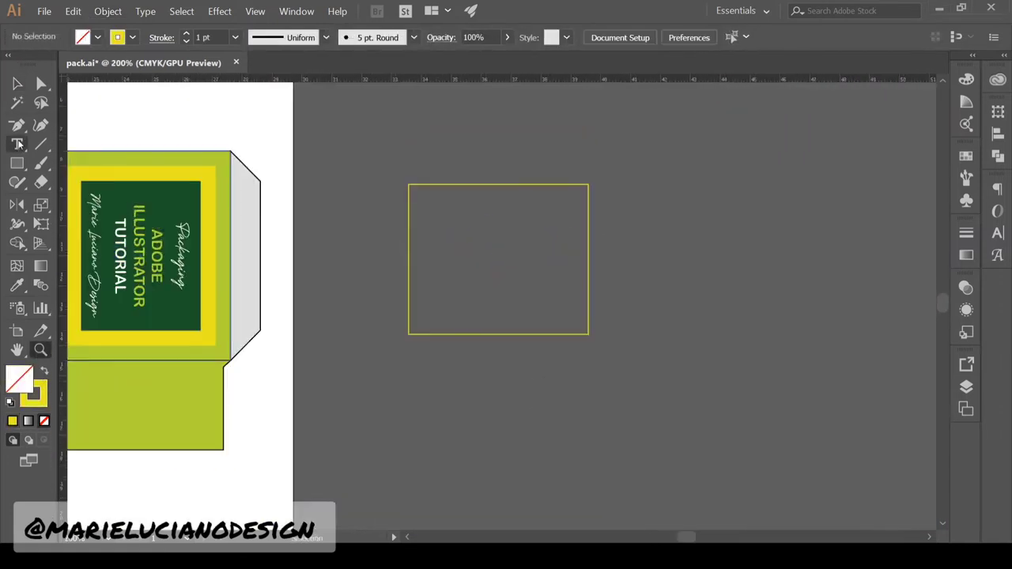
Draw an orange bar along the frame's bottom with a droplet ellipse on it
left_click(17, 163)
left_click_drag(395, 339, 540, 278)
key("shift+x")
key("l")
left_click_drag(395, 291, 449, 346)
key("shift+c")
left_click(422, 292)
key("a")
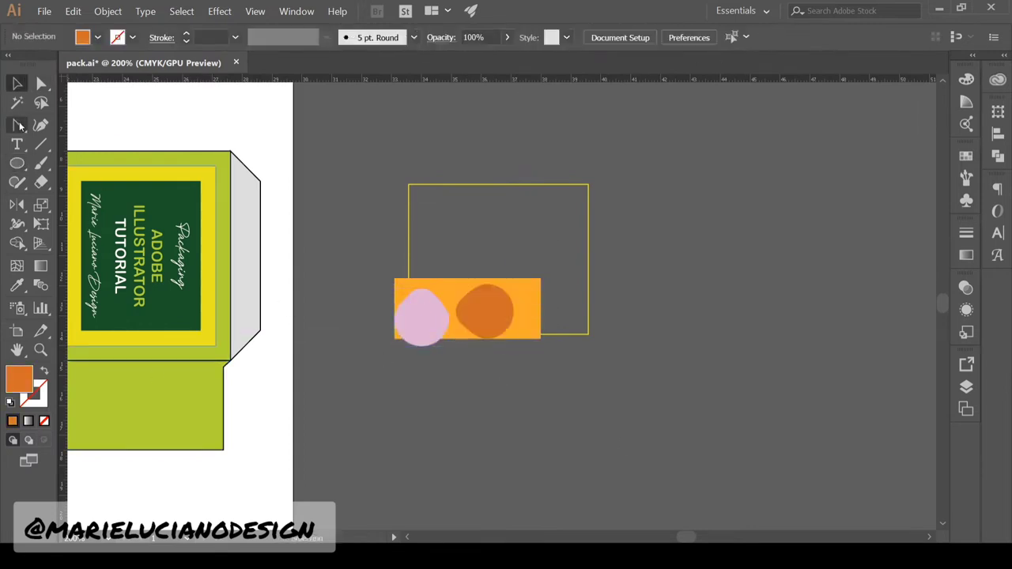
Add two large ellipses above the bar, one bright orange and the top one dark green
left_click(17, 163)
left_click_drag(395, 151, 541, 261)
left_click_drag(419, 127, 564, 215)
left_click(18, 83)
key("i")
left_click(193, 188)
key("v")
left_click(466, 242)
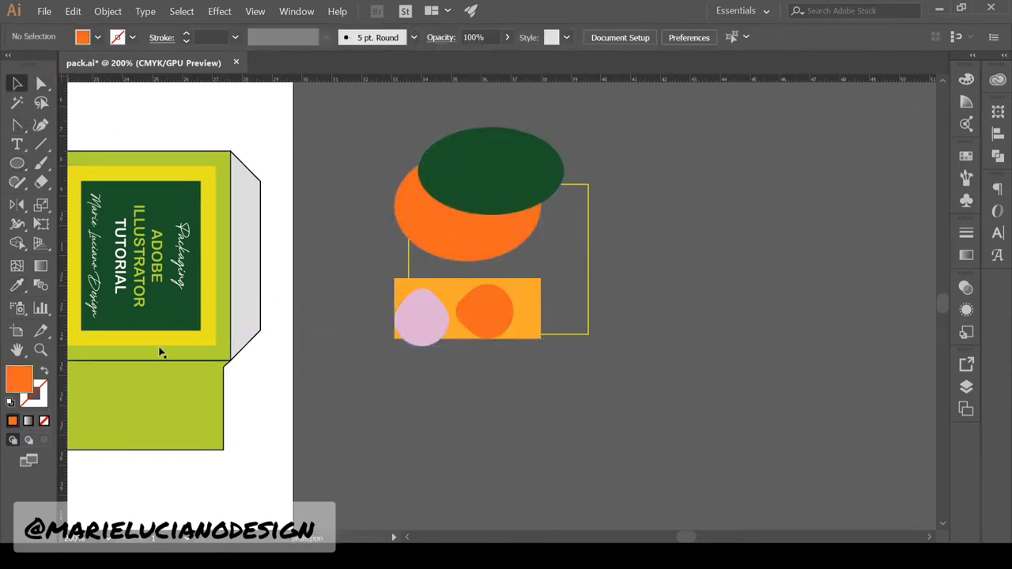
Add a yellow rectangle with a slanted edge behind the ellipses
key("m")
left_click_drag(395, 155, 520, 342)
left_click(41, 84)
left_click_drag(520, 154, 617, 155)
key("ctrl+shift+bracketleft")
left_click(488, 388)
Add a lime green rectangle with no outline at lower right, behind the shapes
left_click(18, 163)
left_click_drag(502, 181, 632, 355)
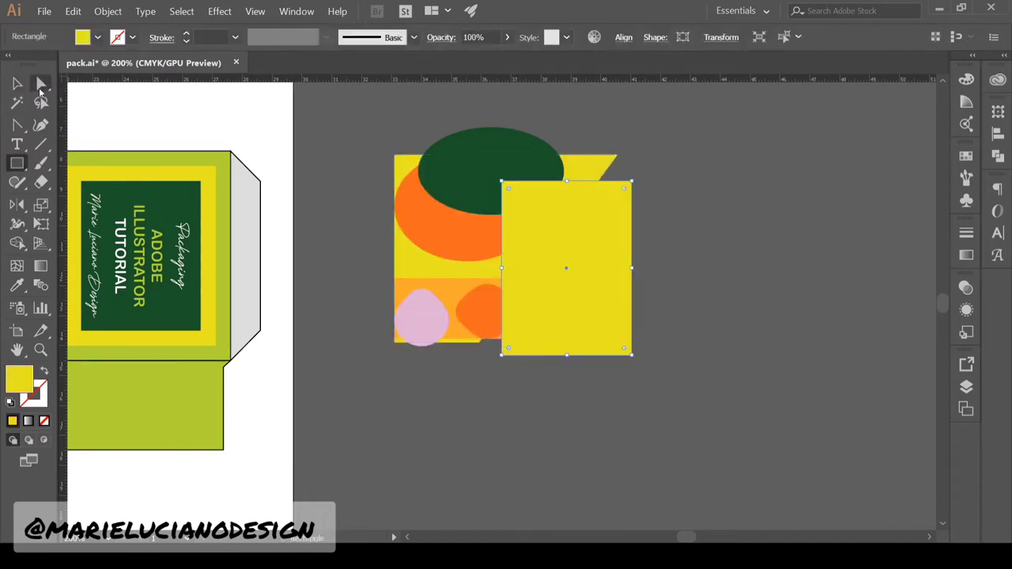
left_click(17, 83)
key("i")
left_click(158, 405)
key("ctrl+shift+bracketleft")
Position the yellow-outlined frame rectangle and give it a black outline
left_click(522, 427)
left_click_drag(201, 465, 640, 463)
left_click_drag(933, 362, 493, 394)
left_click(569, 365)
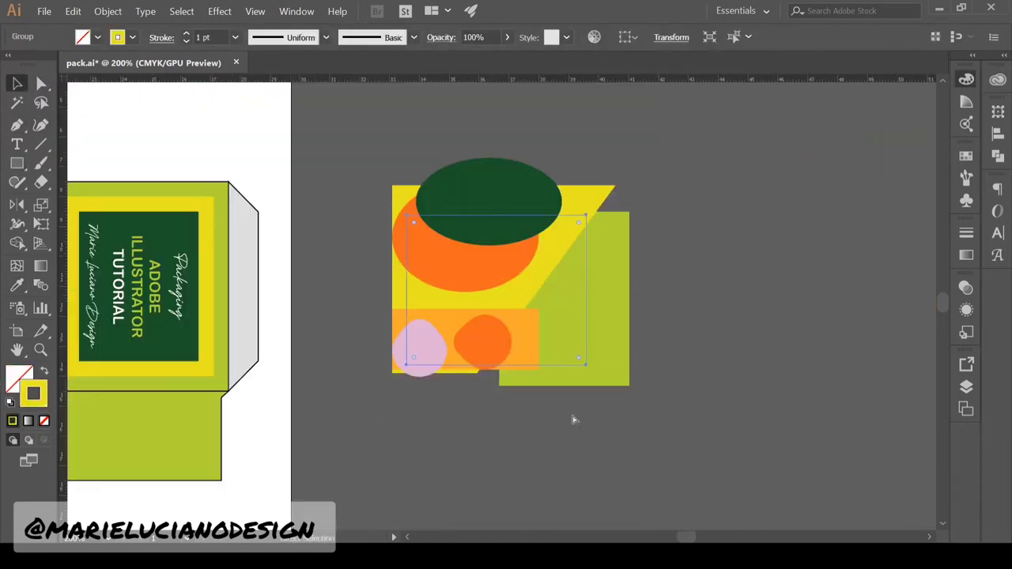
key("p")
Draw a black jagged leaf with zigzag points at the upper left
left_click(425, 158)
left_click(518, 230)
left_click(434, 230)
left_click(495, 263)
left_click(417, 262)
left_click(476, 286)
left_click(377, 314)
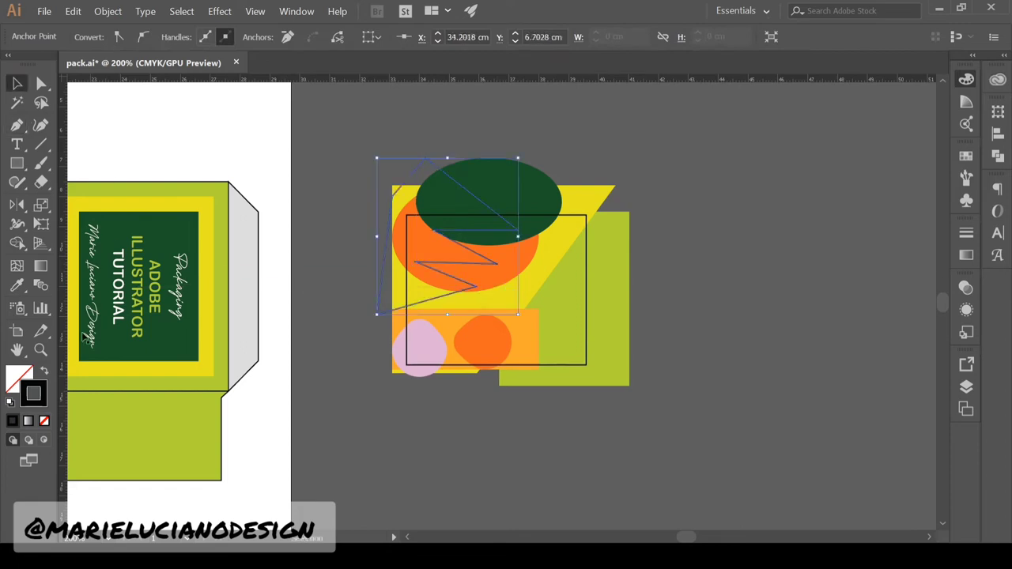
Draw a curved three-leaf shape on the right side
key("p")
left_click(527, 376)
left_click_drag(518, 287, 554, 229)
left_click(536, 325)
left_click(562, 319)
left_click_drag(592, 228, 611, 217)
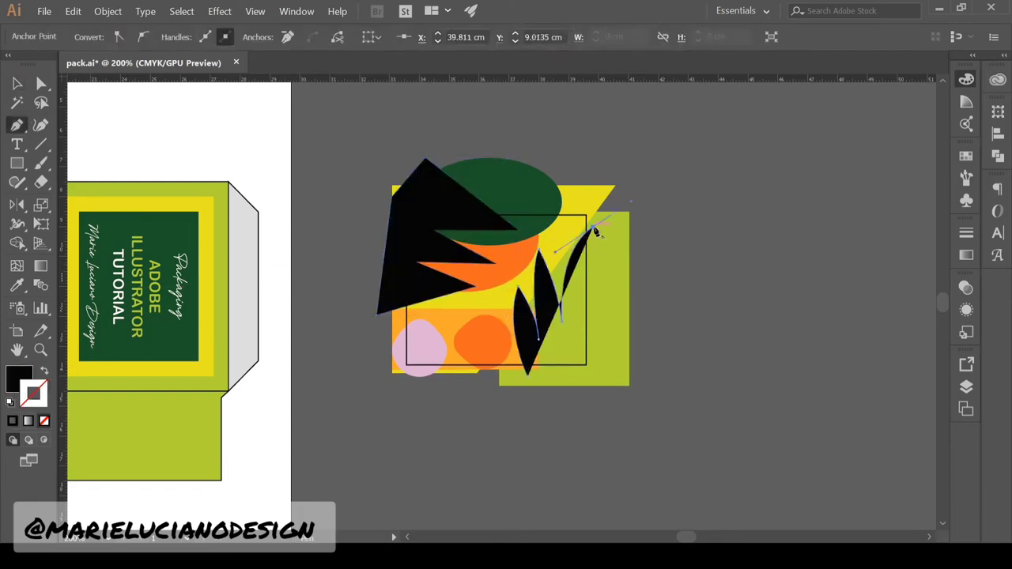
left_click(592, 386)
Draw a jagged shape at the right, fill it light orange and send it behind the leaves
left_click(597, 193)
left_click(560, 196)
left_click(585, 228)
left_click(551, 246)
left_click(615, 333)
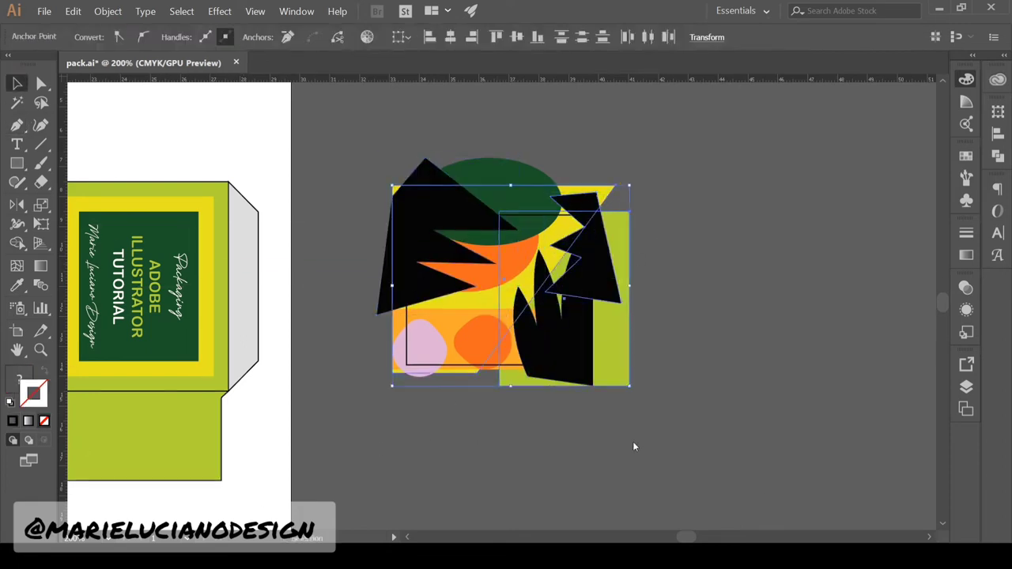
key("i")
left_click(454, 317)
Pull the yellow shape's corner inward, recolour the leaves green, and enter the right leaf
left_click(809, 492)
left_click_drag(616, 187, 598, 187)
left_click(739, 436)
key("v")
left_click(423, 237)
left_click(565, 348, "shift")
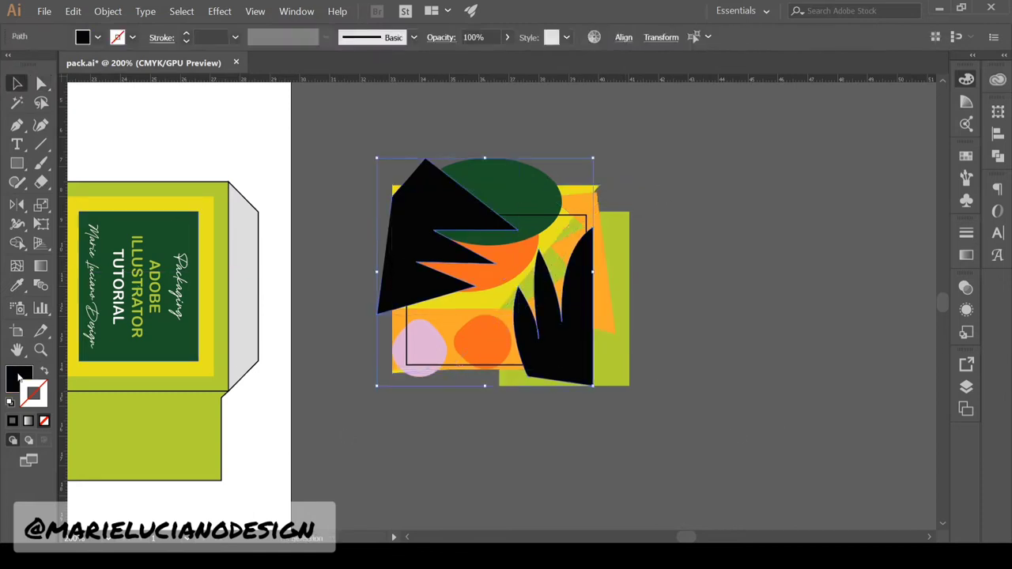
double_click(19, 380)
double_click(571, 360)
Paint three white Paintbrush stripes across the right leaf, trimmed to its shape
key("b")
left_click(41, 162)
left_click_drag(430, 335, 769, 355)
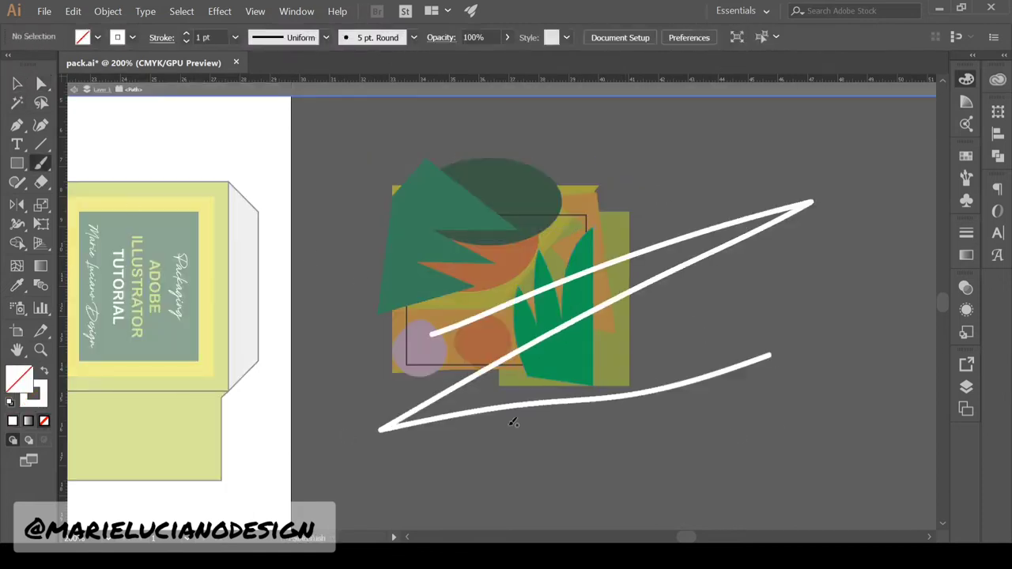
left_click_drag(512, 386, 755, 278)
left_click_drag(509, 264, 706, 185)
left_click(18, 83)
left_click(108, 11)
left_click(691, 398)
double_click(732, 469)
Paint three yellow stripes across the left green leaf and clip them inside it
double_click(451, 245)
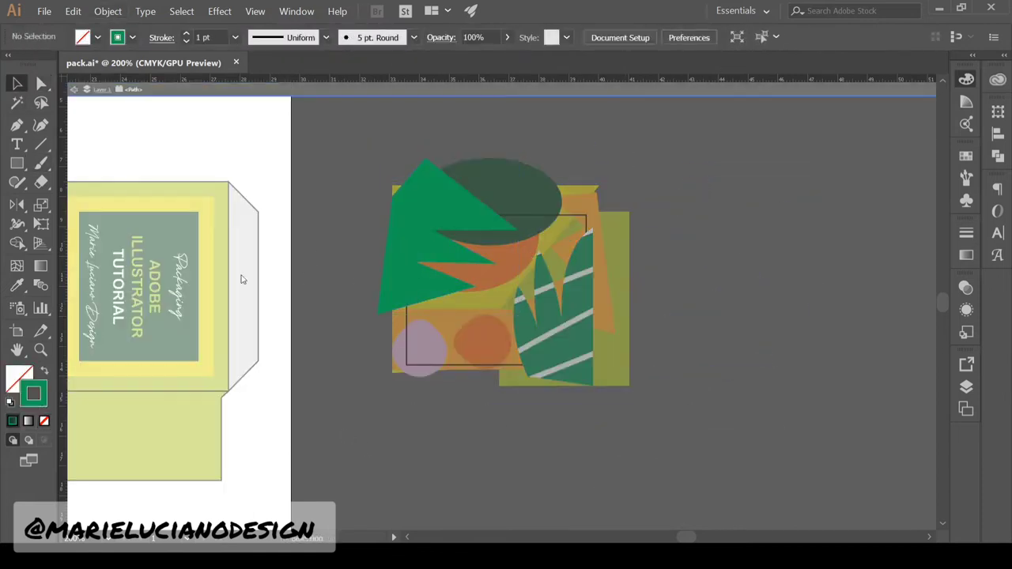
left_click(41, 163)
left_click_drag(340, 341, 470, 113)
left_click_drag(470, 114, 461, 319)
left_click_drag(325, 217, 698, 187)
left_click(17, 83)
key("ctrl+7")
double_click(474, 422)
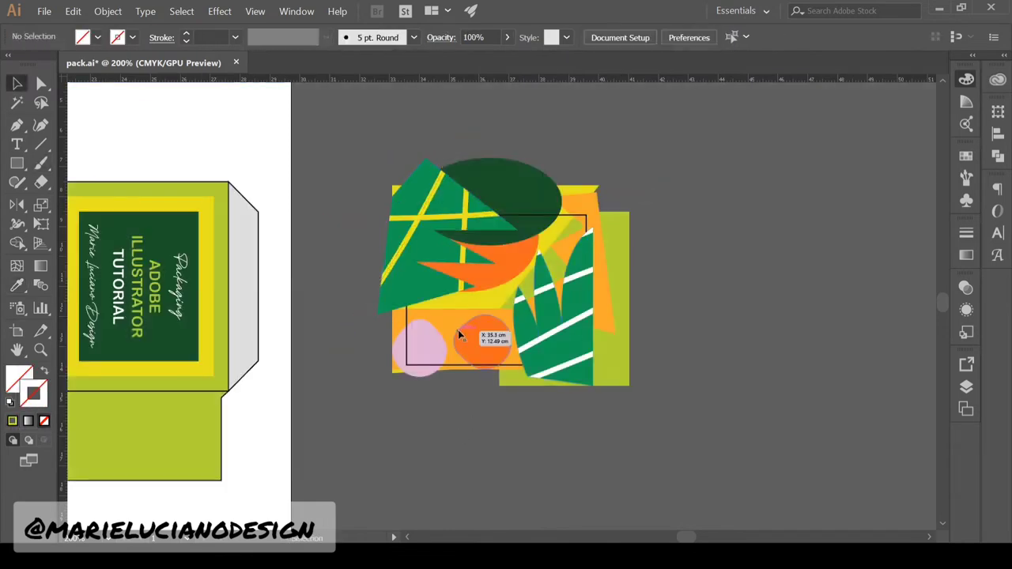
Add small black seed ellipses on the green rectangle
double_click(613, 316)
left_click_drag(17, 162, 64, 197)
left_click_drag(528, 268, 537, 288)
mouse_move(537, 241)
left_mouse_down()
mouse_move(550, 253)
mouse_move(571, 227)
left_mouse_up()
left_click(18, 83)
double_click(612, 249)
left_click(30, 401)
double_click(696, 317)
Draw a large dark green ellipse at lower left and paint two white veins over it
double_click(466, 302)
left_click(18, 163)
left_click_drag(377, 262, 493, 398)
left_click(41, 163)
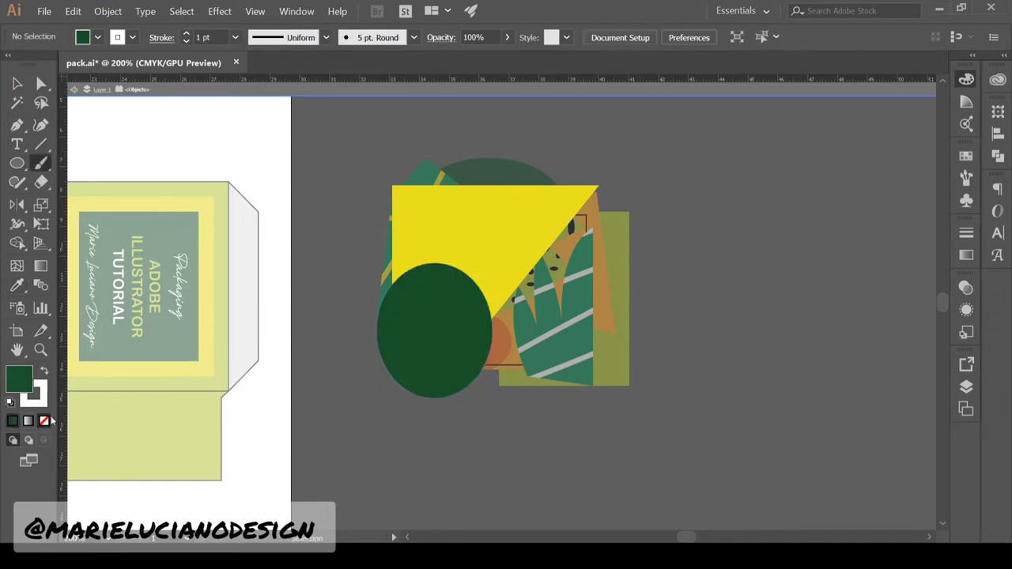
left_click_drag(361, 235, 557, 497)
left_click_drag(508, 246, 358, 357)
left_click(18, 83)
left_click(407, 373)
Clip the white veins inside the dark leaf using a front-pasted copy of the ellipse
key("ctrl+c")
key("ctrl+f")
key("ctrl+shift+]")
left_click_drag(340, 293, 467, 412)
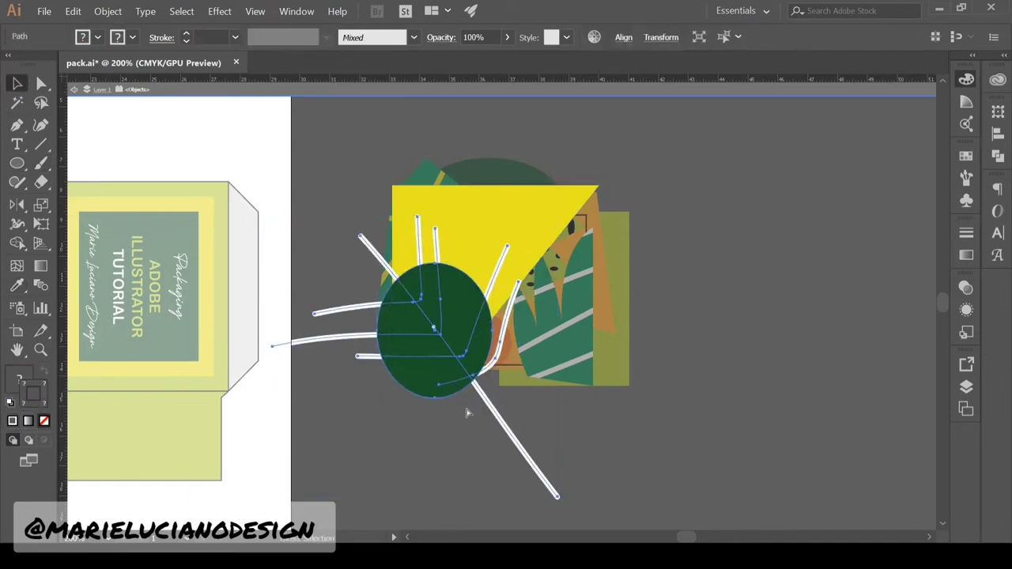
key("ctrl+7")
double_click(514, 443)
Select the whole collage with its frame and apply Make Clipping Mask to crop it
left_click(570, 366)
key("shift+x")
left_click_drag(348, 127, 712, 406)
key("ctrl+7")
Paste the cropped pattern into the box's front panel group and rotate it to fit
left_click_drag(395, 443, 674, 438)
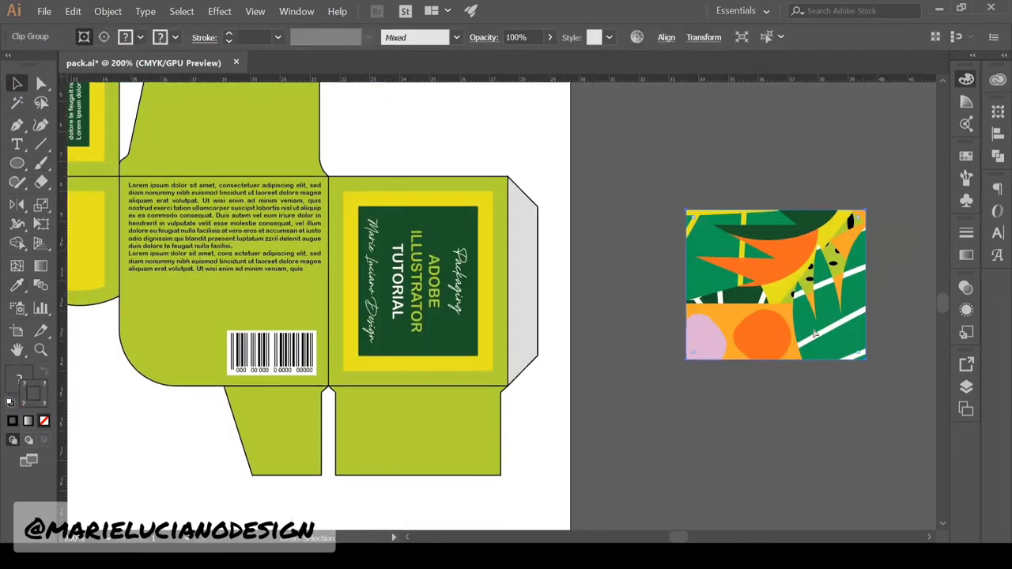
double_click(500, 360)
key("ctrl+v")
left_click_drag(506, 356, 474, 351)
left_click(484, 364)
Paste the tropical pattern into the round-logo panel group and scale it to cover the panel
key("ctrl+7")
double_click(334, 459)
left_click_drag(335, 459, 705, 511)
left_click(282, 287)
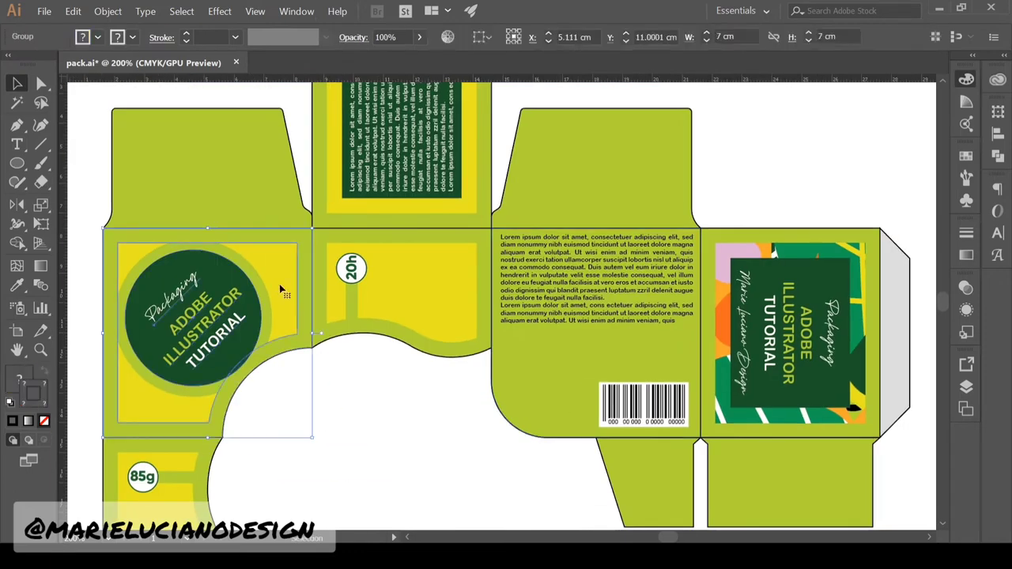
double_click(282, 287)
key("ctrl+v")
left_click_drag(369, 427, 413, 472)
key("ctrl+alt+7")
Clip the pattern to the logo panel shape and send it behind the logo circle
left_click(511, 430)
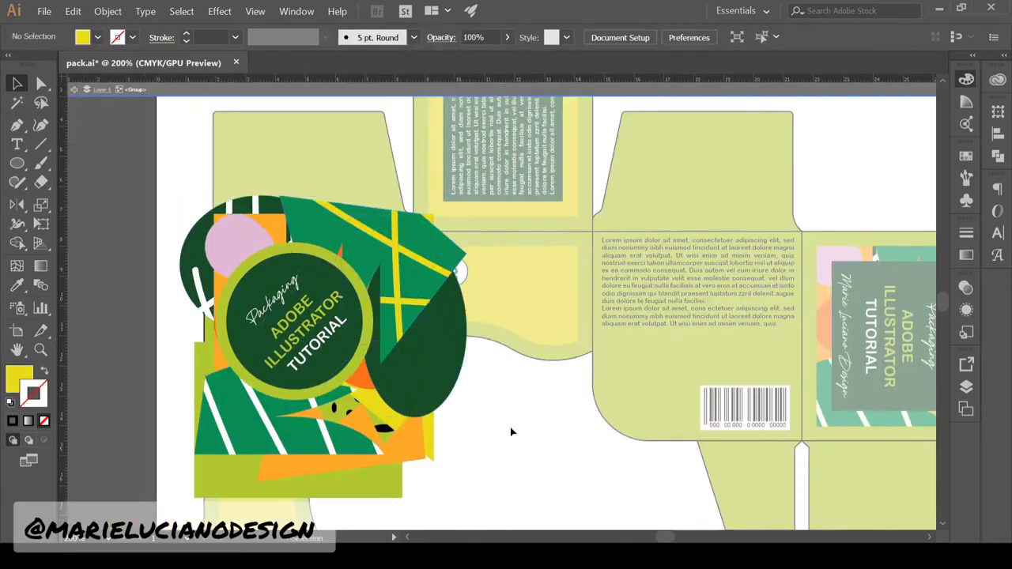
key("shift+x")
left_click(431, 348, "shift")
key("ctrl+7")
key("ctrl+x")
double_click(282, 287)
key("ctrl+f")
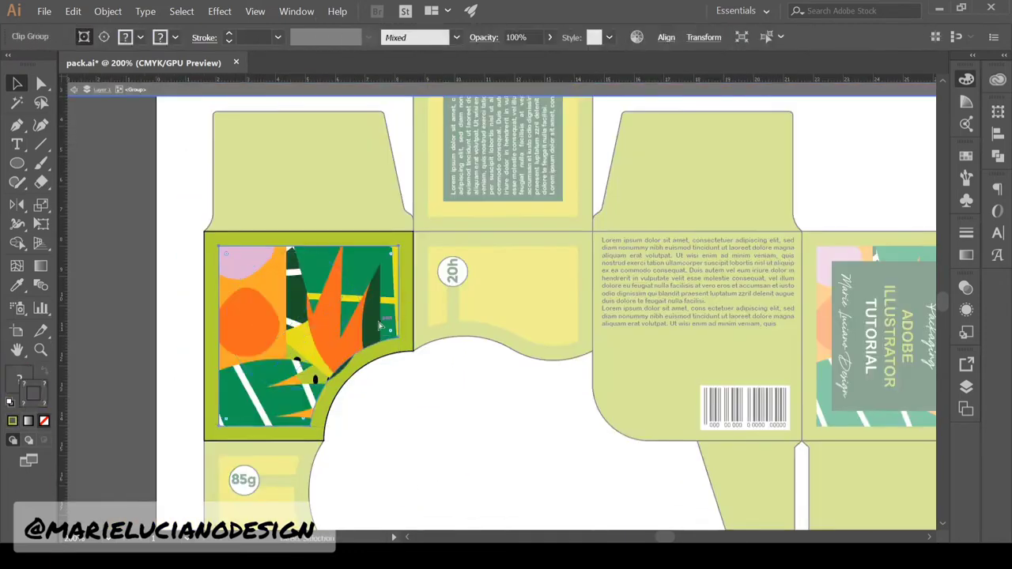
key("ctrl+shift+[")
double_click(435, 477)
Resize the left panel artwork inside its group
left_click_drag(435, 477, 432, 373)
left_click(393, 225)
double_click(393, 225)
left_click_drag(533, 402, 445, 343)
Paste, scale and clip the pattern to the yellow 85g panel, behind the 85g label
left_click_drag(294, 463, 325, 353)
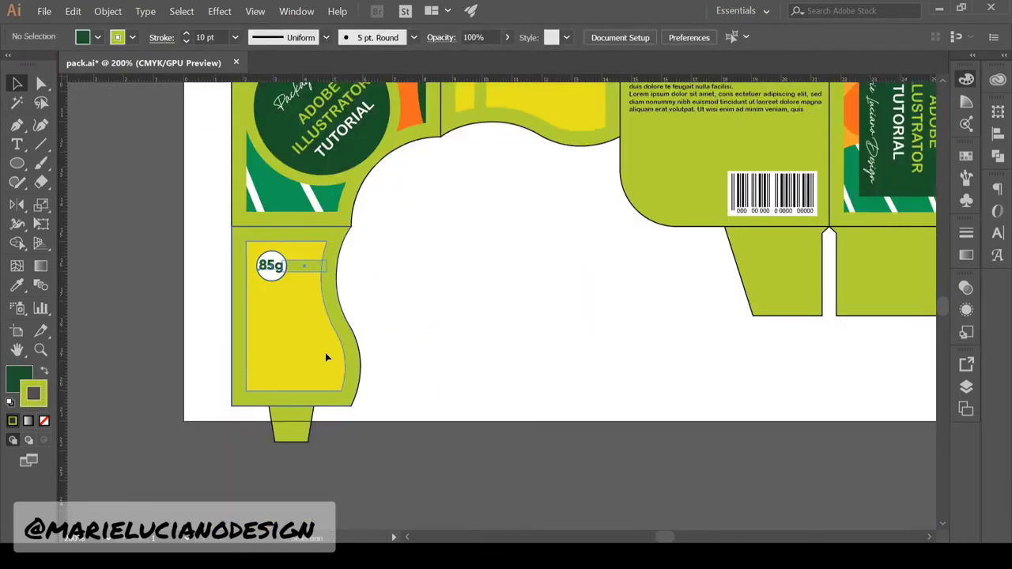
double_click(325, 352)
key("ctrl+f")
left_click_drag(303, 172, 303, 377)
left_click_drag(427, 417, 415, 406)
left_click(297, 377)
key("ctrl+x")
key("ctrl+alt+7")
key("ctrl+f")
key("d")
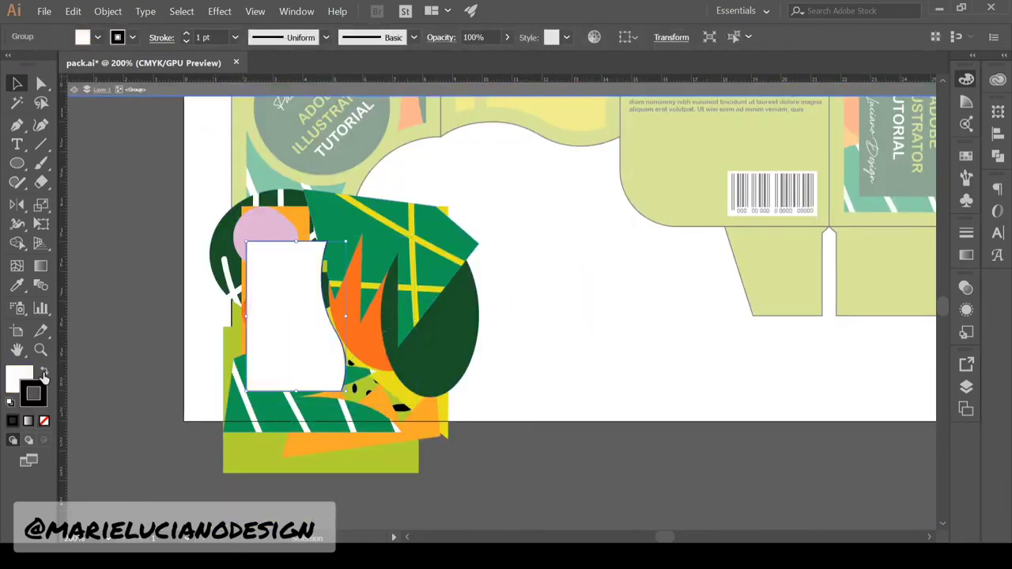
key("ctrl+7")
key("ctrl+shift+[")
double_click(481, 265)
Paste the pattern into the 20h panel, rotate and mirror it, clip it, and adjust its position
left_click_drag(481, 265, 427, 364)
left_click_drag(522, 257, 504, 428)
left_click(522, 343)
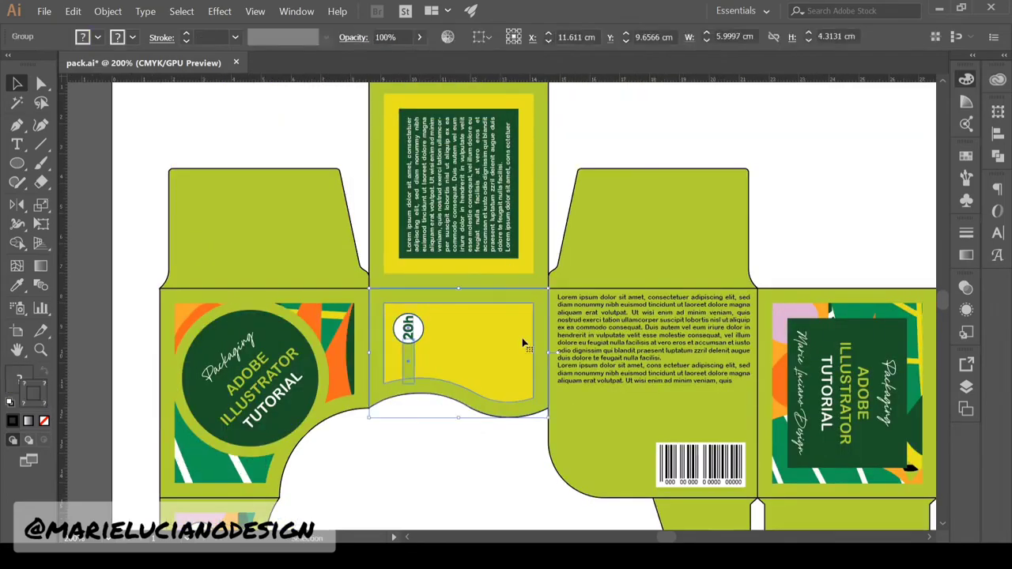
double_click(522, 343)
key("ctrl+v")
left_click_drag(515, 314, 391, 333)
key("o")
left_click_drag(459, 332, 399, 202)
key("ctrl+7")
double_click(399, 202)
left_click(399, 203)
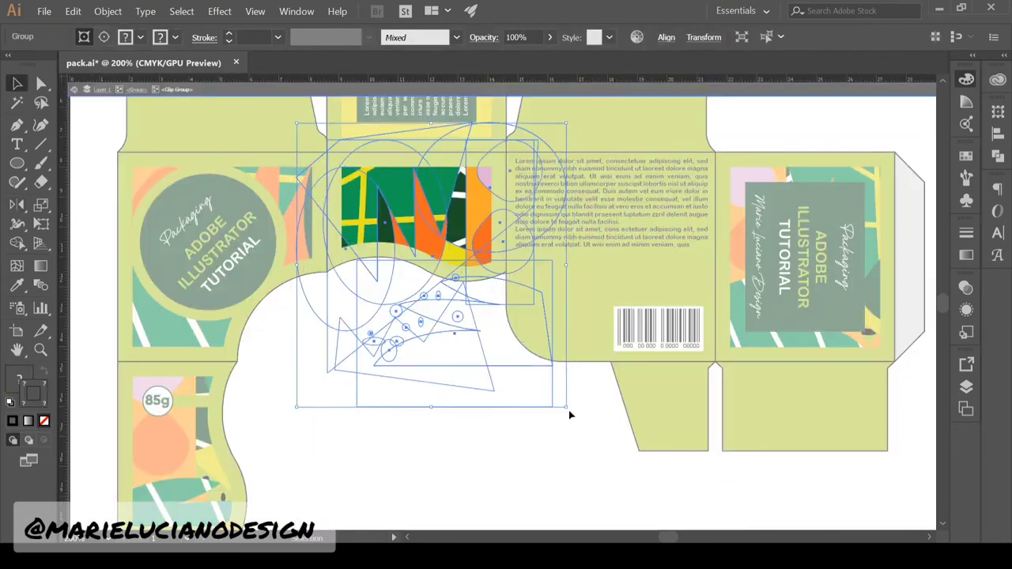
double_click(569, 411)
left_click_drag(893, 175, 852, 318)
Clip the pattern into the top panel behind its text and save the packaging file
left_click(443, 276)
double_click(443, 276)
key("ctrl+v")
key("ctrl+7")
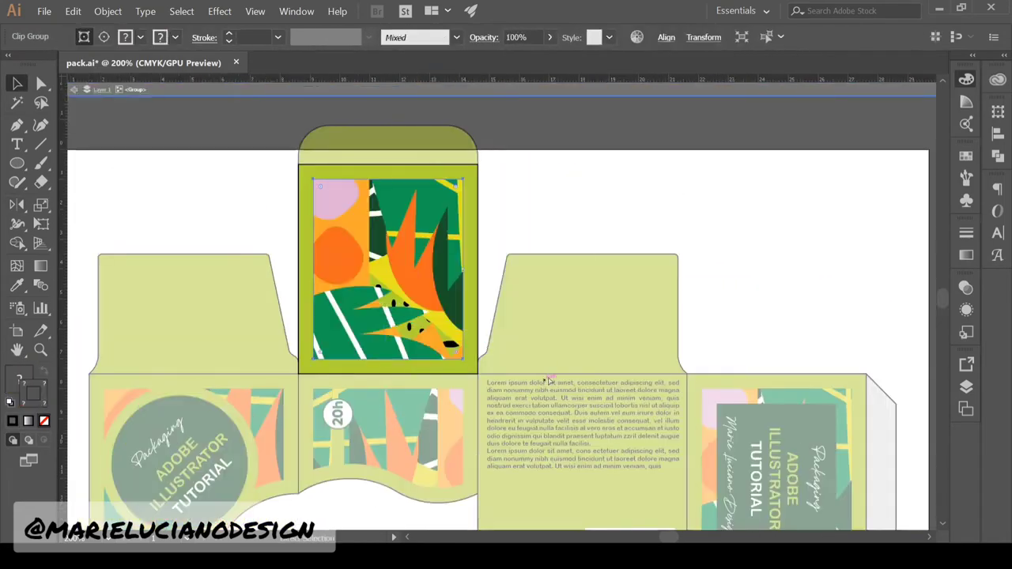
key("z")
left_click(416, 445, "alt")
left_click(415, 445, "alt")
key("ctrl+s")
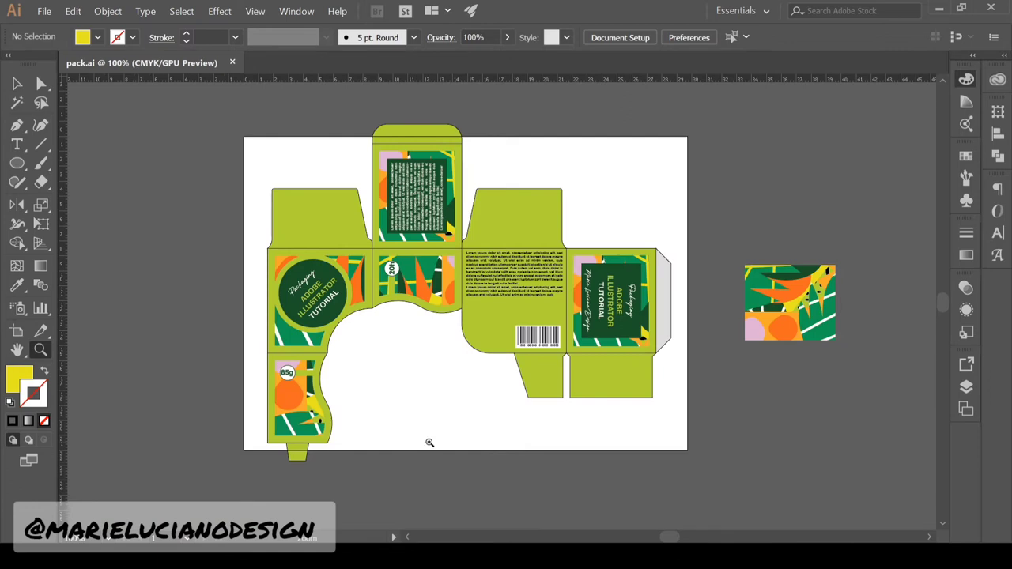
Copy the 20h panel's green outline shape and delete the stray pasted copy
key("ctrl+z")
key("ctrl+shift+z")
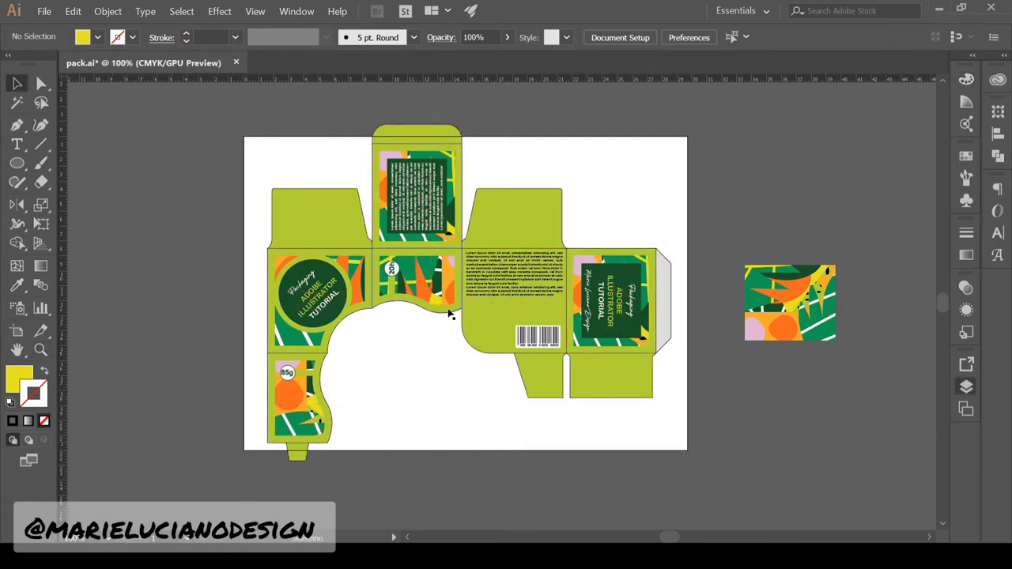
double_click(449, 310)
left_click(448, 310)
key("ctrl+c")
key("ctrl+v")
key("Delete")
double_click(785, 394)
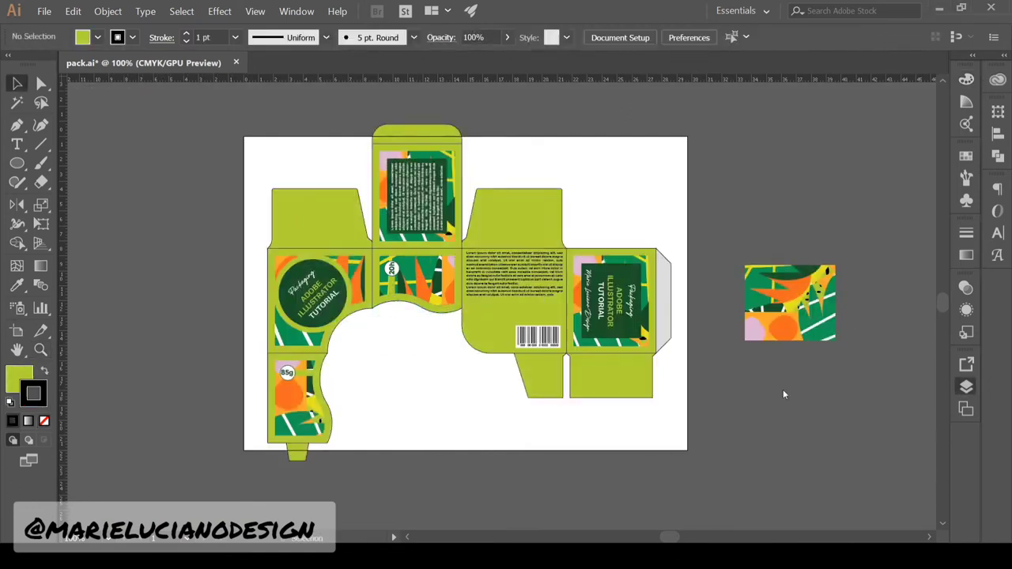
Give the right panel outline path the red dieline style and hide the coloured artwork
left_click(967, 387)
left_click(440, 352)
key("Delete")
key("ctrl+f")
left_click(18, 286)
left_click(663, 257)
key("v")
left_click(966, 387)
left_click(744, 452)
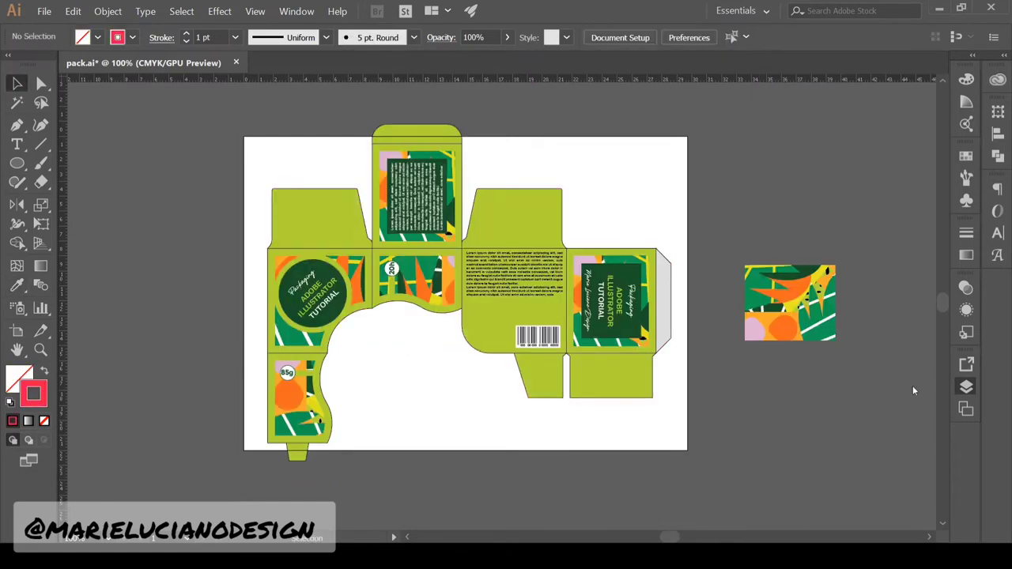
Remove the black outline from the seven box flaps
left_click(611, 378)
left_click(543, 378, "shift")
left_click(551, 214, "shift")
left_click(664, 301, "shift")
left_click(417, 134, "shift")
left_click(320, 218, "shift")
left_click(298, 453, "shift")
left_click(44, 421)
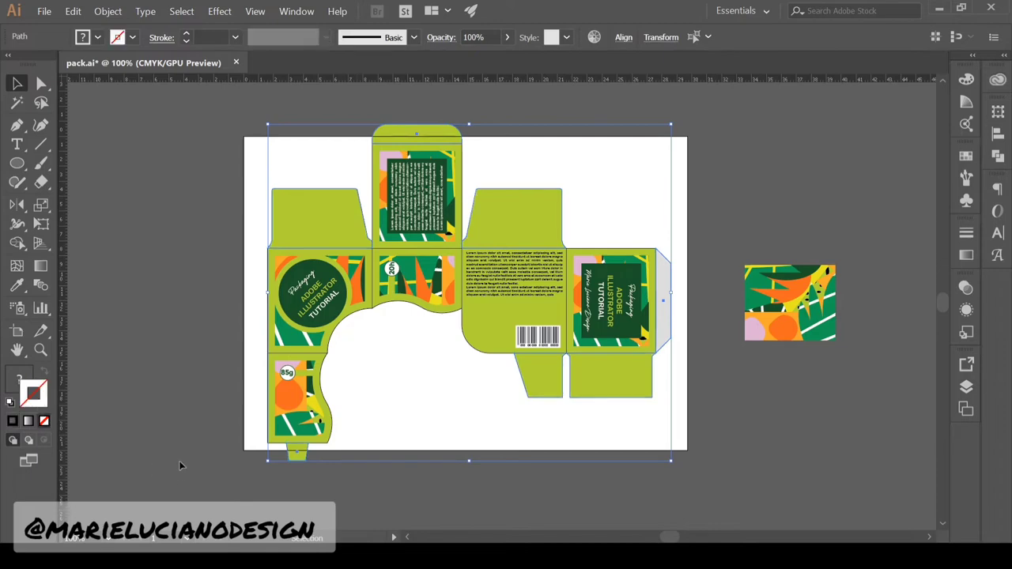
left_click(180, 466)
Remove the black outlines from the front and 85g panel groups
double_click(369, 309)
left_click(44, 421)
double_click(181, 466)
double_click(323, 394)
left_click(44, 421)
double_click(181, 466)
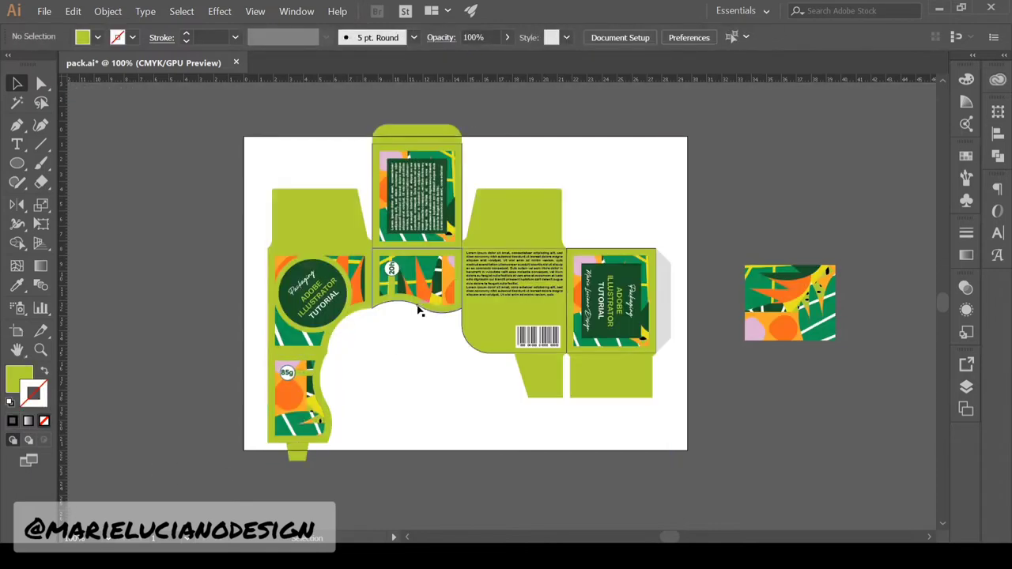
Strip the black outlines from the 20h, back and right panels, then delete the loose pattern square
double_click(418, 307)
left_click(44, 421)
double_click(389, 387)
double_click(490, 336)
left_click(44, 421)
double_click(395, 386)
double_click(572, 349)
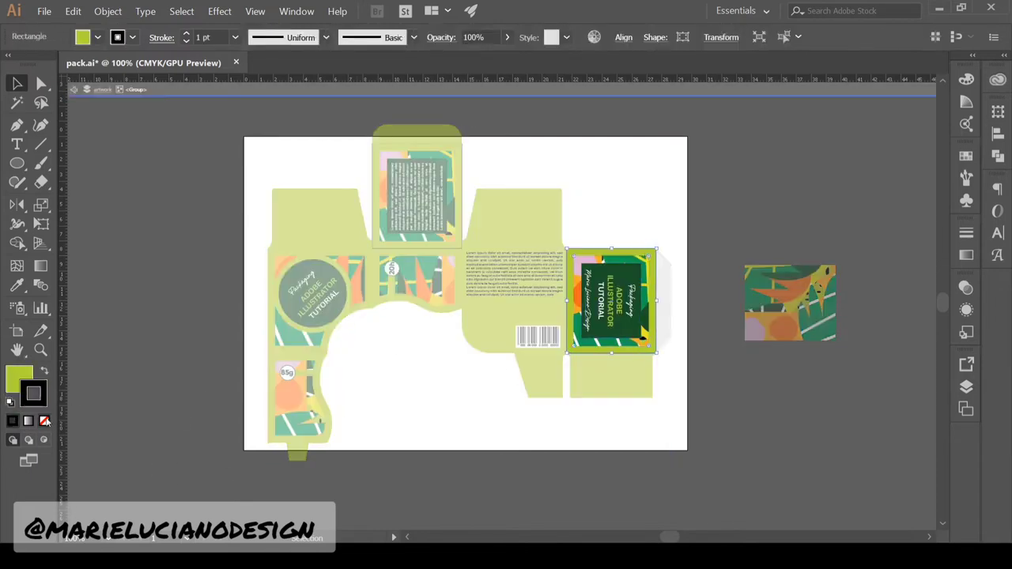
left_click(44, 420)
double_click(337, 462)
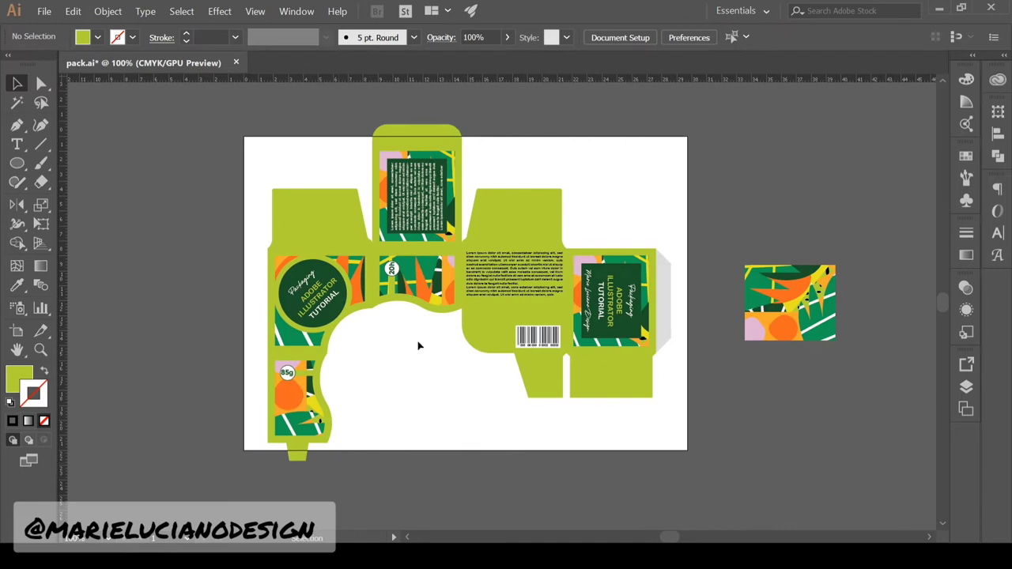
left_click(789, 304)
key("Delete")
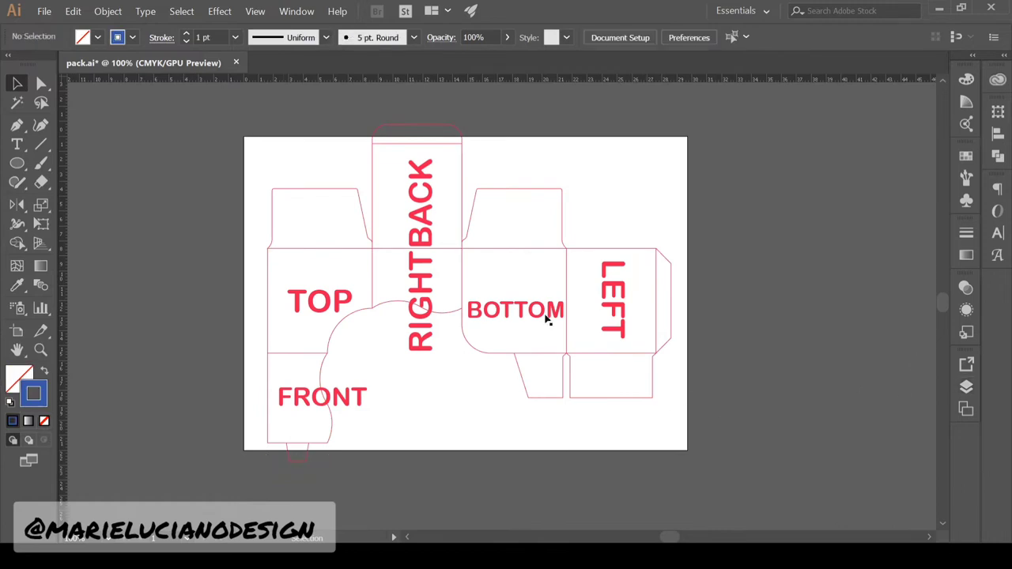
Resize and reposition the RIGHT, BACK, FRONT and TOP labels within their dieline panels
left_click(272, 230)
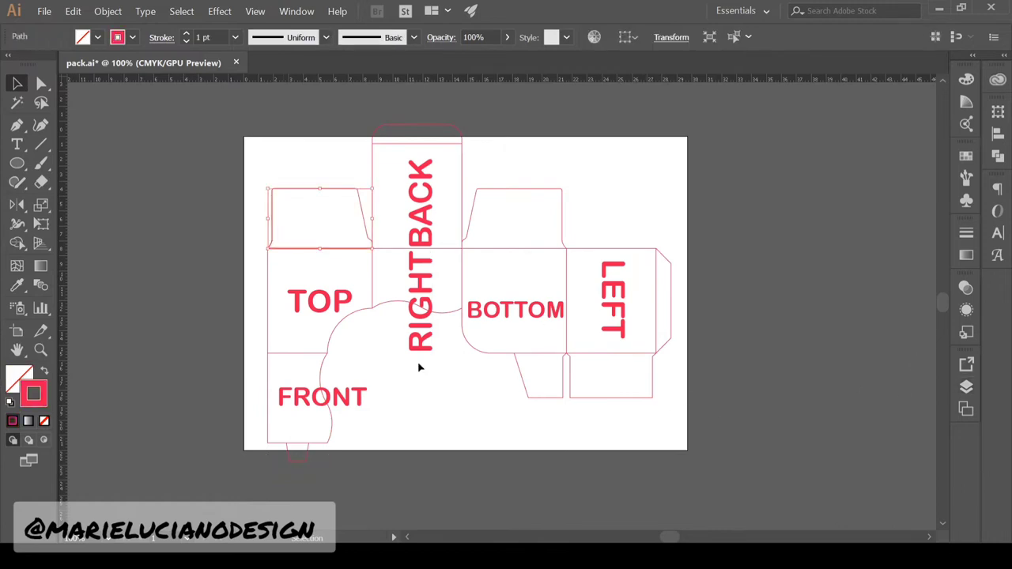
left_click(431, 346)
left_click_drag(432, 352, 421, 303)
left_click_drag(415, 294, 451, 295)
left_click_drag(422, 207, 445, 202)
left_click_drag(367, 410, 325, 397)
left_click_drag(302, 393, 298, 428)
left_click_drag(324, 302, 314, 274)
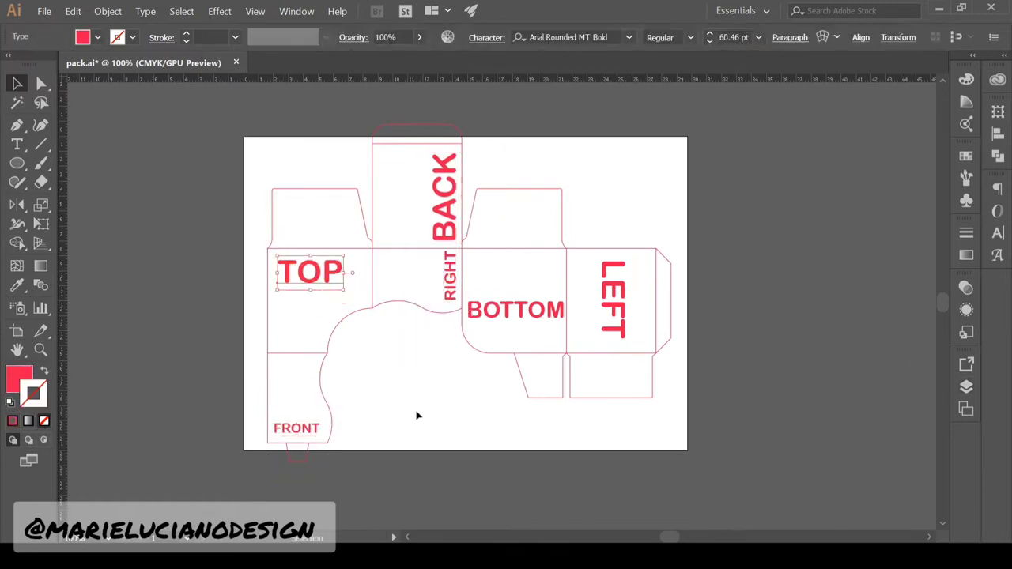
left_click(323, 276, "shift")
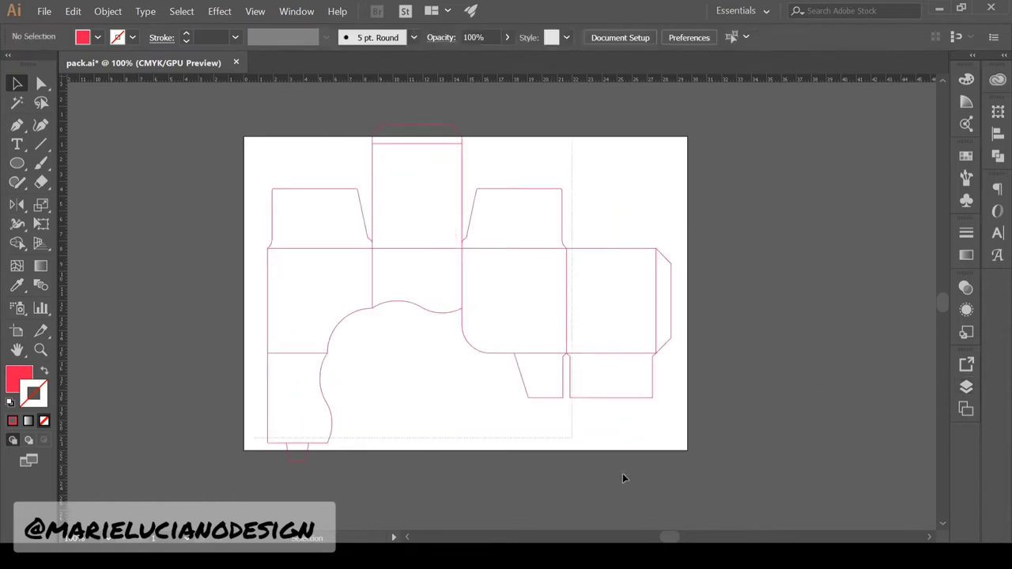
Select all dieline paths, test a solid red fill, then swap back to red outlines
left_click_drag(622, 474, 700, 489)
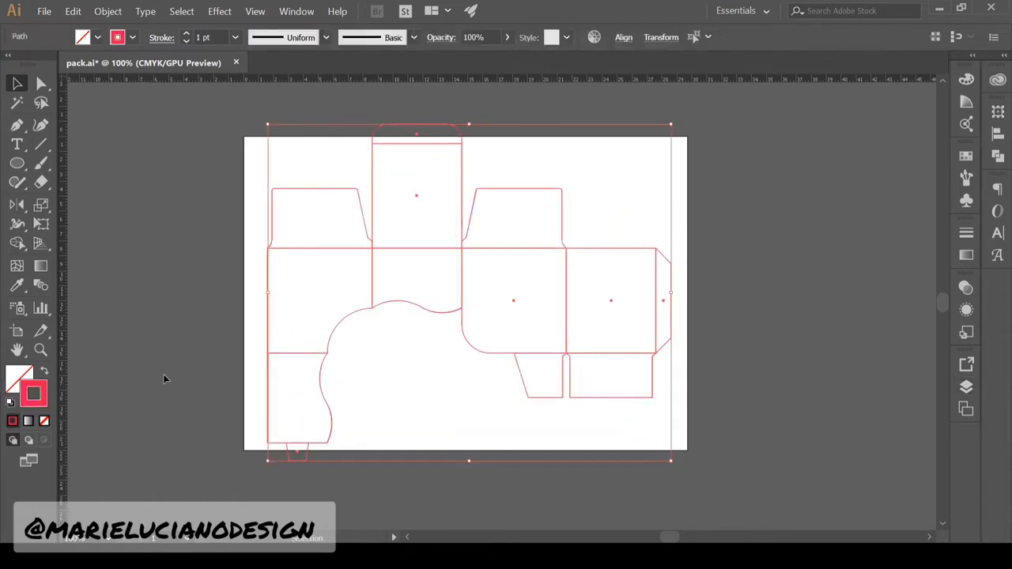
left_click(45, 376)
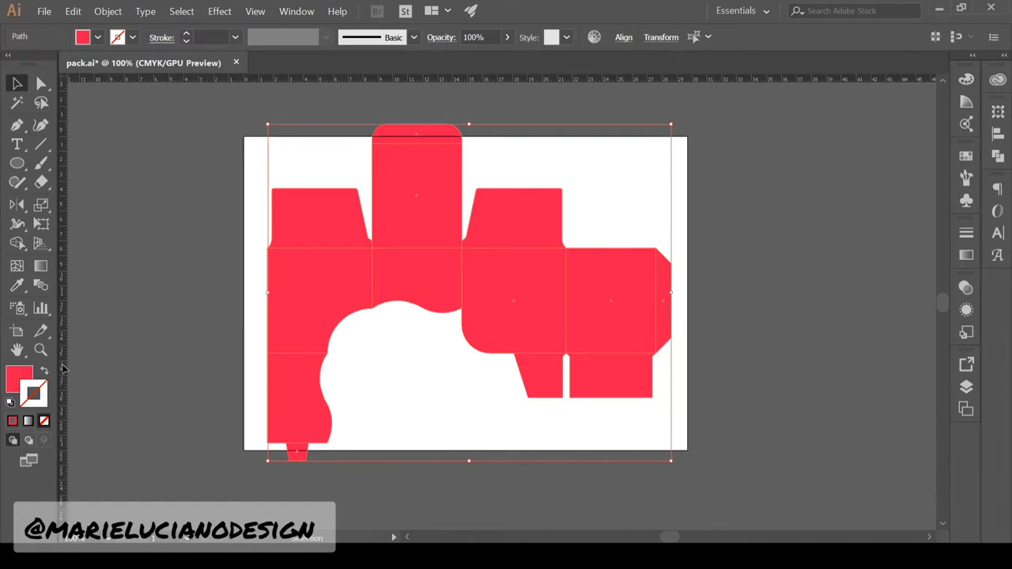
left_click(366, 500)
key("ctrl+a")
left_click(45, 372)
left_click(130, 379)
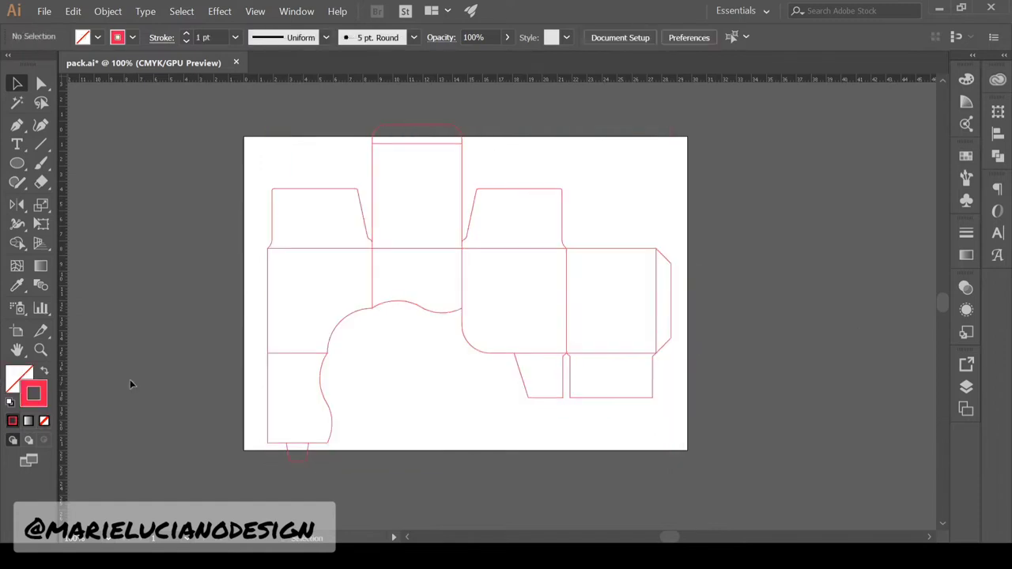
Split the bottom tab's top edge and make it a dashed fold line
key("z")
left_click(308, 451)
left_click(499, 344)
left_click_drag(499, 344, 422, 437)
key("c")
left_click(325, 381)
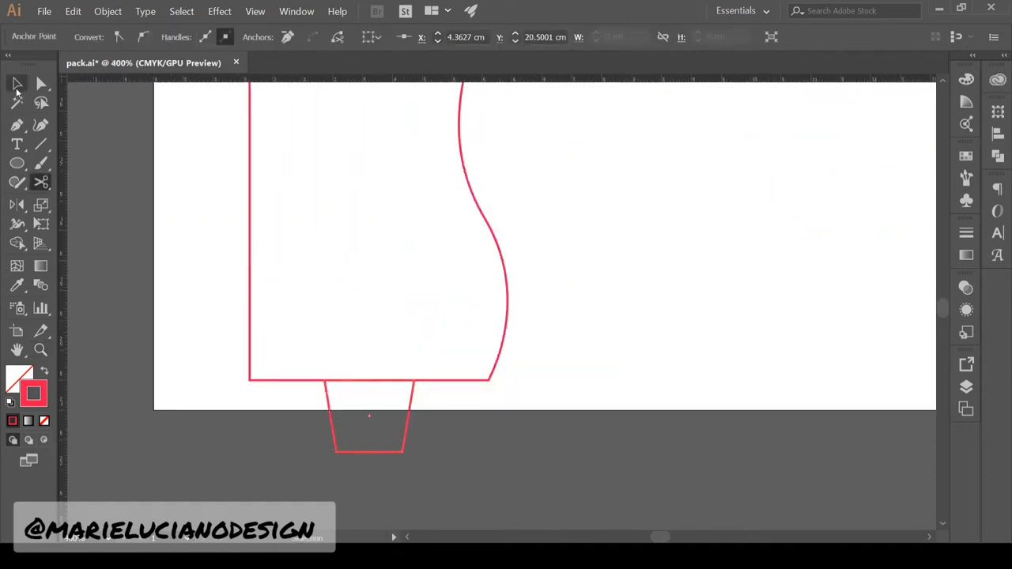
left_click(18, 85)
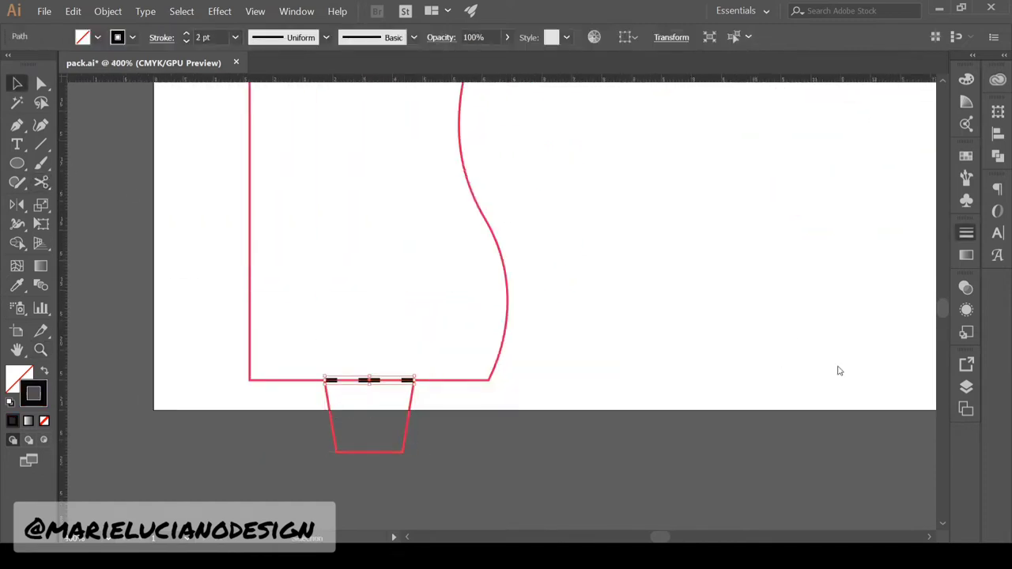
left_click(584, 458)
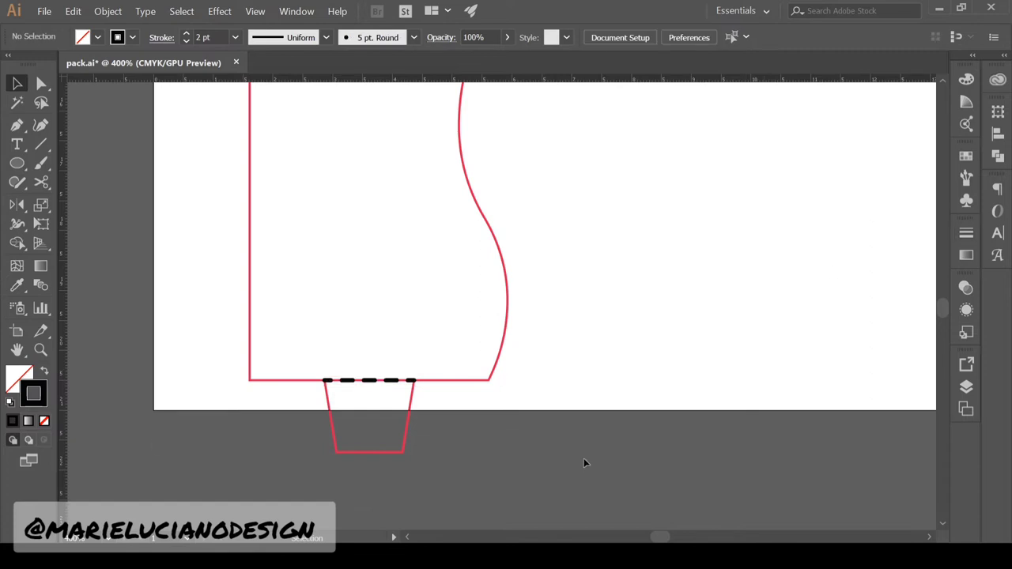
Cut the lower panel at its corners and dash its horizontal fold edge
key("z")
left_click(584, 458, "alt")
left_click_drag(291, 133, 90, 199)
key("c")
left_click(216, 306)
left_click(336, 307)
left_click(23, 87)
left_click(276, 306)
Separate the vertical fold line at both ends and give it the dashed style
key("i")
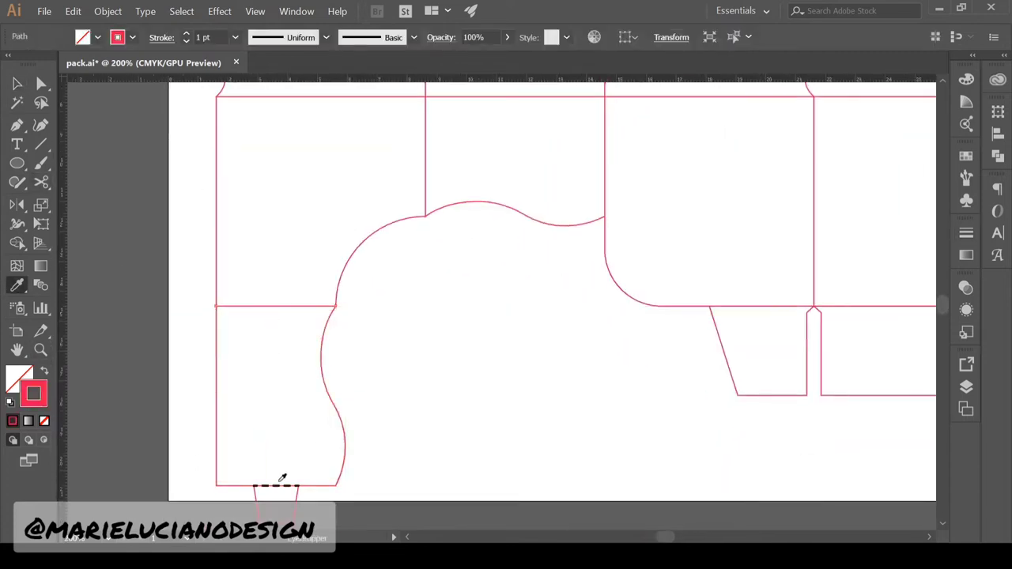
left_click(277, 485)
left_click_drag(412, 258, 419, 400)
key("c")
left_click(431, 238)
left_click(23, 83)
left_click(432, 298)
key("i")
left_click(300, 447)
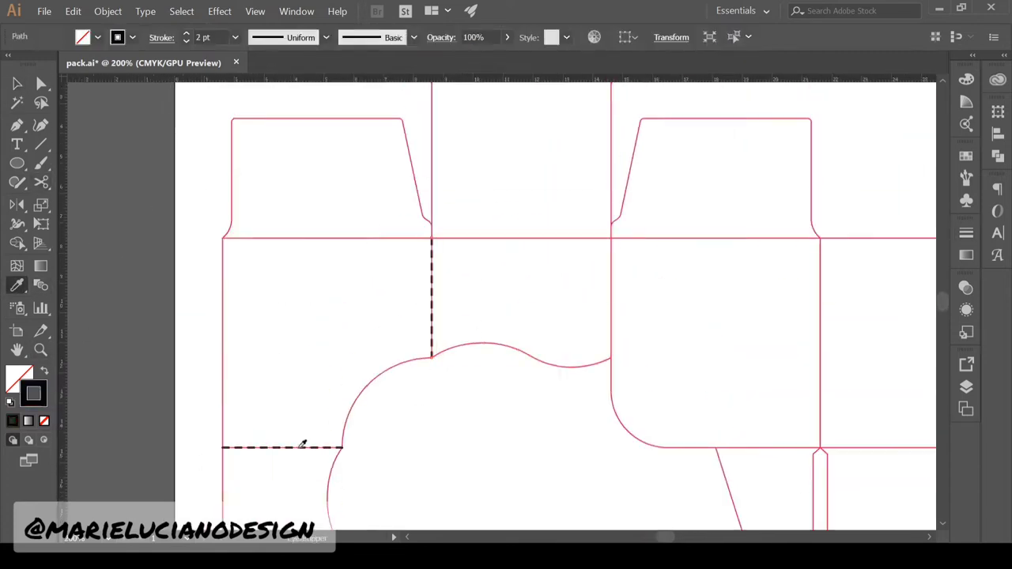
Cut the flap above the panel at its lower corners and dash that fold
left_click(20, 83)
left_click(262, 238)
key("c")
left_click(222, 238)
left_click(432, 238)
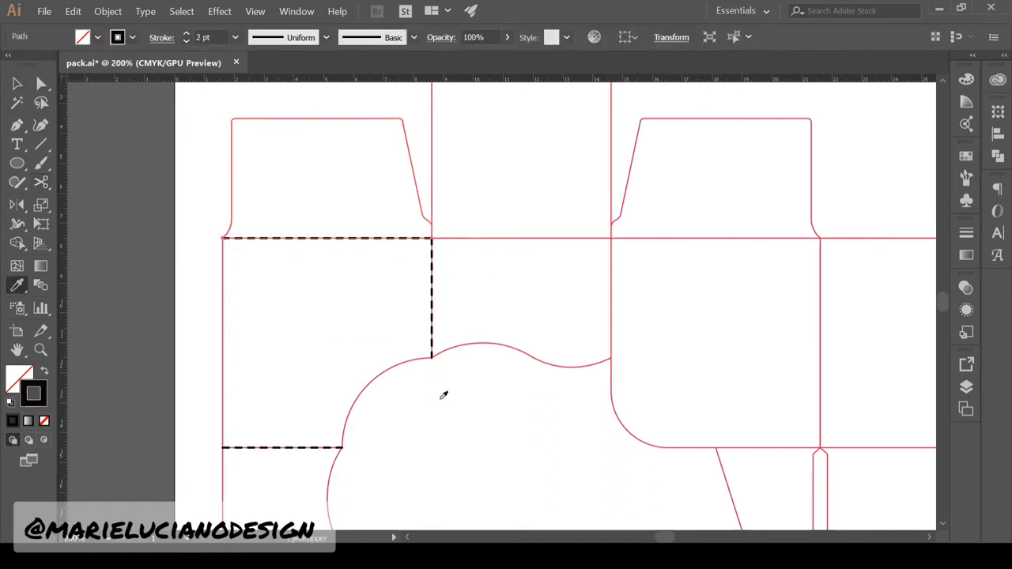
left_click(22, 84)
Split the top flap's fold at both ends and make it dashed
left_click_drag(490, 182, 457, 293)
left_click(467, 140)
key("c")
left_click(397, 139)
left_click(577, 139)
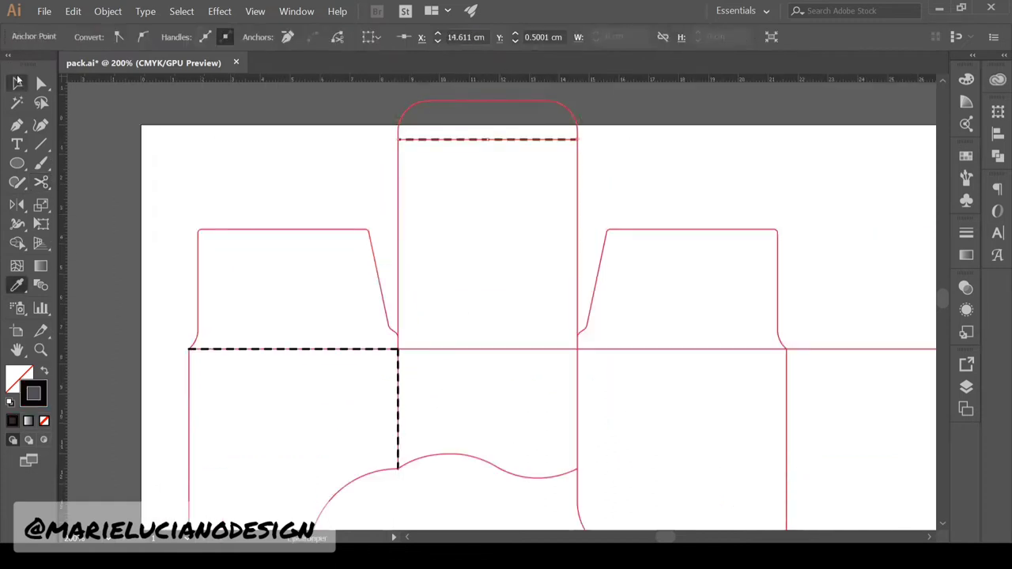
left_click(18, 82)
left_click(510, 474)
Cut the centre panel's top edge at its corners and dash that fold
key("c")
left_click(398, 349)
left_click(577, 348)
left_click(17, 285)
left_click(316, 349)
Split the right panel's horizontal and vertical folds and apply the dashed style
left_click(17, 83)
left_click_drag(686, 382, 427, 258)
left_click(528, 224)
left_click(18, 83)
left_click(18, 285)
left_click(249, 222)
left_click(17, 83)
Cut the right end flap at its top and bottom corners and dash its fold
key("c")
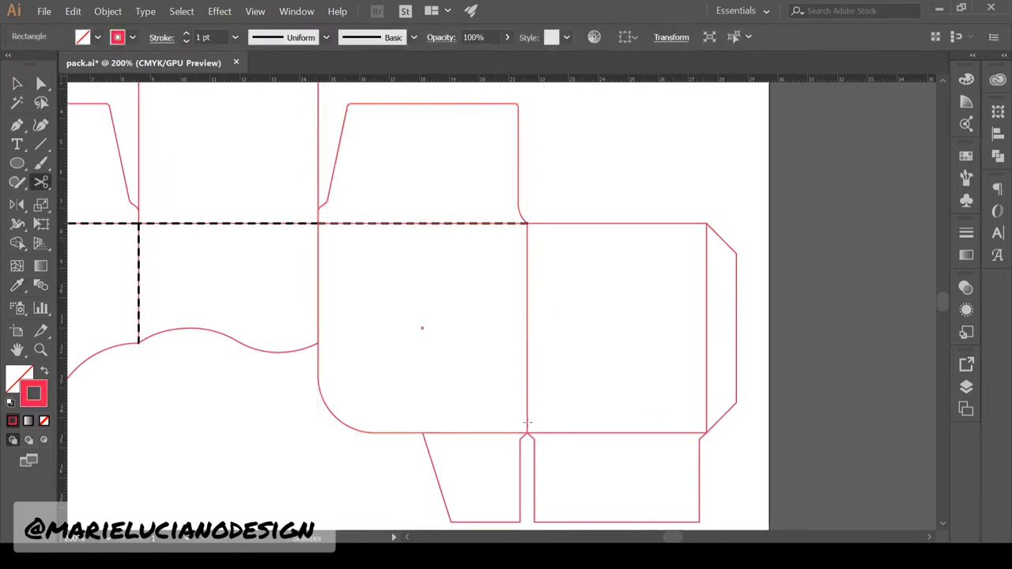
left_click(528, 432)
left_click(527, 224)
left_click(17, 285)
left_click_drag(689, 219, 569, 177)
key("c")
left_click(586, 391)
left_click(586, 181)
left_click(17, 83)
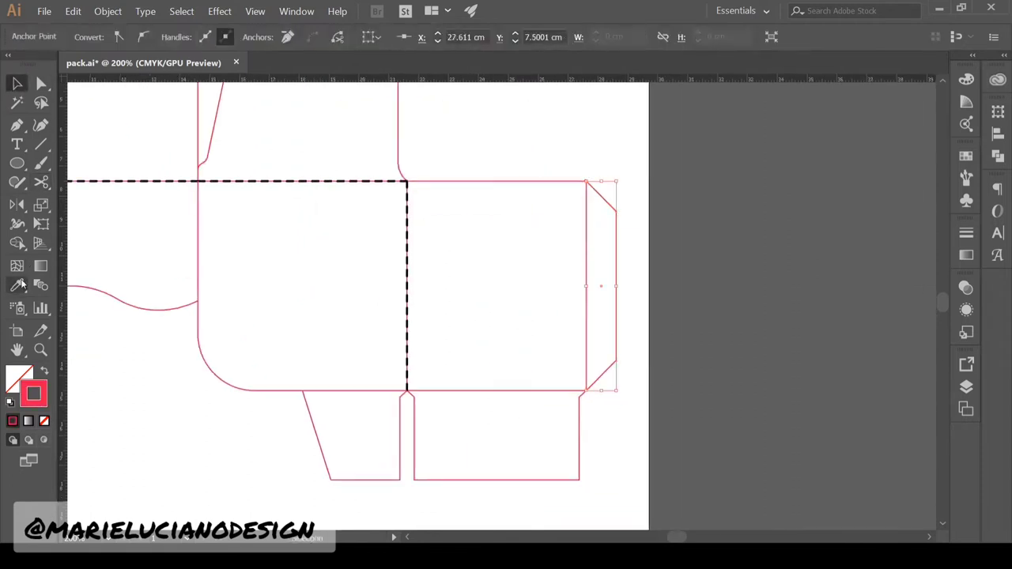
left_click(586, 244)
Split the bottom flap at its left and right corners and dash its fold
left_click(17, 286)
left_click(407, 269)
left_click(17, 83)
key("c")
left_click(407, 391)
left_click(586, 391)
left_click(18, 83)
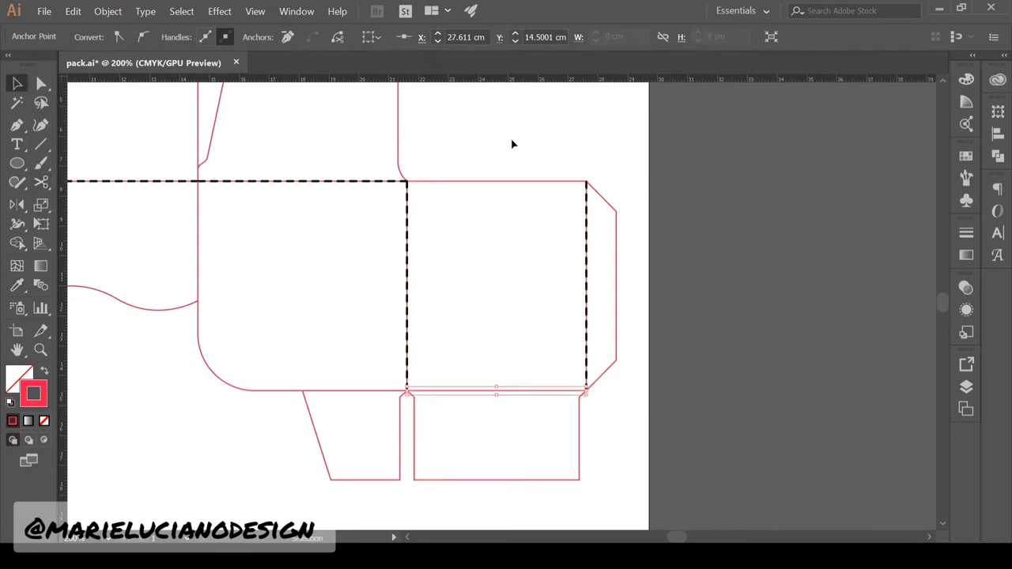
left_click(17, 285)
Cut the lower-left flap at its corners and make its fold dashed
left_click(311, 420)
key("c")
left_click(407, 391)
left_click(18, 83)
left_click(334, 392)
key("i")
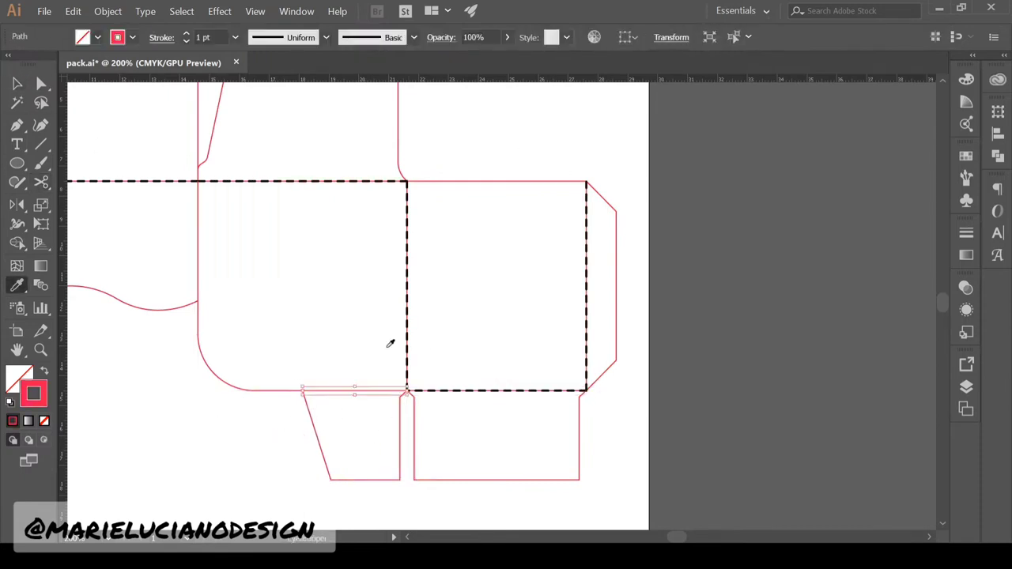
left_click(407, 330)
left_click(306, 414, "ctrl")
Zoom out to the whole dieline and select a red-outlined panel
key("z")
left_click(306, 414, "alt")
left_click_drag(478, 150, 536, 271)
left_click(536, 272, "alt")
left_click(375, 221)
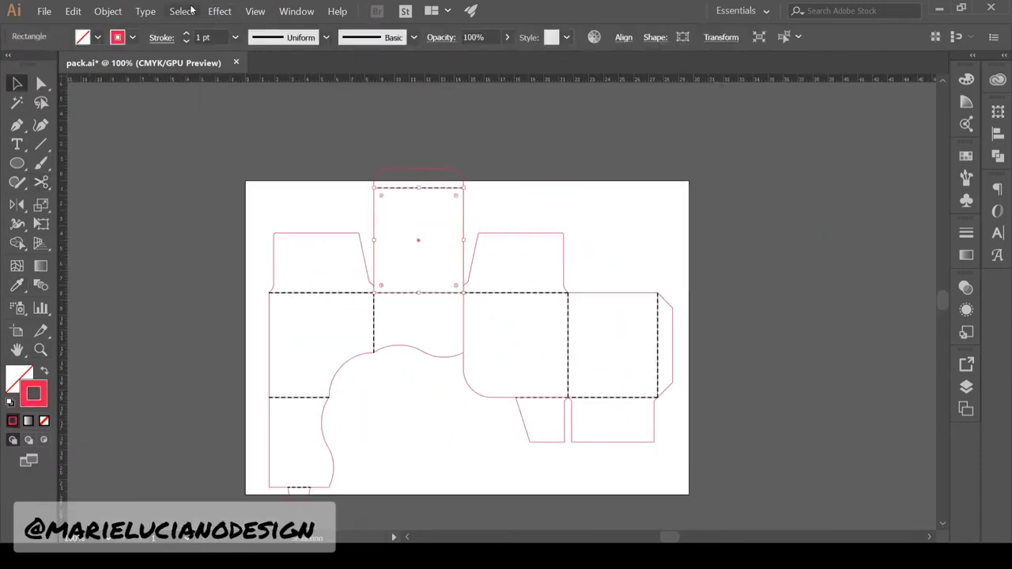
Select all red-stroked panels, fill them solid red, and add points along the wavy edge
left_click(390, 142)
left_click_drag(36, 397, 19, 381)
left_click(183, 352)
key("p")
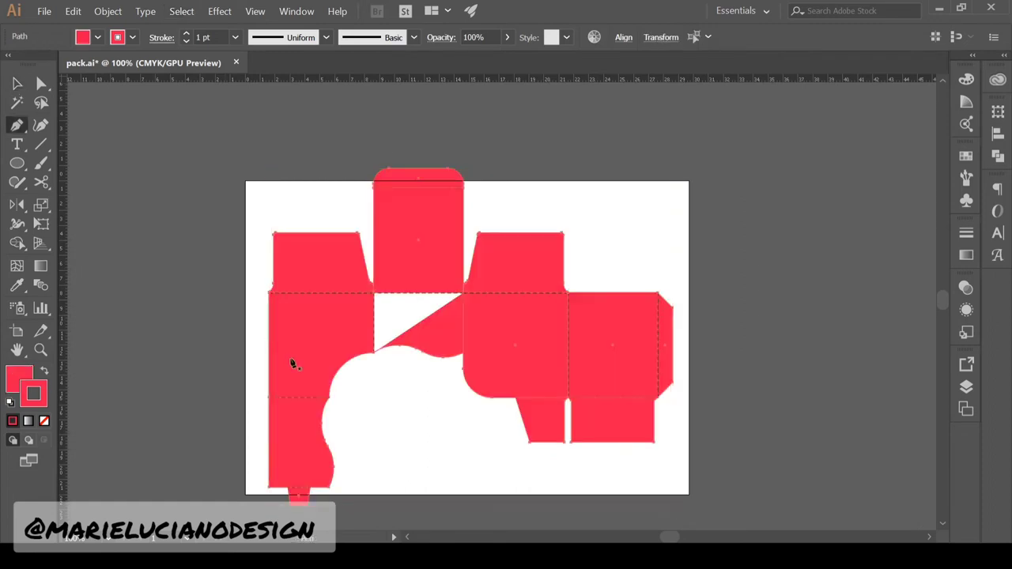
left_click_drag(373, 352, 360, 311)
left_click(382, 280)
key("v")
Unite all red-filled panels into one grouped silhouette with no stroke
left_click(457, 284)
left_click(390, 206)
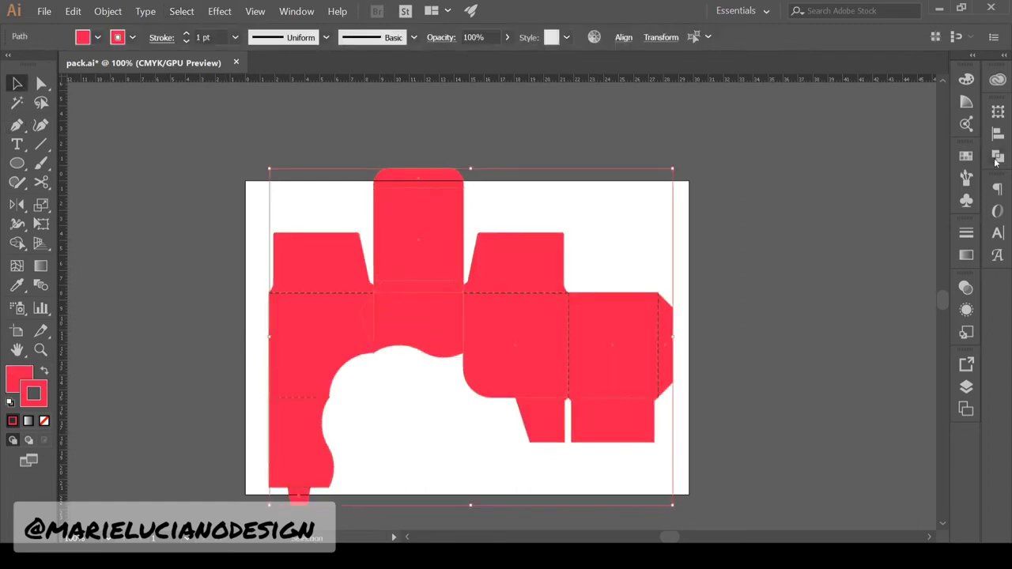
left_click(998, 155)
left_click(838, 141)
key("z")
left_click(311, 422)
Snap the lower shape's corner anchor onto the silhouette seam
left_click(196, 172)
key("a")
left_click(45, 420)
mouse_move(110, 313)
left_mouse_down()
mouse_move(154, 326)
mouse_move(112, 313)
mouse_move(111, 294)
left_mouse_up()
key("v")
left_click(40, 350)
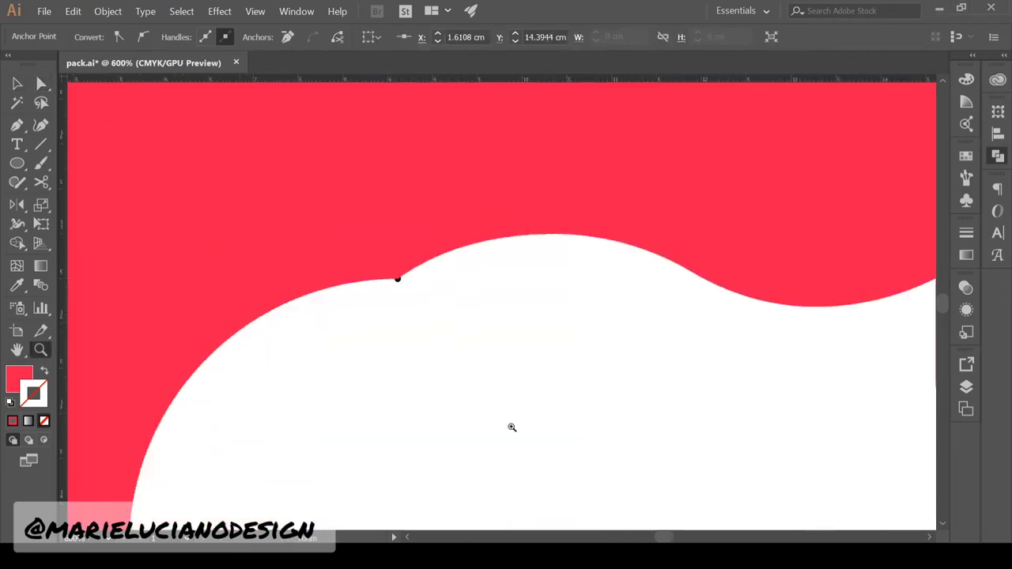
Delete the stray anchor point at the silhouette seam
left_click(513, 427, "alt")
left_click(17, 84)
left_click(316, 269)
left_click(40, 350)
left_click(436, 314)
left_click(483, 324)
key("minus")
left_click(437, 211)
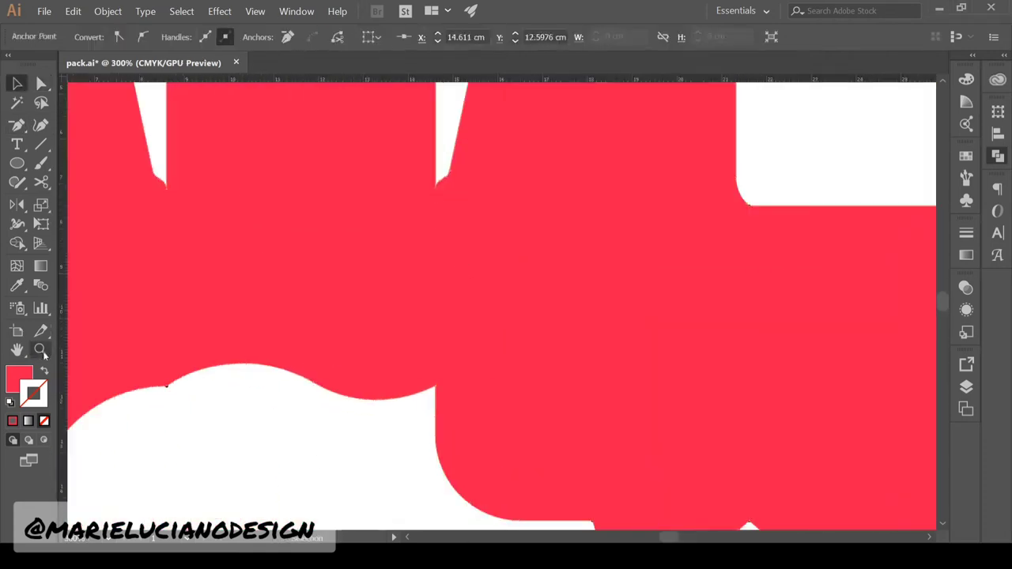
key("ctrl+minus")
key("ctrl+minus")
key("v")
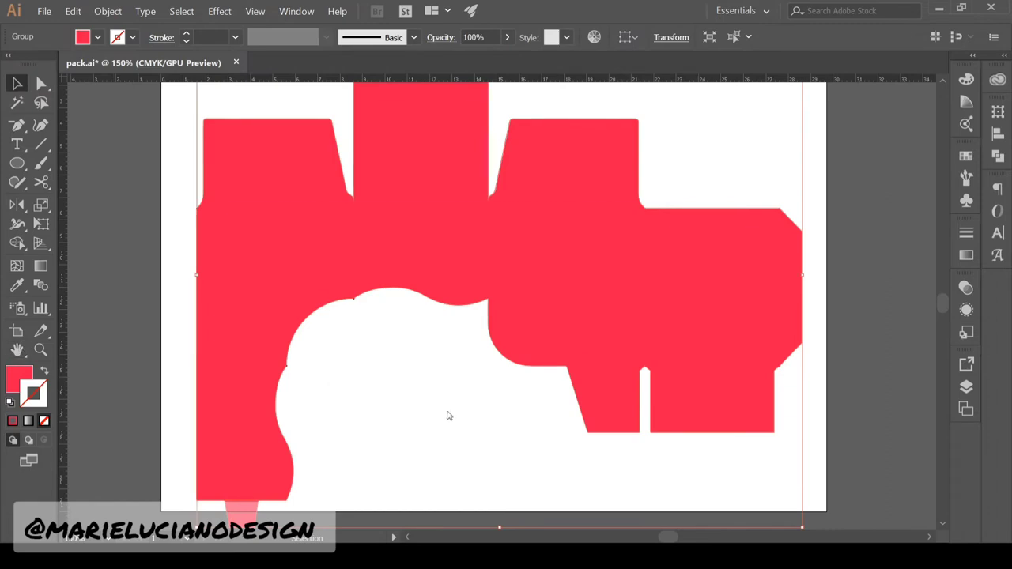
Delete the red silhouette and inspect the underlying dieline
key("Delete")
key("z")
left_click(473, 292)
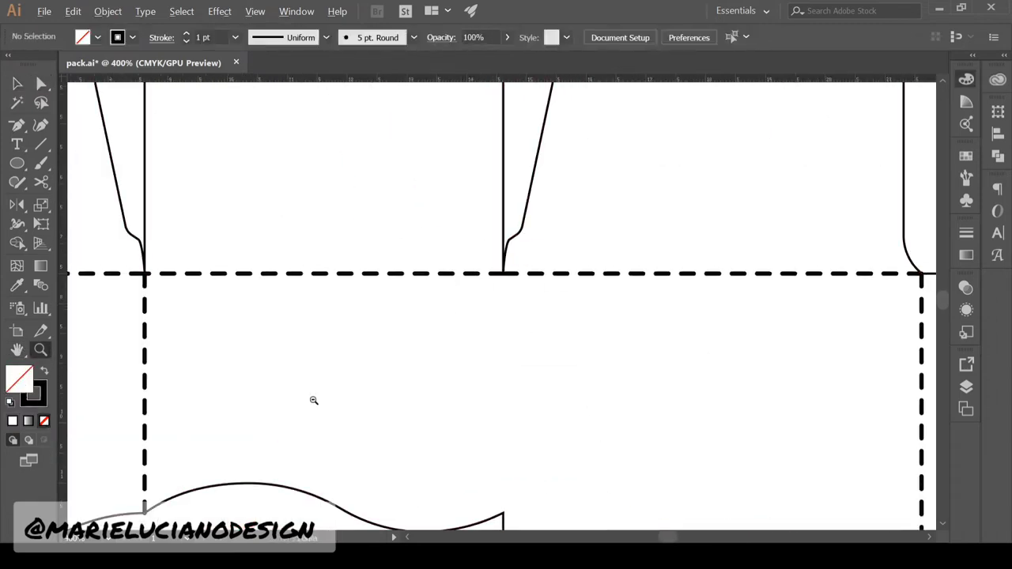
key("ctrl+minus")
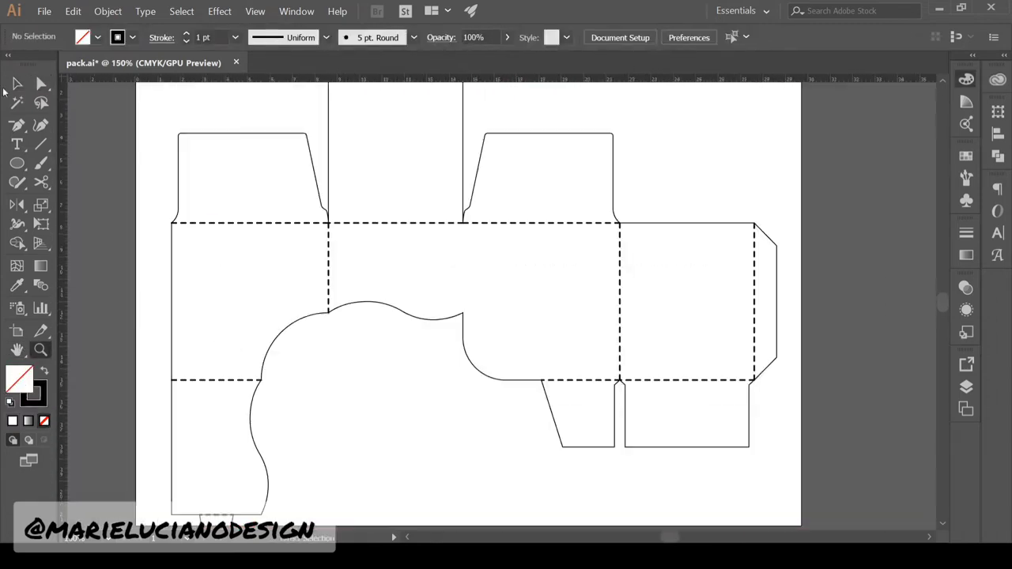
Select all the dashed fold lines and recolour them red
left_click(17, 84)
left_click(237, 223)
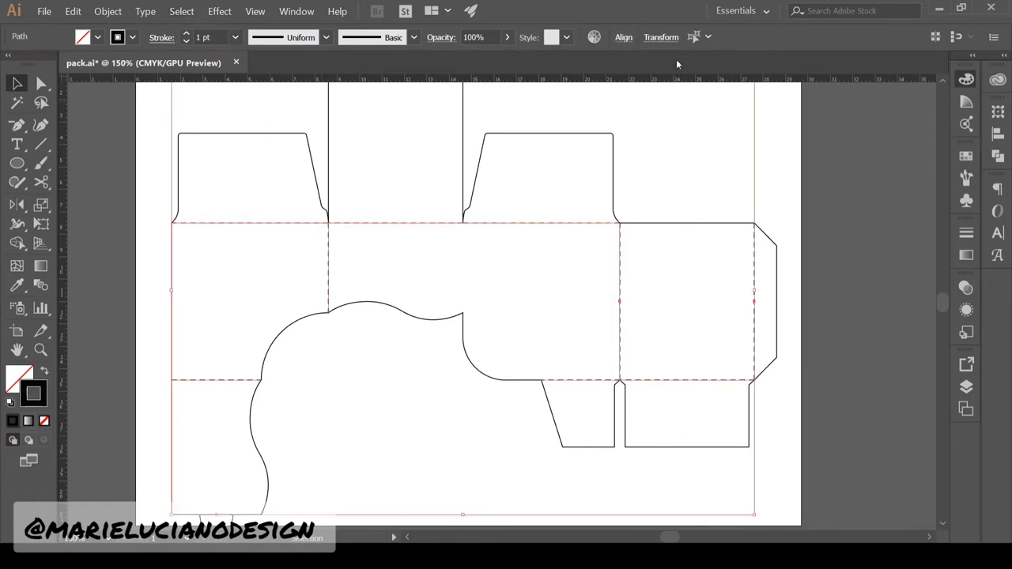
left_click(429, 217)
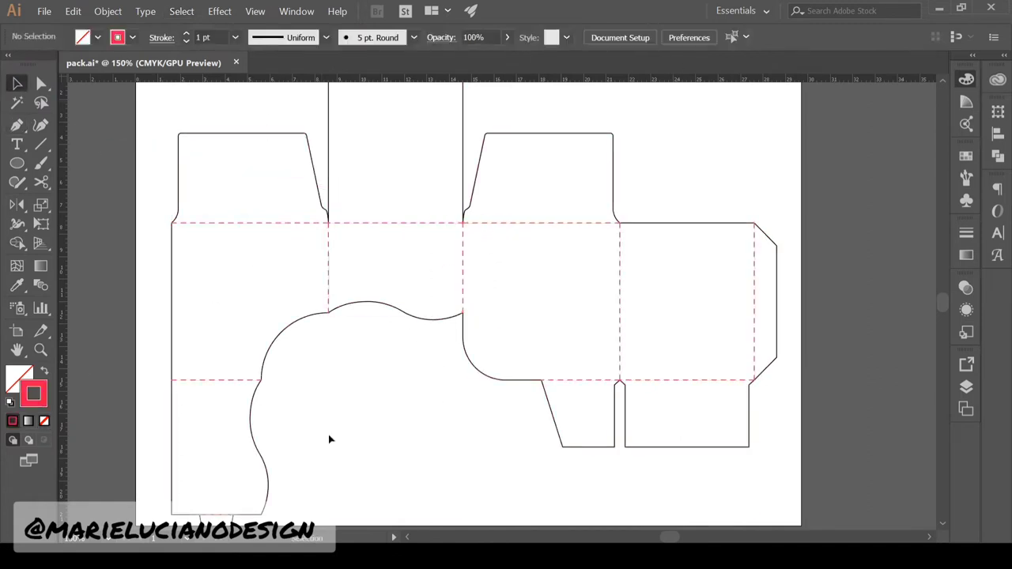
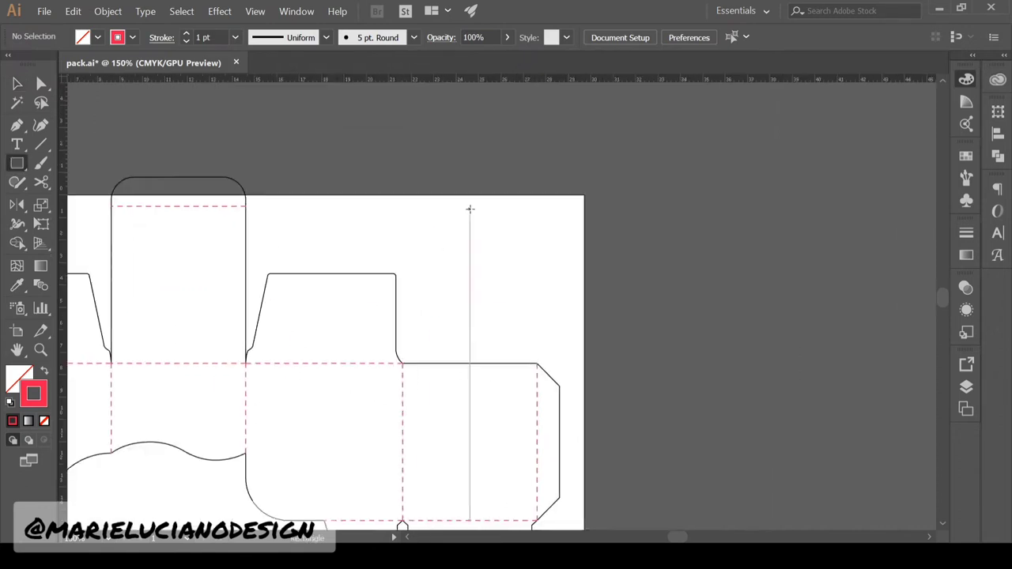
Duplicate the legend square with a black outline and label it CUT LINE
left_click_drag(498, 240, 535, 249)
key("d")
key("t")
left_click(499, 240)
type("CUT%")
key("BackSpace")
type("LINE")
key("Escape")
left_click_drag(535, 249, 535, 225, "alt")
double_click(519, 217)
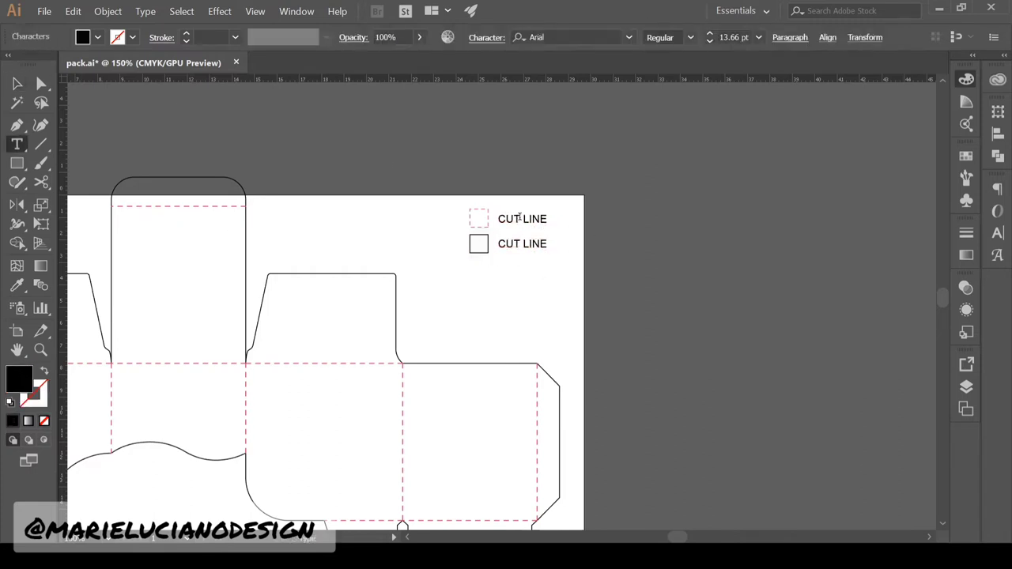
left_click(17, 83)
left_click(143, 133)
Give the dieline outline a 12 pt stroke aligned to the outside
left_click_drag(480, 285, 648, 176)
double_click(41, 350)
left_click(18, 83)
left_click(263, 225)
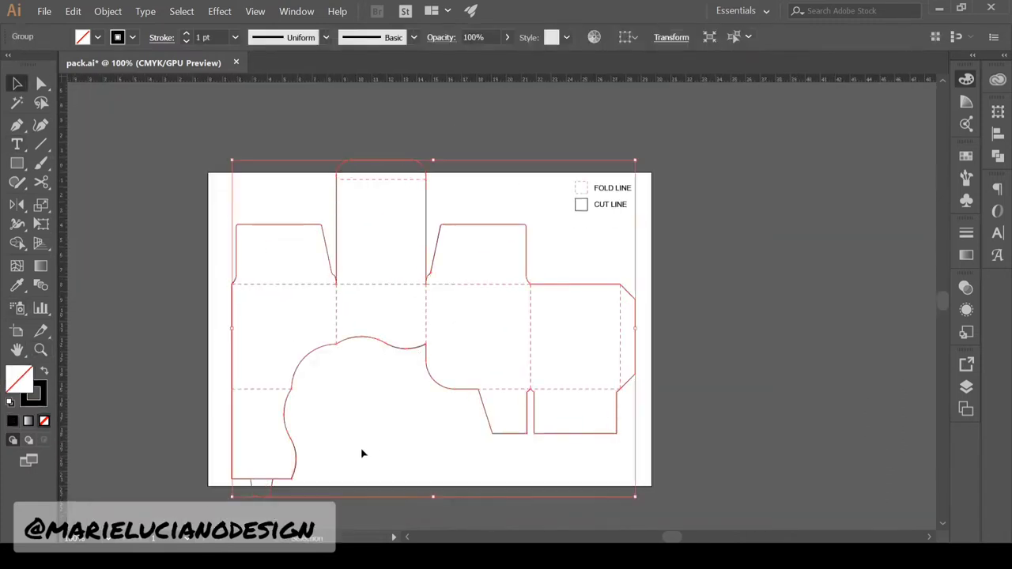
left_click(236, 37)
left_click(260, 293)
left_click(961, 236)
left_click(884, 305)
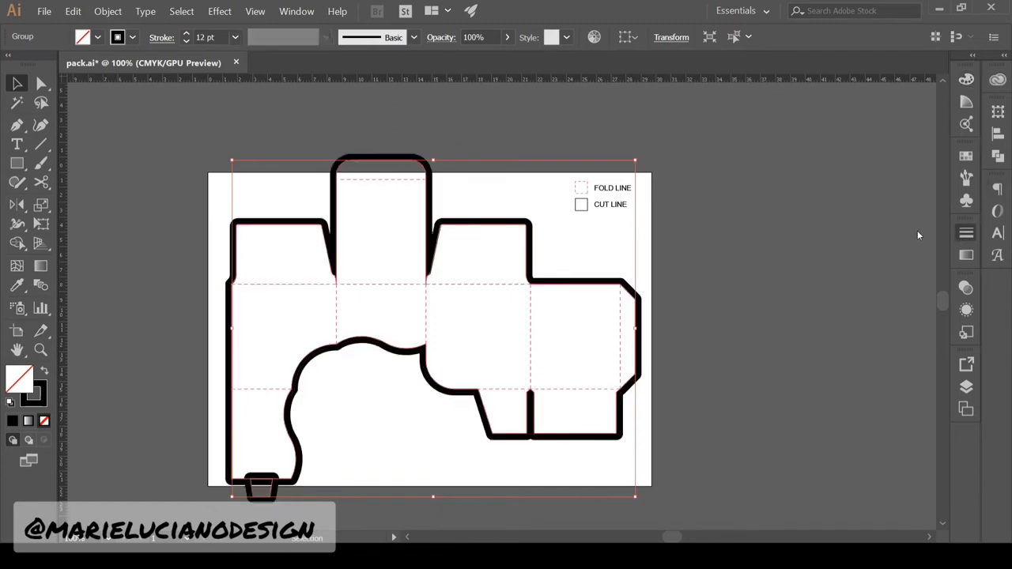
left_click(918, 230)
Outline the thick stroke, unite it with Pathfinder, and swap fill and stroke
left_click(11, 421)
left_click(102, 14)
left_click(340, 387)
left_click(998, 157)
left_click(840, 189)
left_click(45, 373)
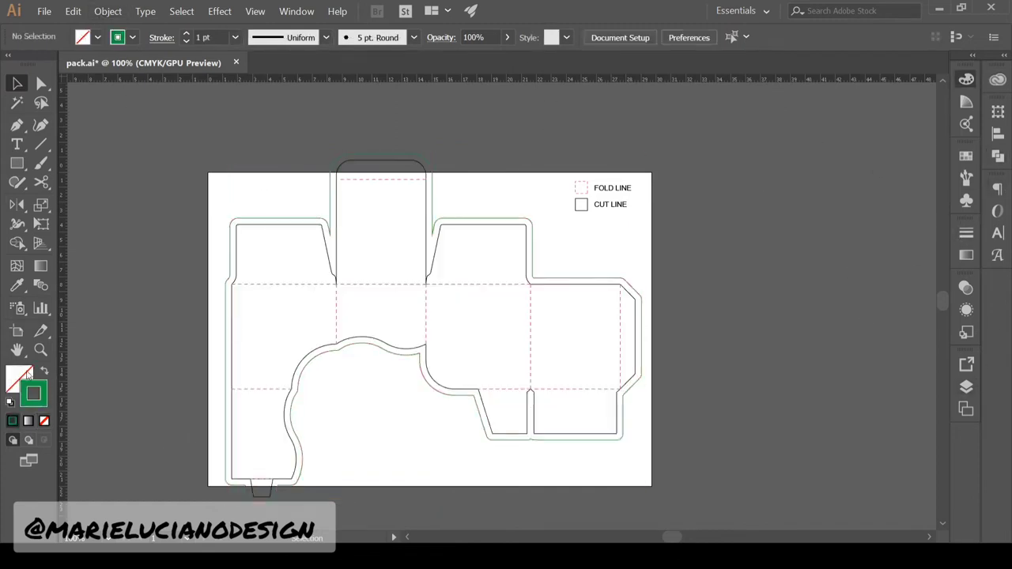
Test a small green square over the outline gap, then delete it
key("m")
scroll(483, 195, "up", 3)
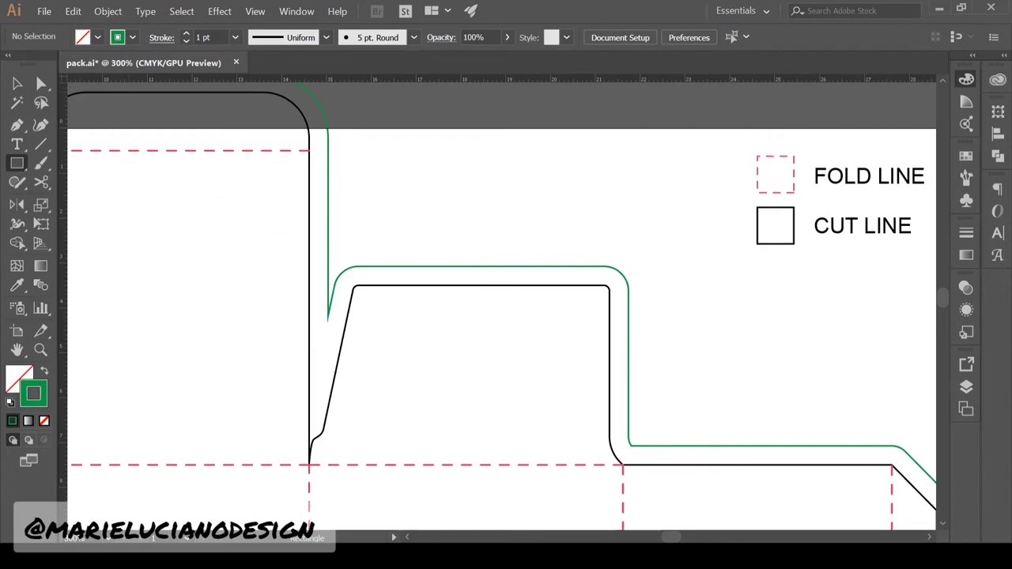
mouse_move(489, 236)
left_mouse_down()
mouse_move(511, 259)
mouse_move(512, 281)
left_mouse_up()
left_click(16, 84)
left_click(45, 372)
left_click_drag(492, 274, 499, 275)
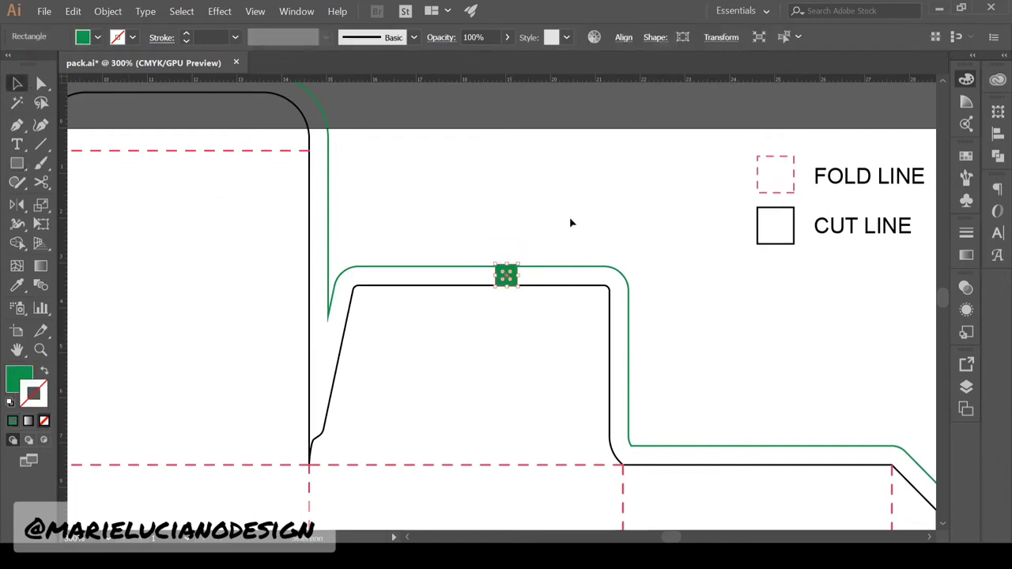
key("Delete")
Copy the CUT LINE legend row as a BLEED entry with a green square
left_click(550, 354, "alt")
key("v")
mouse_move(559, 195)
left_mouse_down()
mouse_move(629, 217)
mouse_move(624, 233)
mouse_move(682, 248)
left_mouse_up()
left_click(573, 202)
left_click(571, 230)
key("i")
left_click(456, 227)
key("t")
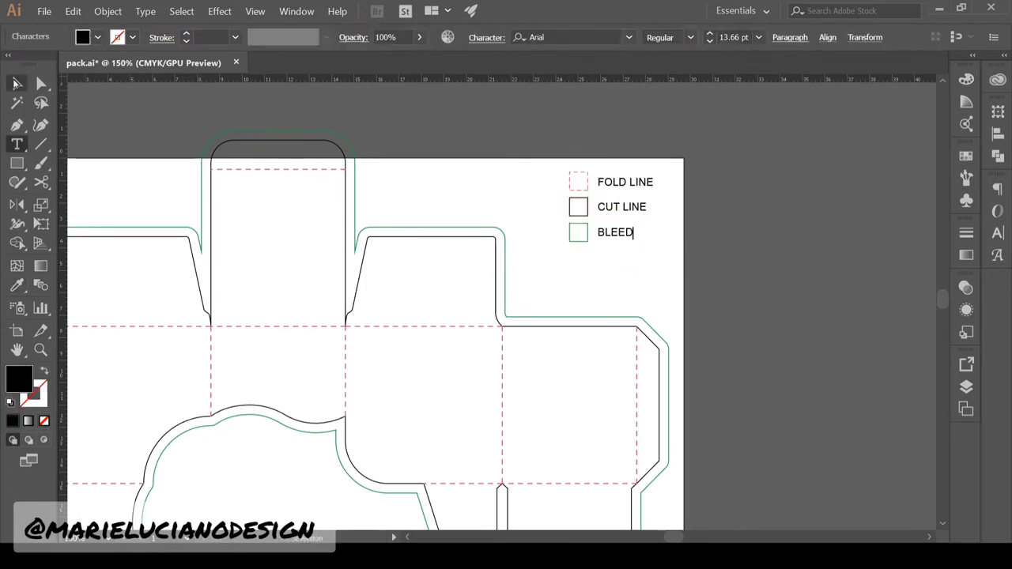
left_click(15, 83)
key("z")
left_click(422, 362, "alt")
Select just the glue tab shape within the cut-line group
key("v")
left_click(785, 333)
left_click(667, 366)
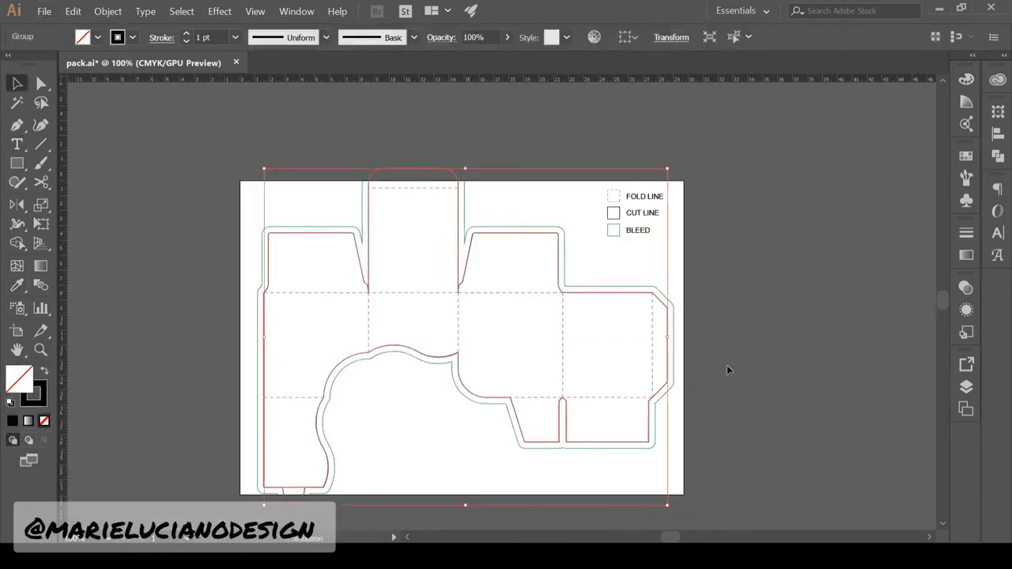
left_click(728, 366)
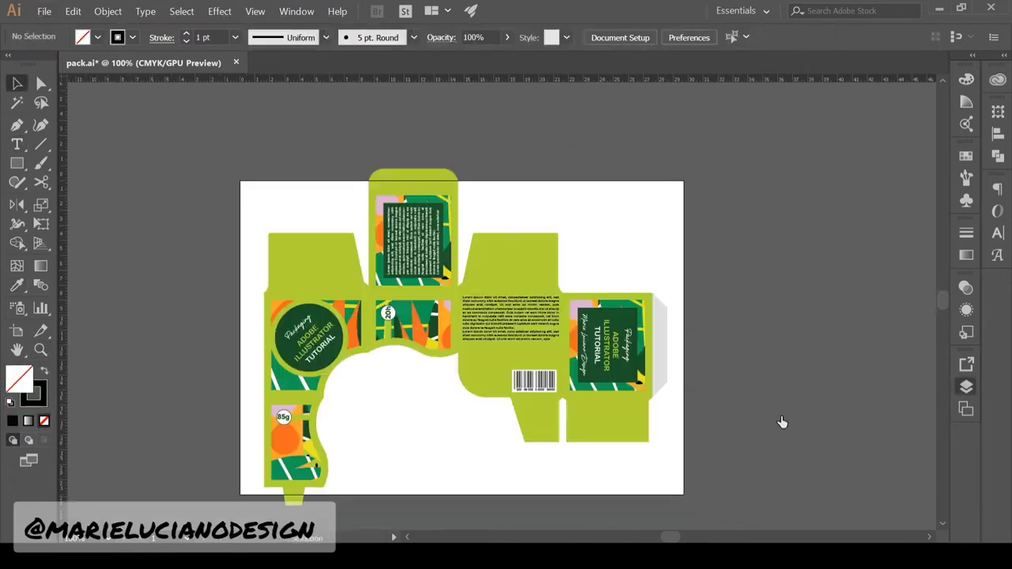
left_click(664, 369, "ctrl")
left_click(676, 458)
left_click(663, 375, "ctrl")
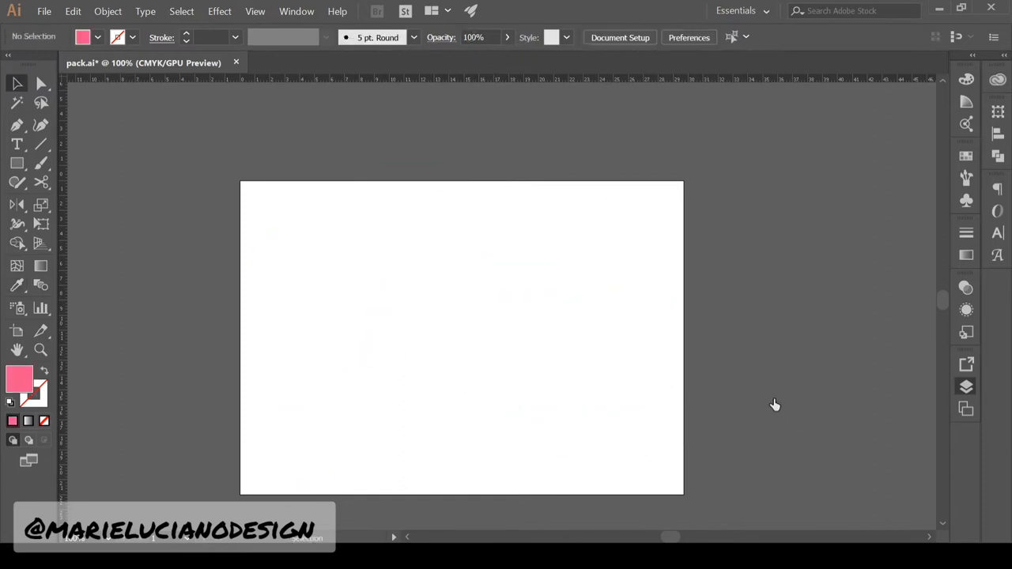
Add a GLUE legend row with a square sampled from the pink glue tab
left_click(869, 306)
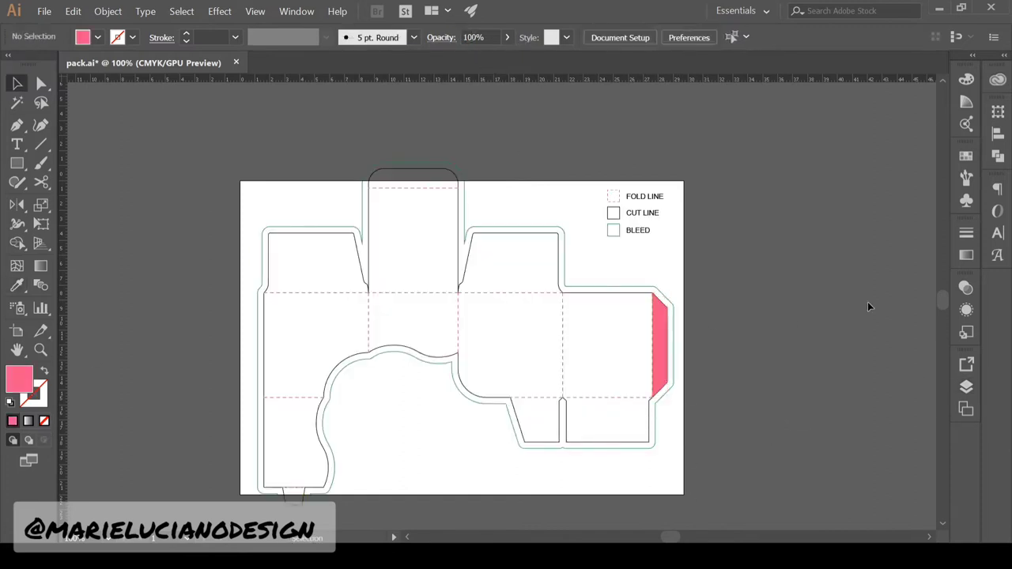
left_click_drag(658, 238, 611, 226)
left_click_drag(649, 231, 666, 250)
left_click(614, 248)
key("i")
left_click(660, 340)
left_click(18, 144)
left_click(17, 83)
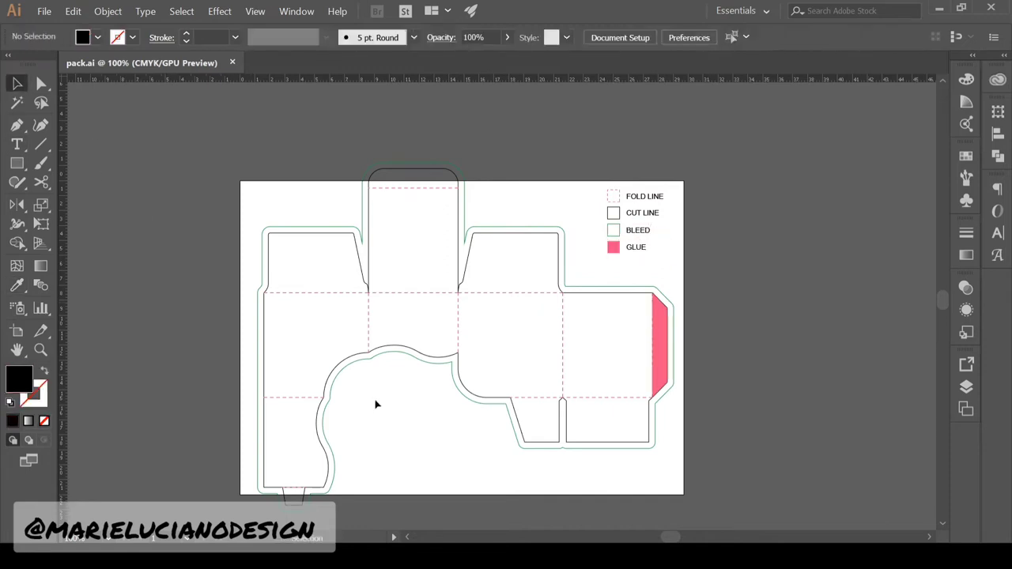
Copy the bottom tab to the right and select the original tab's top points
left_click(40, 350)
double_click(356, 478)
left_click(17, 83)
double_click(281, 358)
left_click_drag(282, 357, 502, 358)
left_click(259, 330)
left_click(41, 83)
left_click(281, 322)
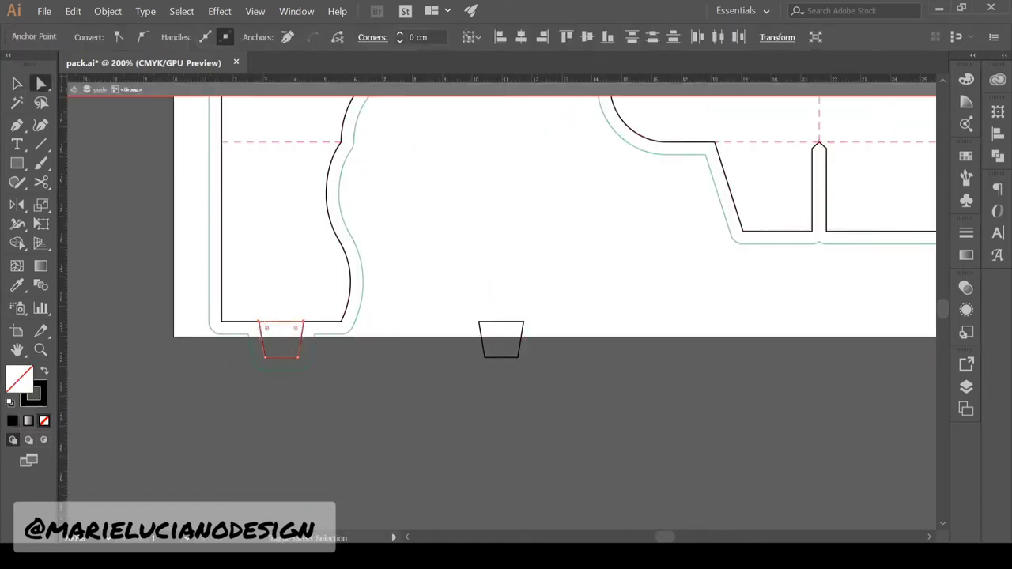
left_click(17, 83)
Unite the bottom tab with the main outline and place the tab copy under the right flap
left_click(998, 156)
left_click(796, 156)
left_click(40, 351)
left_click(601, 220, "alt")
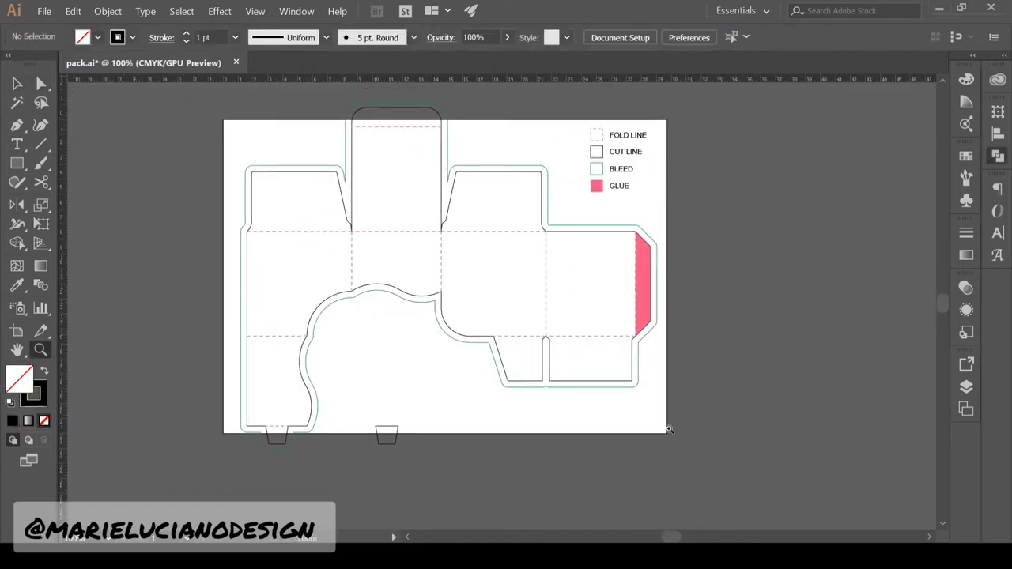
left_click(17, 83)
double_click(397, 429)
left_click_drag(397, 429, 533, 387)
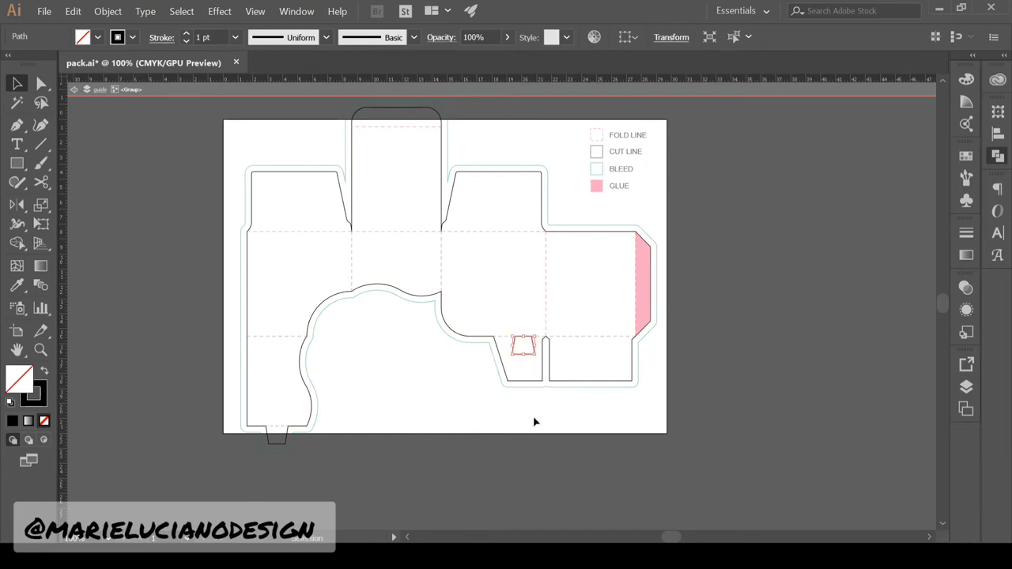
double_click(334, 466)
Draw a dashed fold line across the tab base and move it below the tab
left_click(40, 350)
triple_click(242, 463)
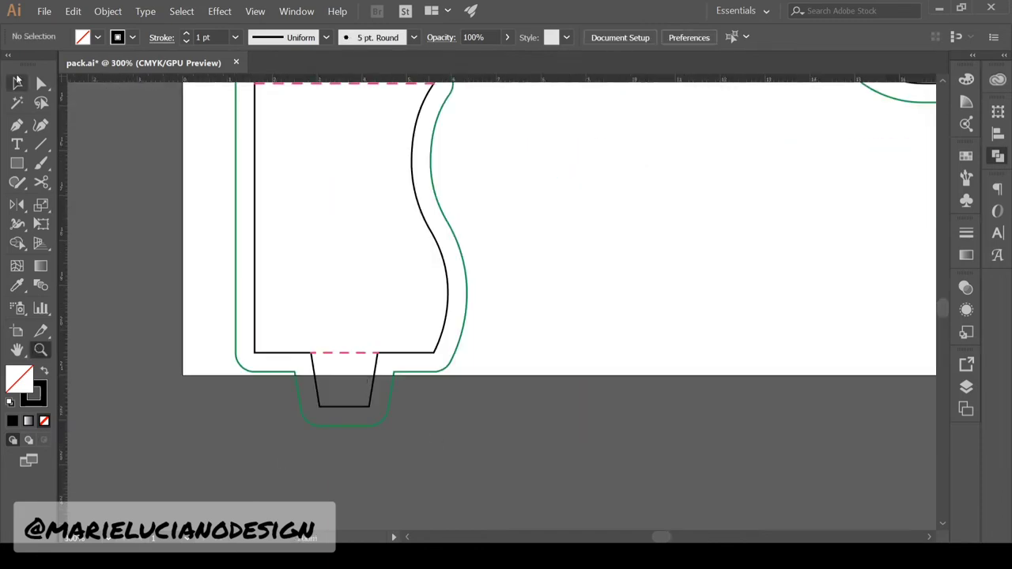
left_click(18, 83)
left_click(344, 352)
left_click(17, 125)
left_click(255, 352)
left_click(434, 352)
left_click(17, 83)
left_click(43, 393)
left_click_drag(366, 357, 358, 464)
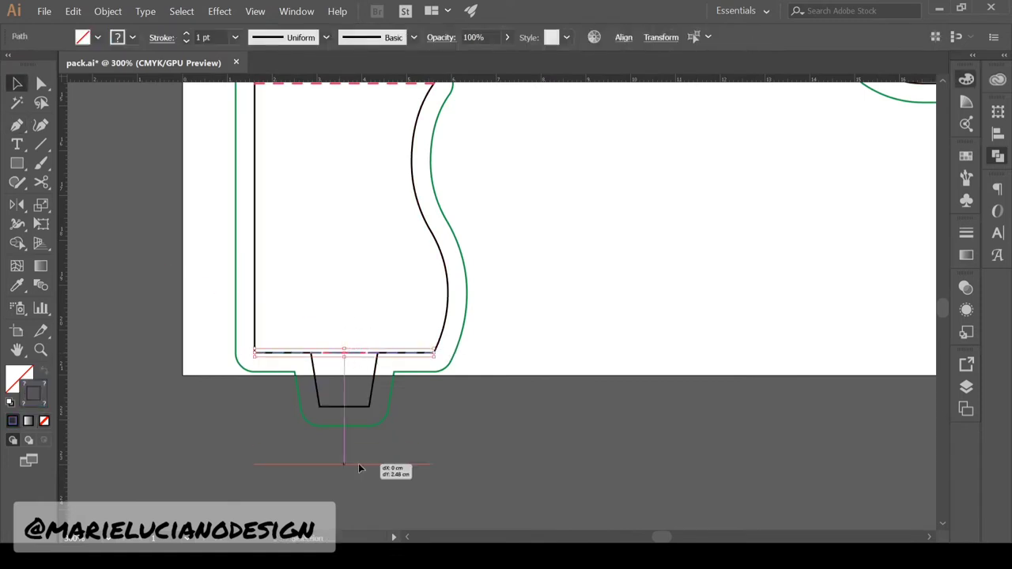
left_click(245, 454)
left_click_drag(245, 452, 406, 515)
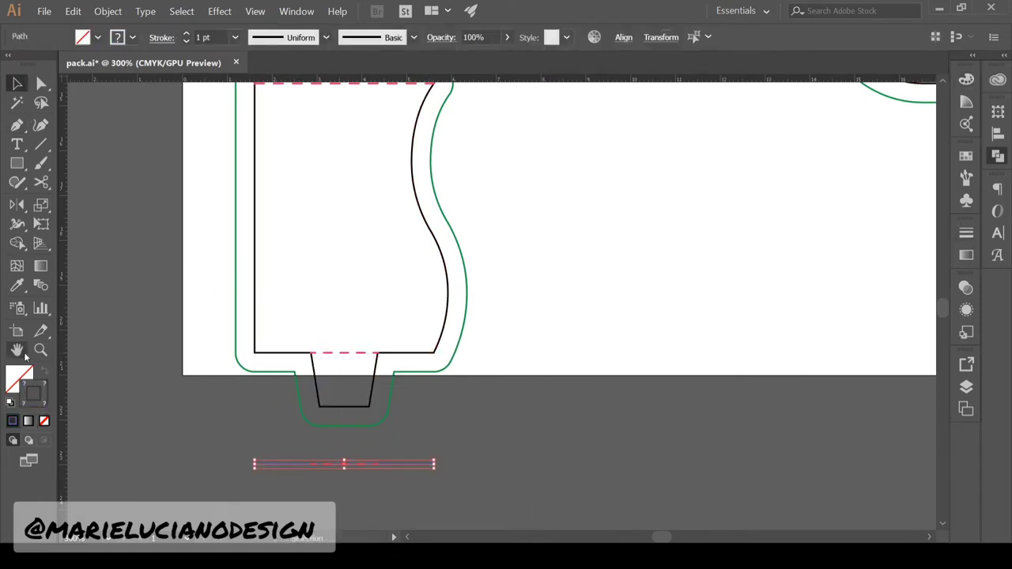
Cut the trapezoid slot out of the dieline group and paste it onto the tab
left_click(40, 350)
double_click(130, 317, "alt")
left_click(17, 83)
left_click(130, 364)
left_click(252, 352)
double_click(601, 228)
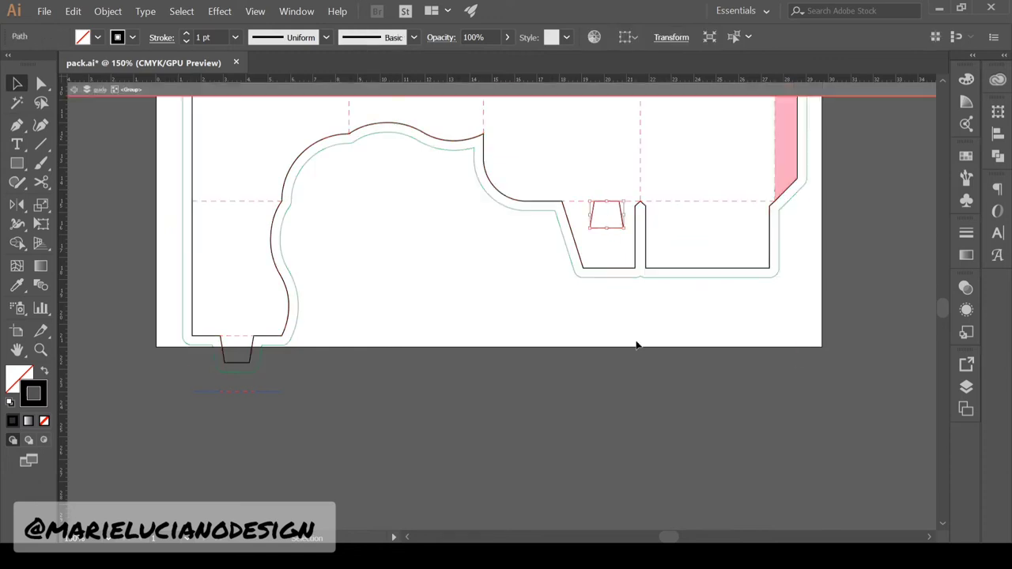
double_click(638, 346)
double_click(601, 228)
key("ctrl+x")
double_click(260, 416)
key("ctrl+v")
left_click_drag(512, 314, 252, 416)
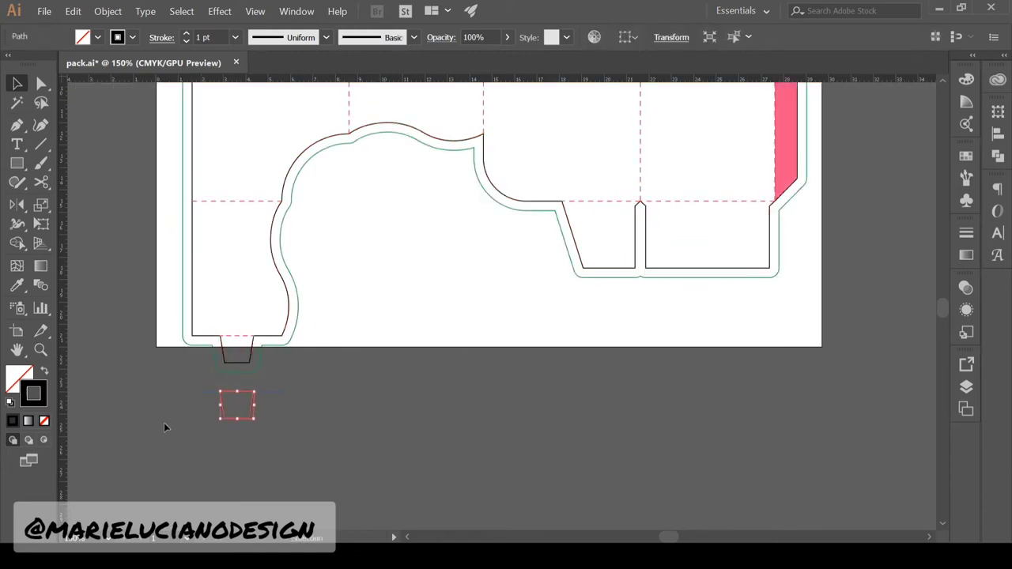
left_click(165, 425)
Send the trapezoid to the back, behind the fold lines
left_click(40, 351)
triple_click(133, 457)
left_click(17, 83)
left_click(458, 314)
key("ctrl+shift+bracketleft")
left_click(293, 318)
key("ctrl+minus")
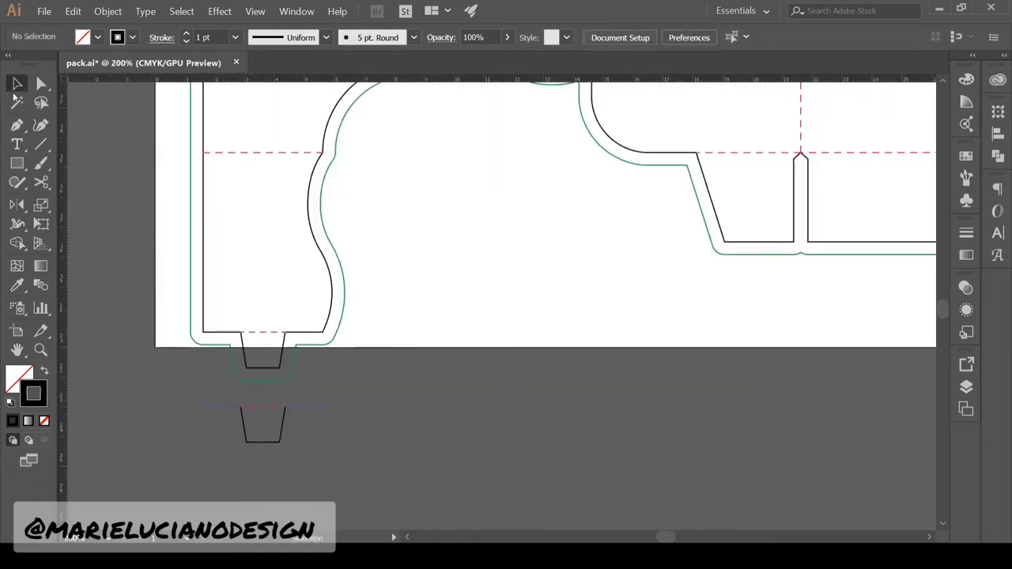
left_click(287, 424)
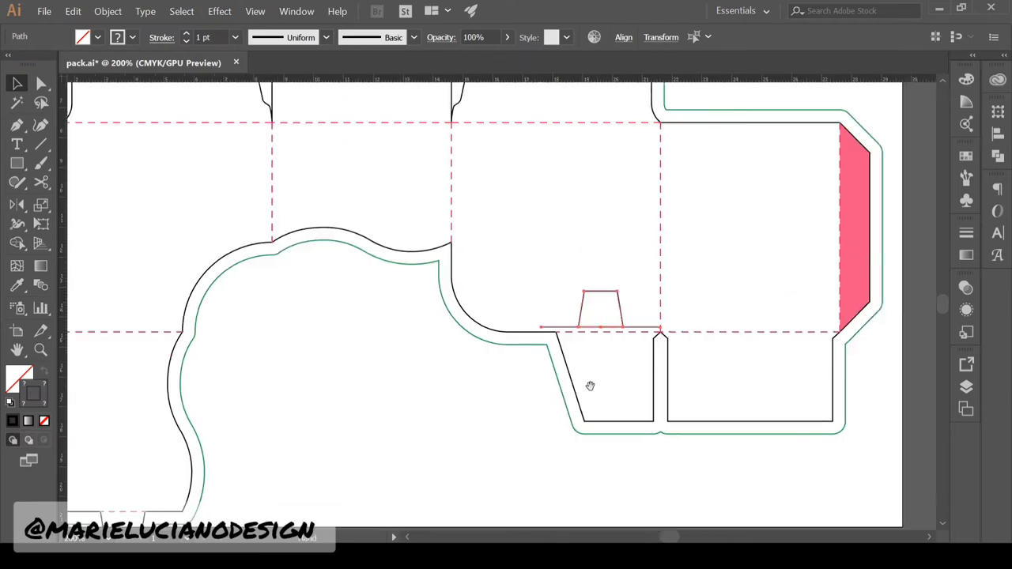
Move the trapezoid onto the dashed fold line, then delete it, keeping its base line
key("ctrl+plus")
left_click(18, 83)
left_click_drag(385, 202, 385, 212)
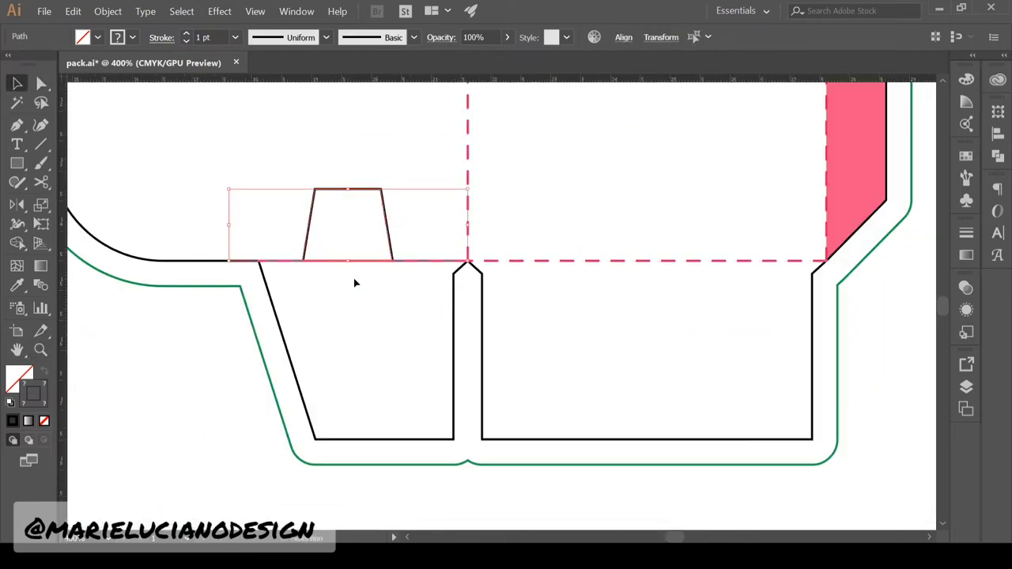
key("Delete")
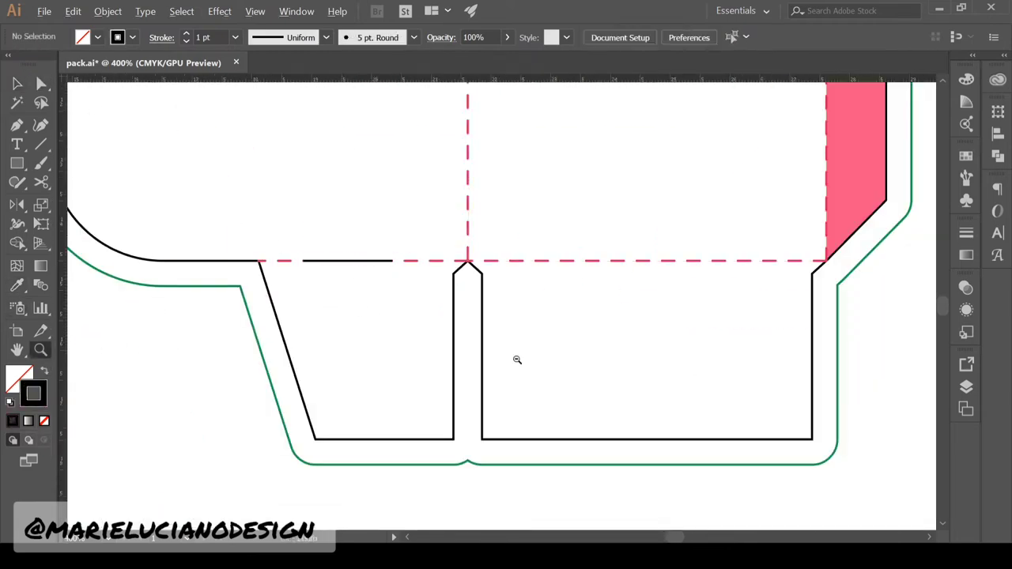
key("ctrl+1")
key("v")
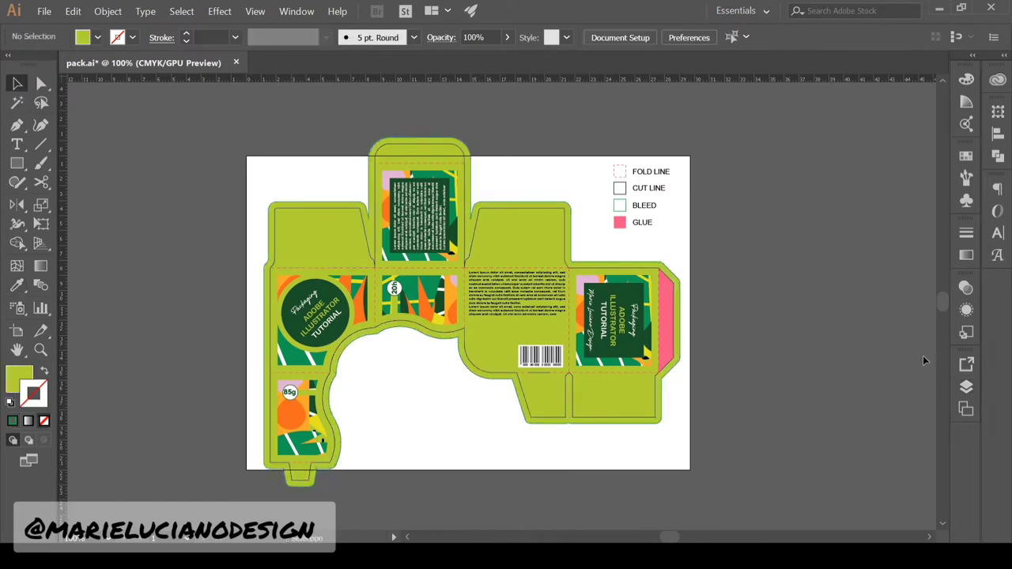
Resize the artboard to 42 x 29.7 cm and save the file
key("ctrl+minus")
key("shift+o")
type("29.7")
left_click_drag(779, 37, 739, 38)
type("42")
key("Tab")
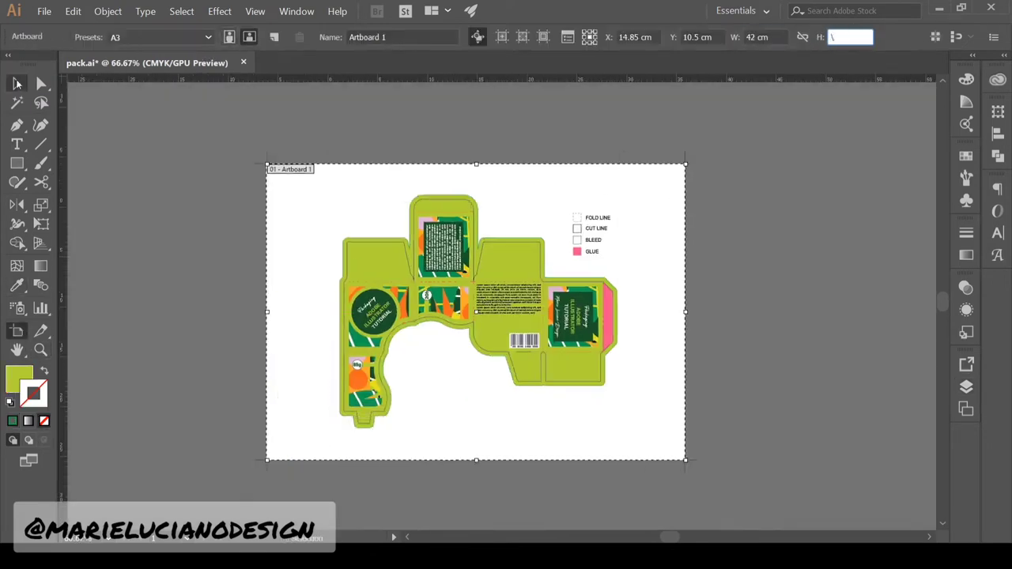
left_click(17, 83)
key("ctrl+s")
Zoom in to 150% and enter the back panel group in isolation
left_click(40, 350)
left_click(480, 319)
left_click(661, 288)
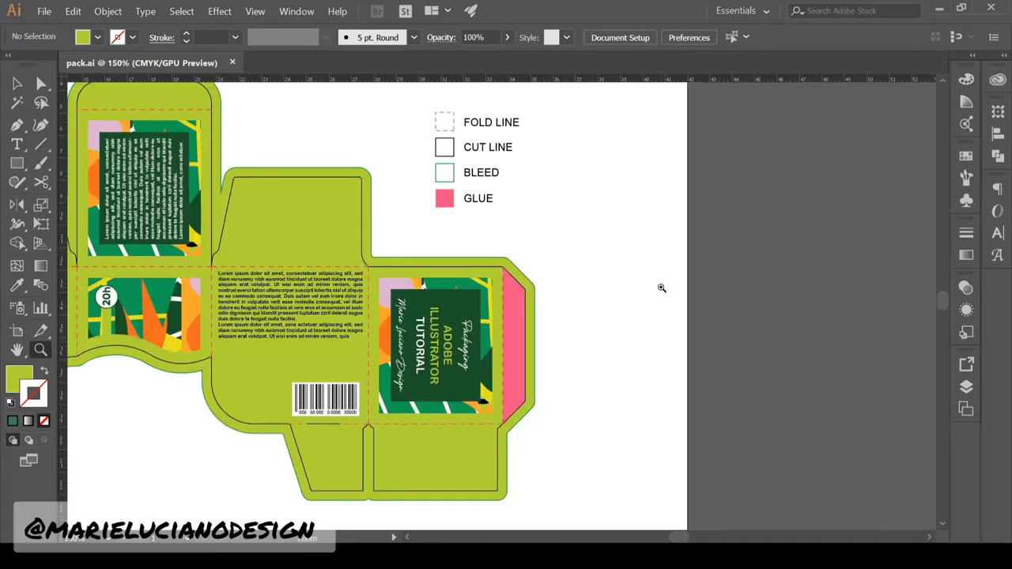
scroll(373, 400, "left", 3)
left_click(17, 84)
left_click(372, 401)
double_click(372, 400)
Type a designer credit line with the designer's name beside the 20h badge
left_click(17, 144)
left_click(248, 299)
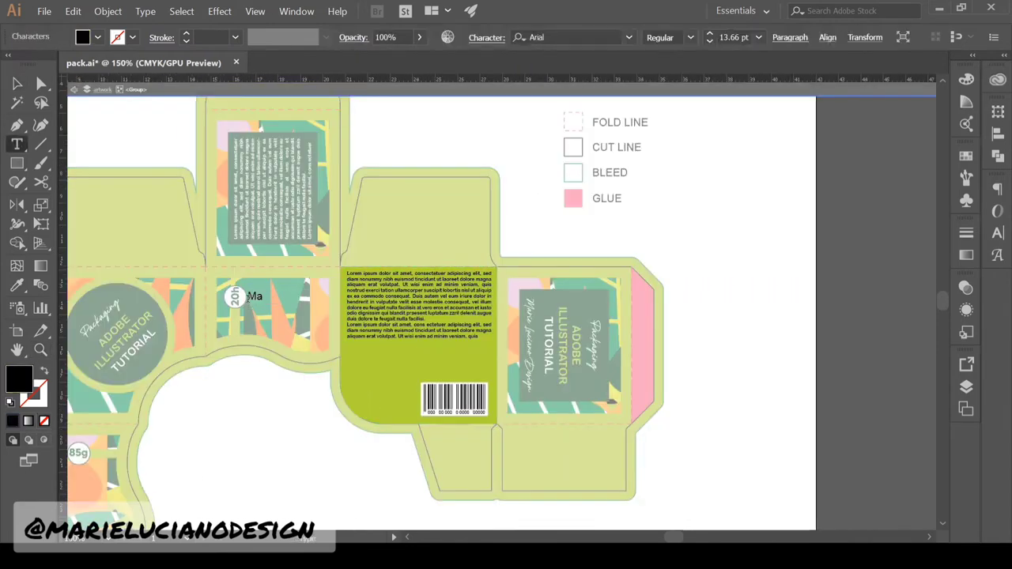
key("BackSpace")
left_click(17, 83)
Right-align the credit text, make it white, and move it beside the barcode
left_click(998, 189)
left_click(884, 204)
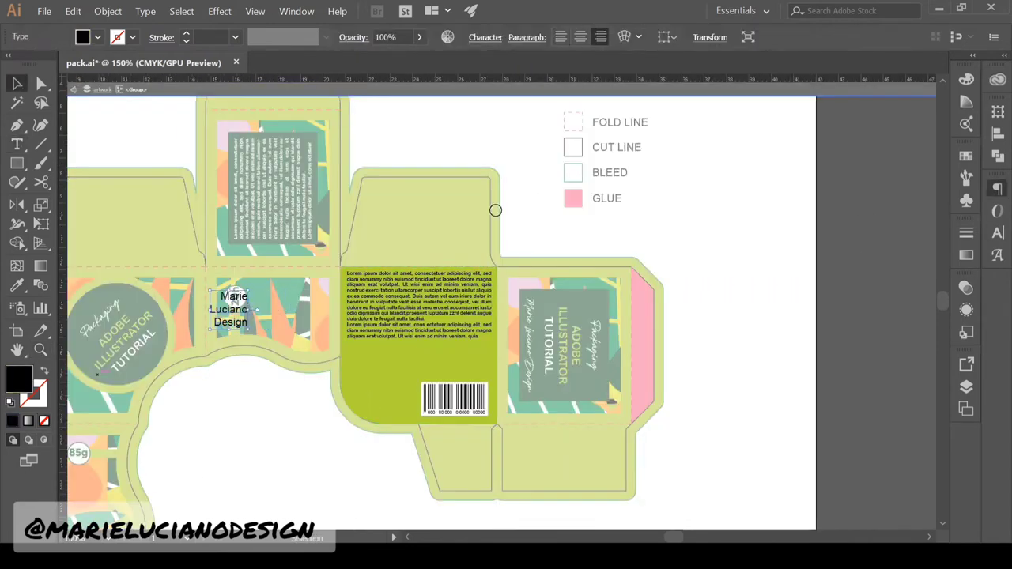
left_click(98, 37)
left_click(997, 232)
left_click(340, 455)
left_click_drag(396, 414, 415, 383)
left_click(443, 442)
Add the 'Follow me on FB and Youtube' line in the white centred style on the back panel
left_click(17, 144)
left_click(256, 314)
type("Follow me on FB and Youtube")
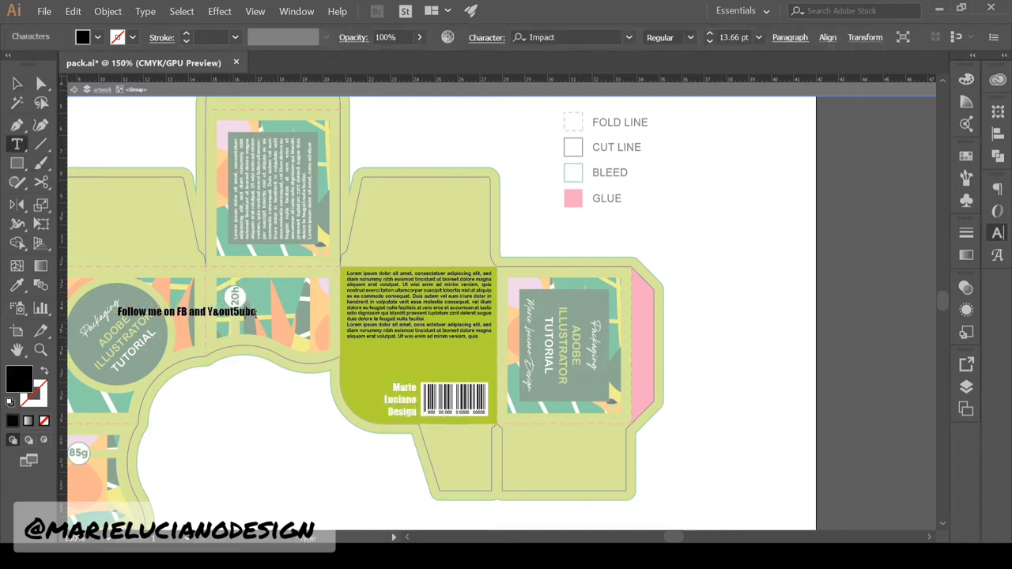
left_click(17, 83)
left_click(18, 286)
left_click(548, 348)
left_click_drag(218, 313, 418, 349)
Scale the Follow me line down to fit, shift it right, and make it dark green without stroke
left_click(18, 83)
left_click_drag(501, 353, 479, 353)
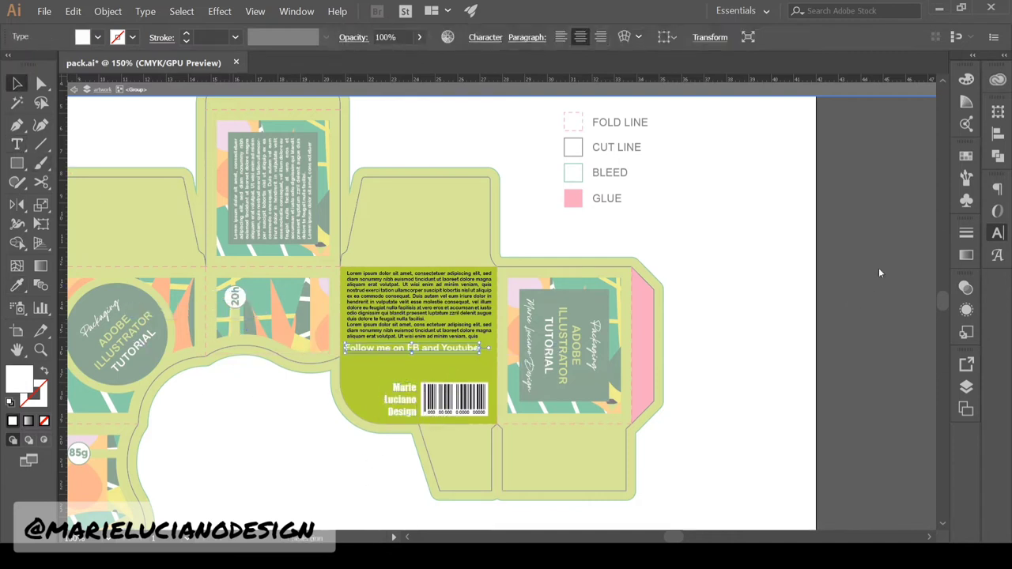
left_click_drag(418, 349, 423, 349)
left_click(17, 286)
left_click(117, 307)
left_click(132, 37)
left_click(119, 59)
left_click(17, 83)
left_click(759, 332)
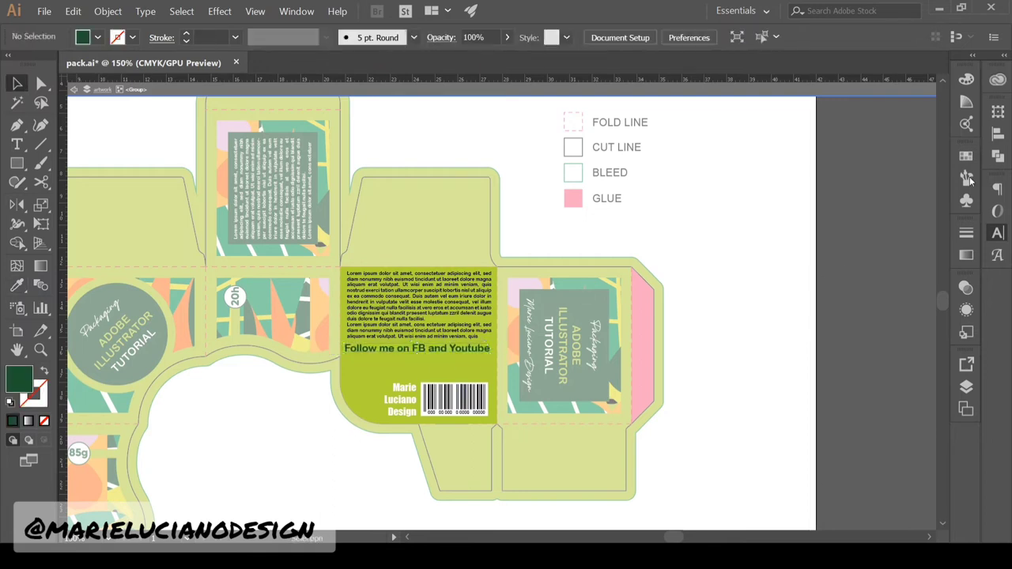
Add right-aligned 'Adobe Illustrator Tutorials' text onto the green back panel
left_click(17, 144)
left_click(248, 299)
type("Adobe")
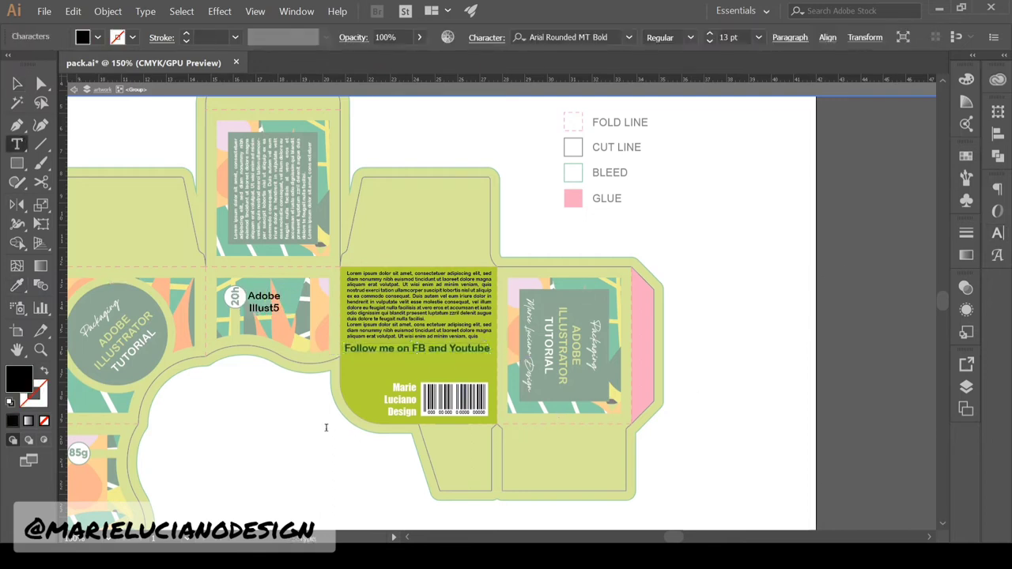
left_click(17, 83)
left_click_drag(268, 316, 483, 374)
double_click(445, 361)
key("BackSpace")
left_click(17, 83)
left_click(998, 189)
Color the Adobe Illustrator Tutorials text dark green with no outline
left_click(17, 285)
left_click(74, 397)
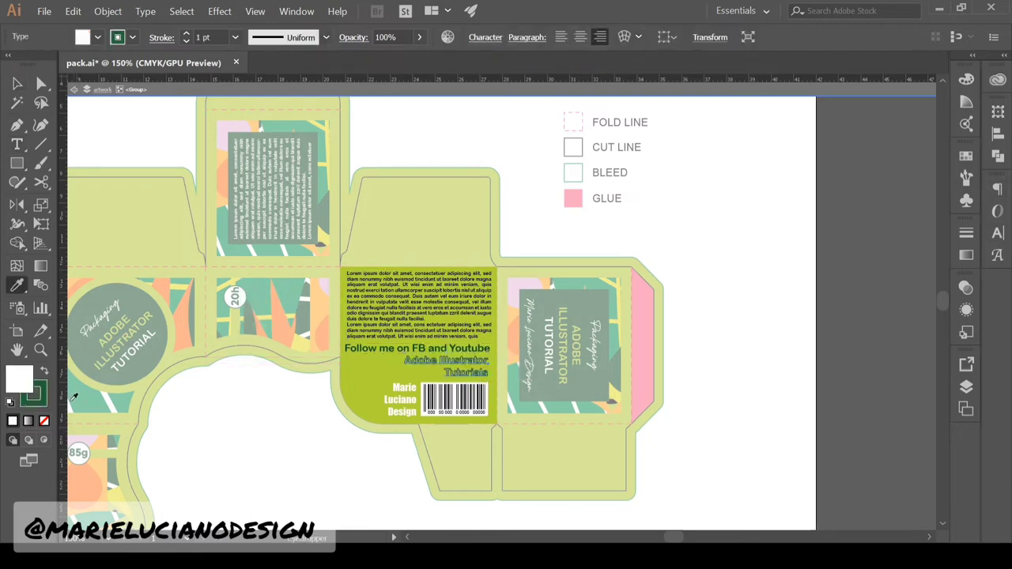
left_click(44, 421)
left_click(17, 83)
left_click(442, 348)
left_click(506, 481)
left_click(465, 373)
left_click(17, 286)
Recolor the Follow me heading orange
left_click(17, 83)
left_click(427, 348)
left_click(17, 285)
left_click(591, 281)
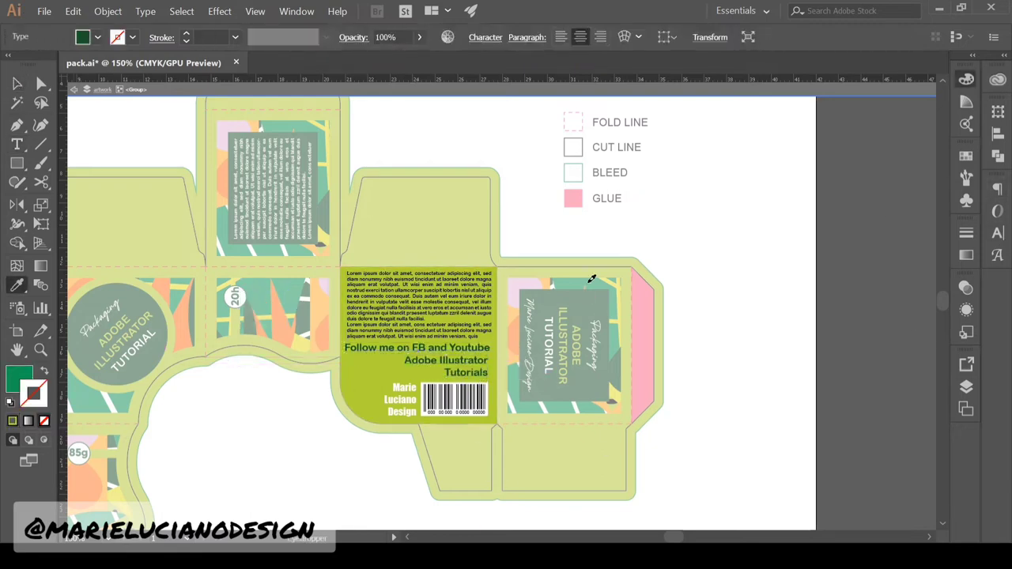
Narrow the Lorem ipsum text block and move the orange heading down slightly
left_click(93, 478)
left_click(17, 83)
double_click(245, 443)
double_click(366, 332)
left_click_drag(491, 310, 487, 312)
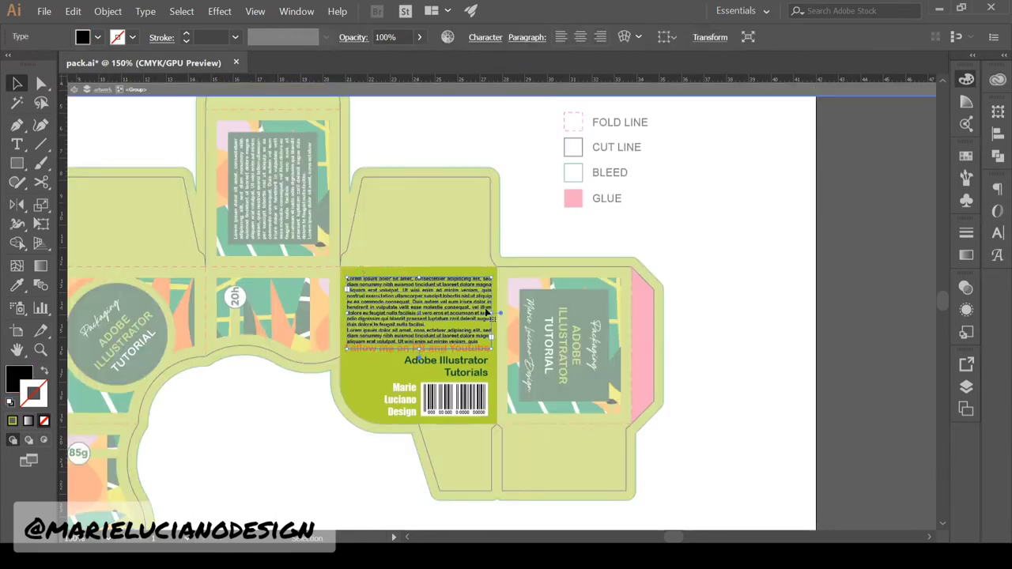
left_click(522, 474)
left_click(414, 339)
left_click_drag(406, 348, 417, 353)
Replace the trailing 'quis,' in the Lorem ipsum text with a period
double_click(364, 348)
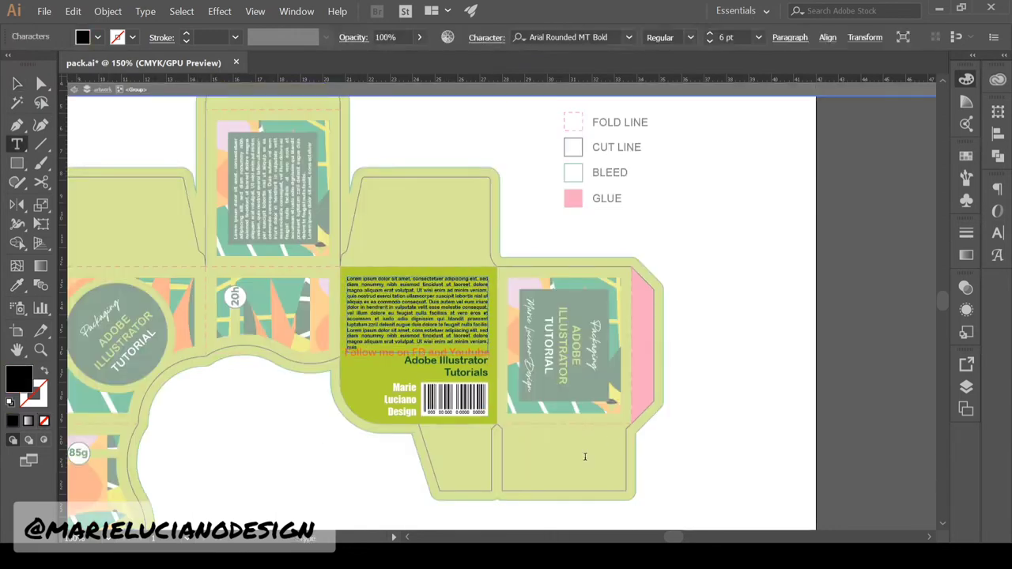
key("BackSpace")
key("BackSpace")
key("BackSpace")
key("BackSpace")
key("BackSpace")
key("BackSpace")
type(".")
left_click(17, 83)
left_click(522, 470)
Nudge the tutorials text down and narrow the Follow me heading
left_click(464, 376)
key("Down")
key("Down")
key("Down")
key("Down")
left_click(463, 353)
left_click(998, 232)
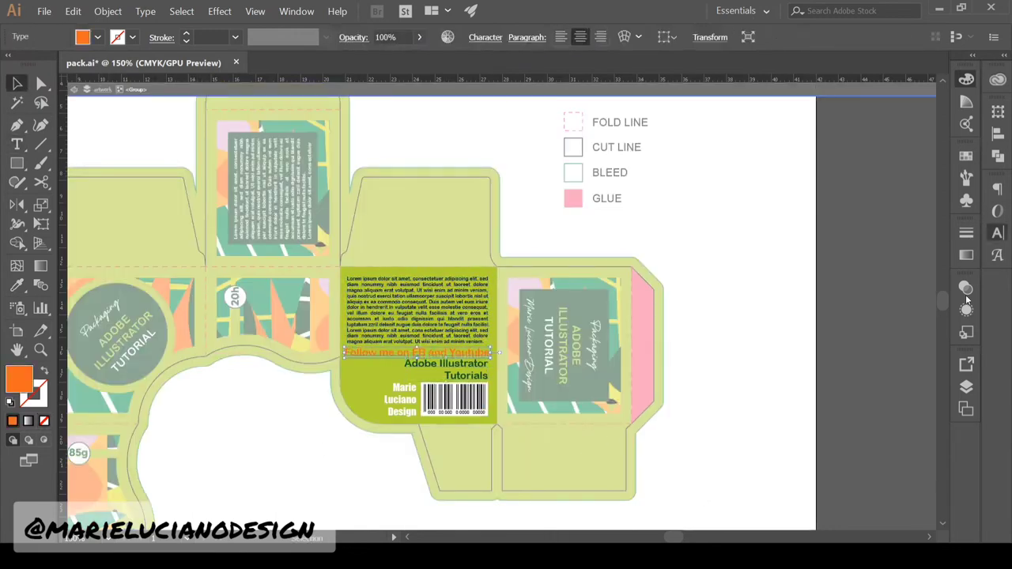
left_click(966, 298)
Shrink the tutorials text, set it to all caps, and tighten its line spacing
left_click(466, 366)
left_click(964, 186)
left_click(966, 217)
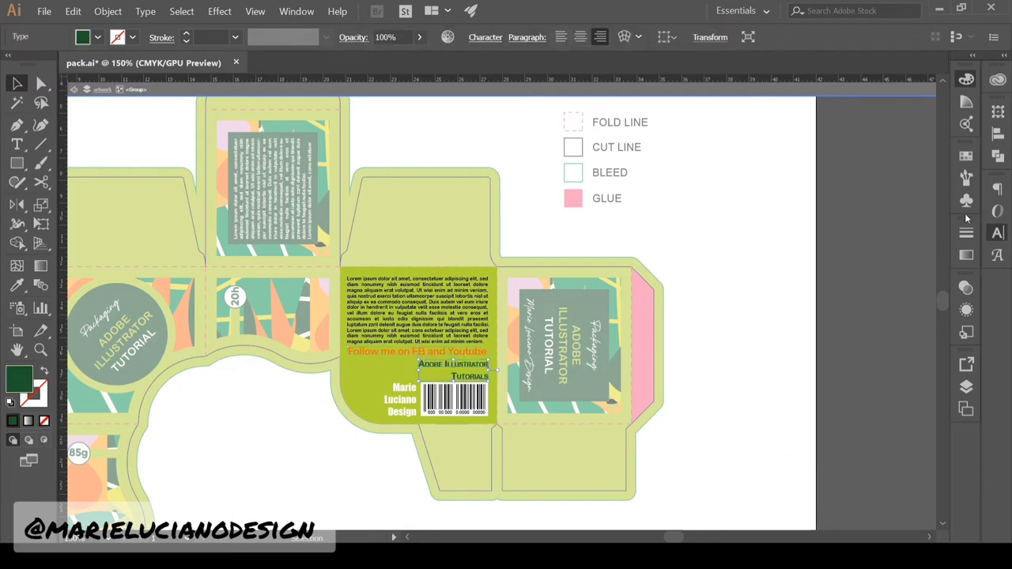
left_click(145, 12)
left_click(390, 203)
left_click(728, 316)
left_click(998, 233)
left_click(466, 365)
left_click(998, 233)
left_click(947, 129)
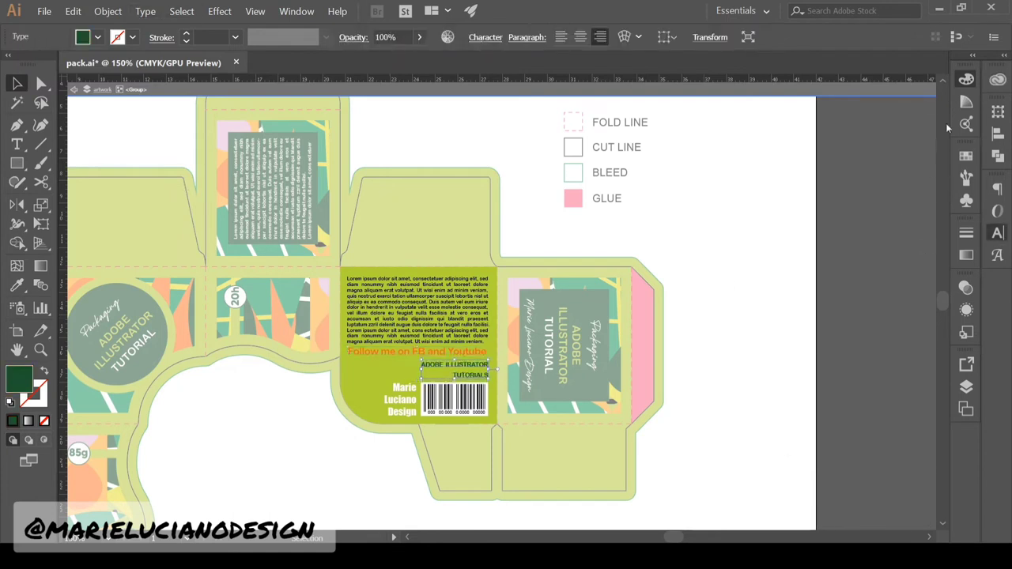
left_click(728, 316)
left_click(467, 366)
Nudge the Follow me heading down, exit the isolated group, and save pack.ai
left_click(463, 353)
key("Down")
key("Down")
key("Down")
double_click(830, 437)
key("ctrl+s")
left_click(465, 323, "ctrl+alt")
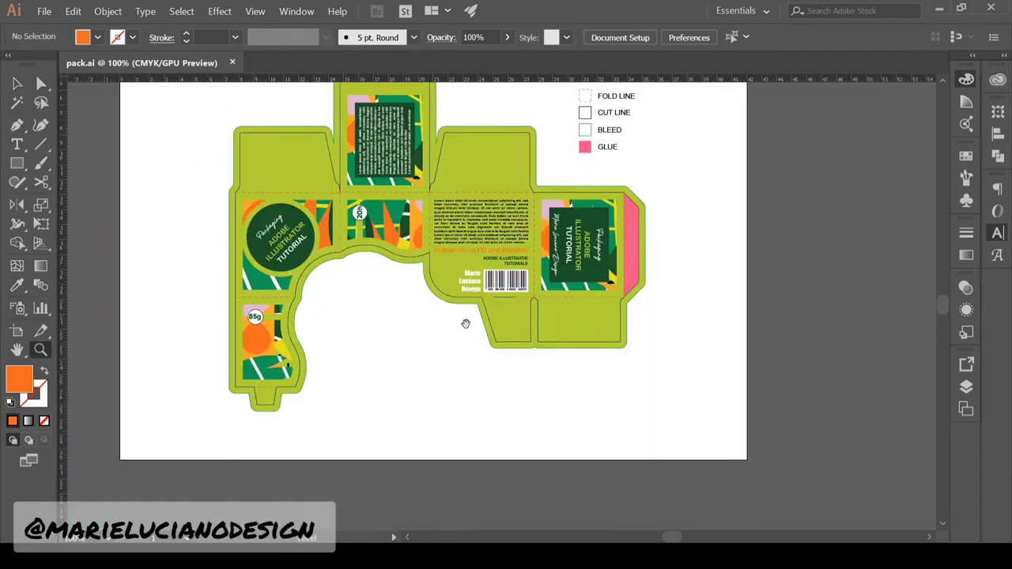
Copy the front panel's green rectangle into Untitled-1 and rotate it 90°
left_click_drag(465, 323, 432, 412)
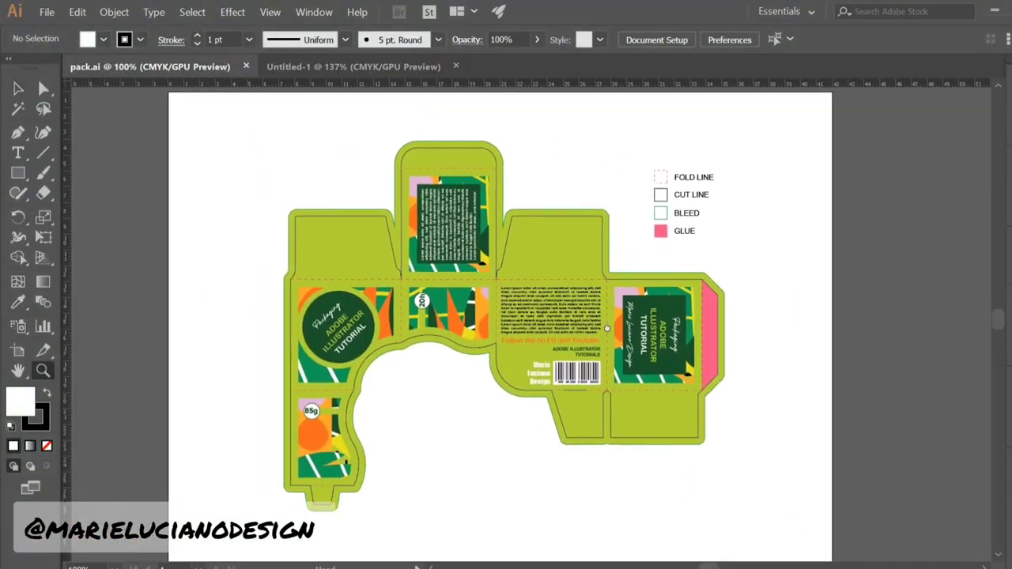
left_click(624, 338)
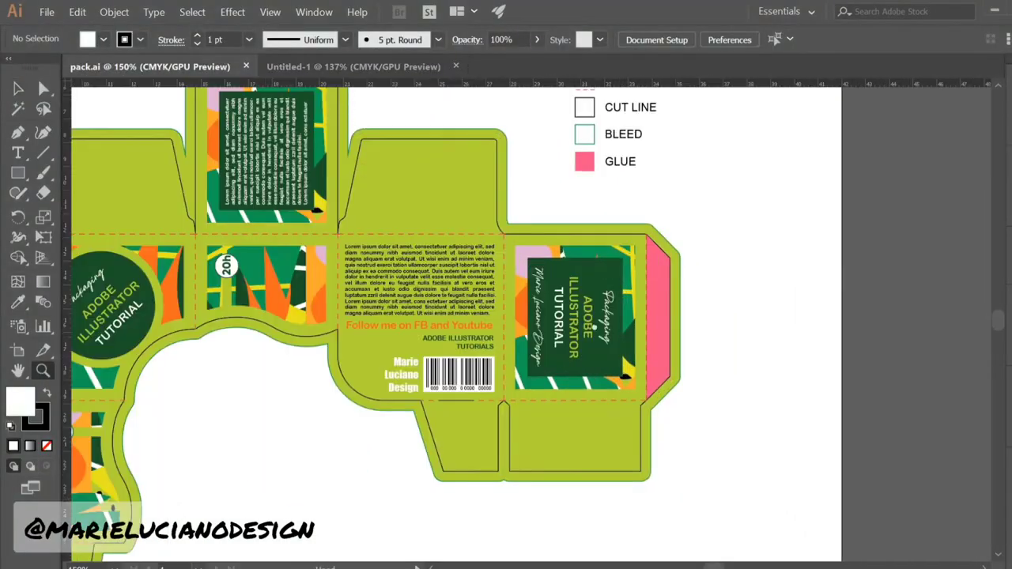
left_click_drag(587, 322, 759, 343)
left_click(19, 89)
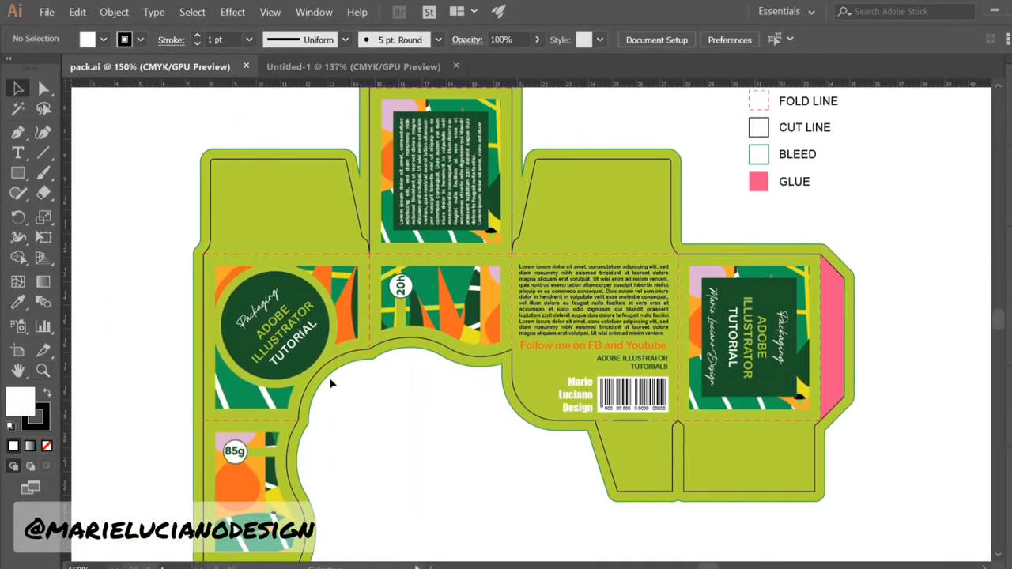
double_click(687, 266)
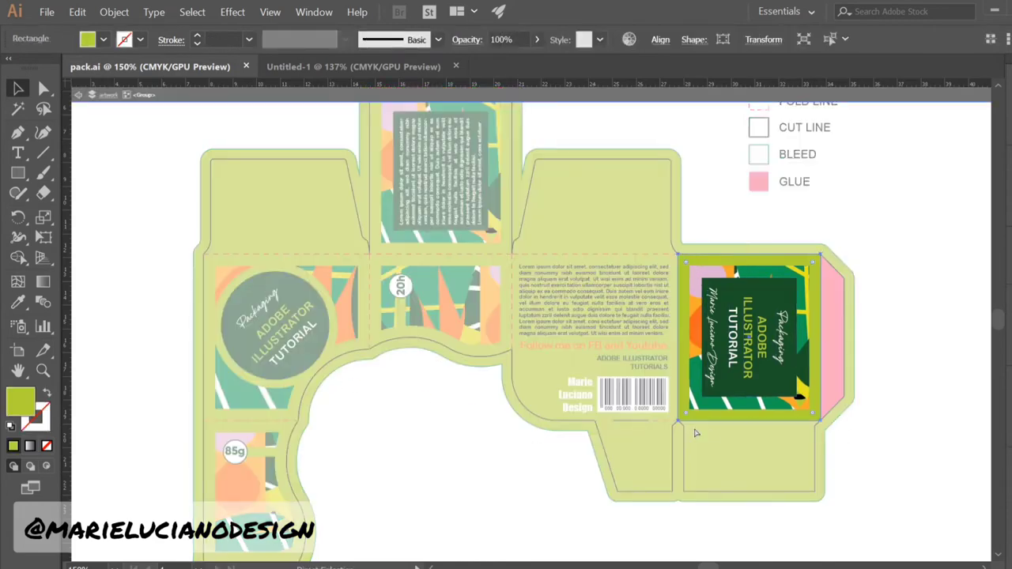
key("ctrl+v")
key("ctrl+z")
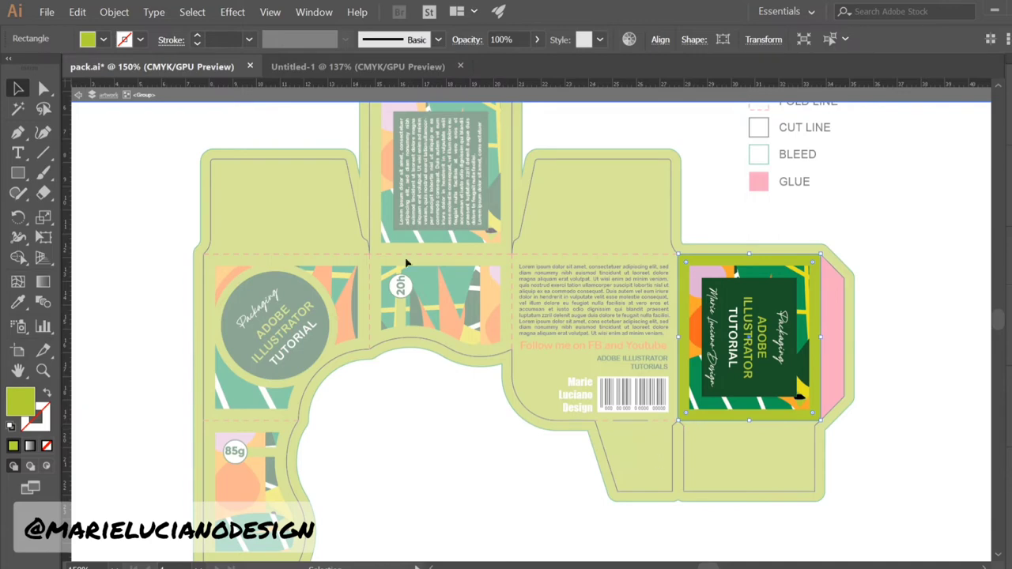
left_click(358, 66)
key("ctrl+v")
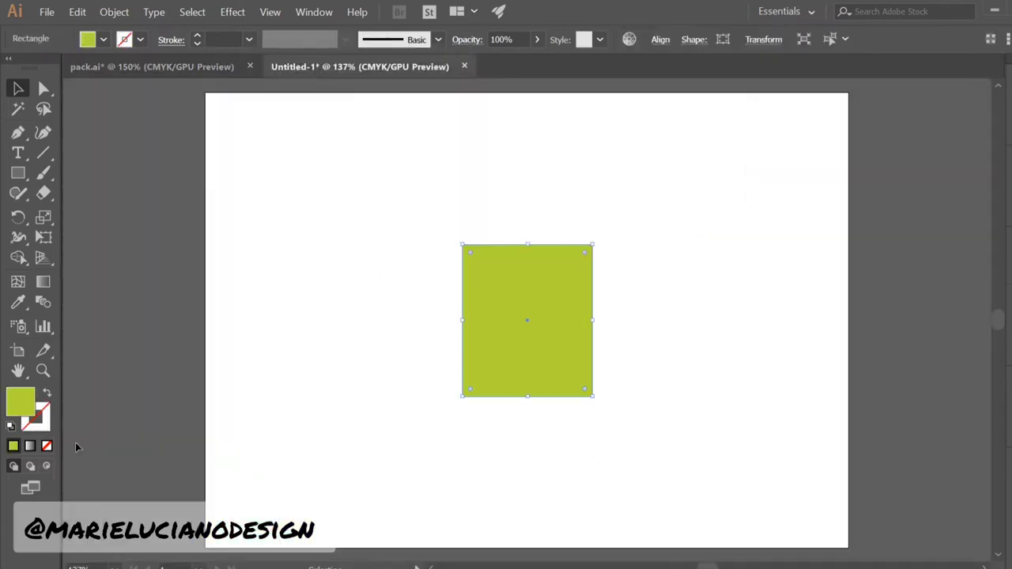
left_click_drag(458, 237, 410, 404)
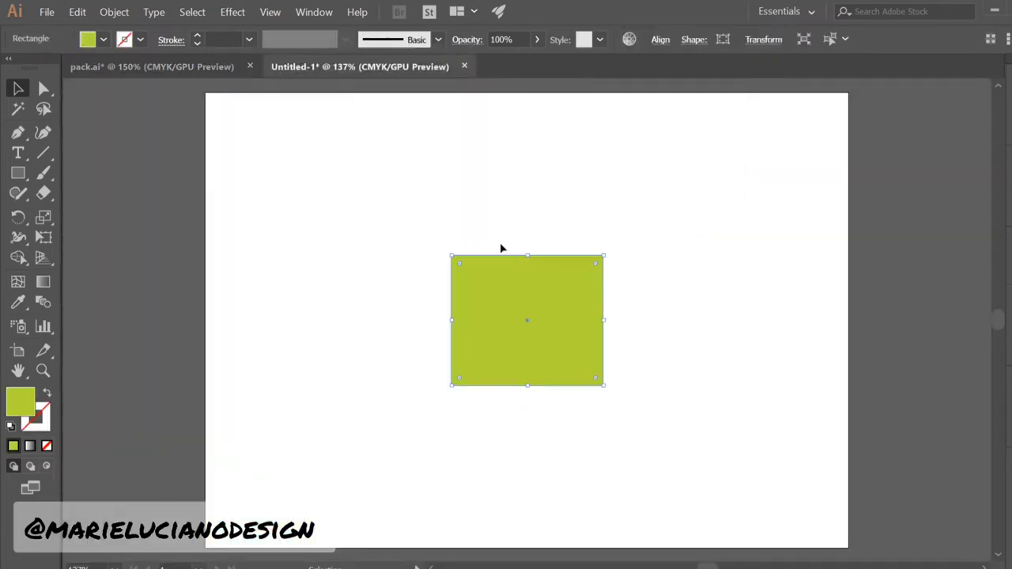
Copy the back panel rectangle's 7 cm width value from the Transform settings
left_click(119, 67)
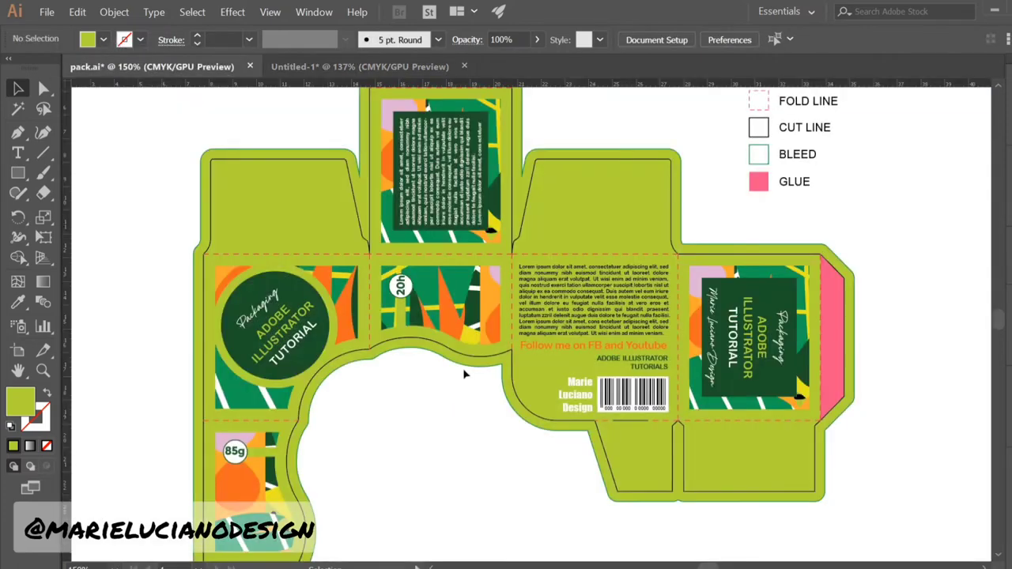
double_click(516, 261)
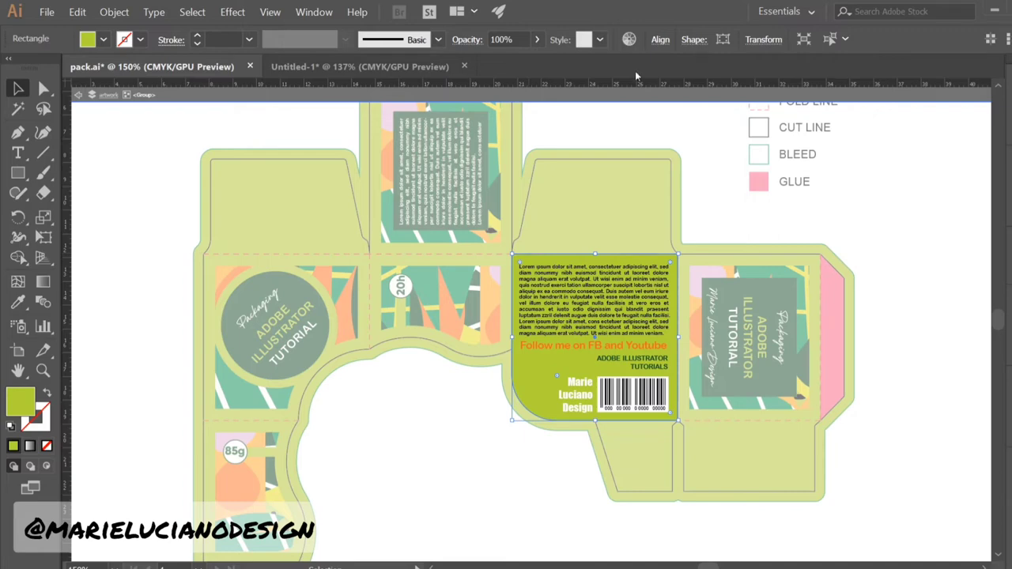
left_click(758, 42)
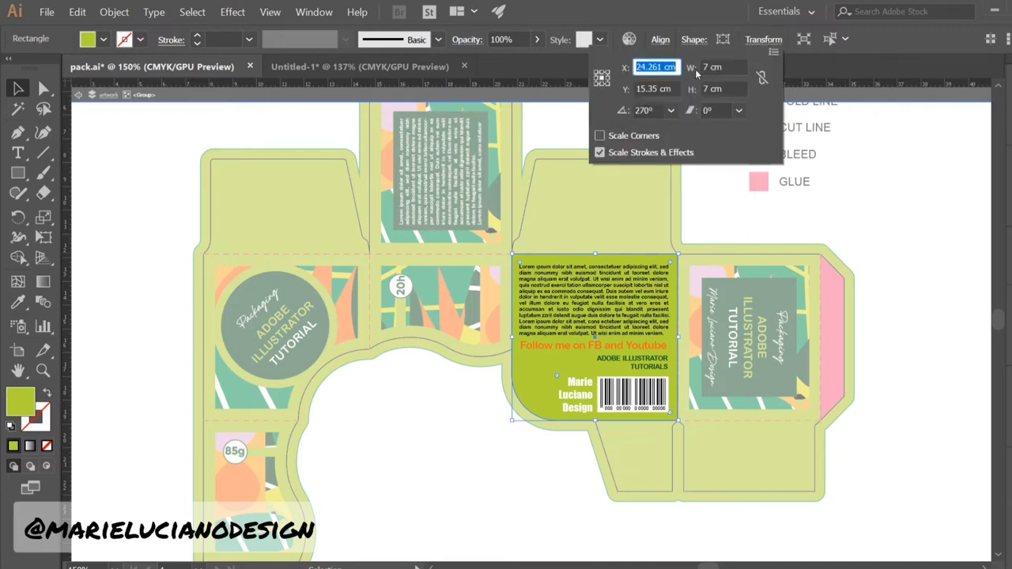
left_click(685, 65)
right_click(721, 67)
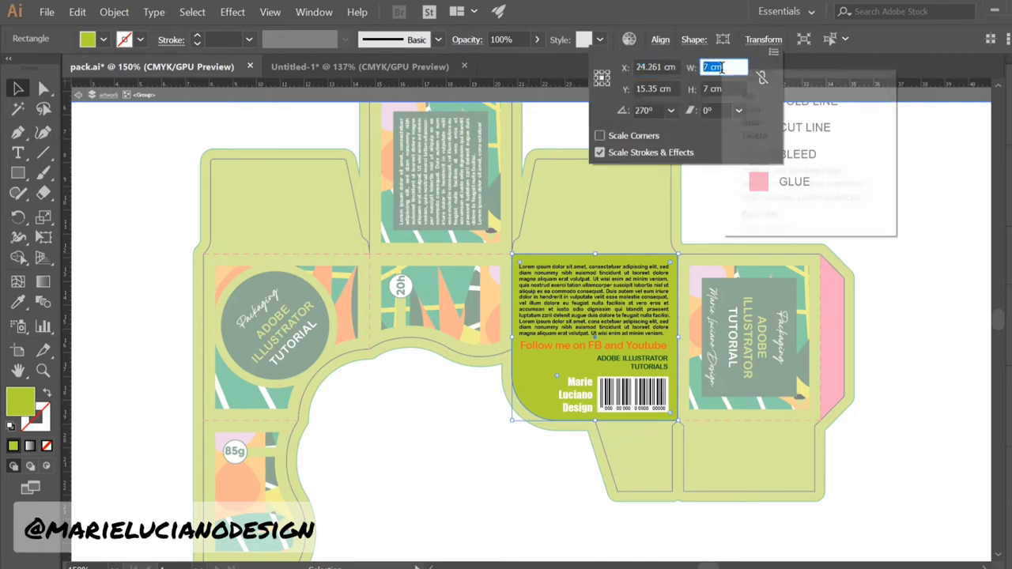
left_click(765, 108)
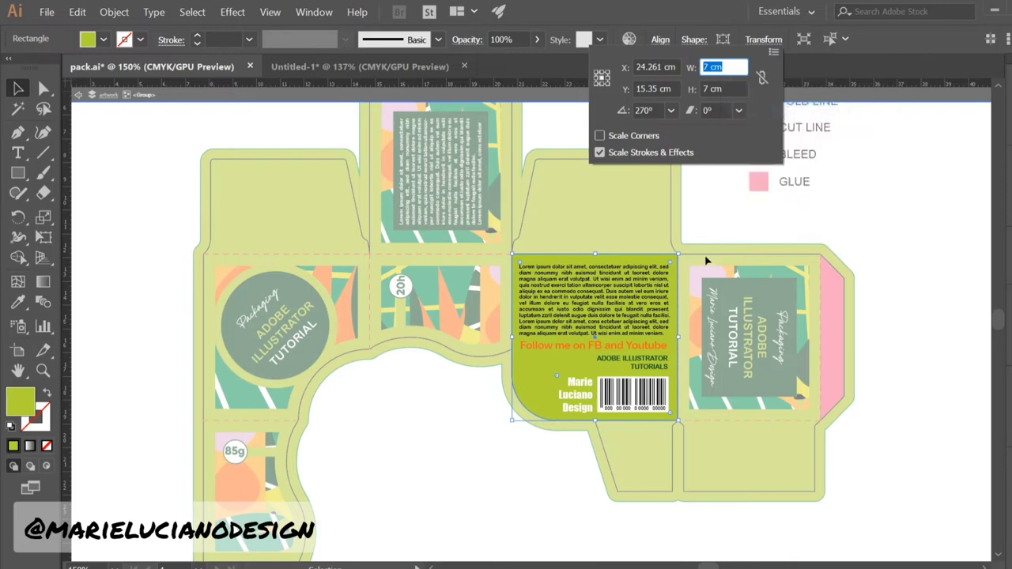
key("Escape")
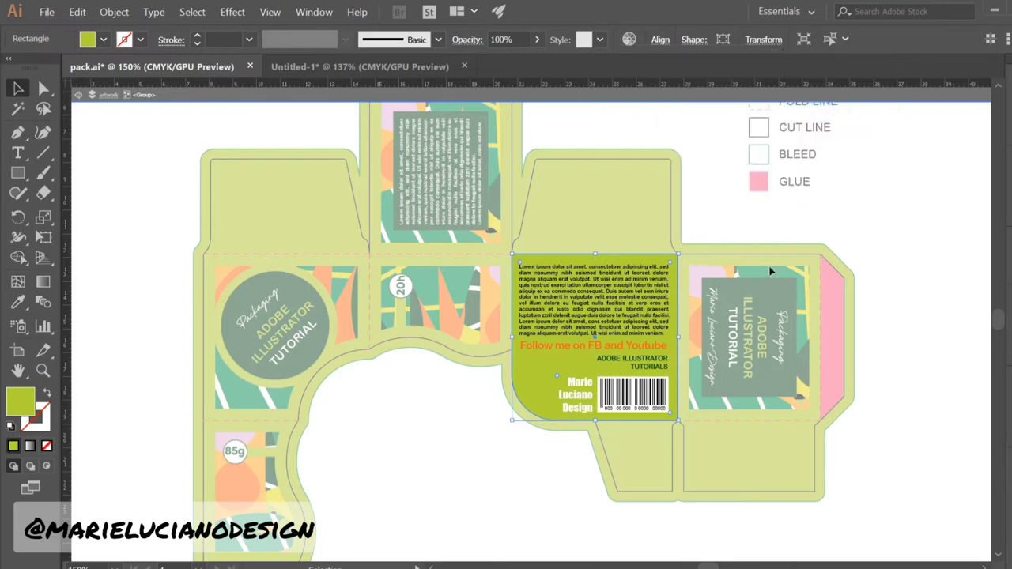
left_click(397, 68)
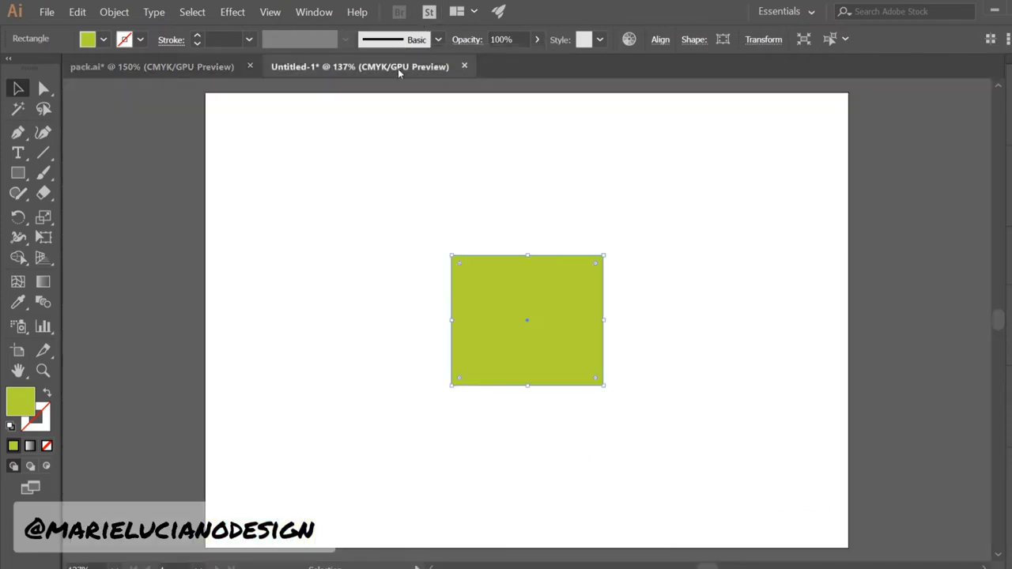
Fill the square with a very light grey
double_click(22, 399)
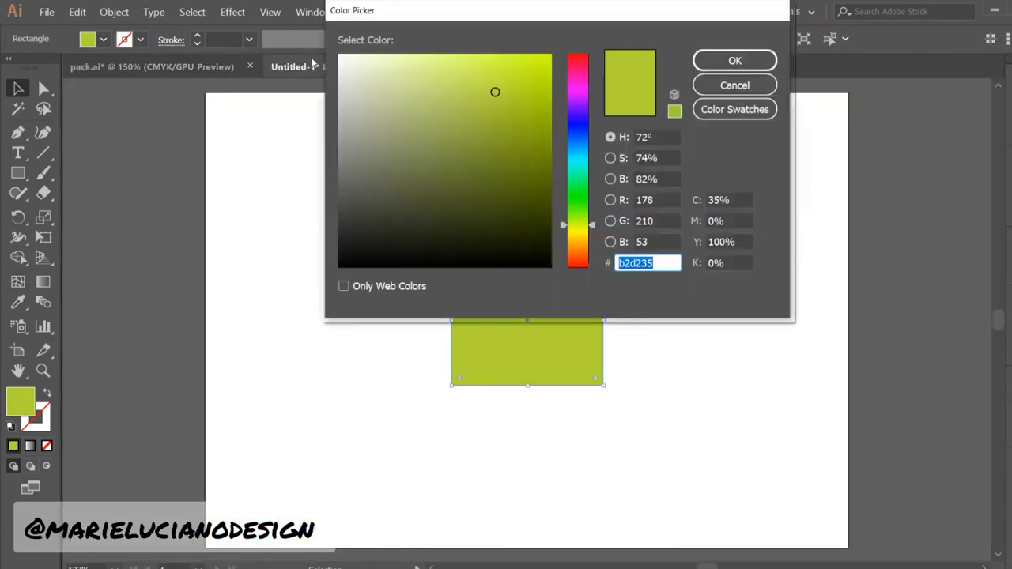
left_click(339, 65)
left_click(734, 60)
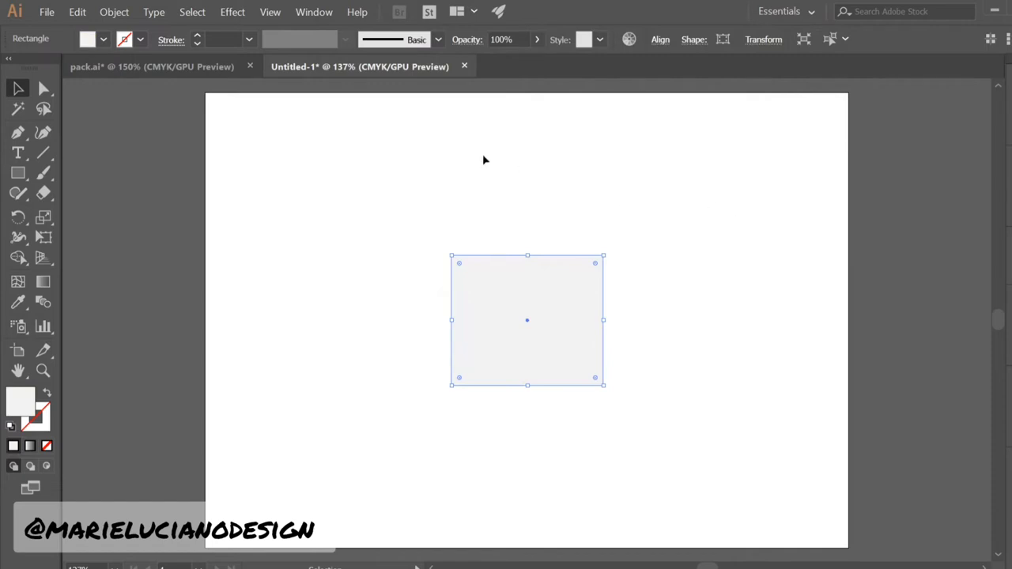
Apply a 3D Extrude & Bevel effect with 7 cm depth and Off-Axis Front rotation
left_click(234, 12)
mouse_move(253, 96)
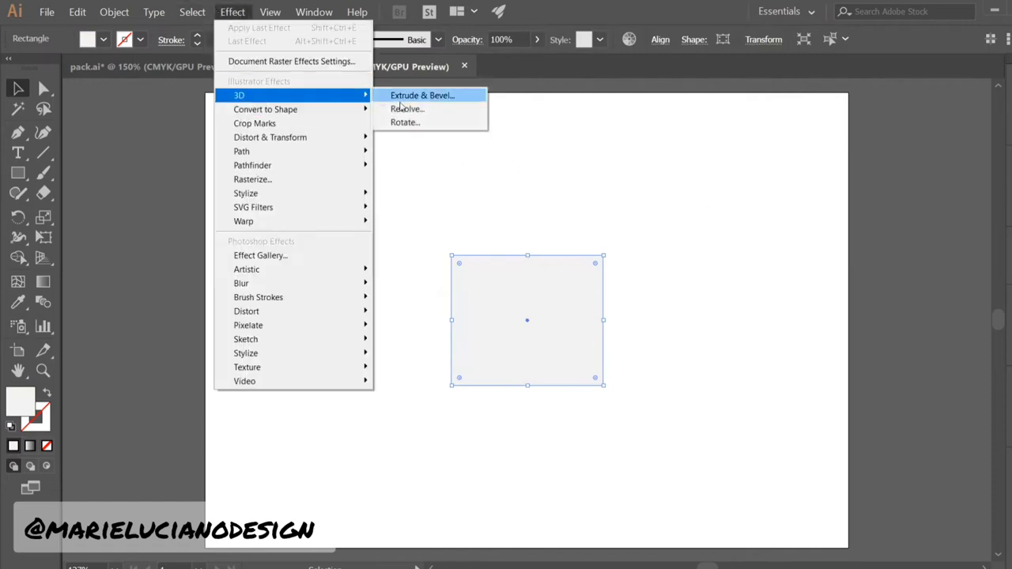
left_click(432, 95)
left_click_drag(729, 26, 717, 53)
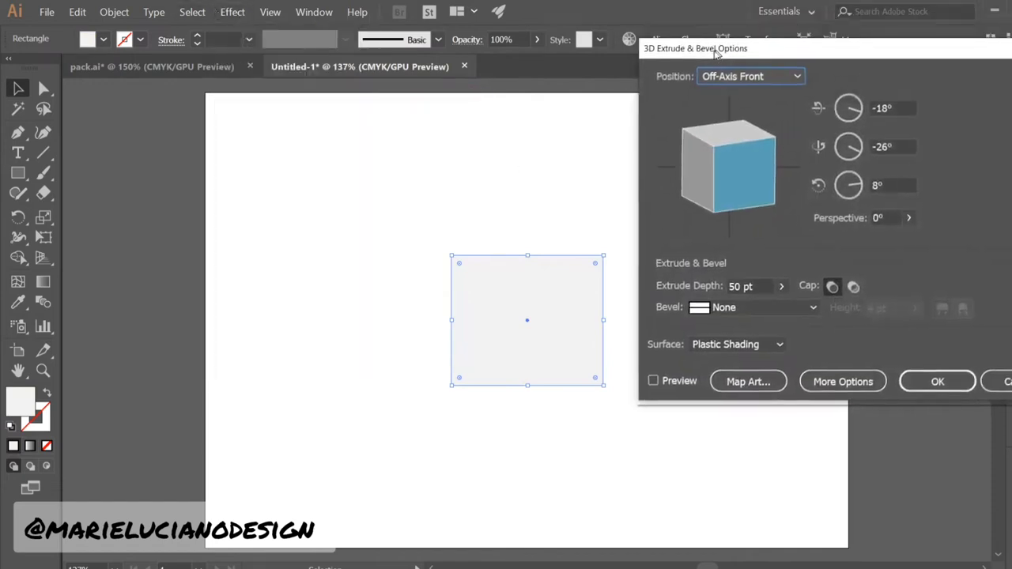
left_click(704, 291)
type("7 cm")
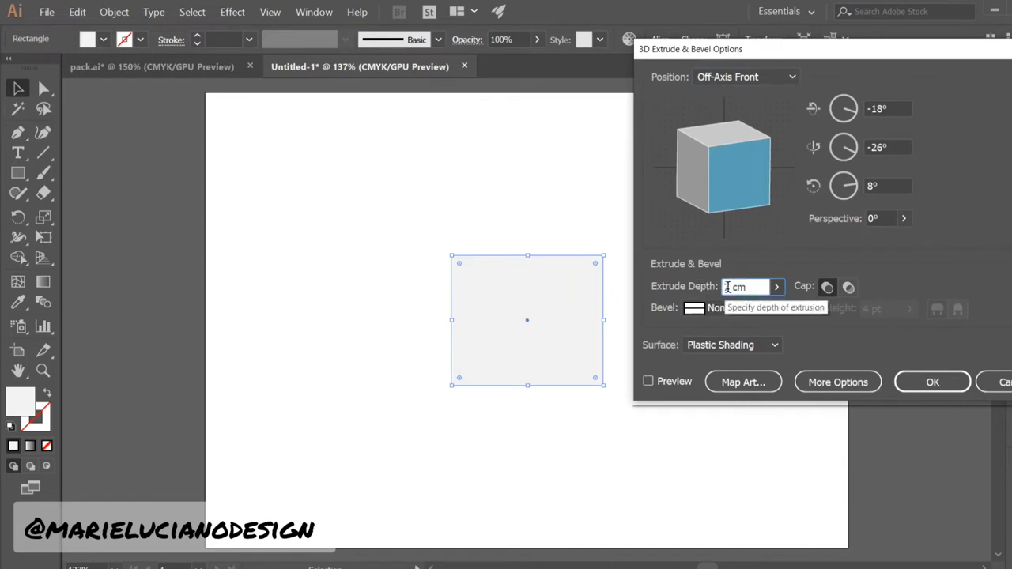
left_click_drag(757, 286, 709, 285)
left_click(758, 287)
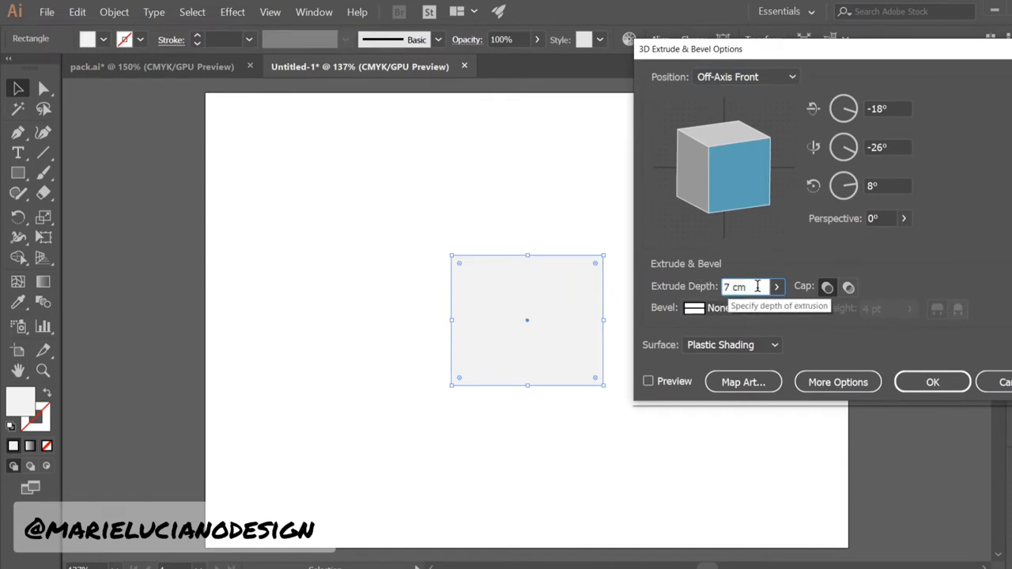
left_click(649, 381)
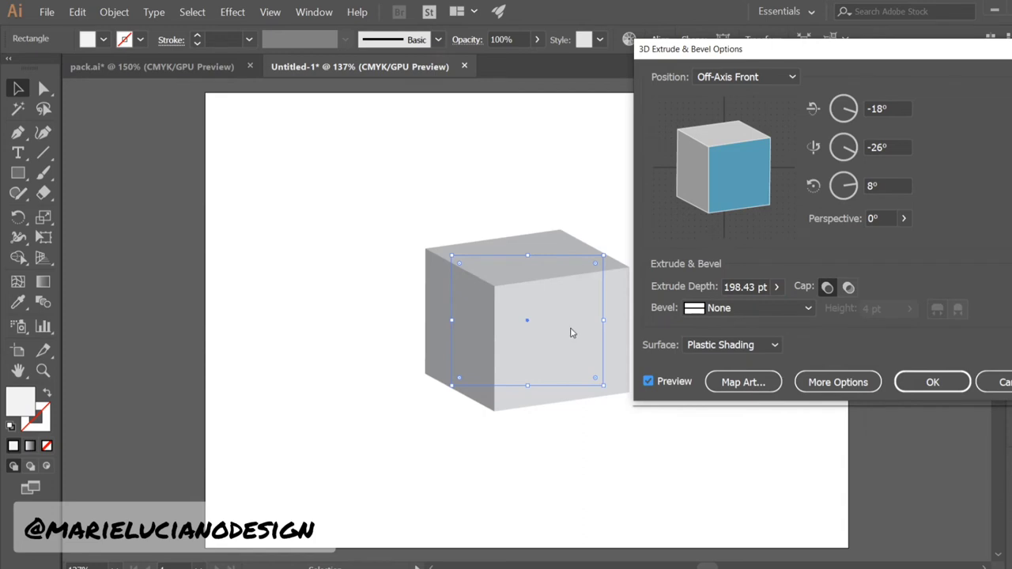
left_click(932, 383)
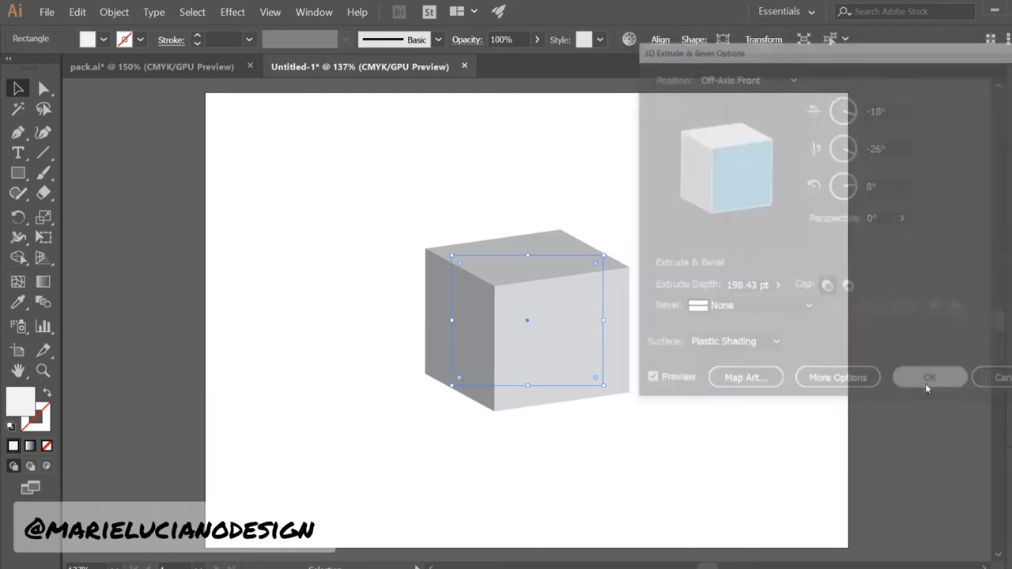
left_click_drag(728, 382, 536, 384)
left_click(567, 393)
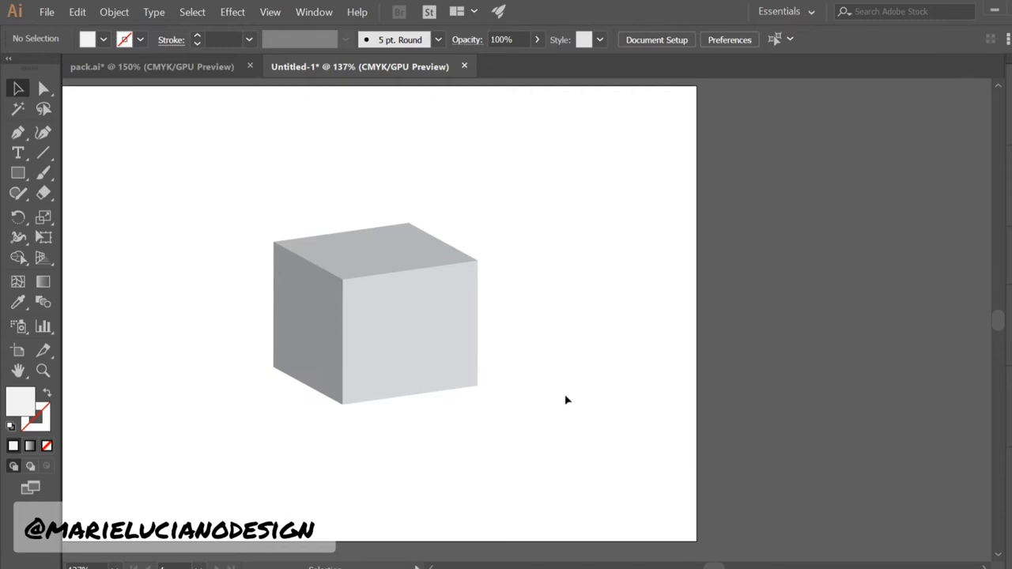
In pack.ai, select all six dieline panels and copy them
left_click(150, 66)
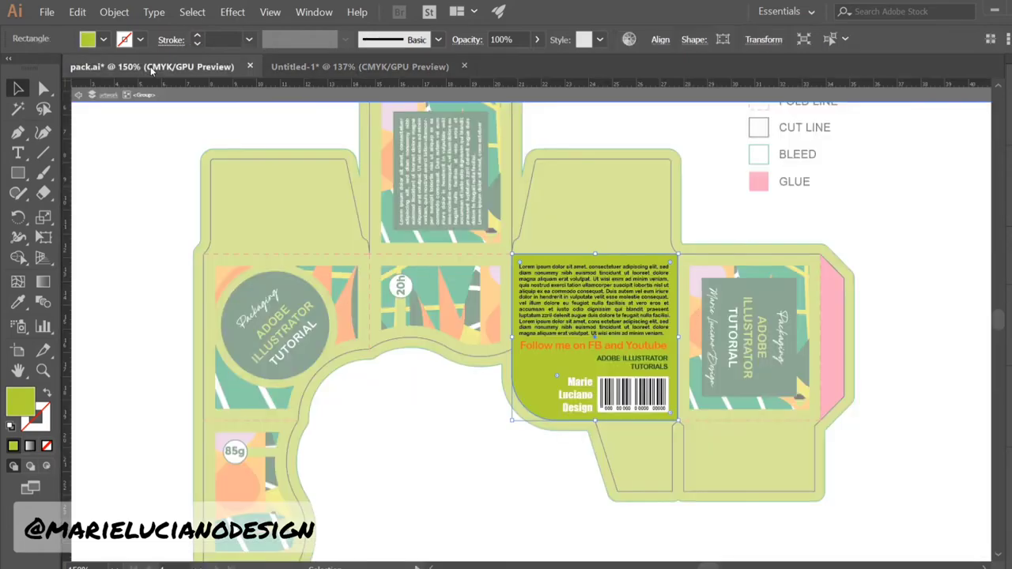
left_click(44, 370)
left_click(378, 403, "alt")
left_click_drag(520, 355, 328, 416)
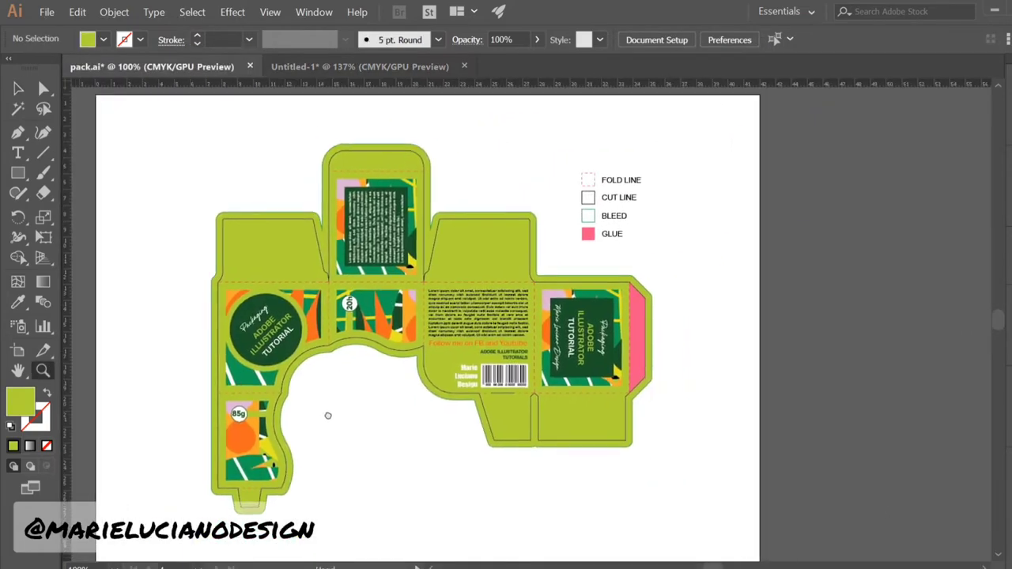
left_click(17, 88)
left_click(253, 430)
left_click(264, 337, "shift")
left_click(382, 318, "shift")
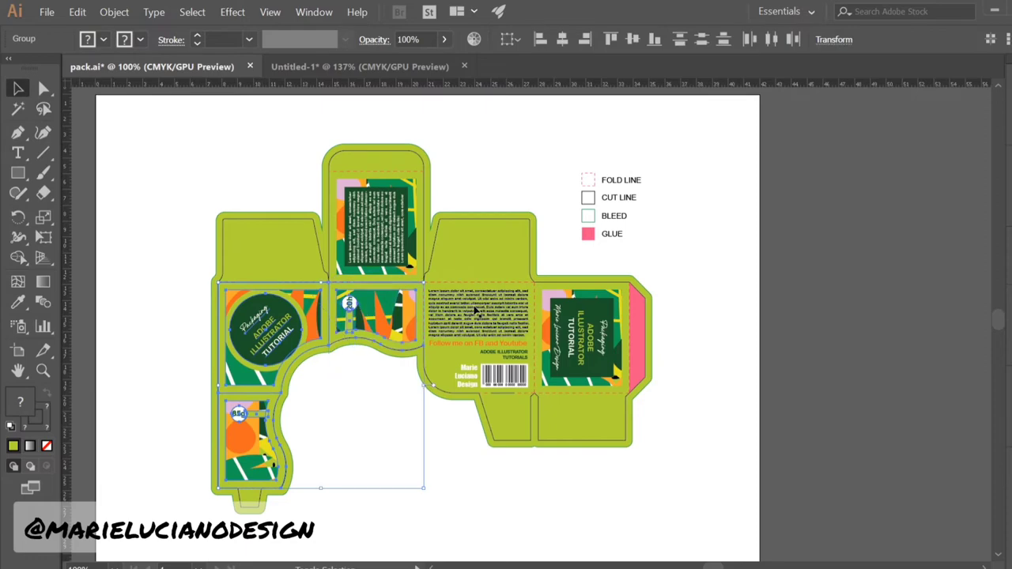
left_click(395, 227, "shift")
left_click(478, 320, "shift")
left_click(584, 340, "shift")
key("ctrl+c")
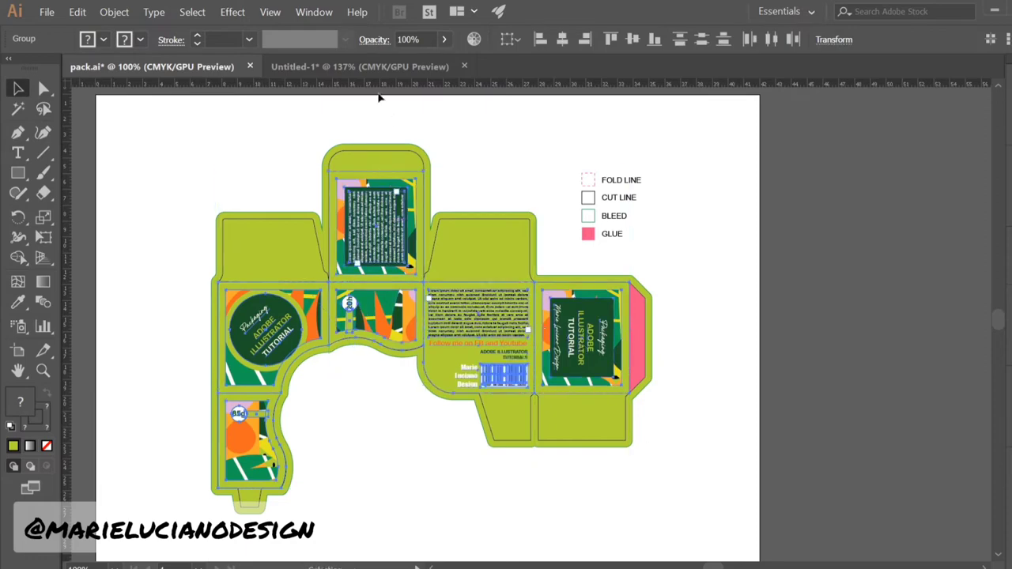
Paste the dieline into Untitled-1 and move it past the artboard's right edge
left_click(364, 70)
key("ctrl+v")
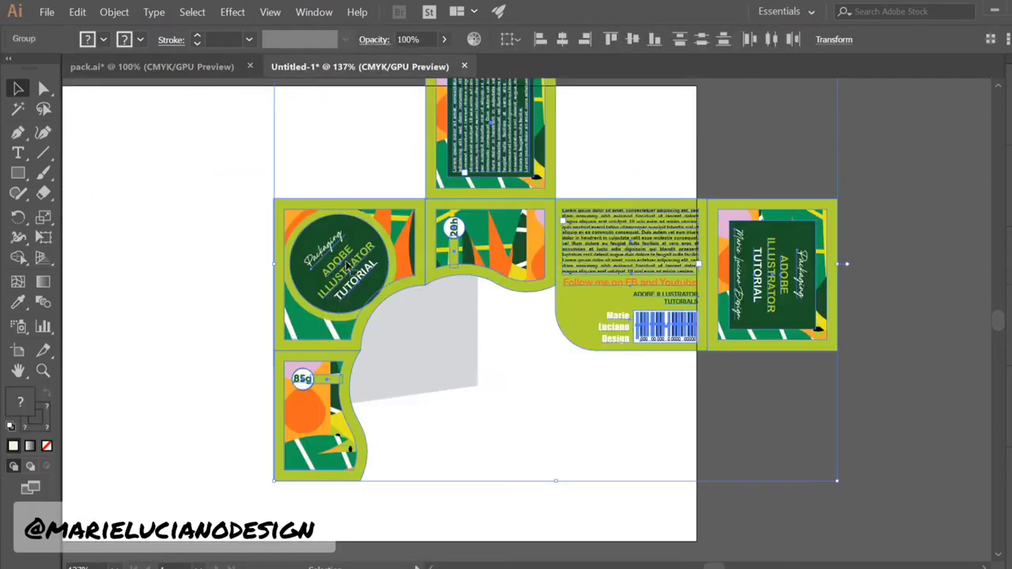
left_click_drag(348, 266, 602, 291)
left_click_drag(686, 427, 419, 418)
left_click_drag(326, 306, 537, 346)
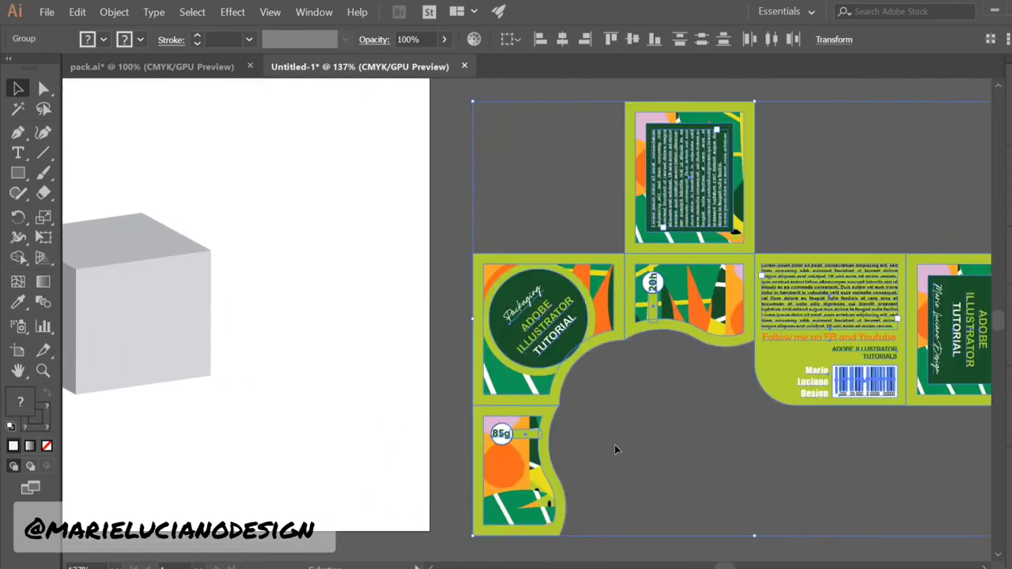
left_click(615, 445)
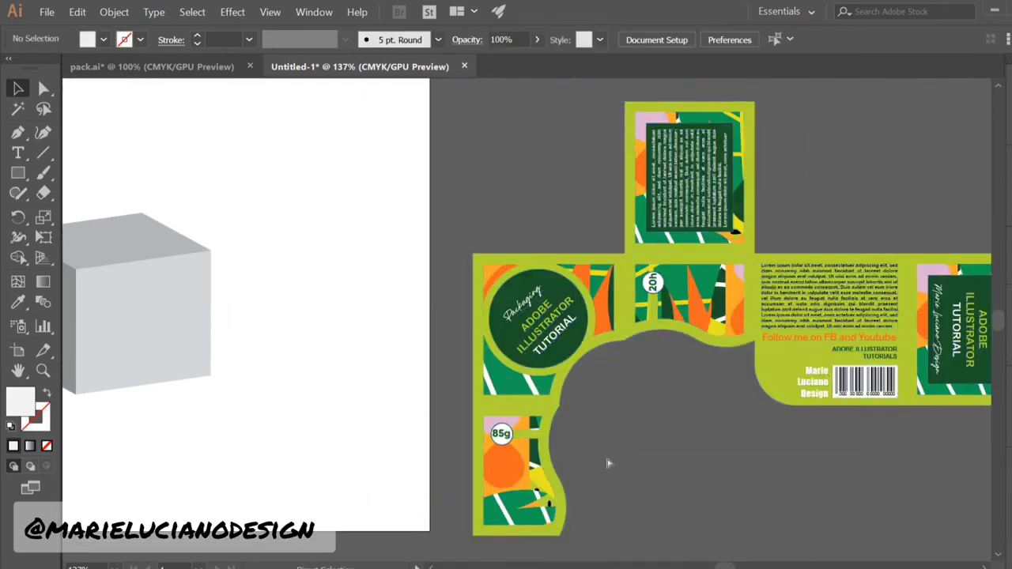
left_click_drag(660, 416, 764, 432)
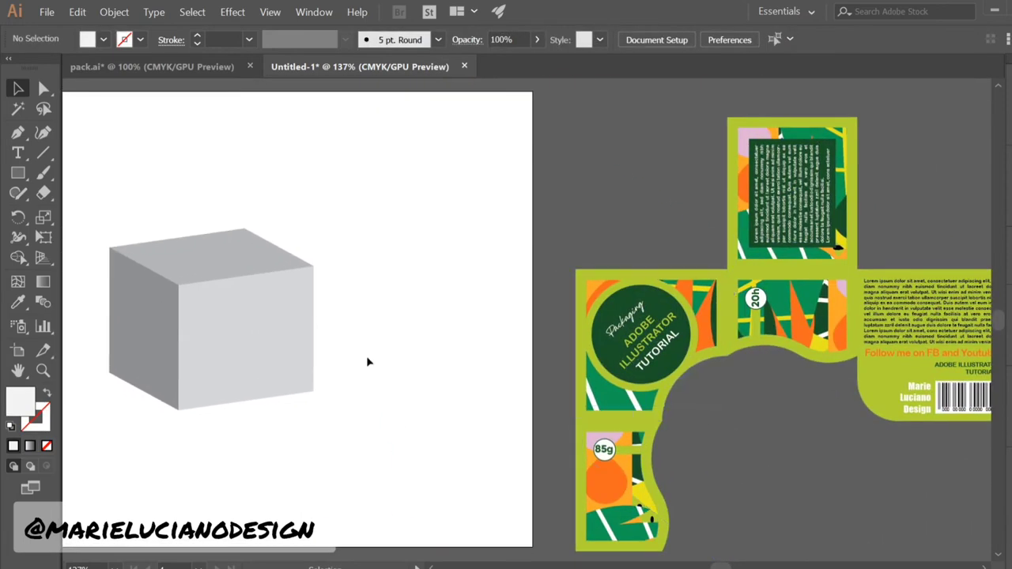
Save the first two panels as Graphic symbols named Front and Top
left_click(627, 480)
left_click_drag(736, 487, 710, 401)
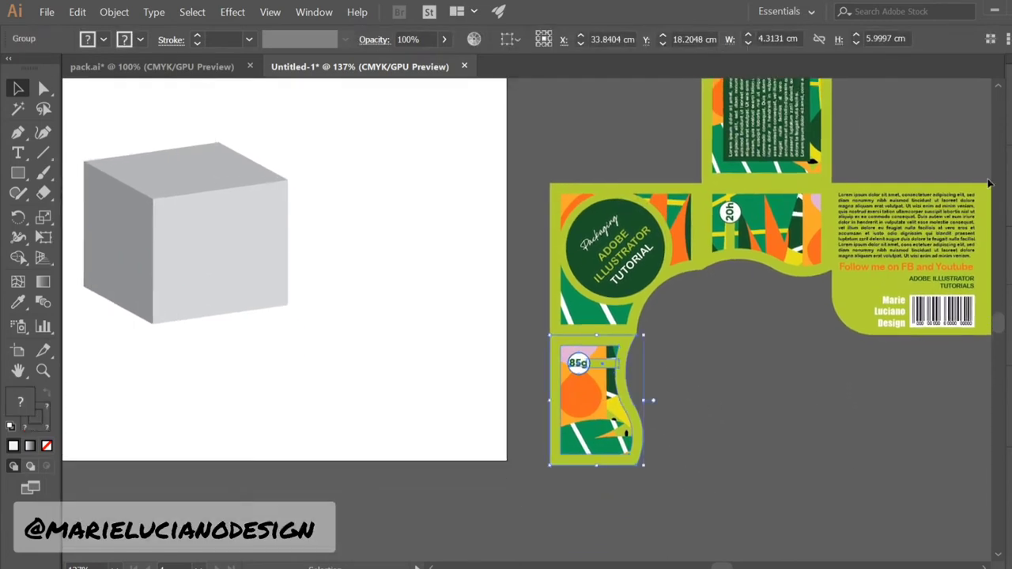
left_click(1010, 212)
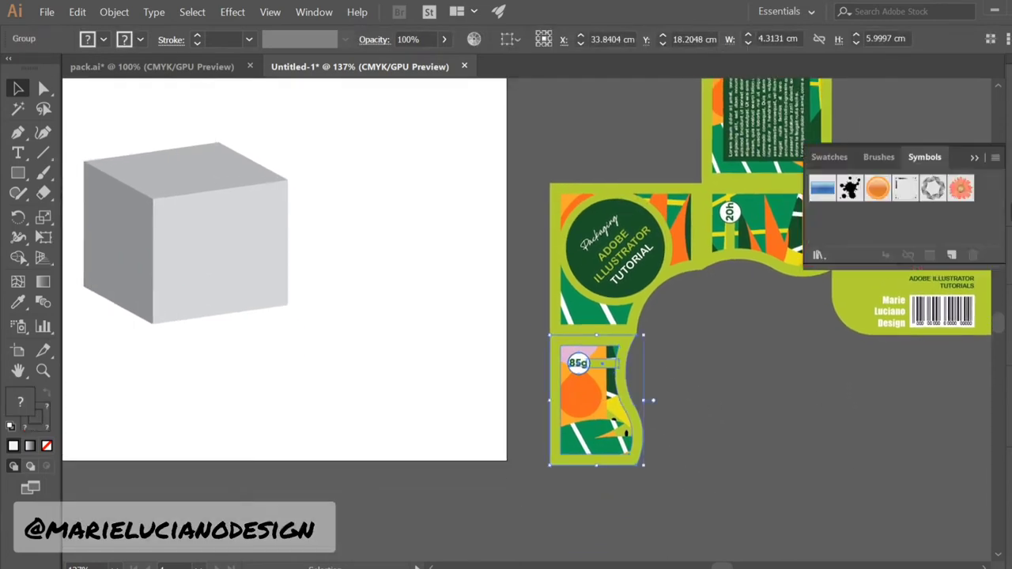
left_click(953, 253)
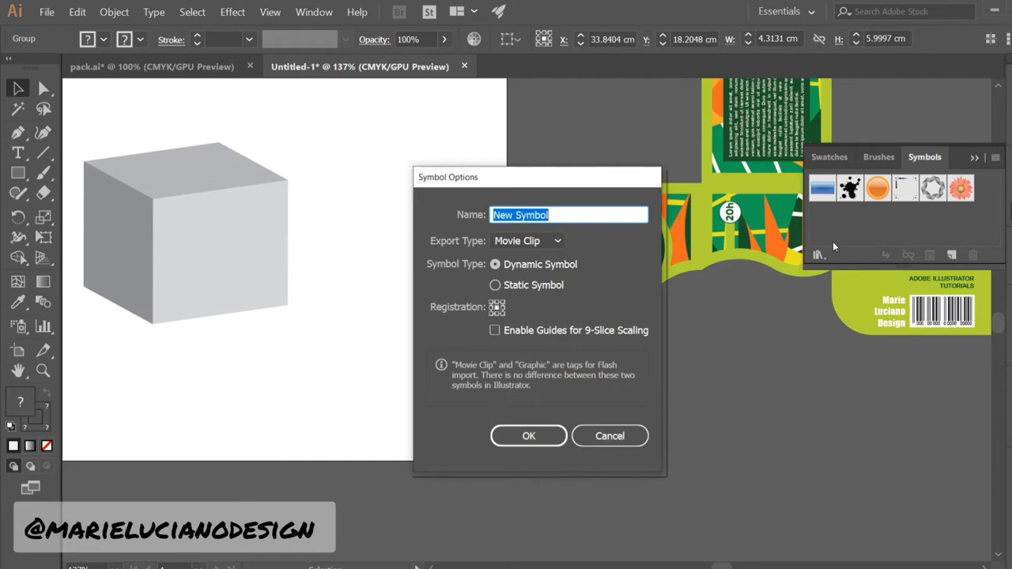
type("Front")
left_click(528, 240)
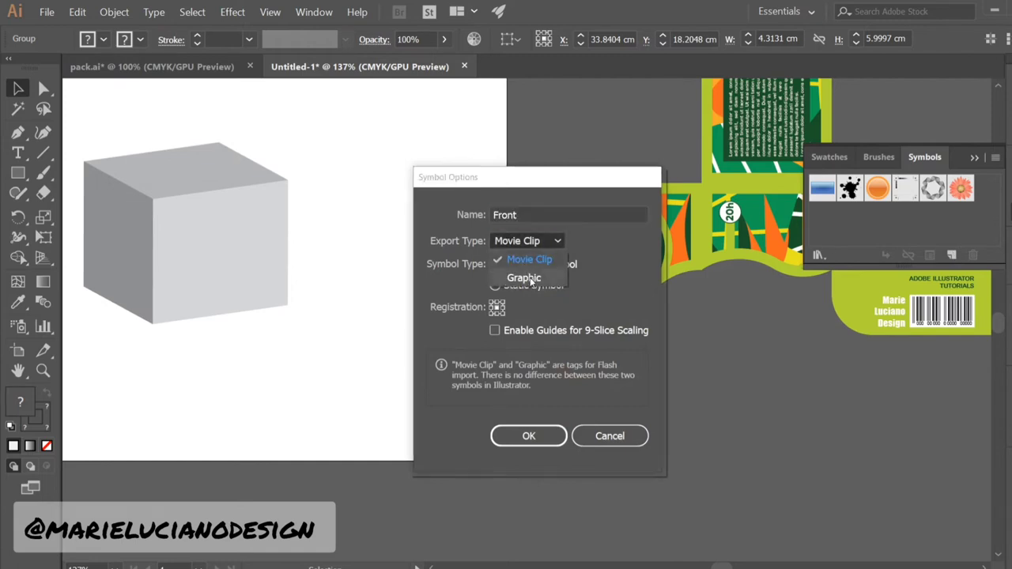
left_click(519, 277)
left_click(528, 437)
left_click(393, 438)
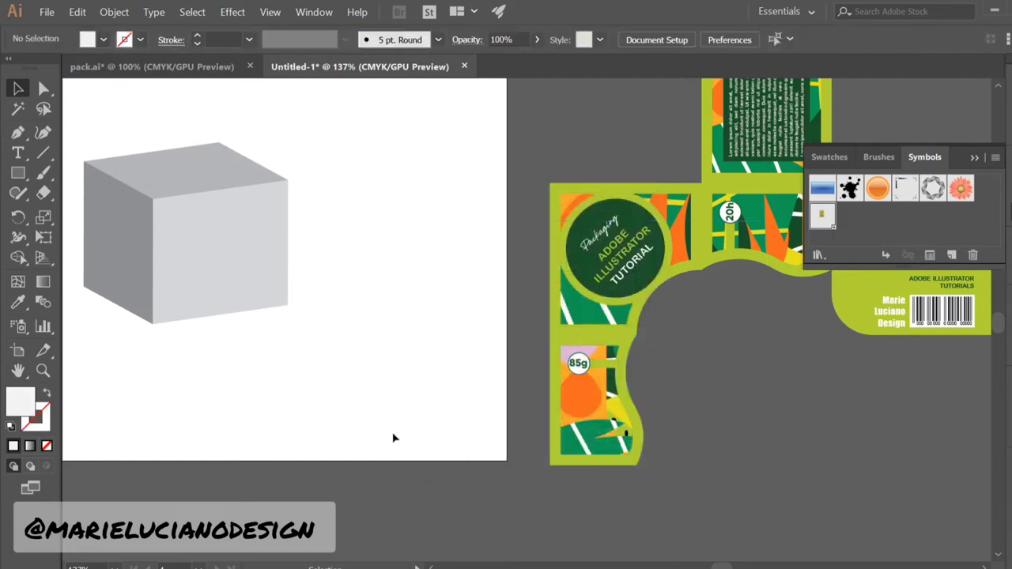
left_click(632, 272)
left_click(951, 255)
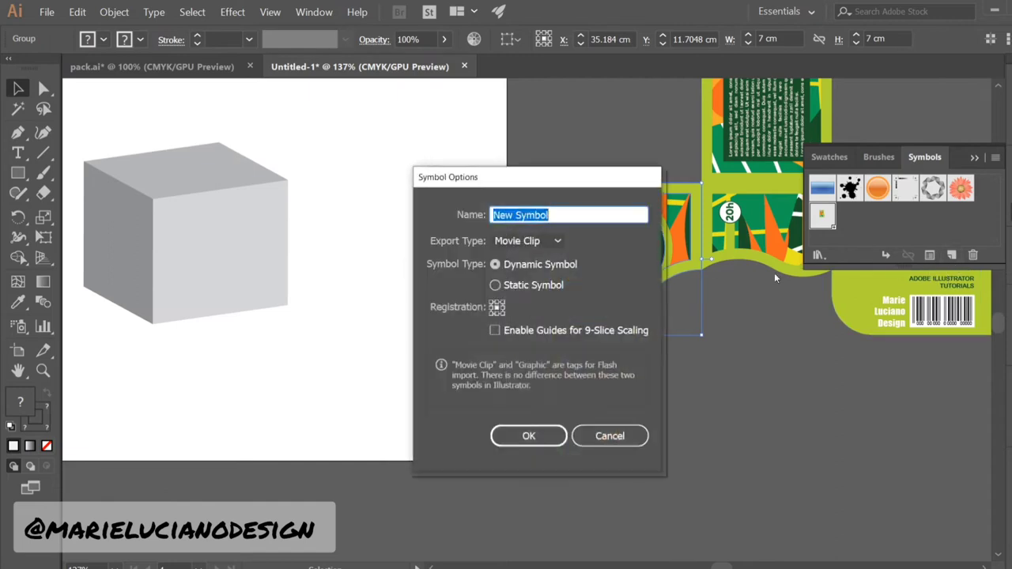
type("T%")
left_click(528, 241)
left_click(520, 278)
left_click(528, 436)
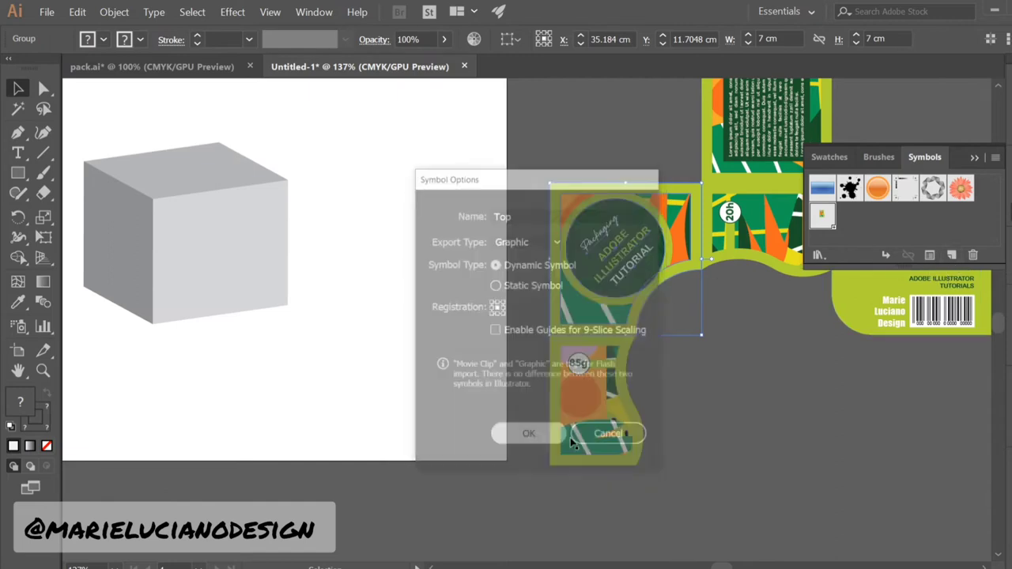
left_click(818, 379)
Create Graphic symbols named Side 01 and Back from the next panels
left_click_drag(818, 378, 597, 438)
left_click(535, 202)
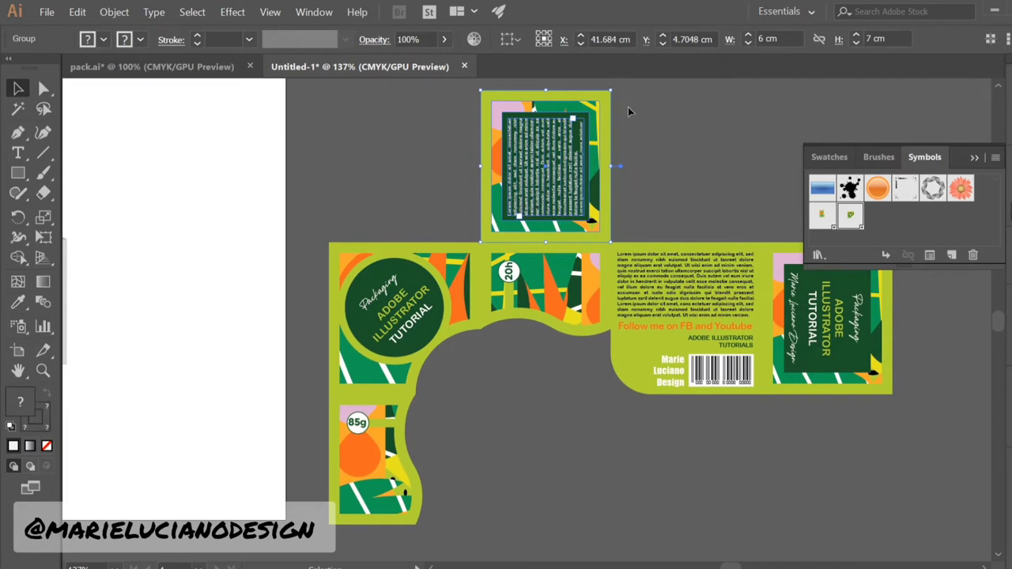
left_click(584, 276)
left_click_drag(619, 238, 599, 366)
left_click_drag(552, 327, 554, 356)
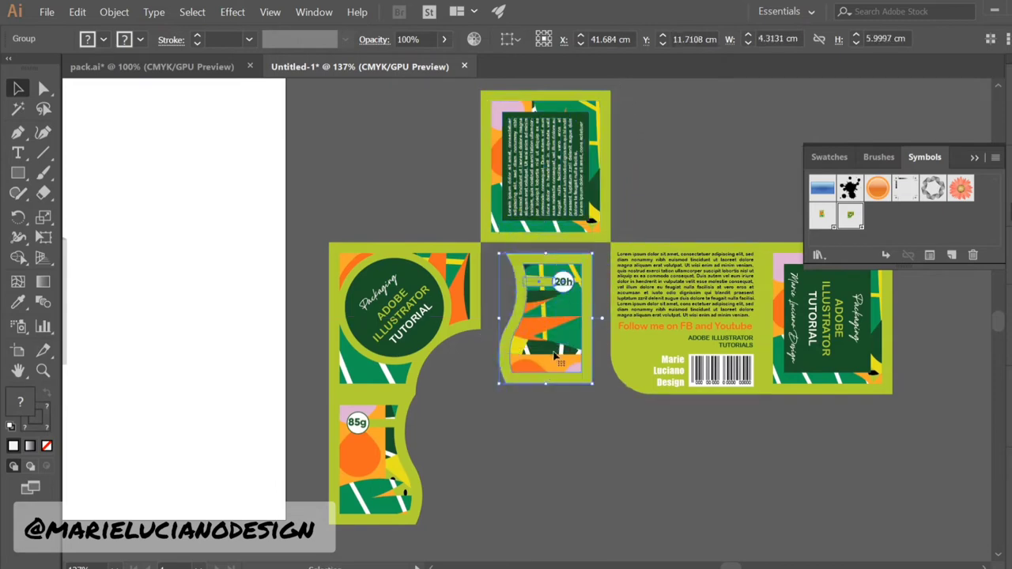
key("ctrl+z")
key("ctrl+z")
left_click(952, 255)
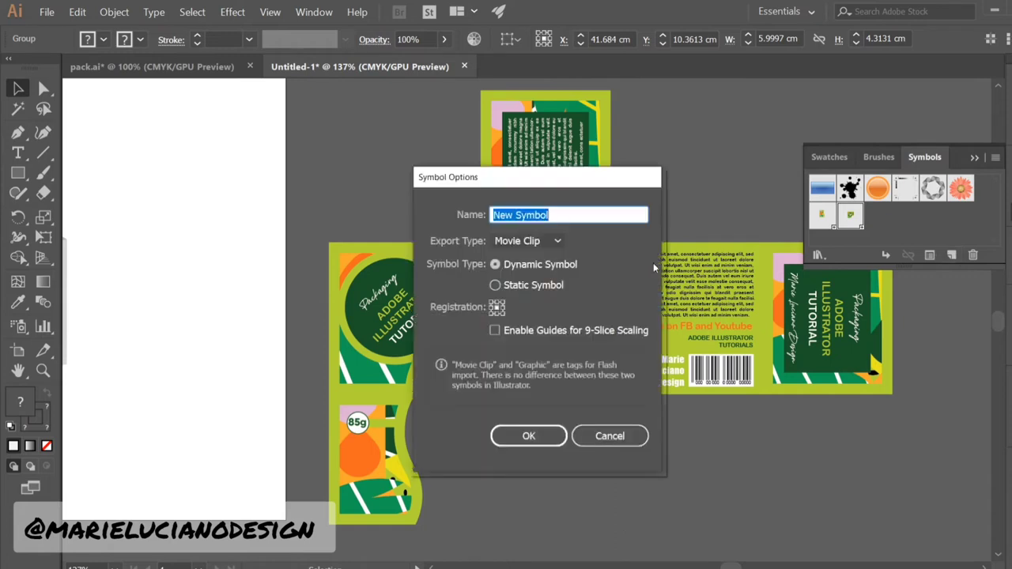
type("Side 01")
left_click(526, 241)
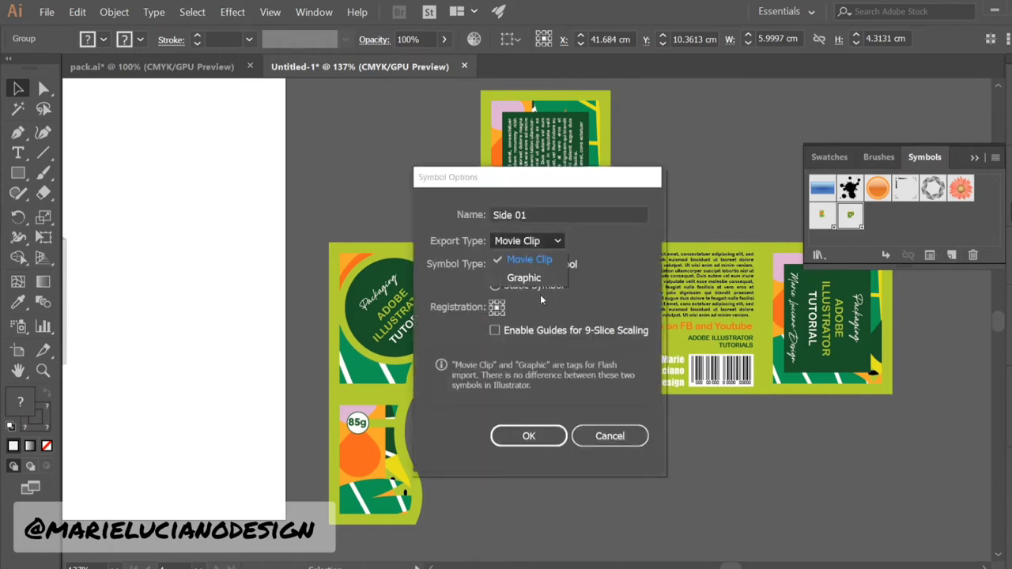
left_click(521, 276)
left_click(528, 436)
left_click(952, 255)
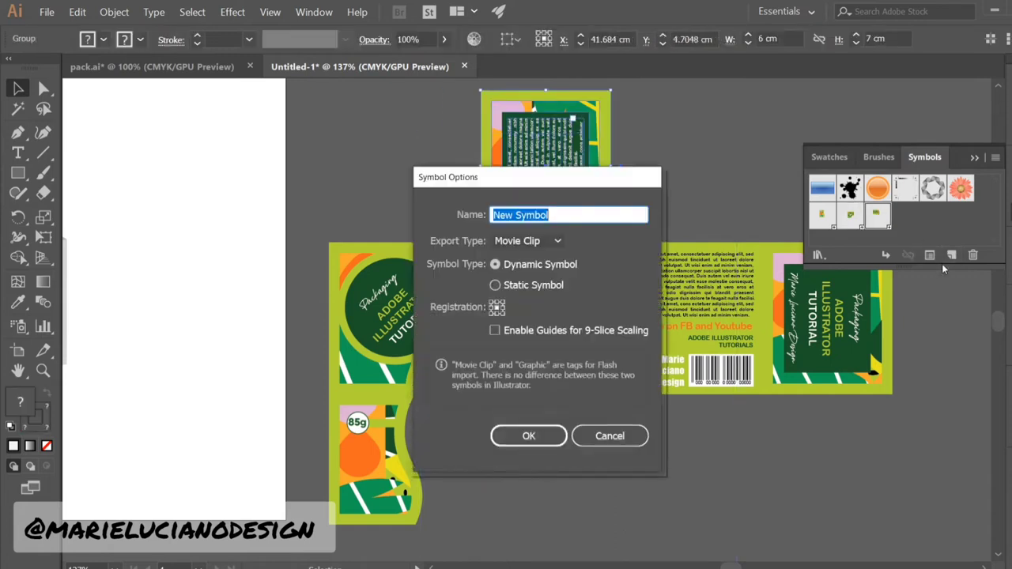
type("Back")
left_click(526, 240)
left_click(523, 278)
left_click(553, 439)
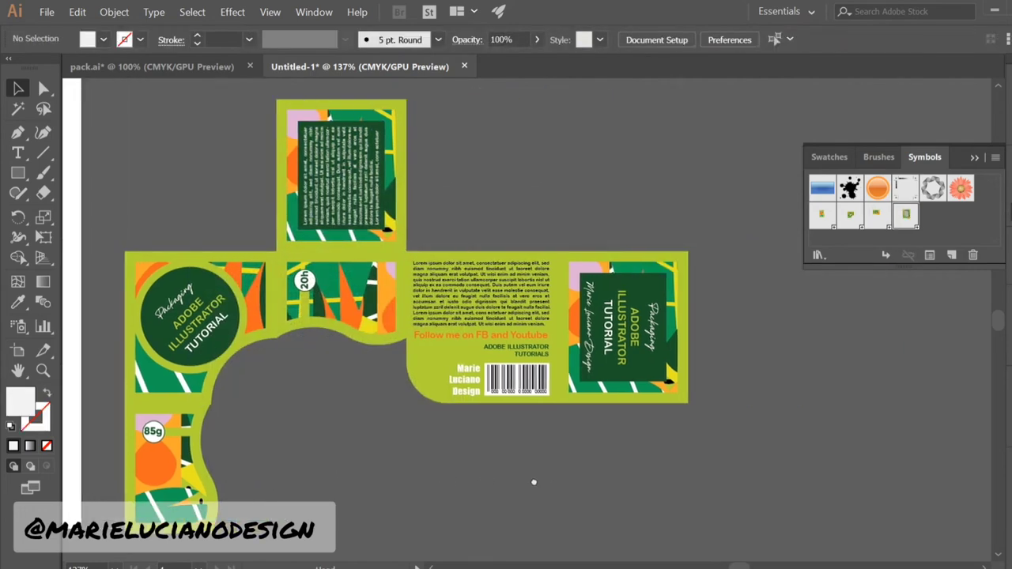
Save the right panel as Graphic symbol Side 02 and the text panel as Bottom
left_click(657, 372)
left_click(952, 255)
type("Si")
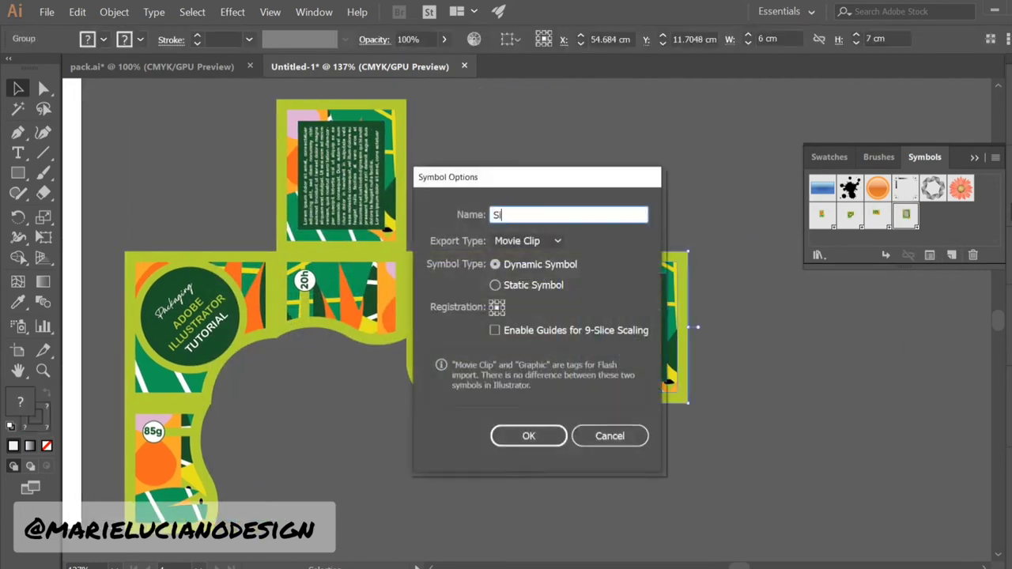
type("de 02")
left_click(528, 240)
left_click(522, 277)
left_click(534, 431)
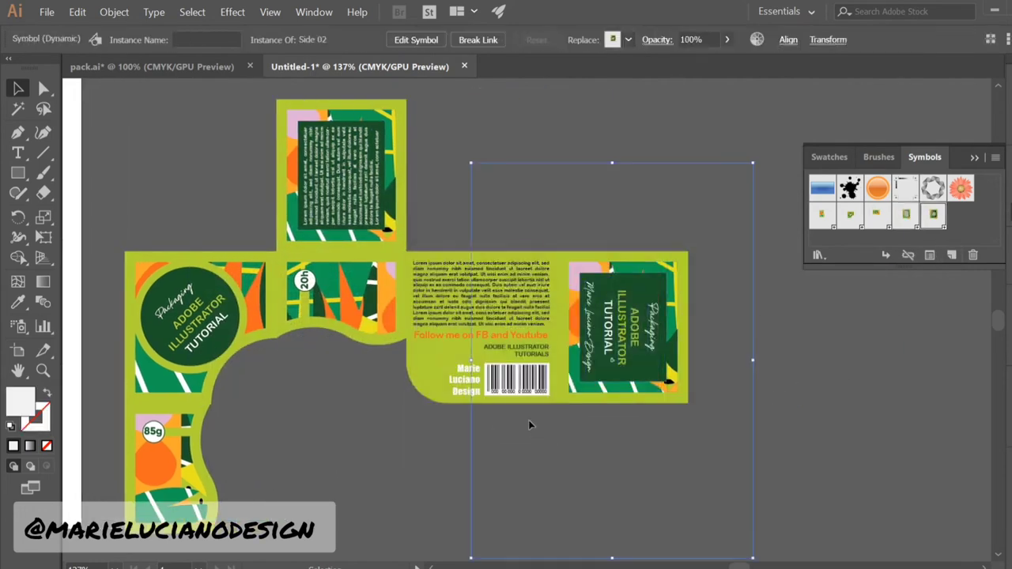
left_click(525, 386)
left_click(952, 255)
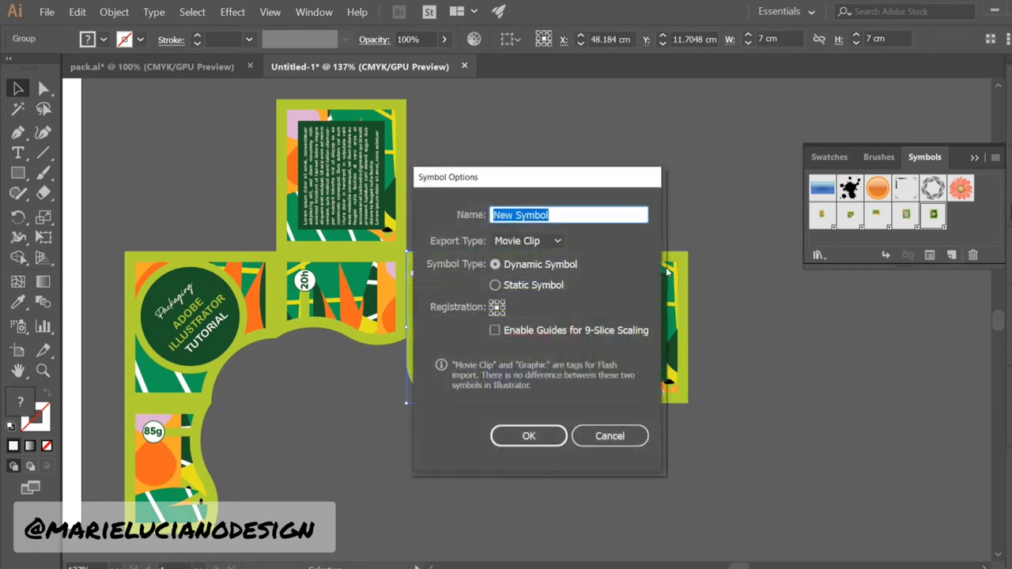
type("Bot5t5om")
key("BackSpace")
key("Left")
key("BackSpace")
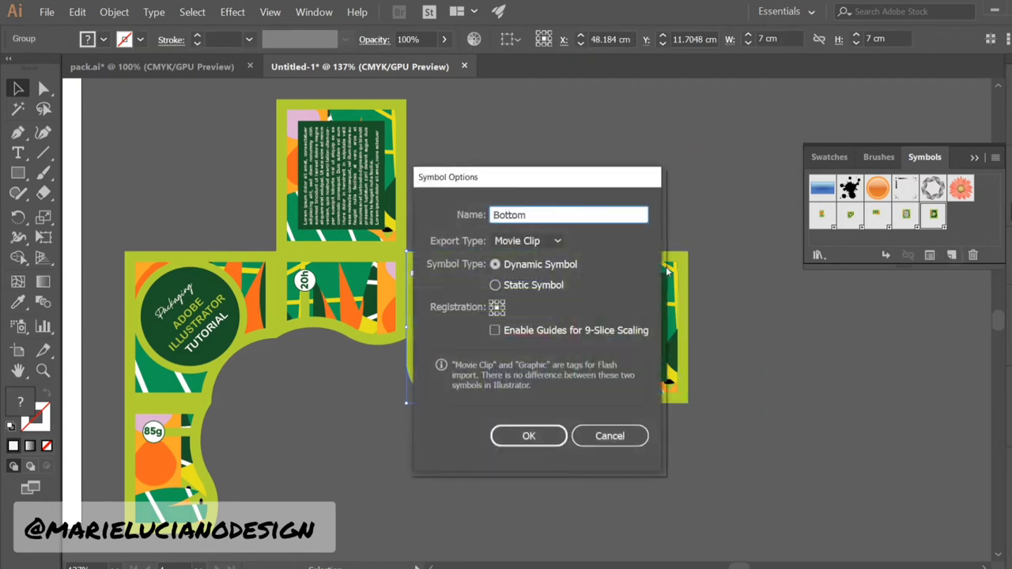
left_click(527, 240)
left_click(522, 280)
left_click(528, 435)
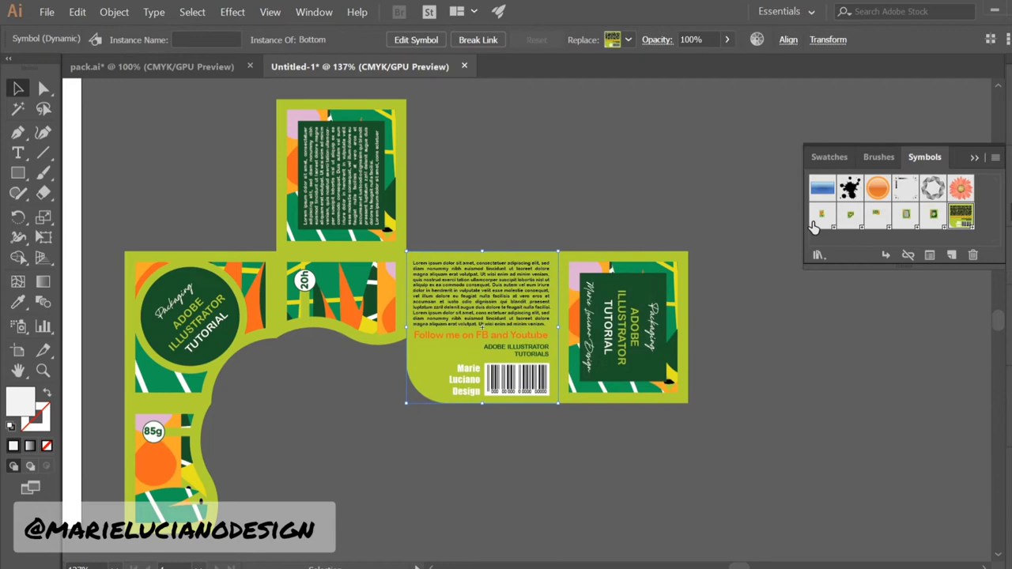
left_click(564, 195)
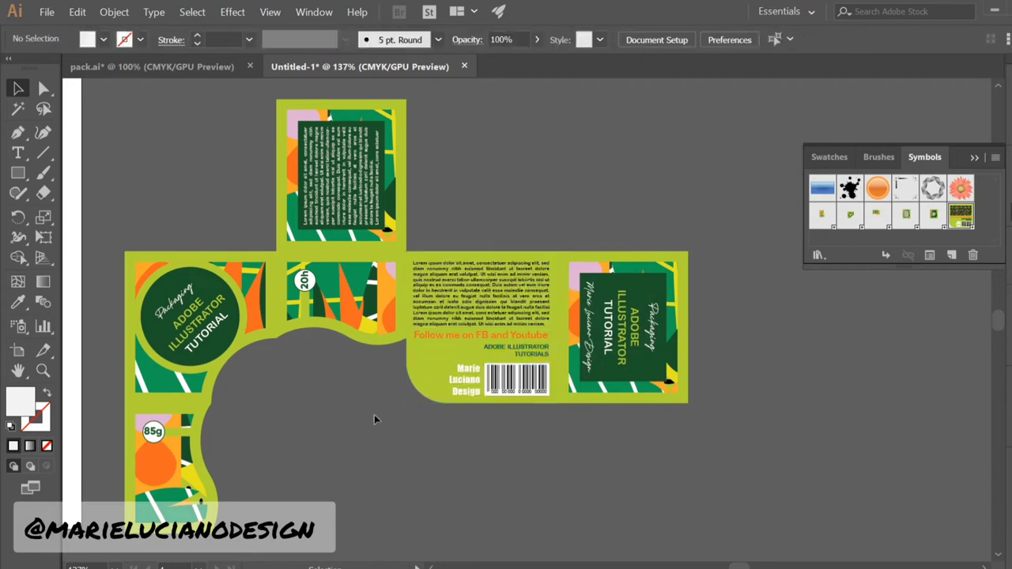
left_click_drag(374, 414, 953, 445)
Reopen the cube rectangle's 3D Extrude & Bevel options with preview turned on
left_click(975, 158)
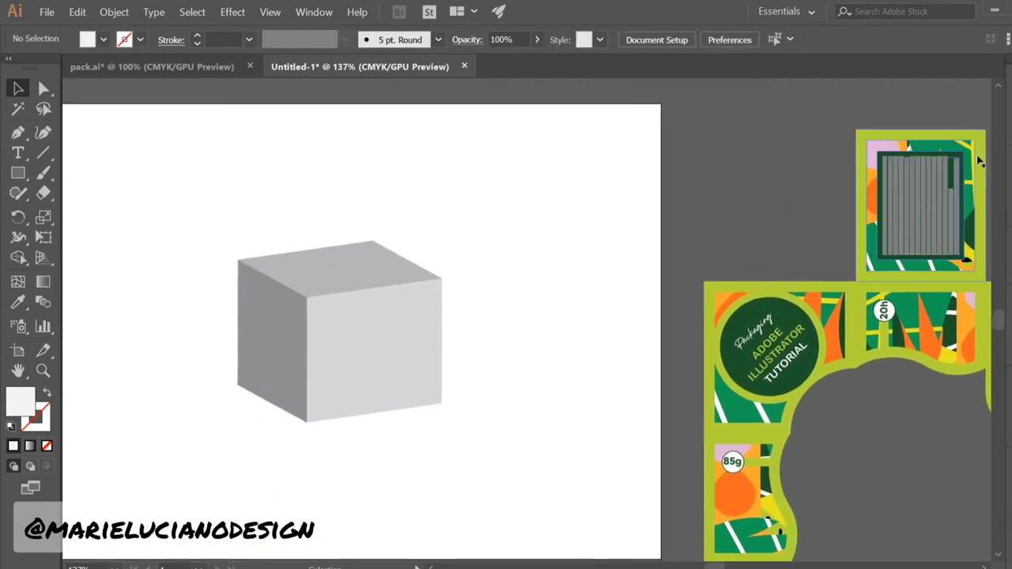
left_click_drag(572, 451, 664, 454)
left_click(375, 326)
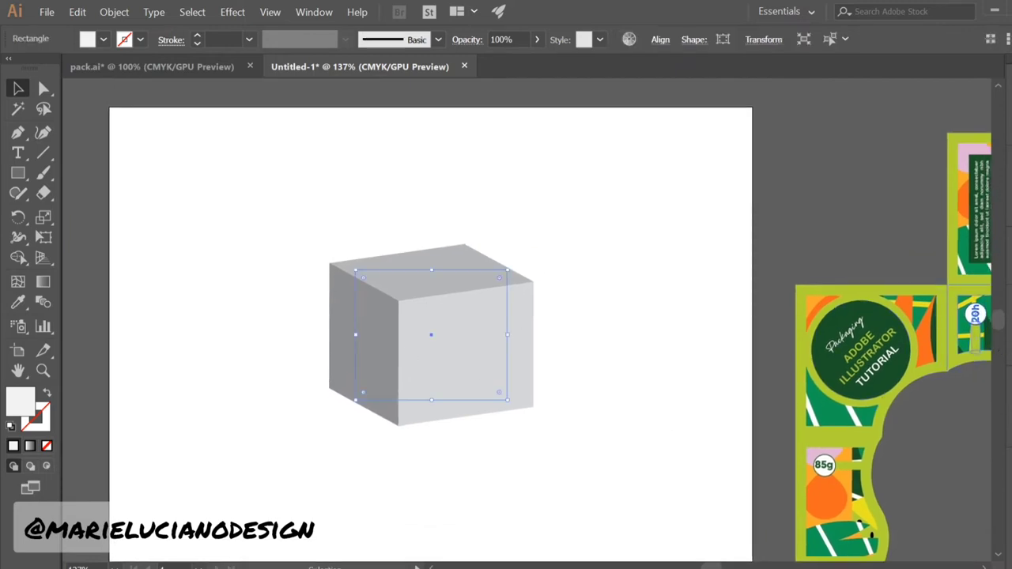
left_click(1010, 328)
left_click(912, 391)
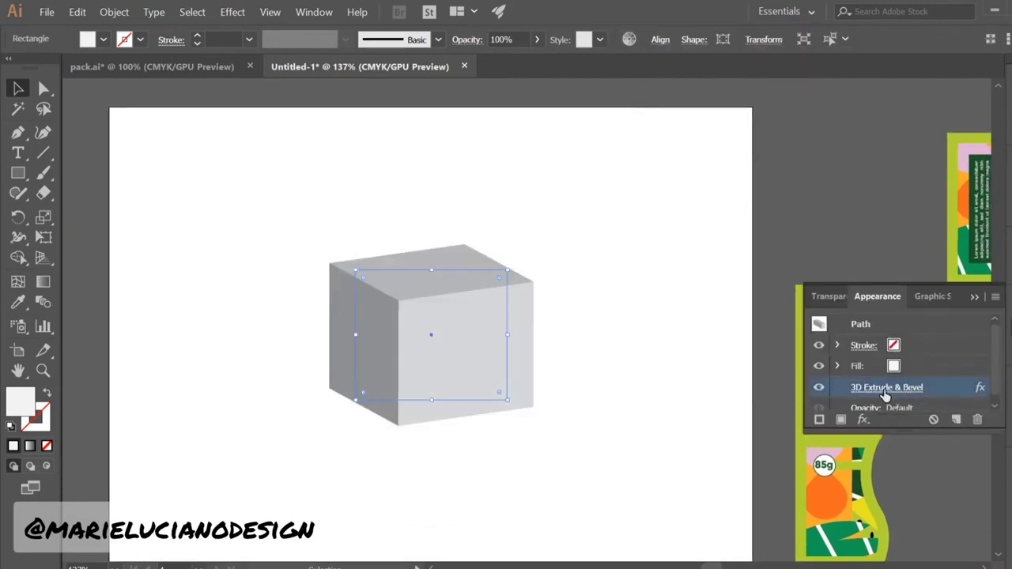
left_click(911, 392)
left_click(644, 367)
left_click_drag(781, 47, 767, 16)
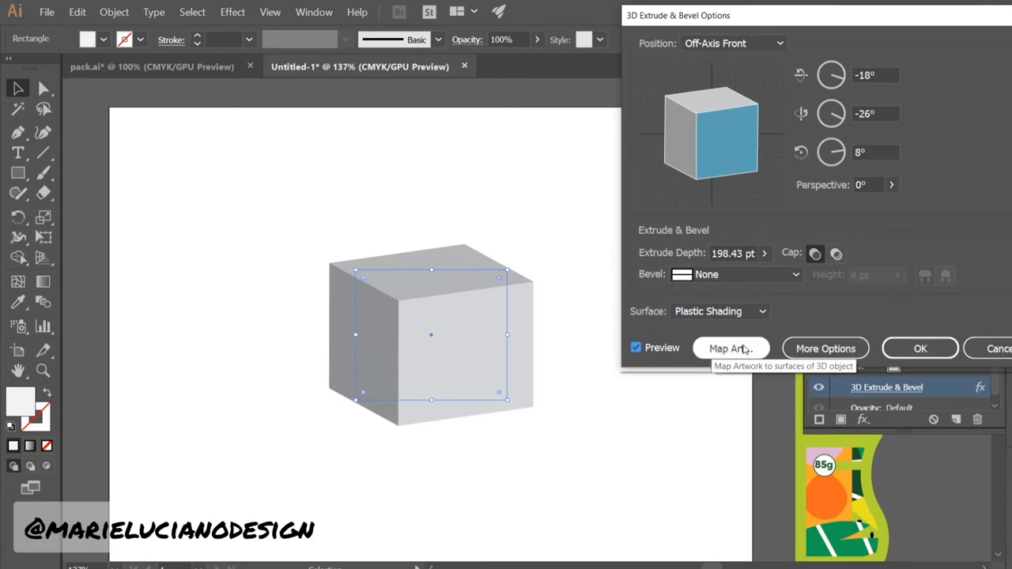
Map Side 01 onto surface 1, rotated 90°, with Shade Artwork enabled
left_click(743, 349)
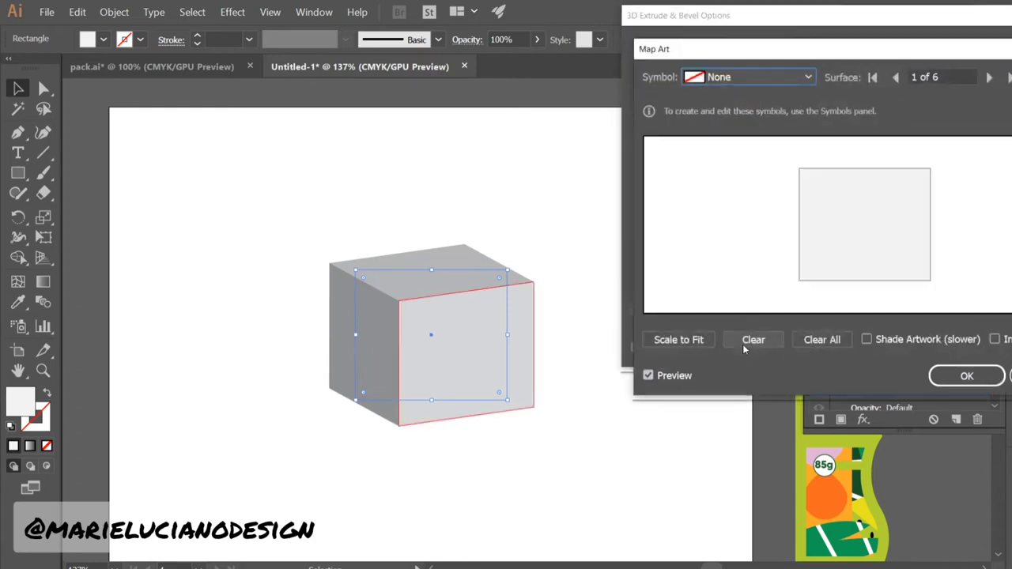
left_click(751, 77)
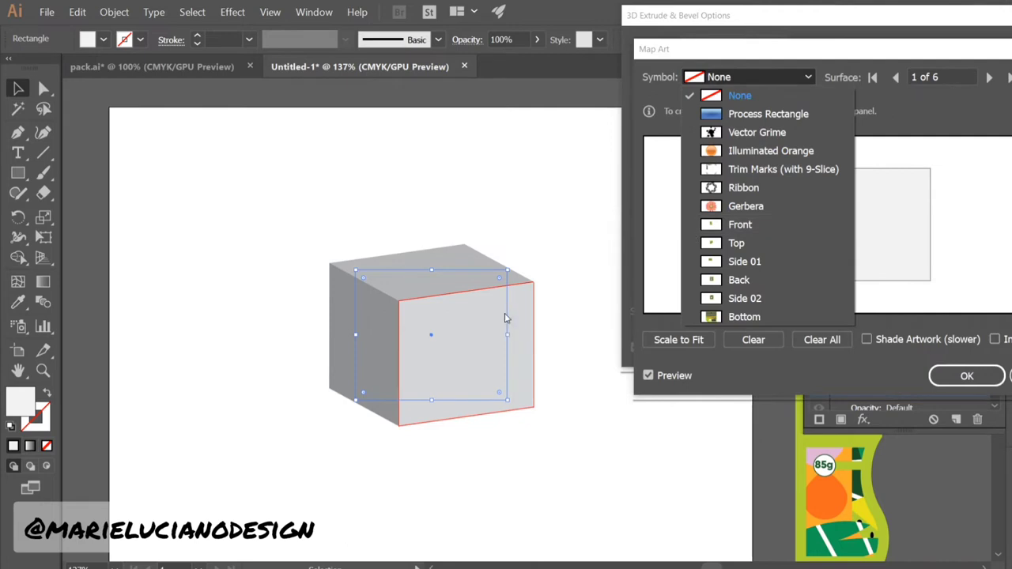
left_click(791, 261)
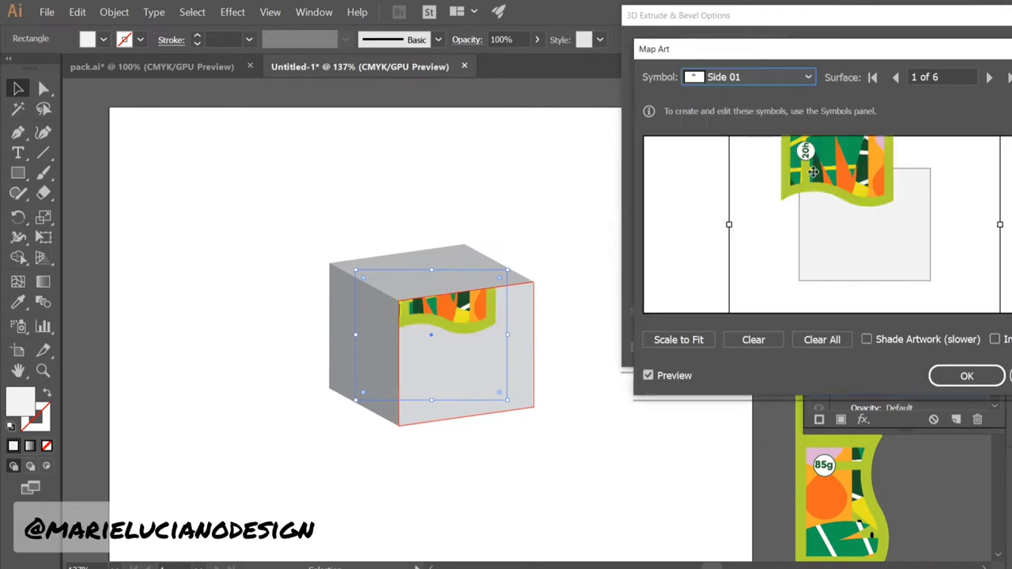
left_click_drag(797, 259, 814, 175)
left_click_drag(714, 222, 906, 228)
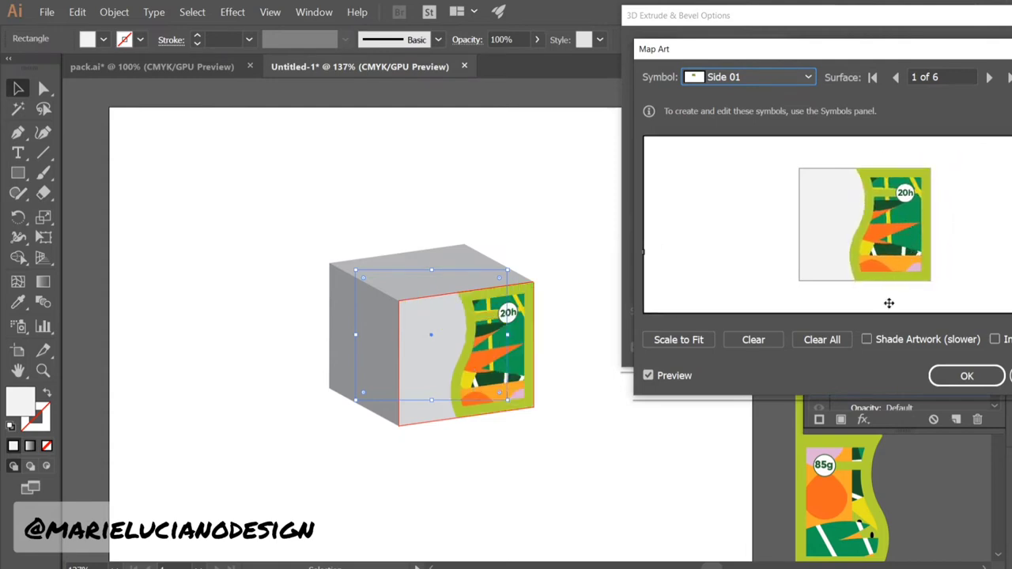
left_click(867, 340)
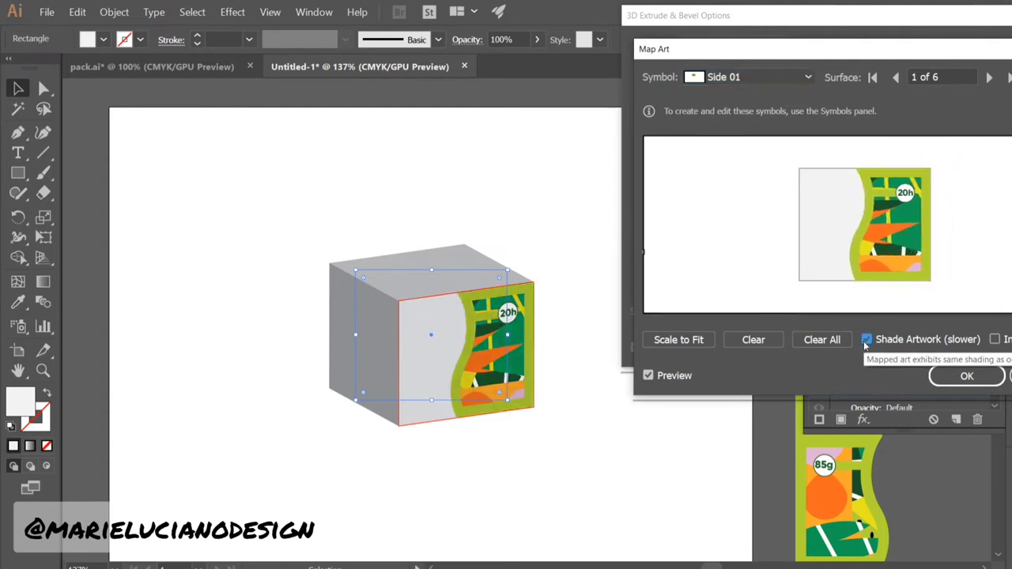
Map Side 02 upright onto surface 2 and Back onto surface 3
left_click(988, 79)
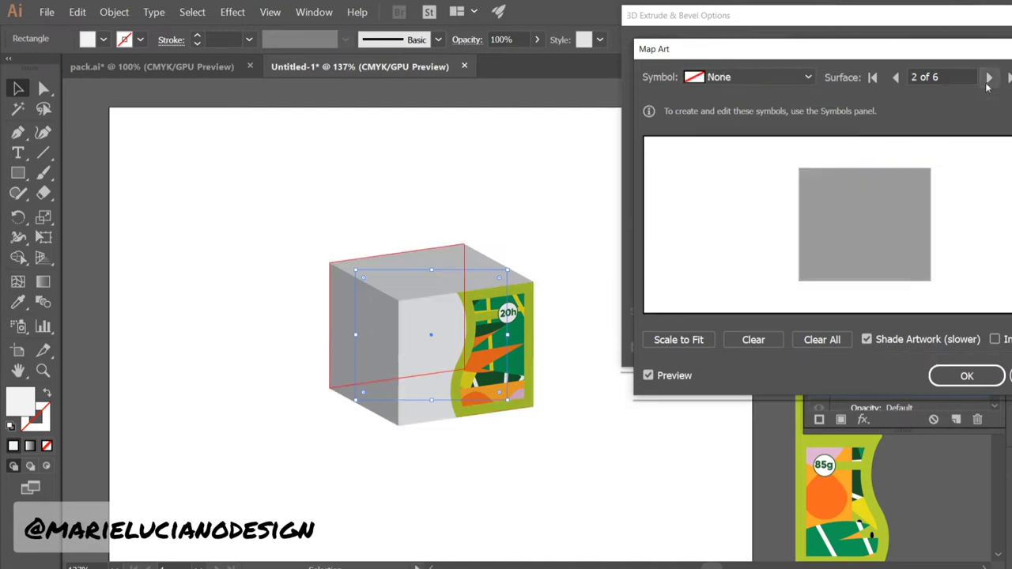
left_click(770, 77)
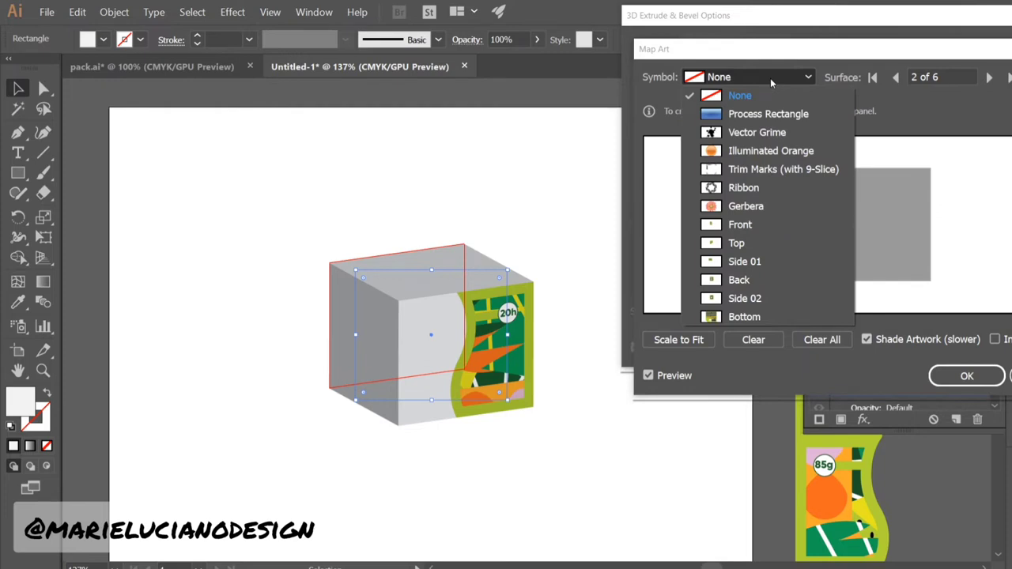
left_click(773, 298)
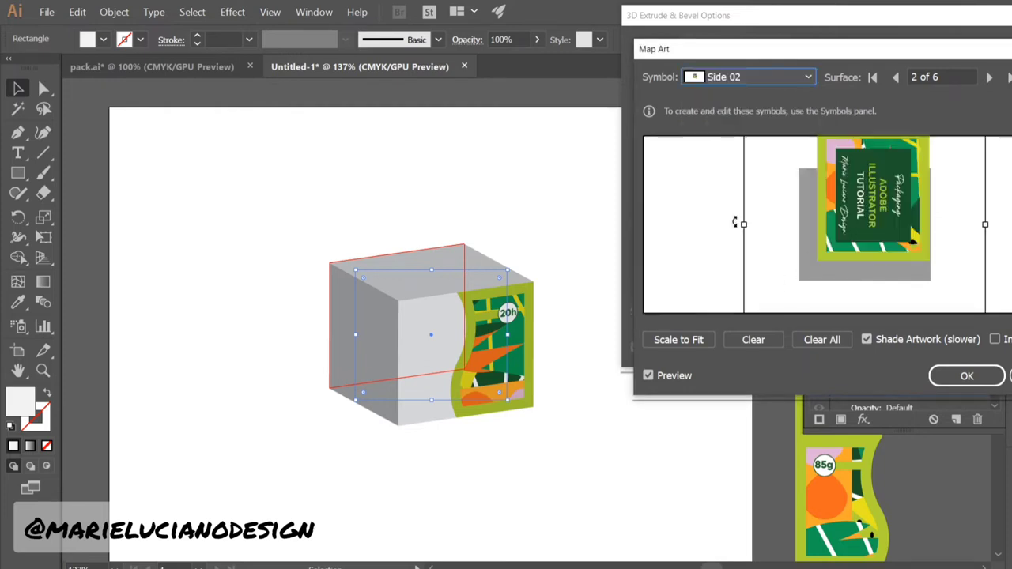
left_click_drag(735, 223, 902, 254)
left_click_drag(812, 212, 843, 222)
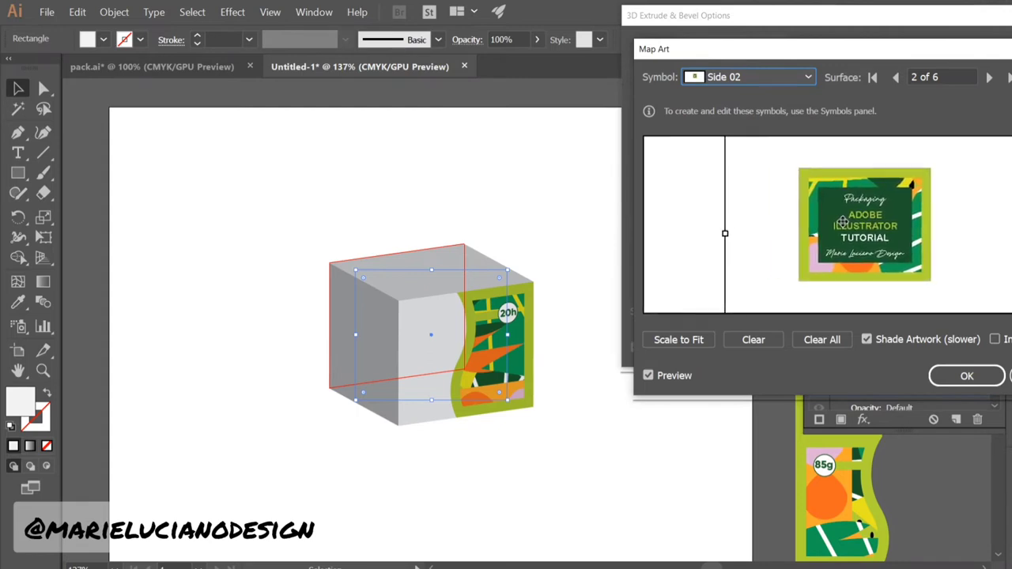
left_click(988, 77)
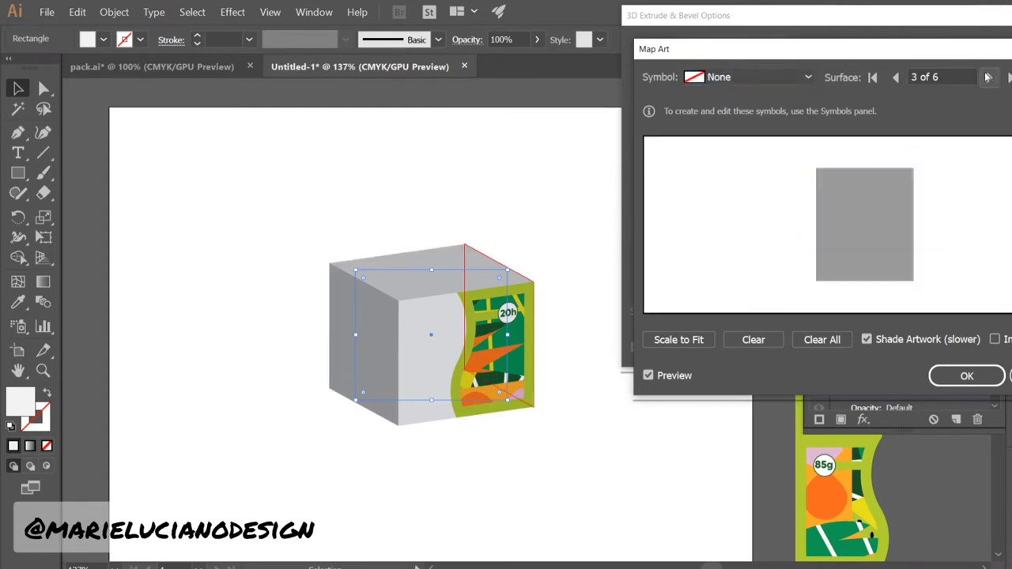
left_click(754, 77)
left_click(790, 279)
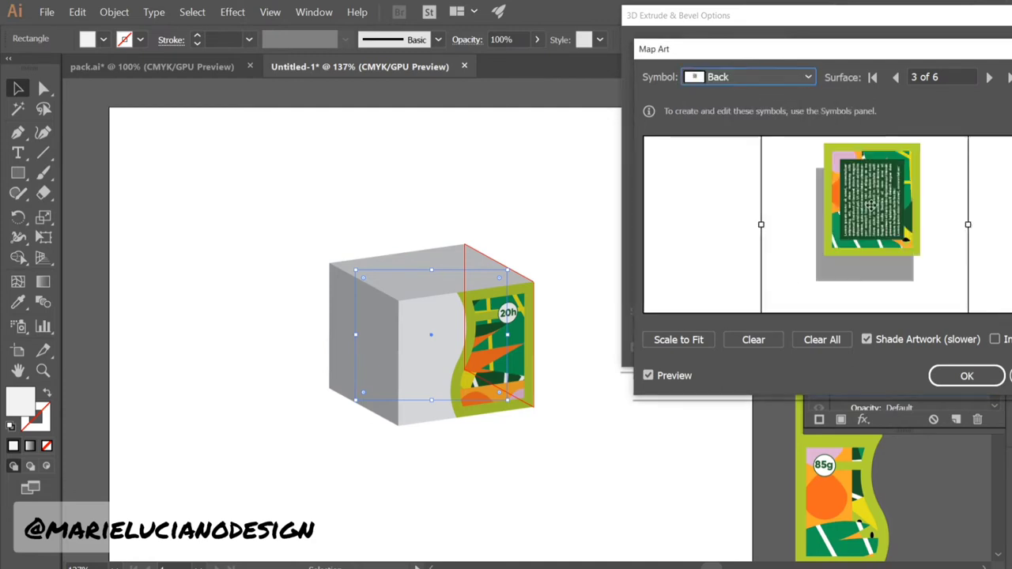
left_click_drag(871, 205, 868, 223)
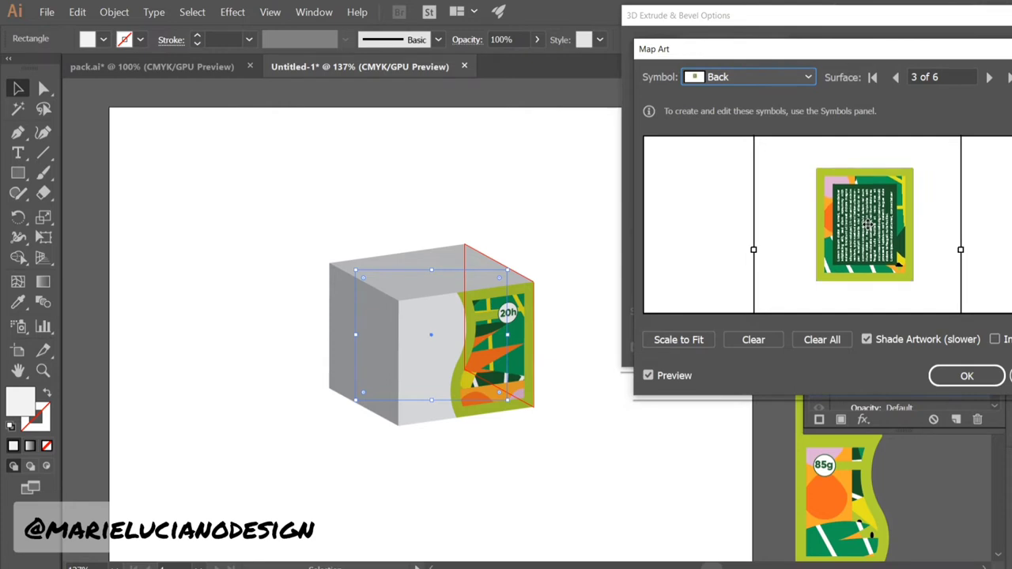
left_click(989, 76)
left_click(697, 78)
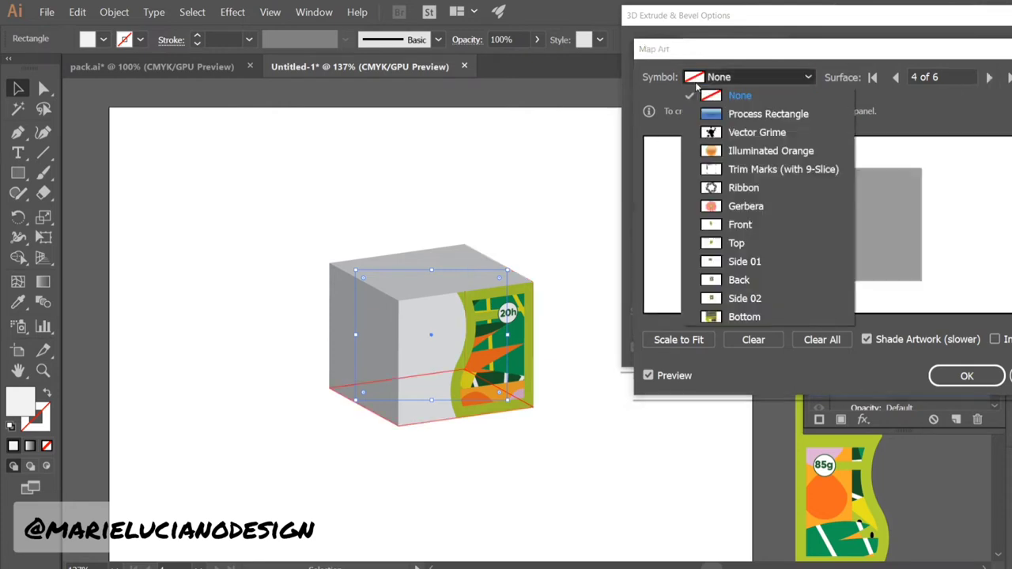
Map Bottom onto surface 4, rotated so the barcode sits top-right
left_click(739, 316)
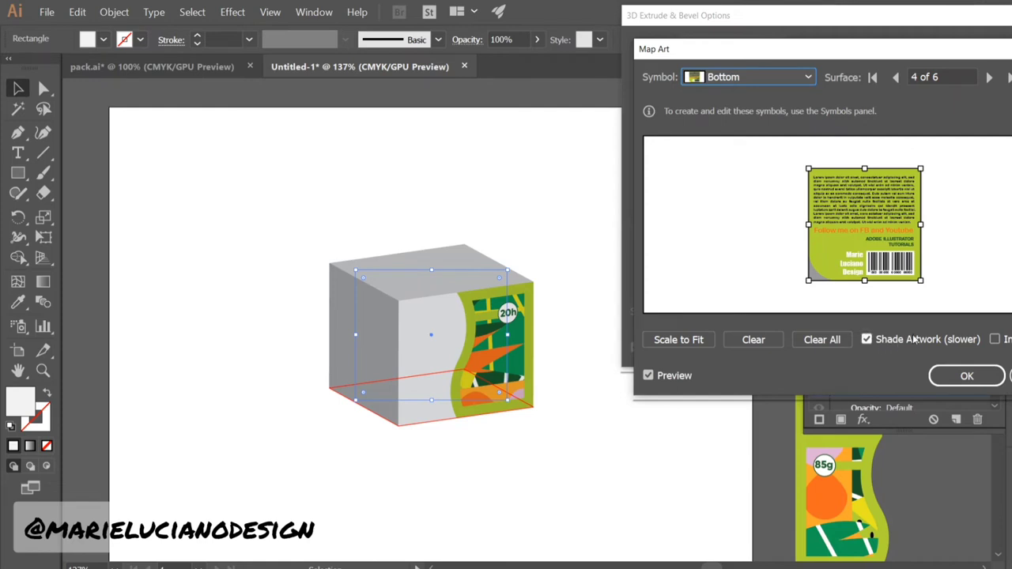
left_click(995, 339)
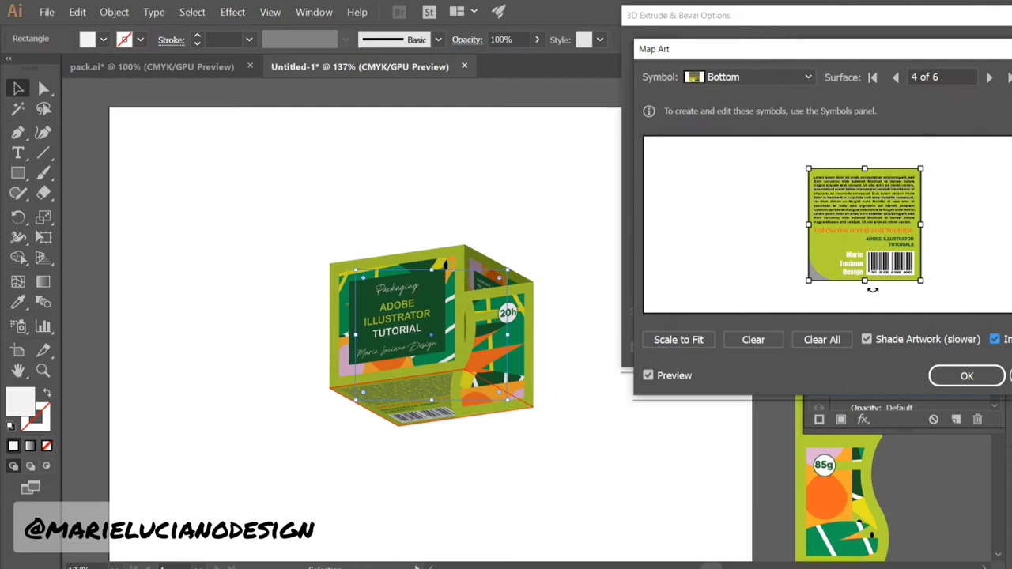
left_click_drag(874, 290, 766, 246)
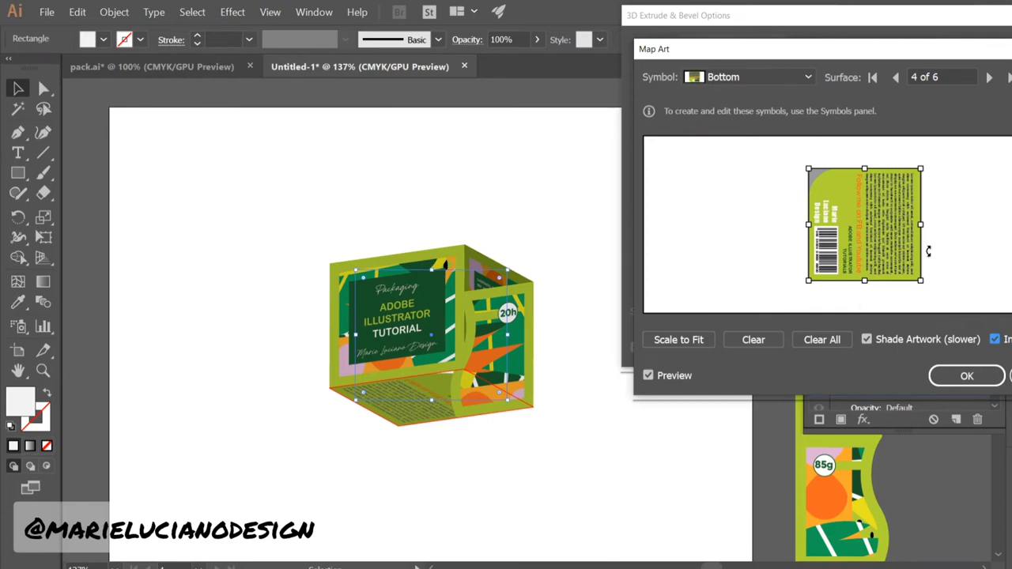
left_click_drag(924, 225, 800, 265)
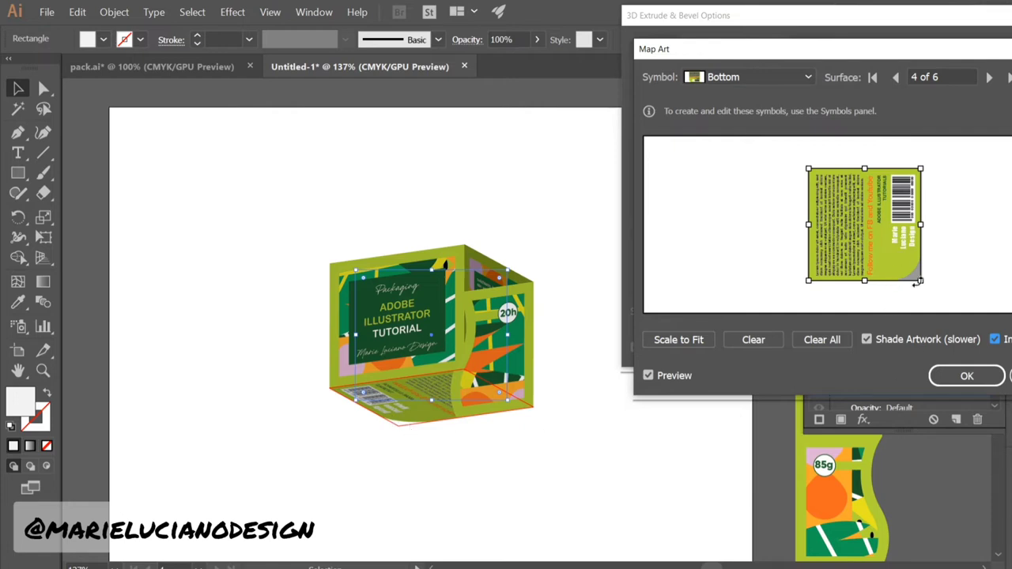
left_click(998, 340)
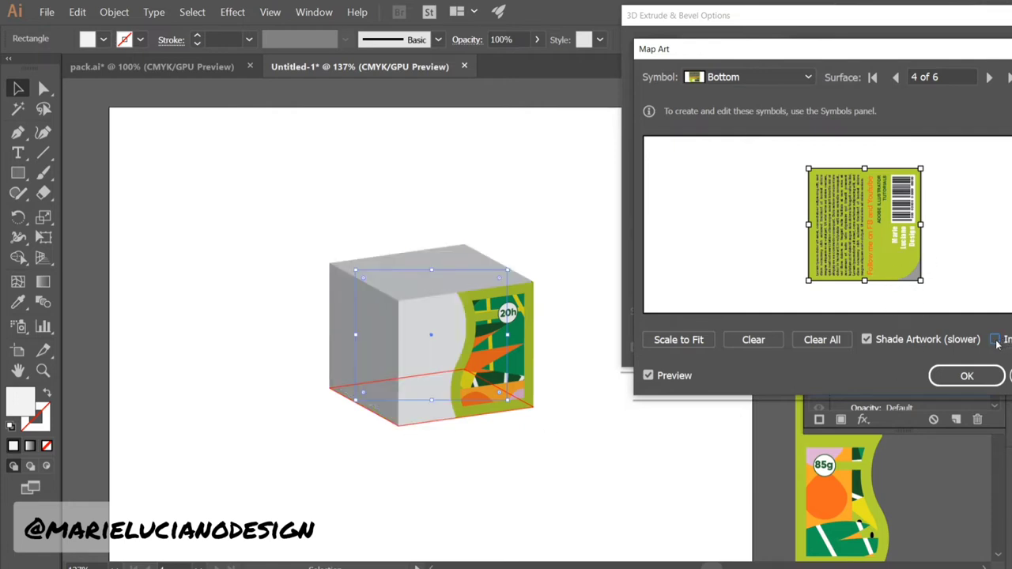
Map Front onto surface 5, rotated 90° and positioned over the left face
left_click(988, 77)
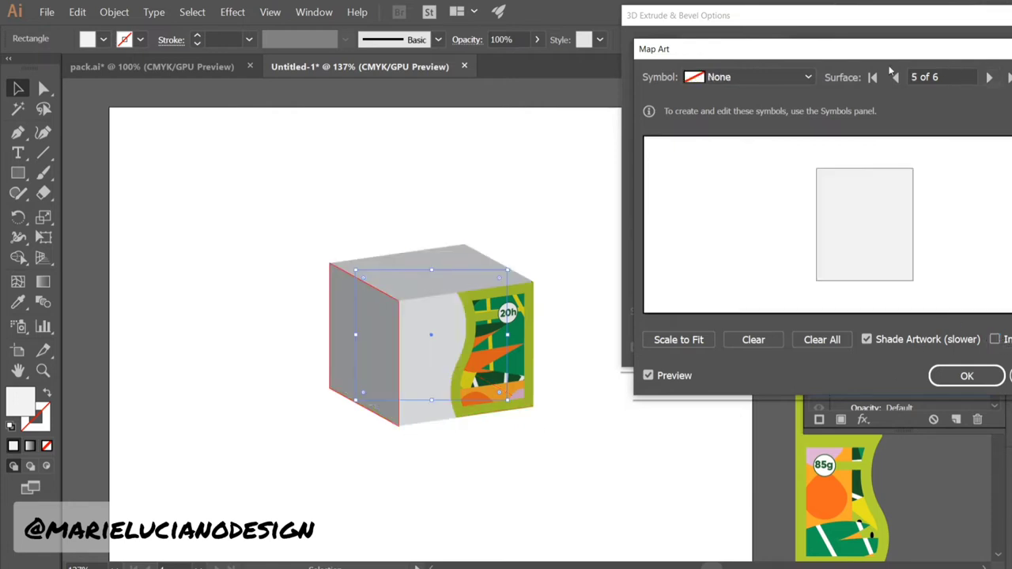
left_click(774, 76)
left_click(765, 230)
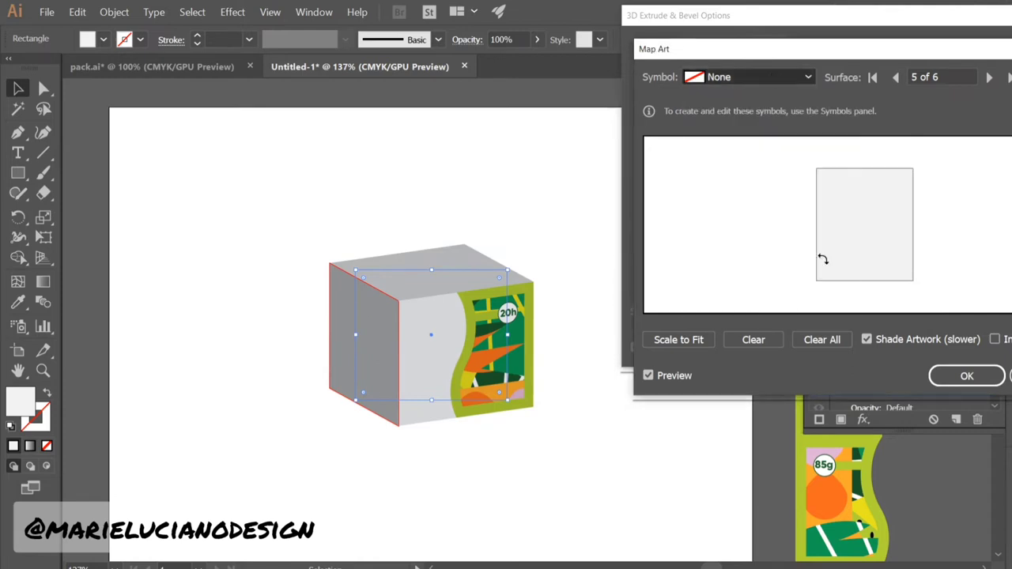
left_click_drag(856, 193, 847, 212)
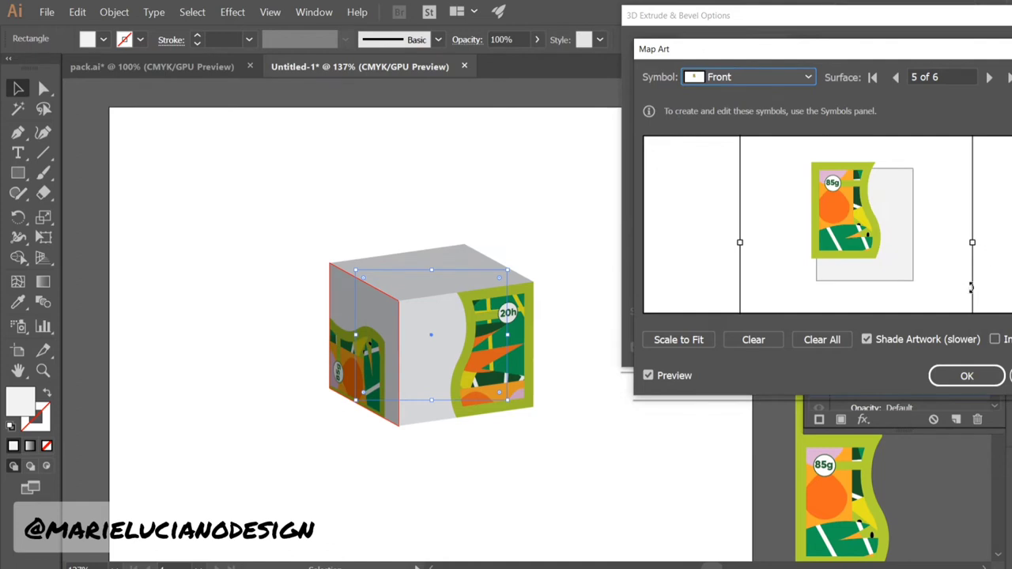
left_click_drag(977, 244, 843, 295)
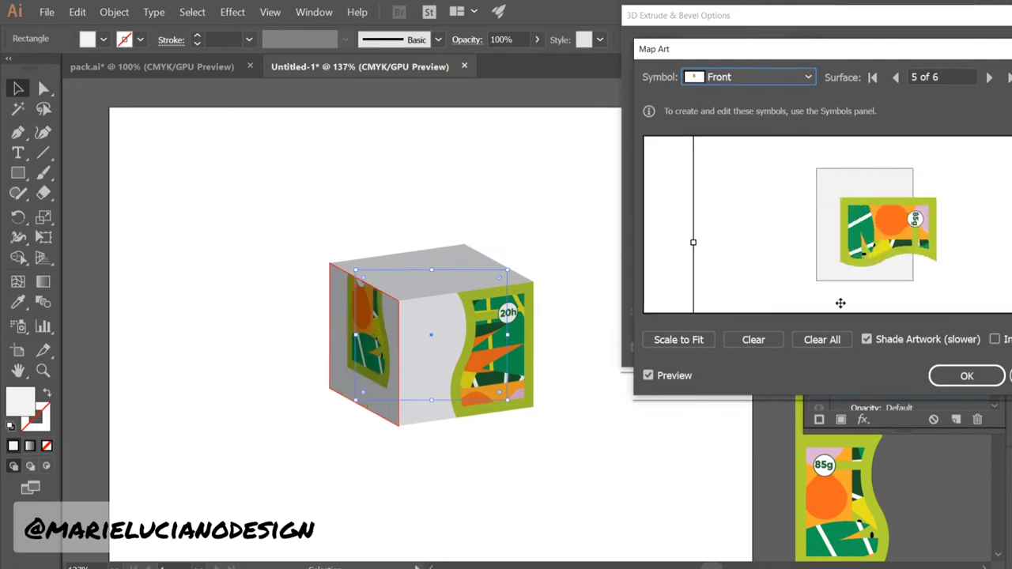
left_click_drag(874, 236, 868, 211)
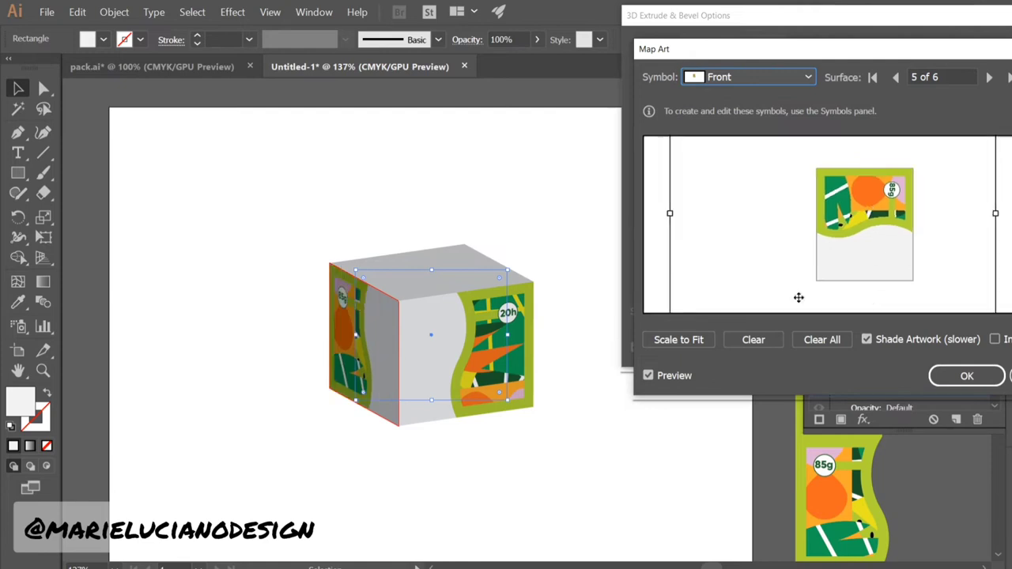
Map Top onto the lid (surface 6), angling its circle text
left_click(988, 77)
left_click(740, 77)
left_click(737, 243)
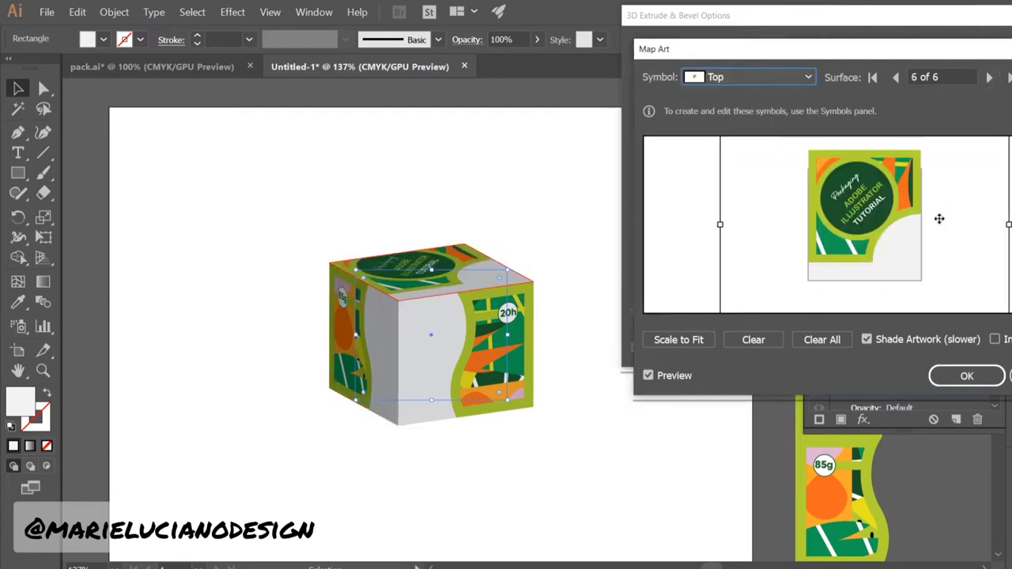
left_click_drag(893, 215, 875, 215)
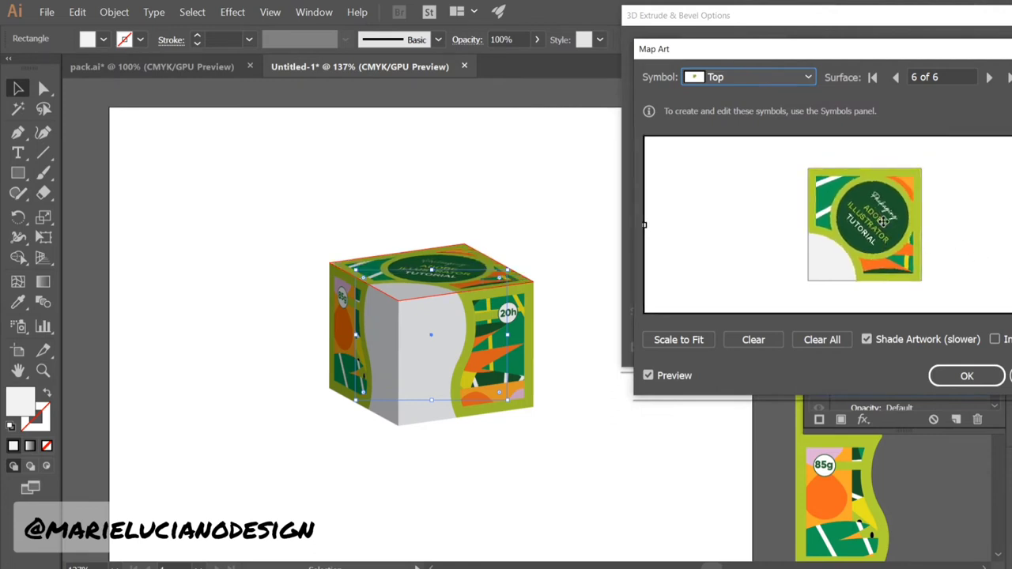
left_click_drag(903, 284, 906, 222)
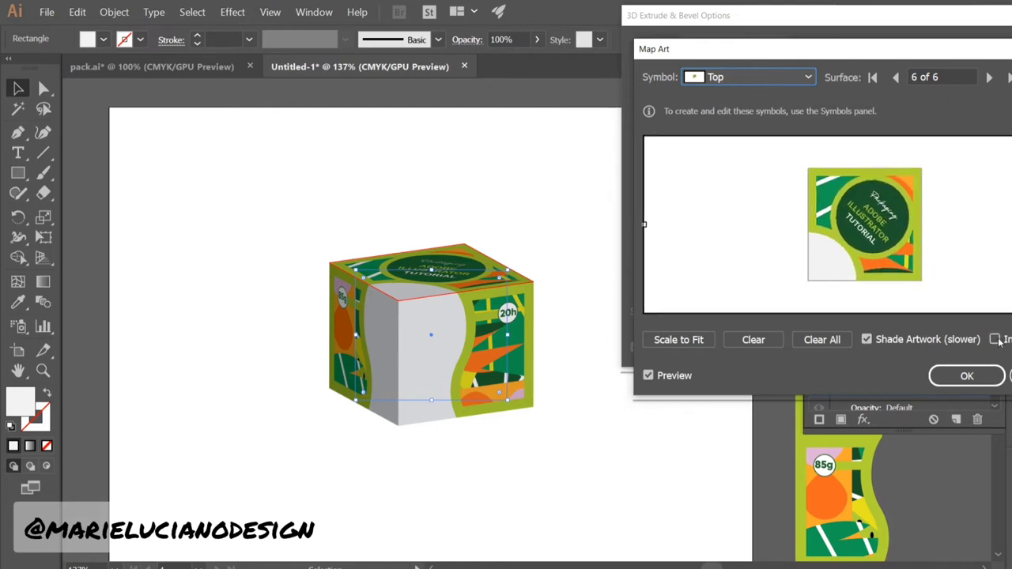
Tilt the box to -26°, -43°, 20° with 30° perspective
left_click(966, 376)
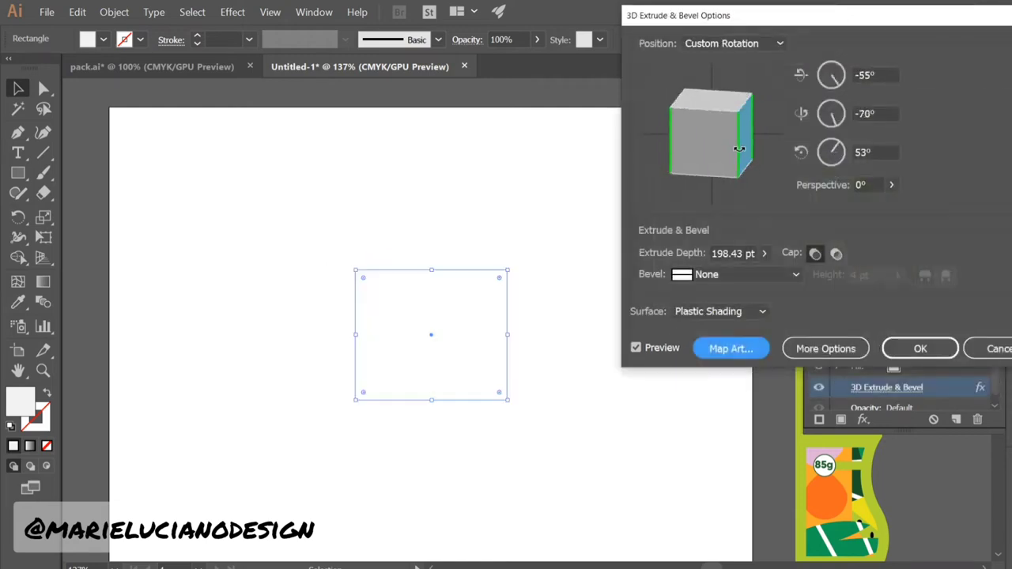
left_click_drag(740, 149, 776, 152)
left_click_drag(711, 154, 789, 158)
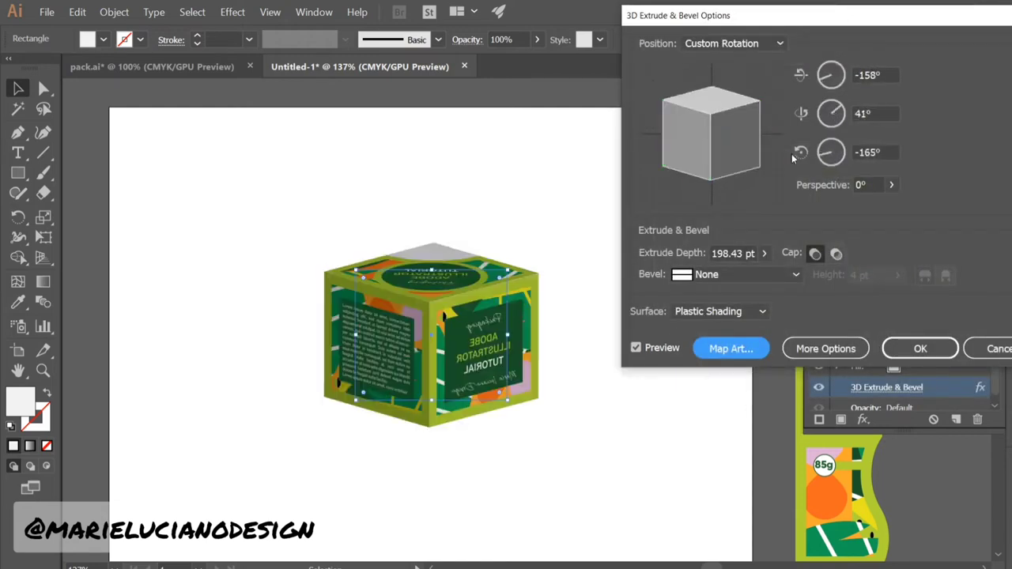
left_click_drag(731, 173, 744, 126)
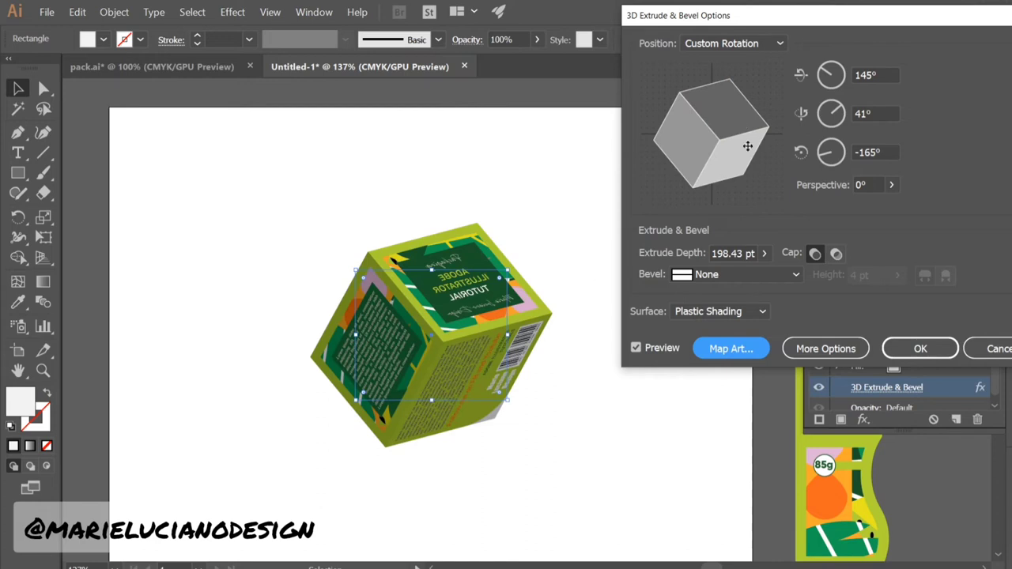
left_click(732, 43)
left_click(728, 195)
mouse_move(724, 179)
left_mouse_down()
mouse_move(696, 154)
mouse_move(715, 165)
left_mouse_up()
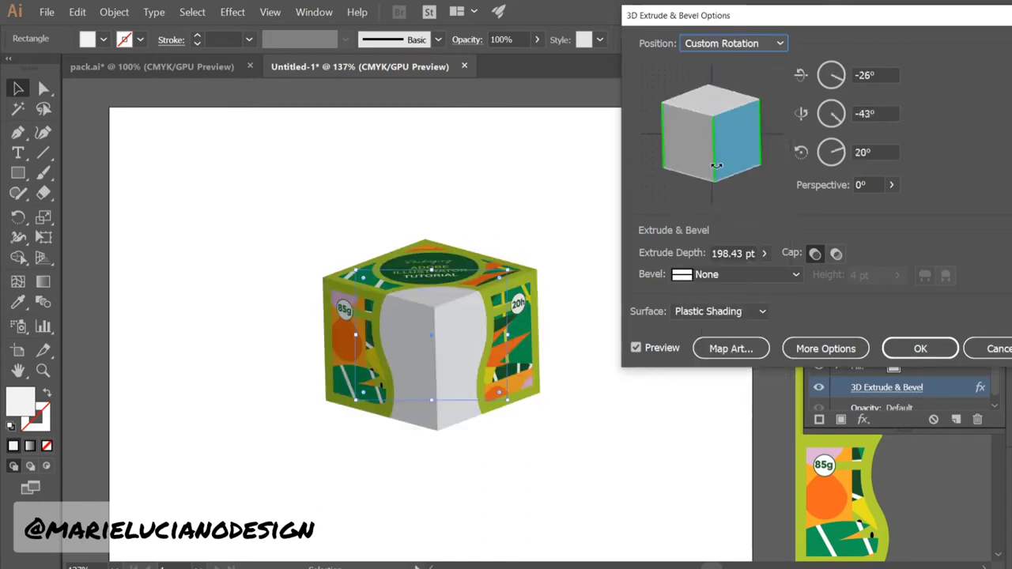
left_click(863, 184)
type("30")
key("Tab")
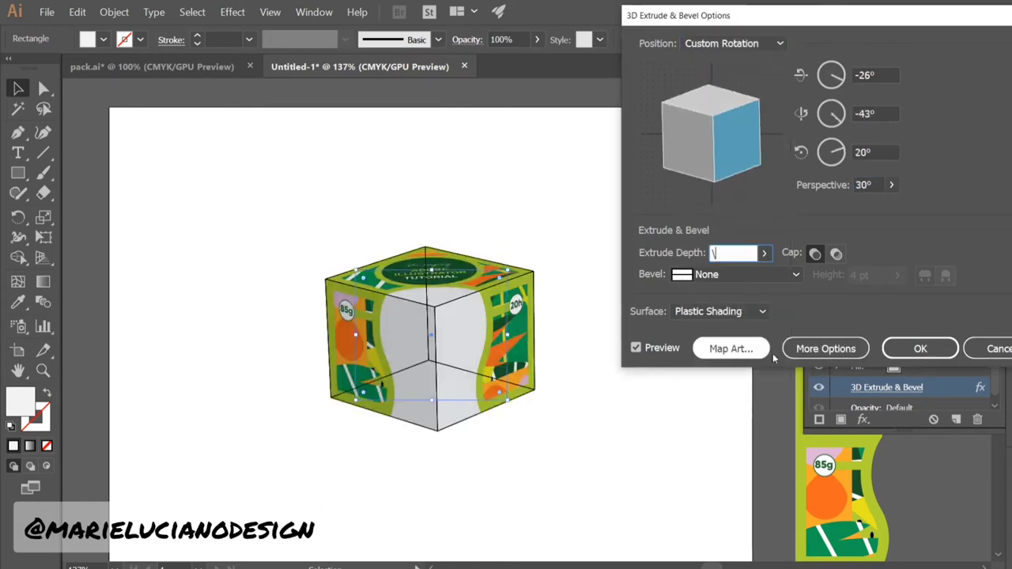
Turn on Invisible Geometry in Map Art and confirm the 3D settings
left_click(731, 349)
left_click_drag(806, 46, 666, 32)
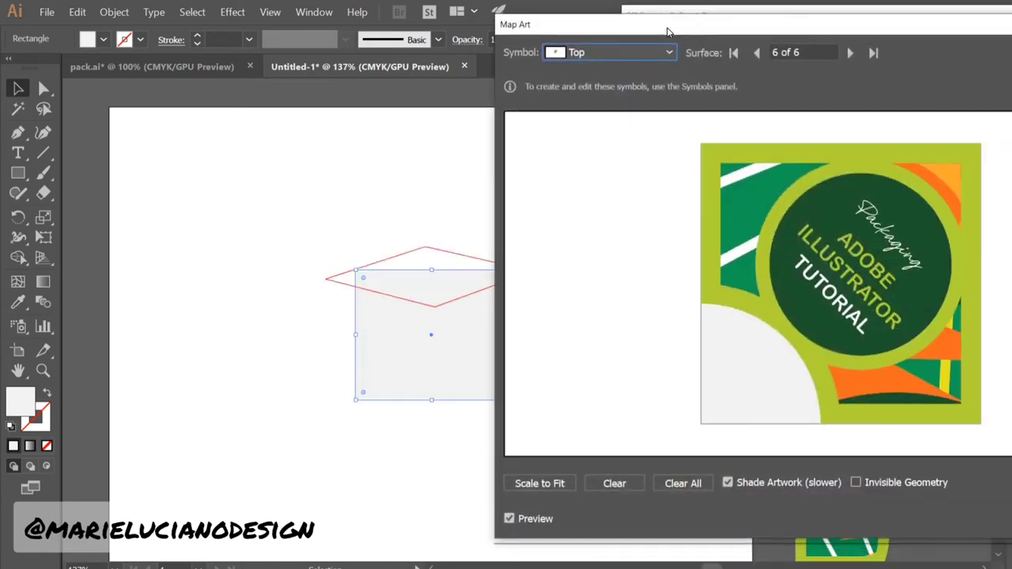
left_click(855, 482)
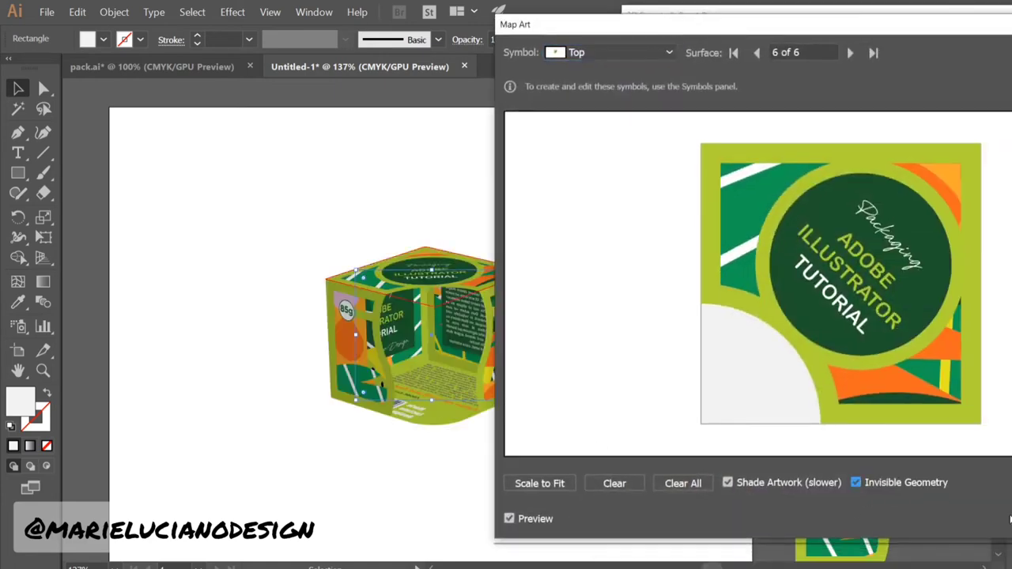
left_click(1010, 519)
left_click(904, 345)
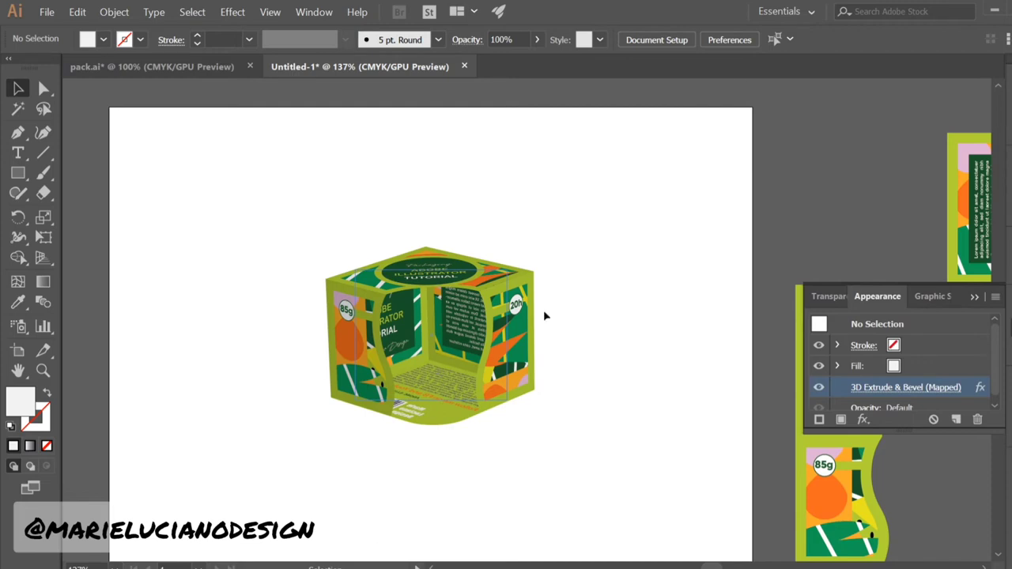
left_click(979, 299)
In the Bottom panel symbol, delete the lorem ipsum text, Follow me line, tutorials text and barcode
left_click_drag(669, 438, 364, 406)
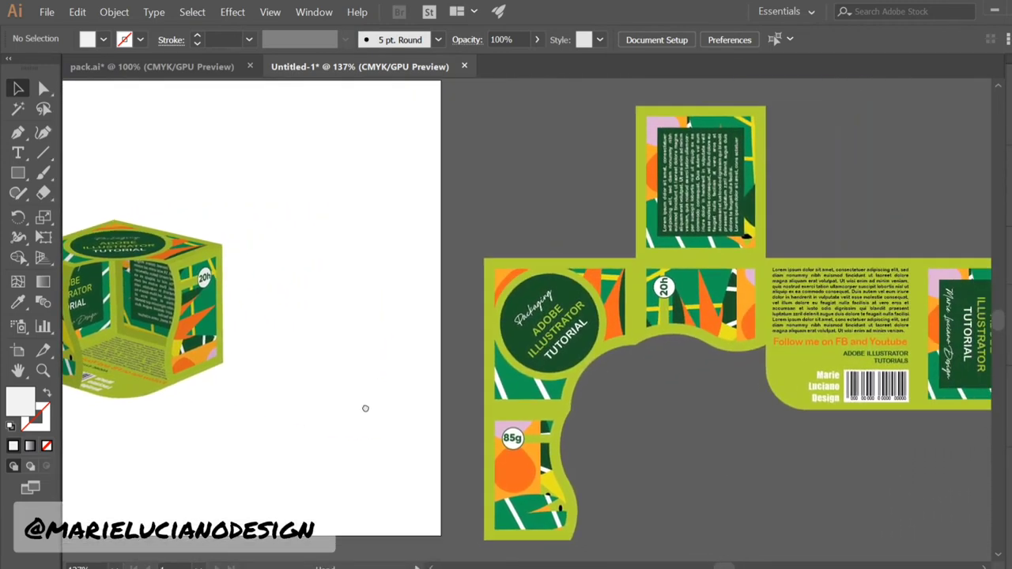
left_click(843, 300)
double_click(840, 303)
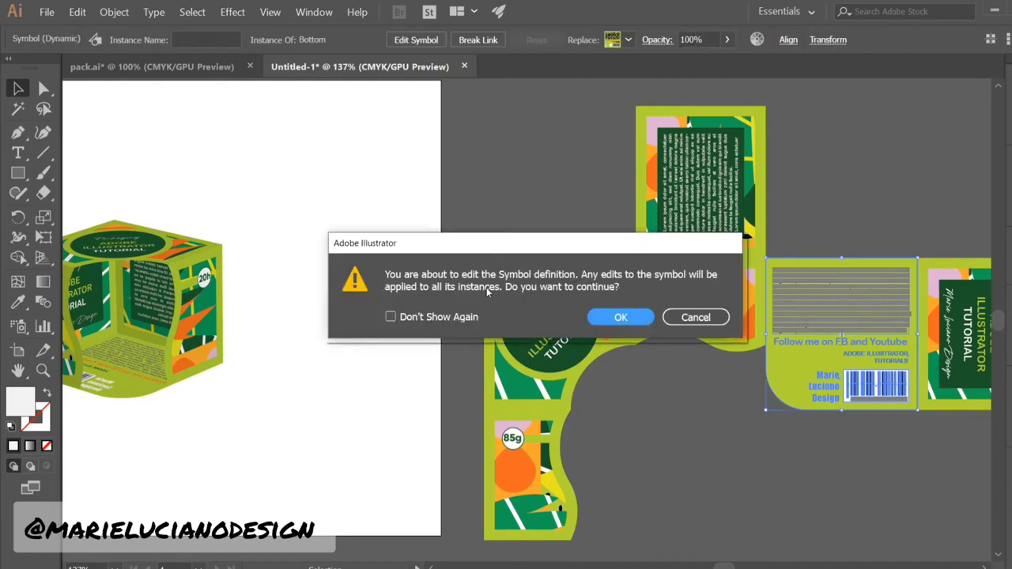
left_click(602, 317)
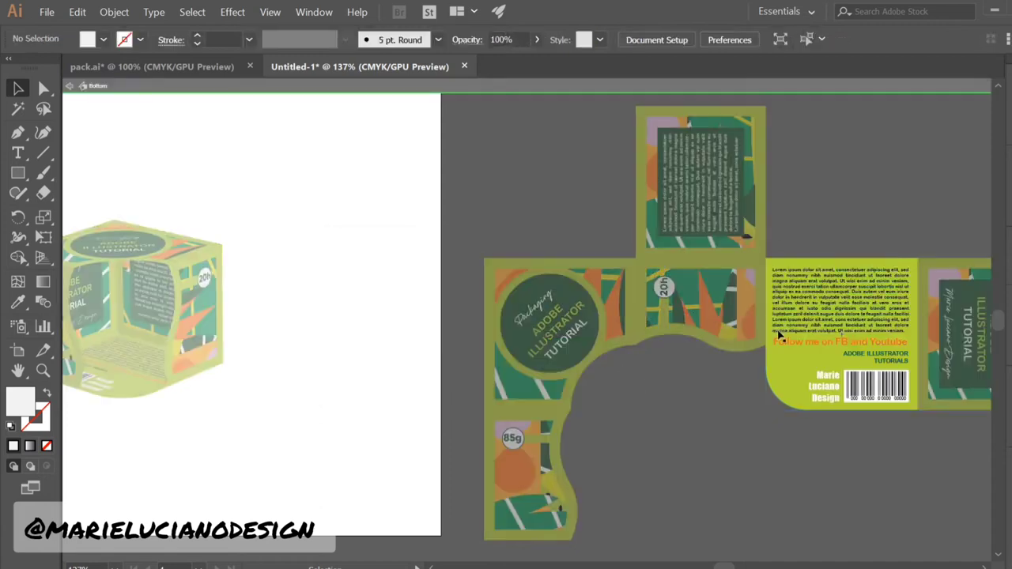
left_click(844, 337)
key("Delete")
left_click(852, 344)
key("Delete")
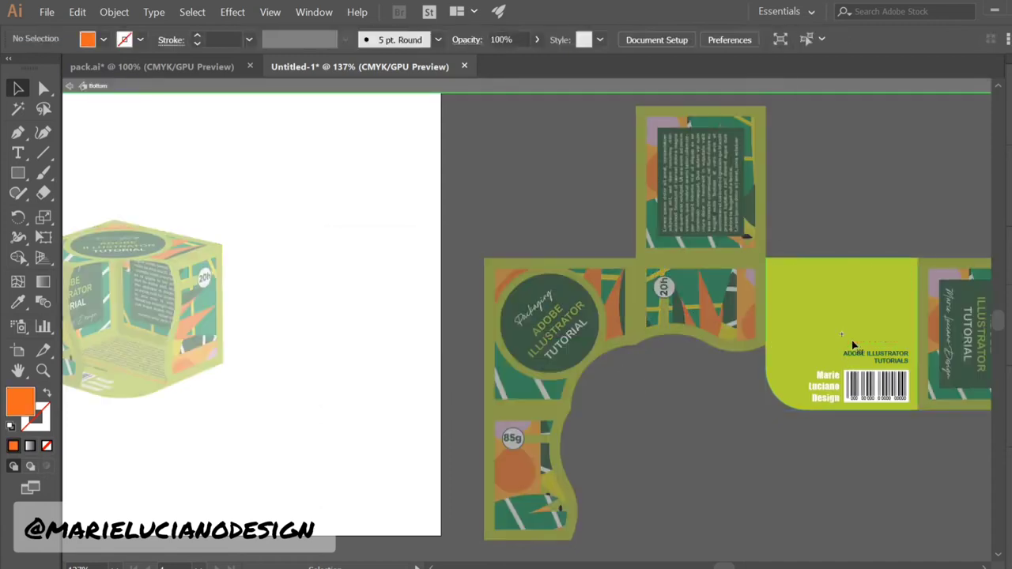
left_click(861, 356)
key("Delete")
key("Delete")
left_click(827, 386)
key("Delete")
Fill the Bottom panel's remaining rectangle with light grey #d1d1d1
left_click(839, 389)
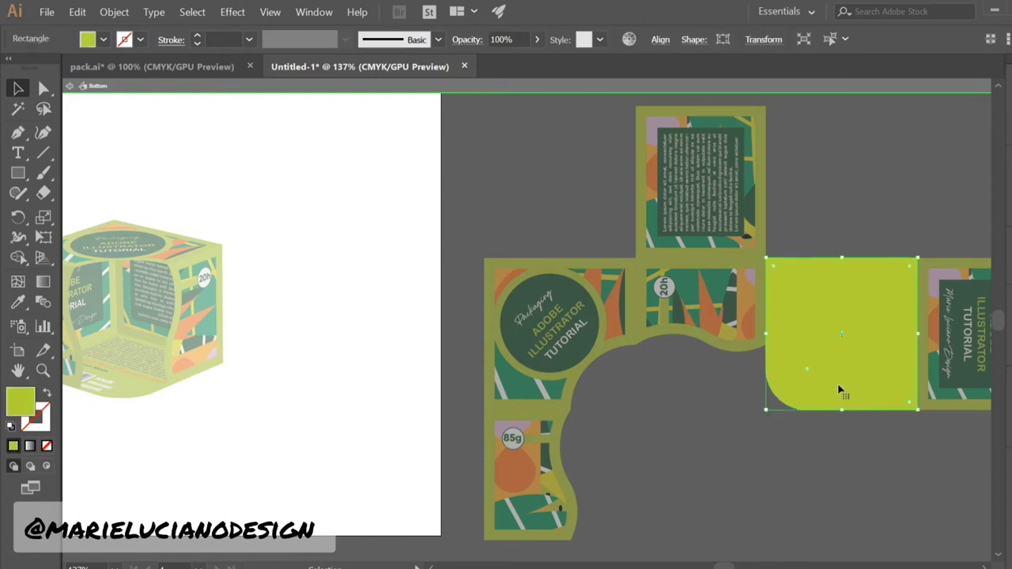
double_click(23, 404)
left_click(338, 91)
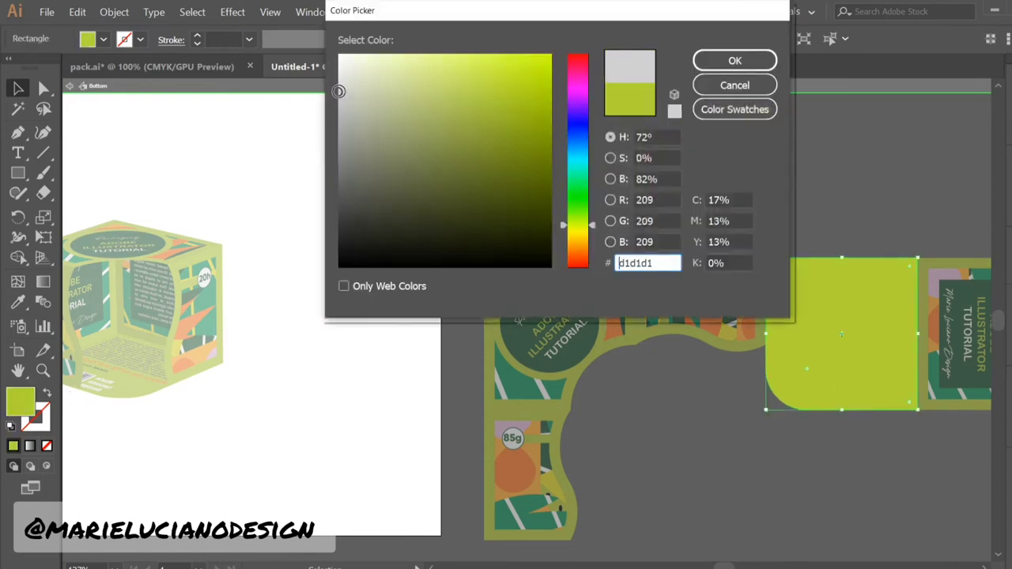
left_click_drag(657, 262, 610, 270)
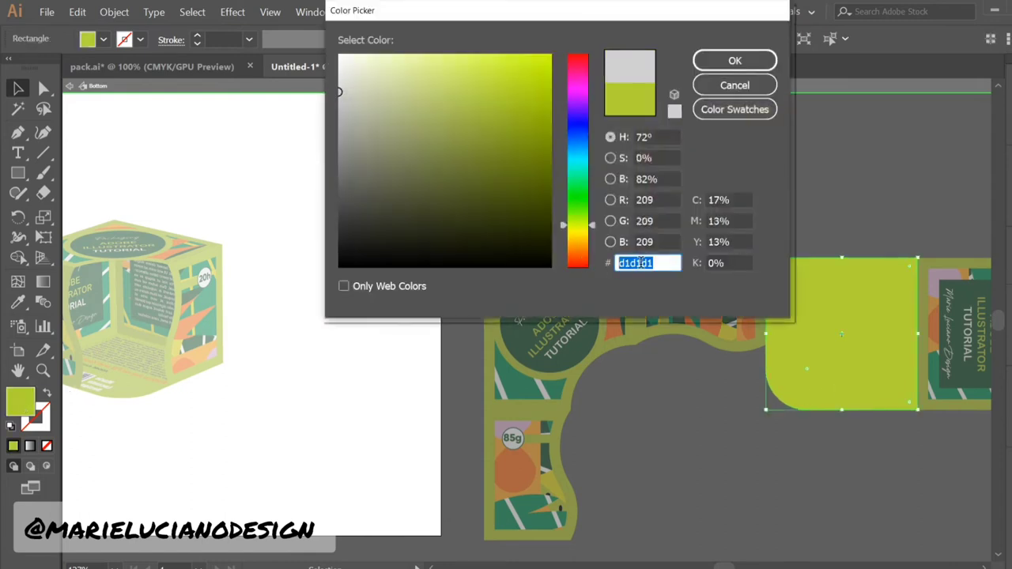
right_click(641, 263)
left_click(671, 304)
left_click(741, 63)
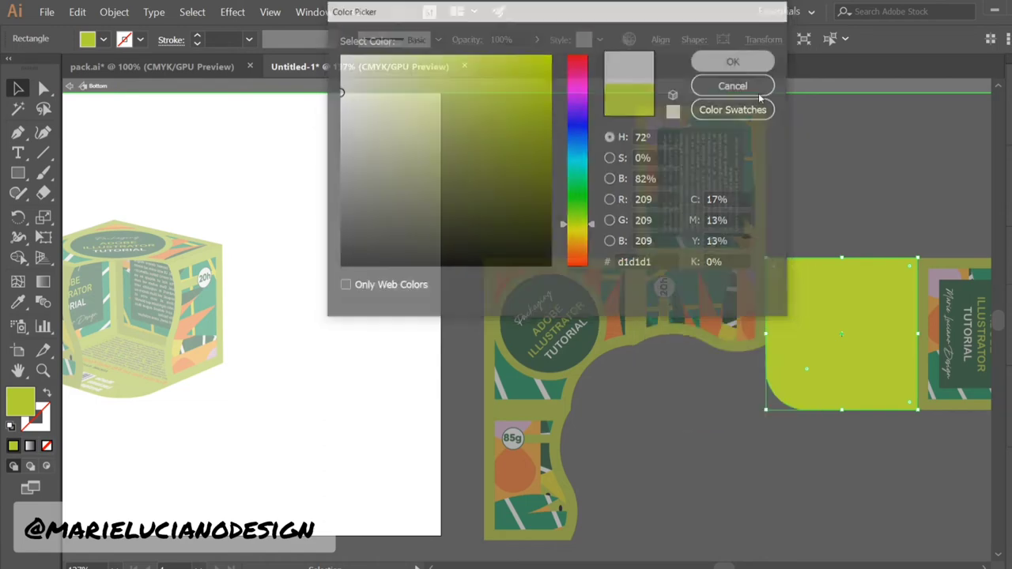
double_click(807, 224)
Strip the Back panel symbol's artwork and fill its rectangle with #d1d1d1
double_click(716, 216)
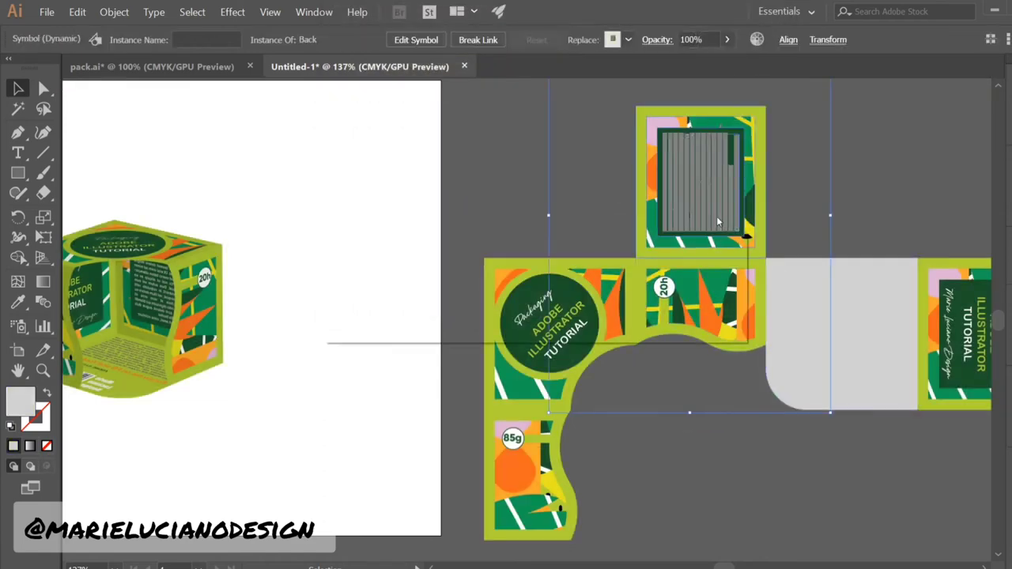
left_click(624, 308)
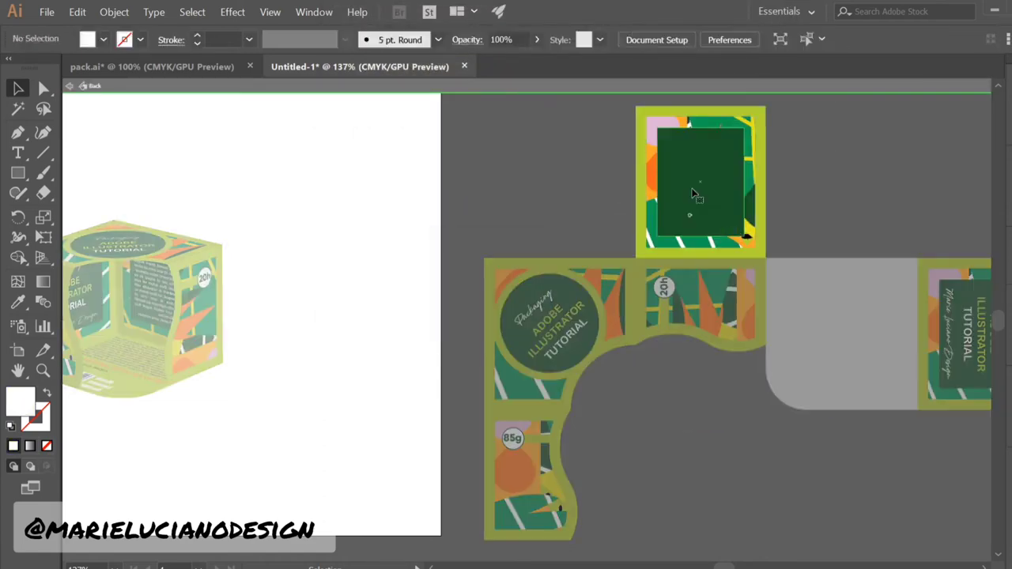
left_click(701, 207)
key("Delete")
left_click(703, 216)
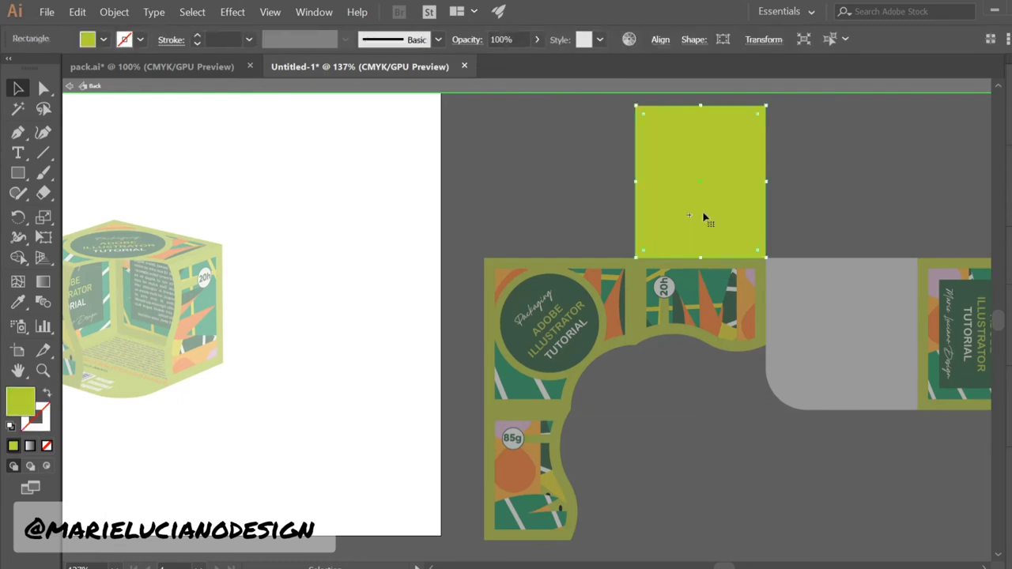
double_click(30, 413)
type("d1d1d1")
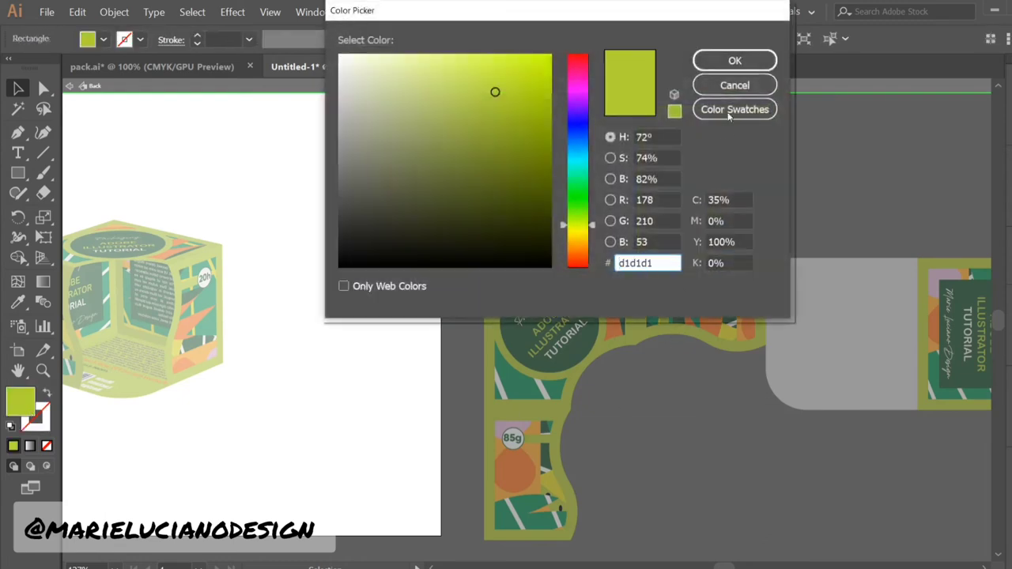
left_click(734, 67)
left_click(876, 217)
double_click(850, 432)
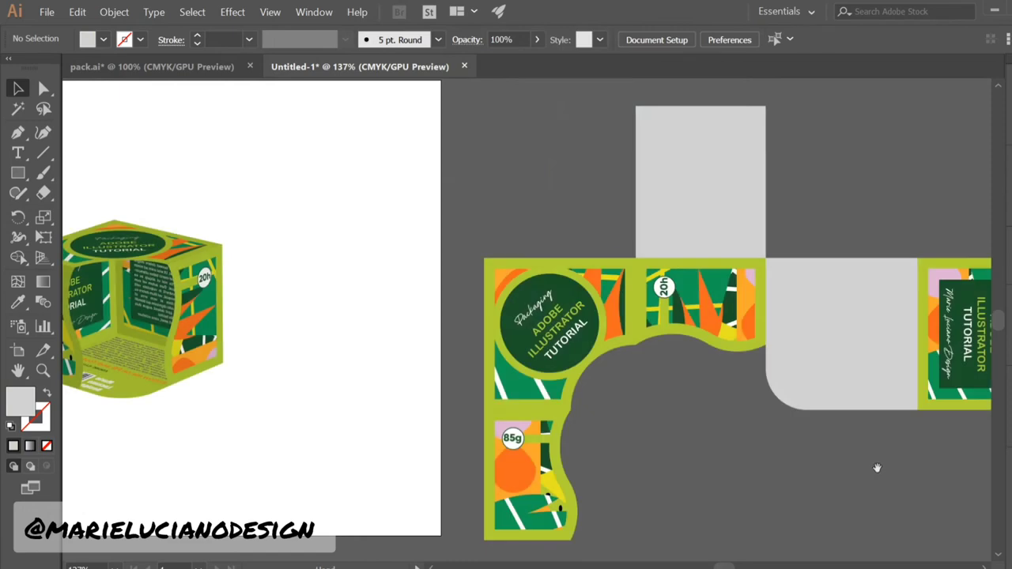
In the Side 02 symbol, delete the text, dark green label, pattern and name artwork
left_click_drag(876, 467, 625, 464)
left_click(706, 319)
double_click(706, 319)
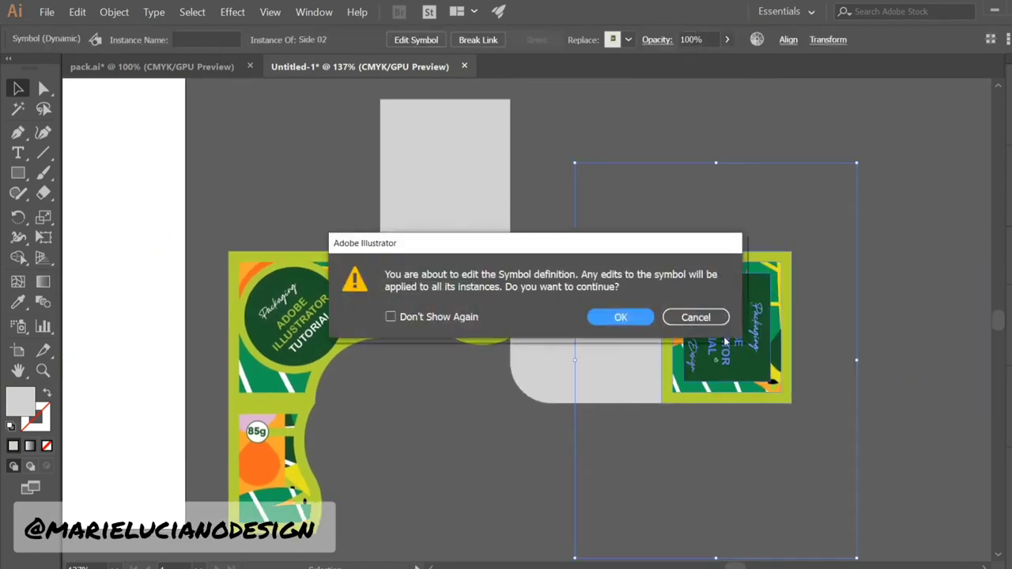
left_click(621, 317)
key("Delete")
left_click(728, 357)
key("Delete")
left_click(757, 340)
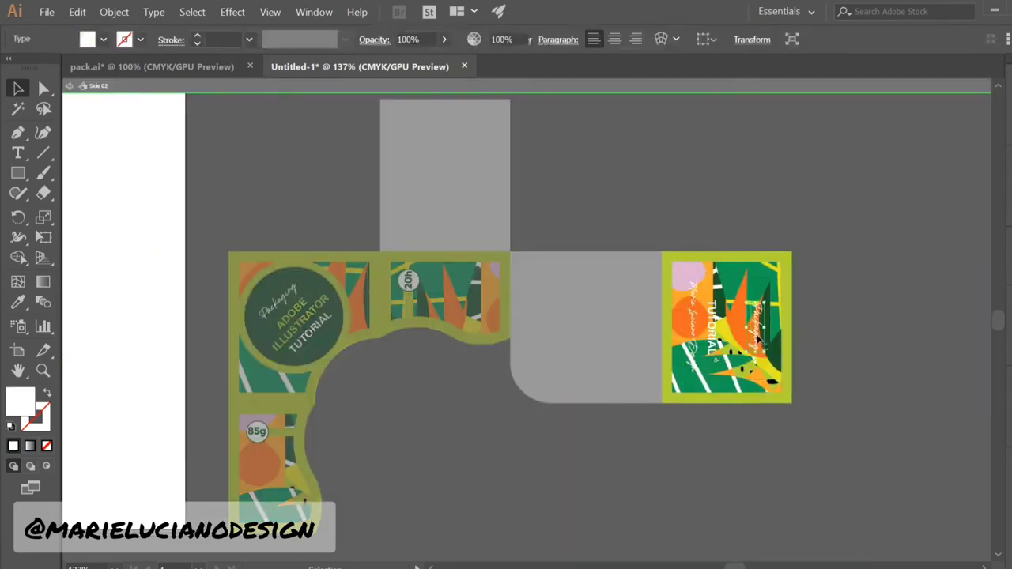
key("Delete")
left_click(726, 343)
key("Delete")
left_click(712, 343)
key("Delete")
left_click(699, 349)
key("Delete")
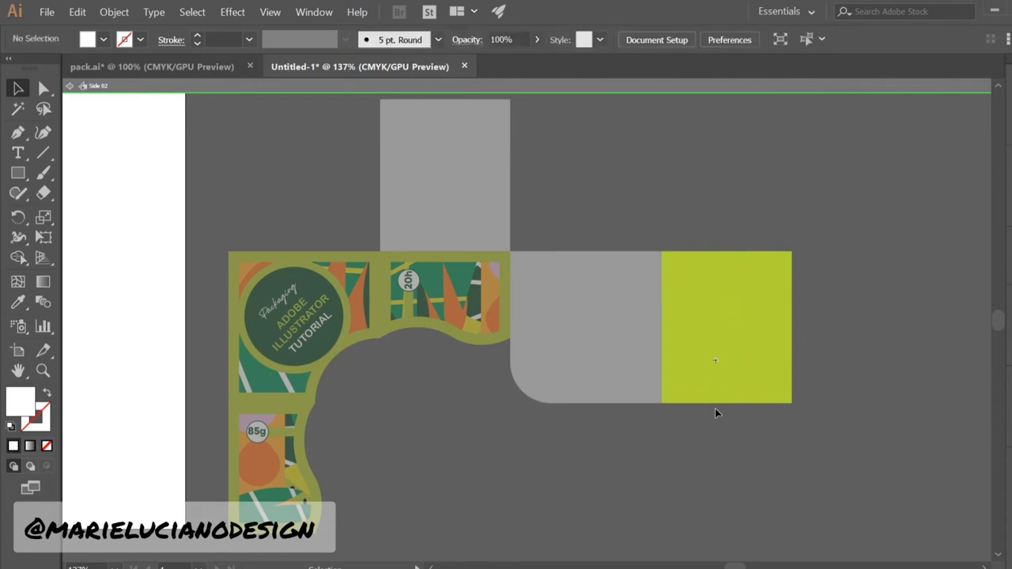
Fill the Side 02 panel's remaining rectangle with #d1d1d1
left_click(710, 366)
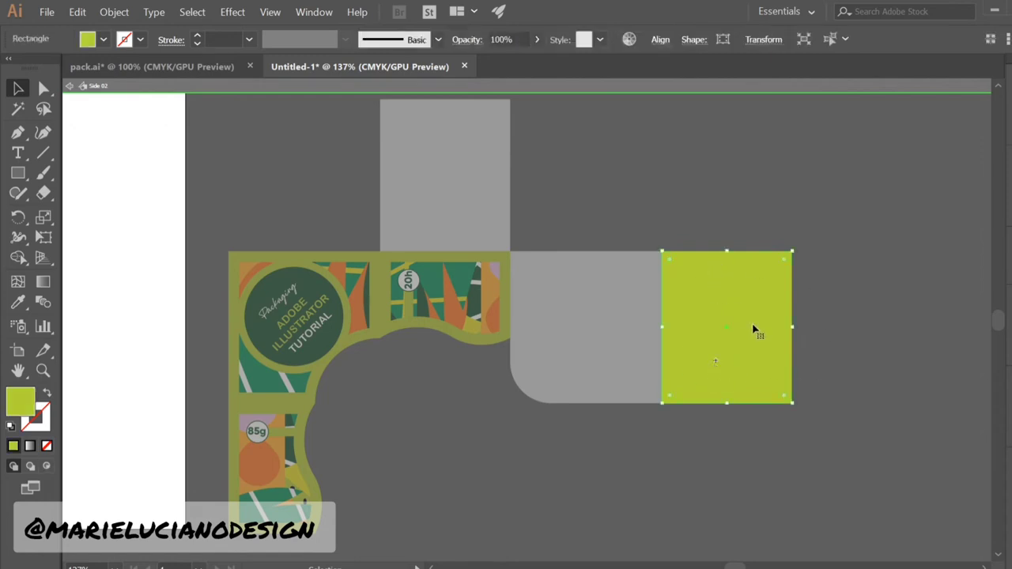
double_click(22, 402)
type("d1d1d1")
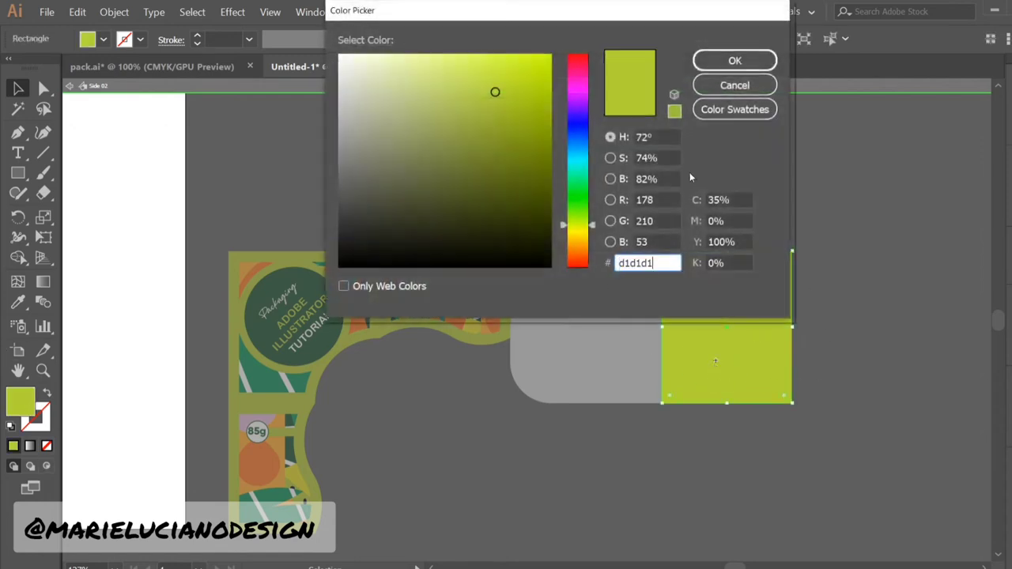
left_click(736, 61)
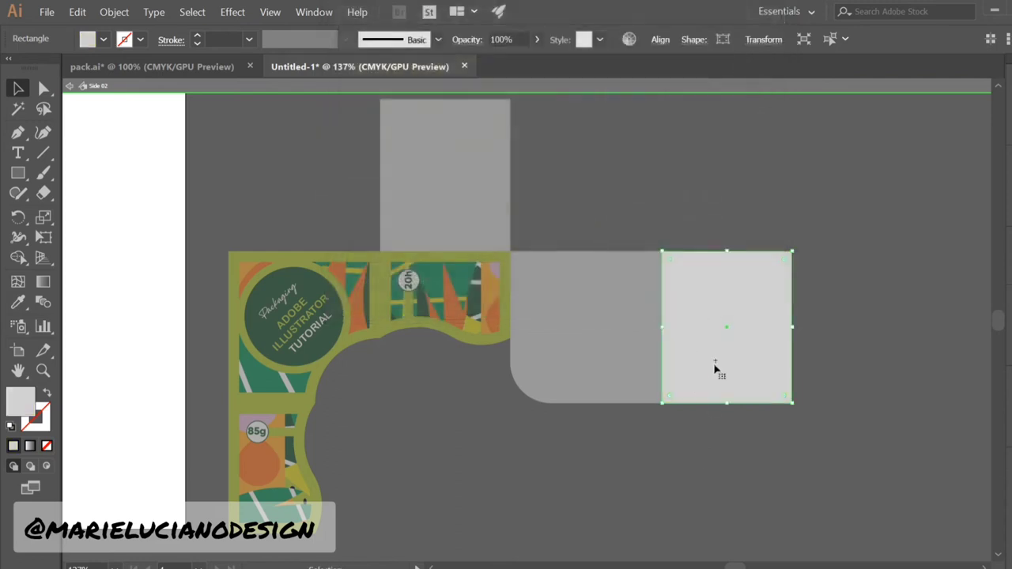
double_click(618, 492)
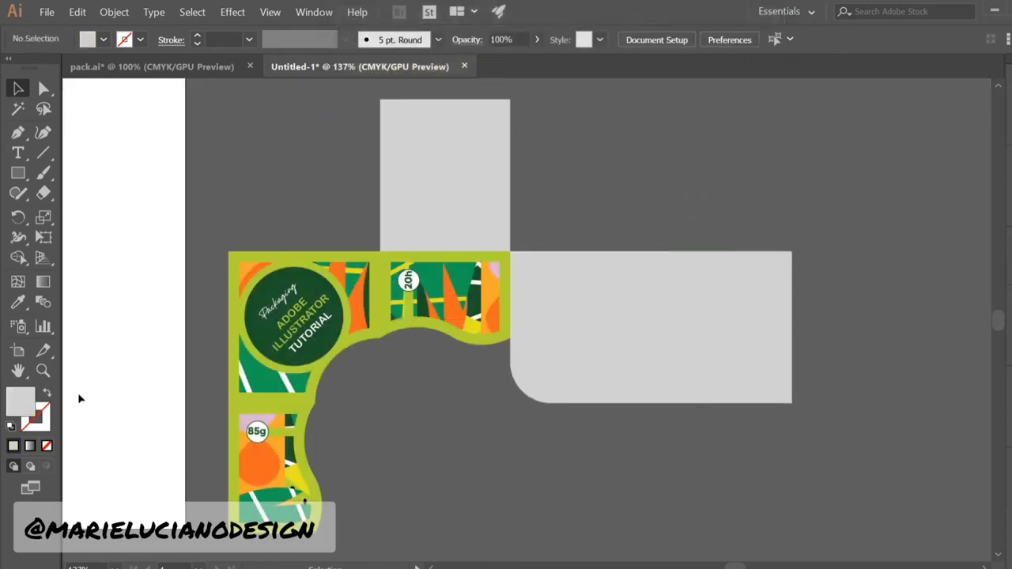
Open the 3D box's Extrude & Bevel effect from the Appearance panel with Preview on
left_click_drag(398, 413, 902, 449)
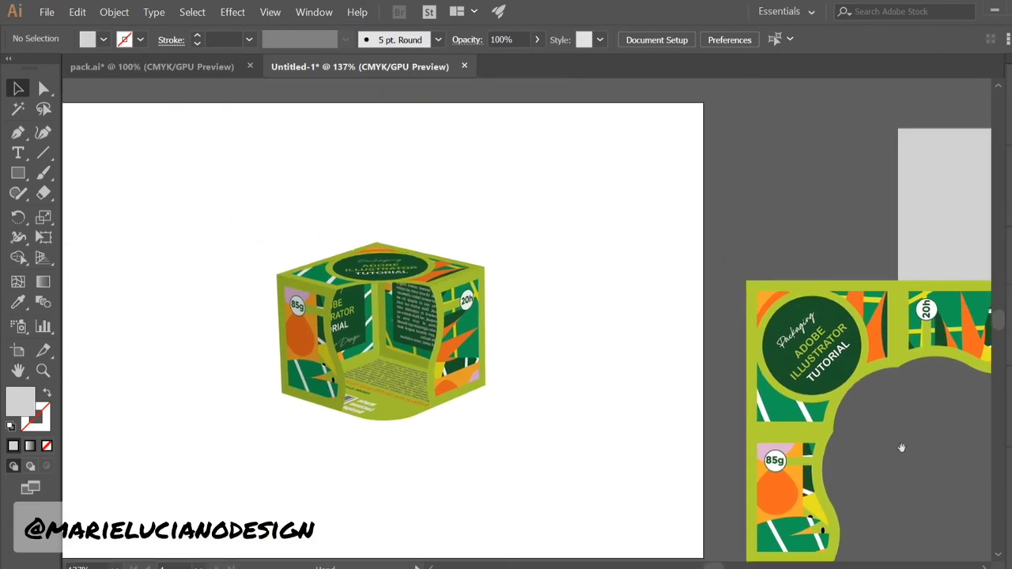
left_click_drag(647, 419, 508, 422)
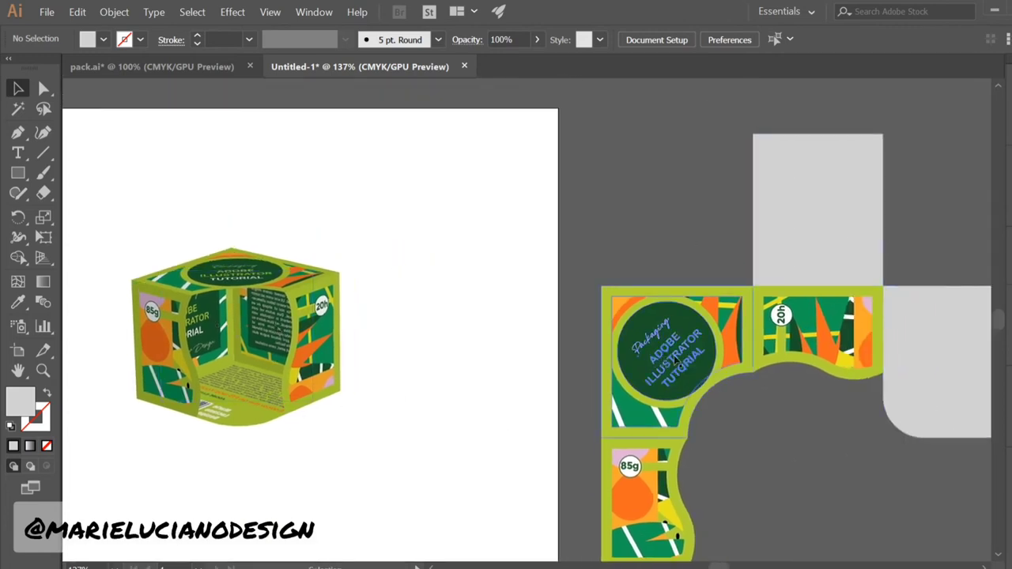
left_click_drag(419, 278, 568, 274)
key("shift+F6")
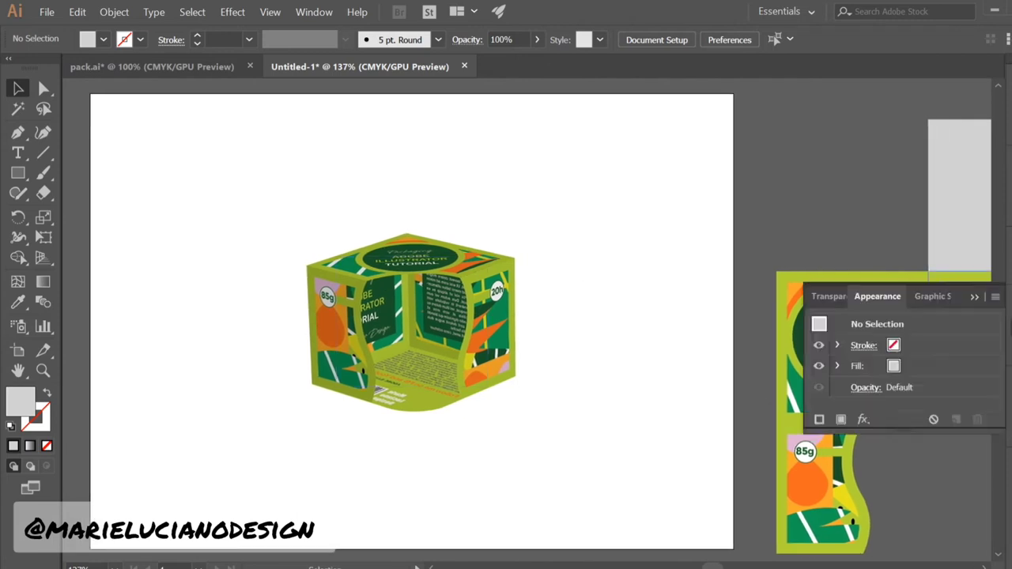
left_click(419, 330)
left_click(876, 387)
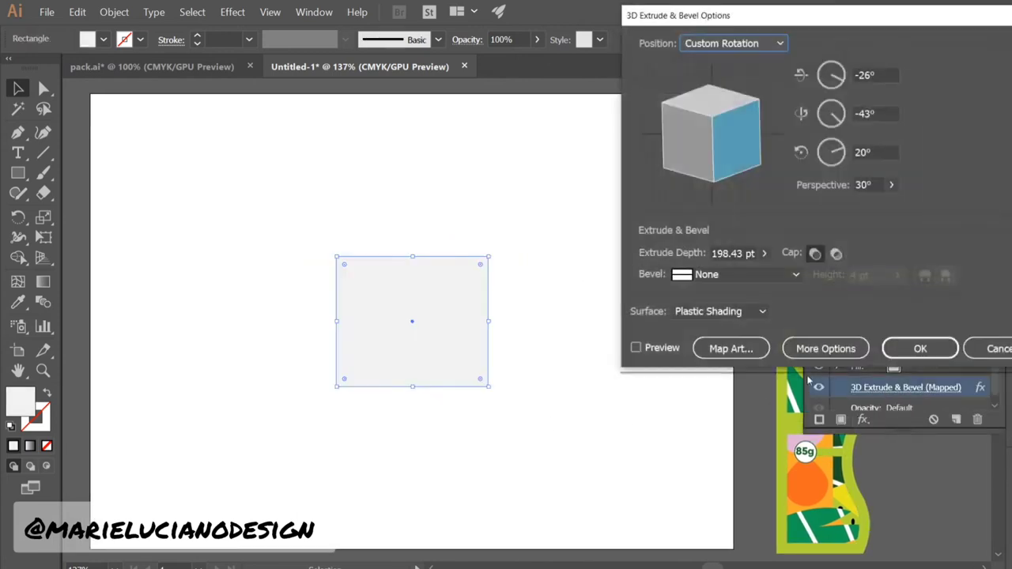
left_click(636, 348)
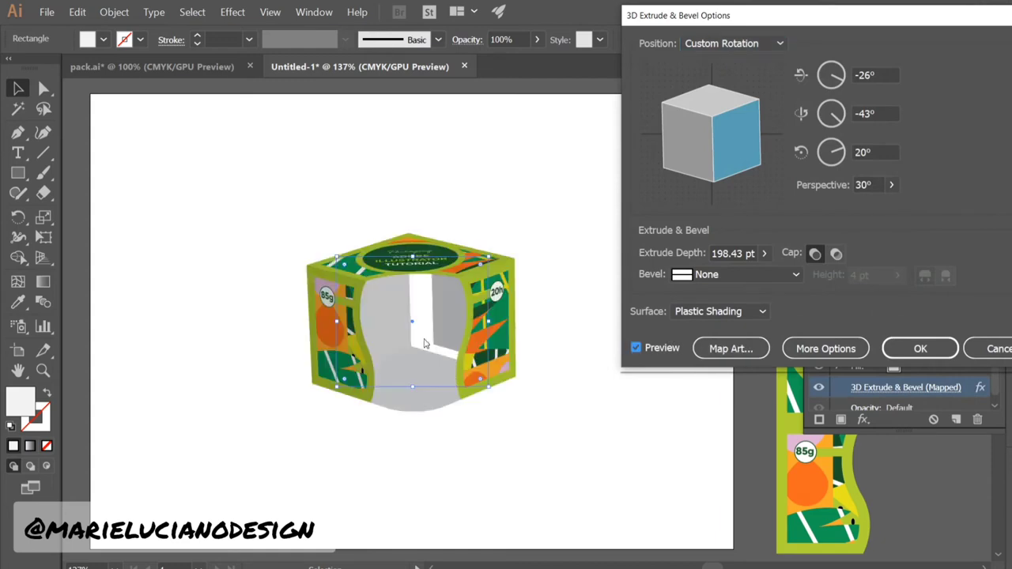
Map and align the grey artwork onto the Side 02 and Back surfaces, then confirm
left_click(744, 349)
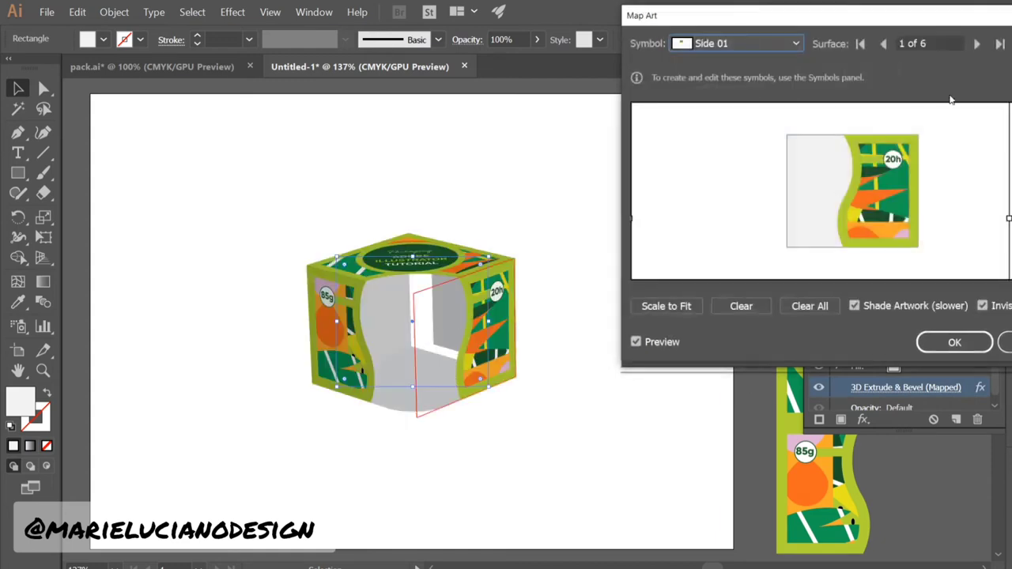
left_click(978, 44)
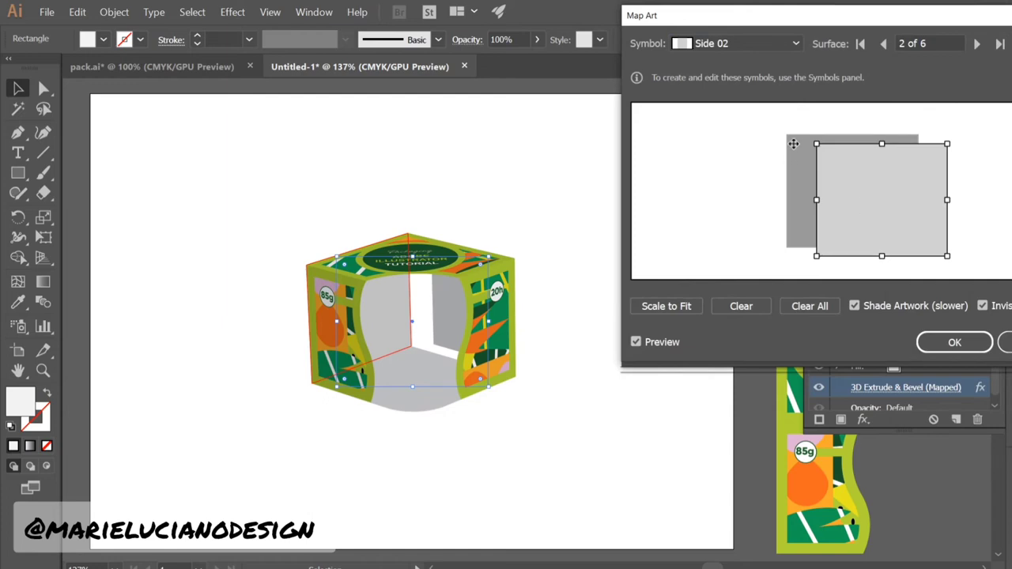
left_click_drag(869, 216, 844, 205)
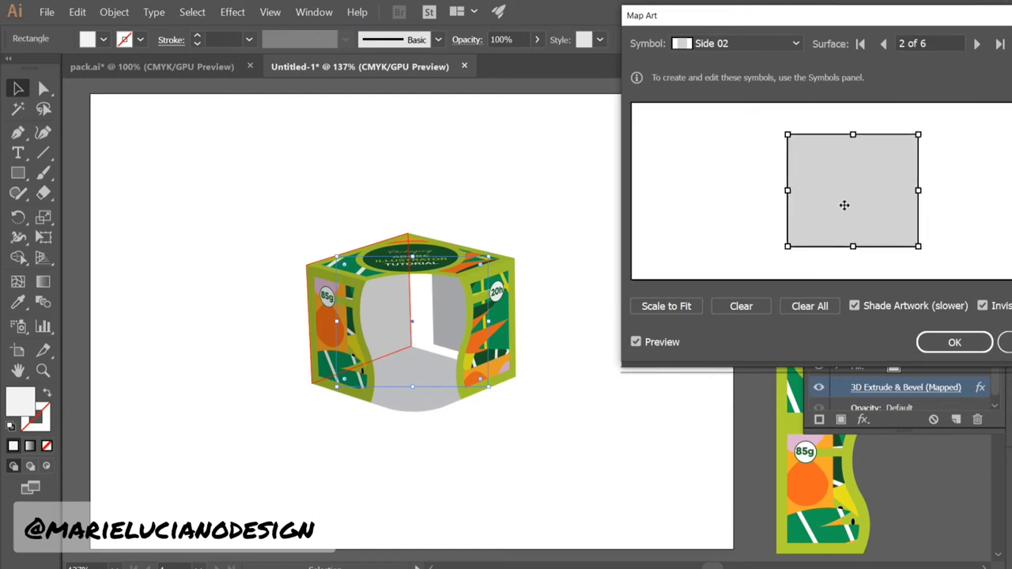
left_click(976, 45)
left_click_drag(830, 241, 851, 197)
left_click(977, 44)
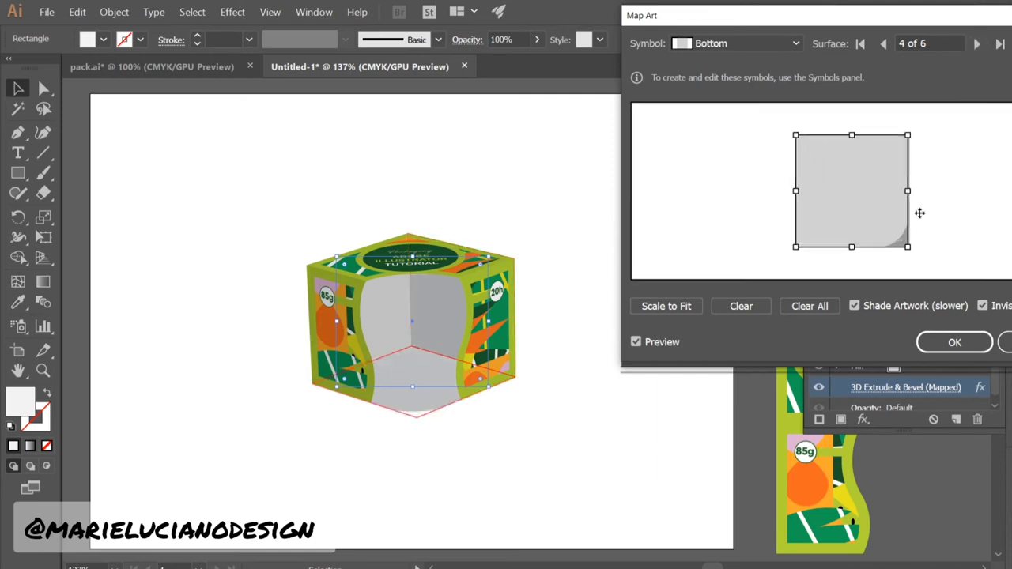
left_click(978, 47)
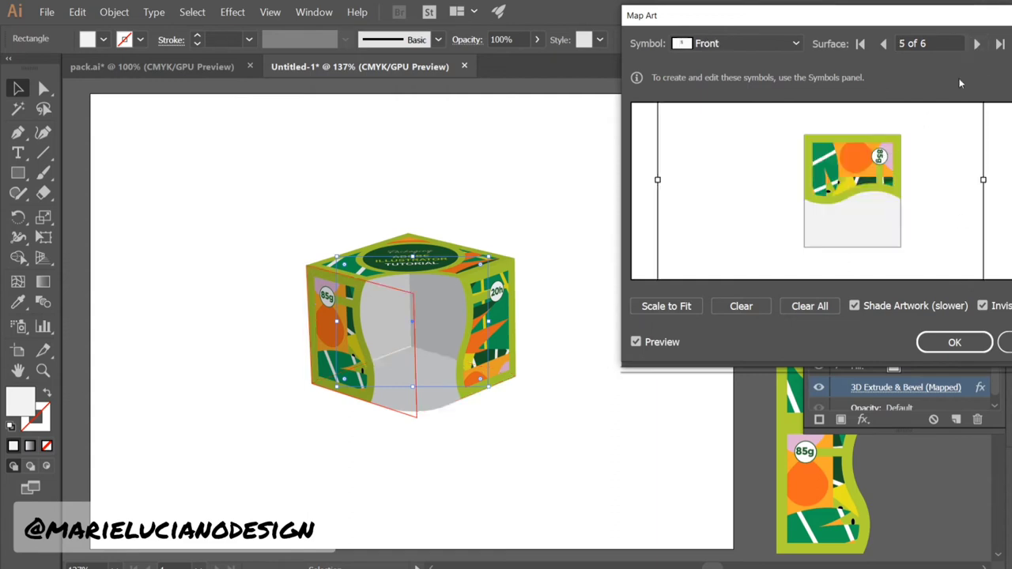
left_click(976, 47)
left_click(977, 45)
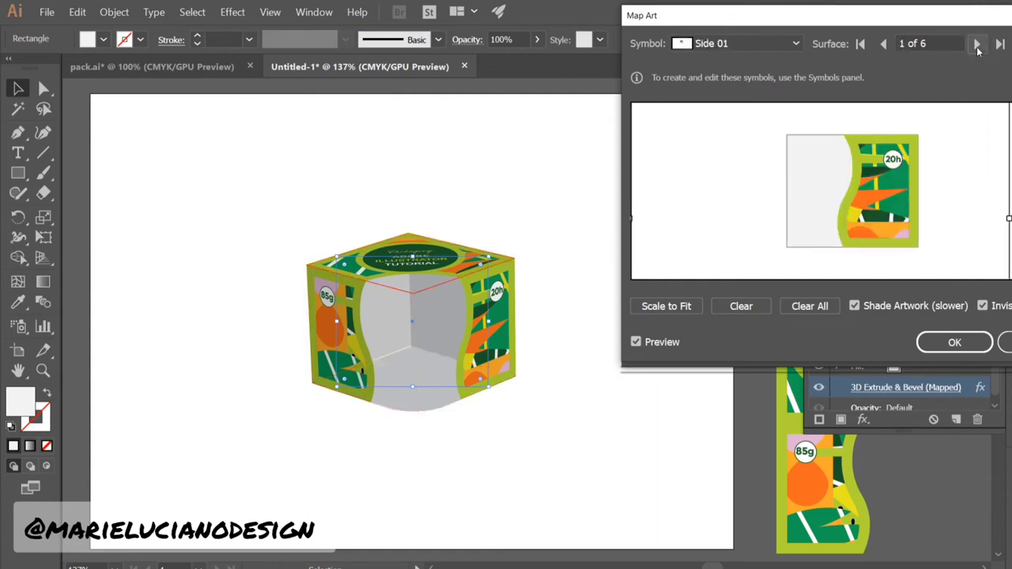
left_click(977, 46)
left_click_drag(852, 162, 851, 163)
left_click(976, 46)
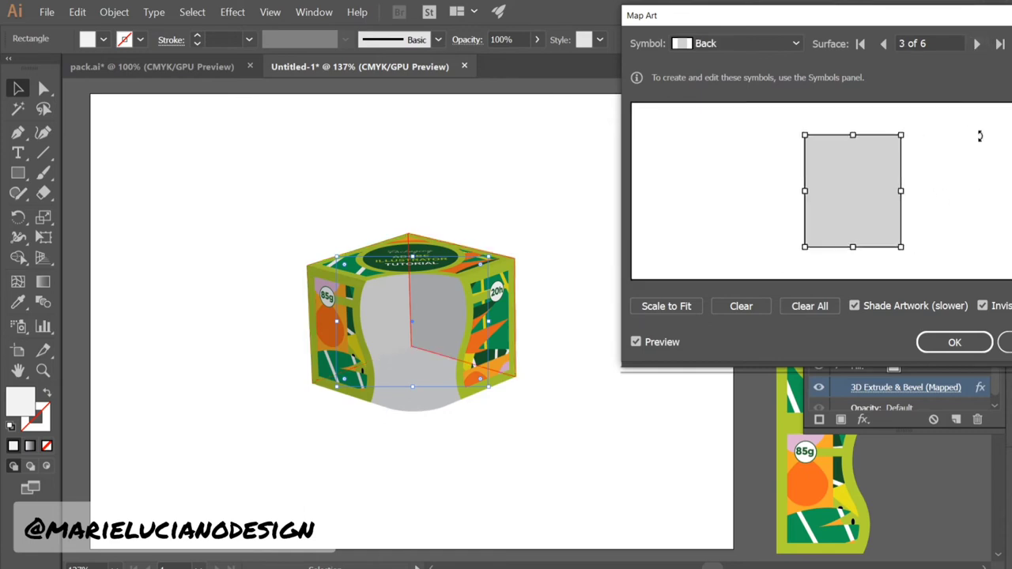
left_click(975, 343)
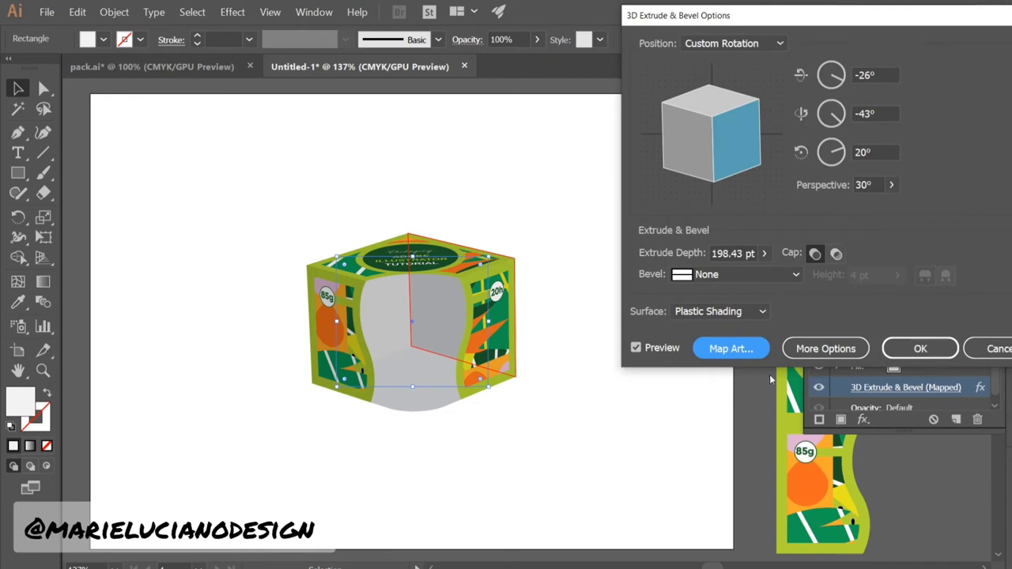
Reposition the light on the shading sphere, set Ambient Light to 43%, apply and deselect
left_click(821, 349)
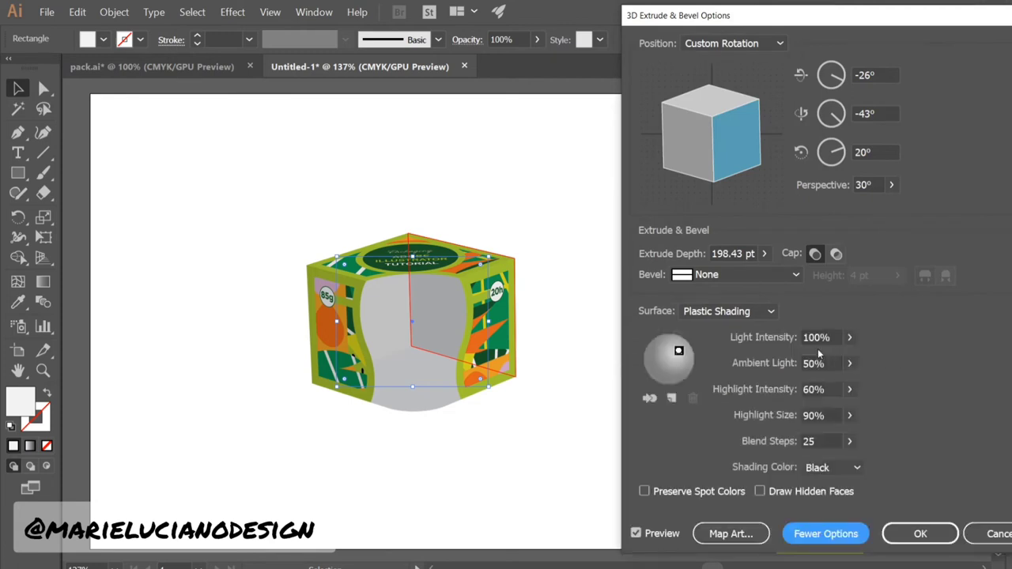
left_click_drag(684, 354, 692, 354)
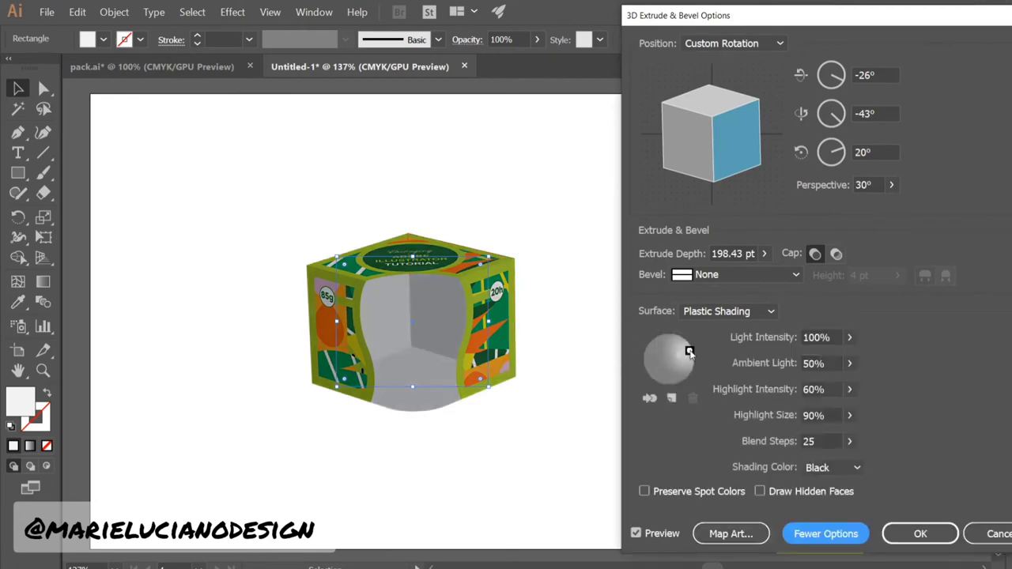
left_click(849, 363)
left_click_drag(817, 385, 802, 384)
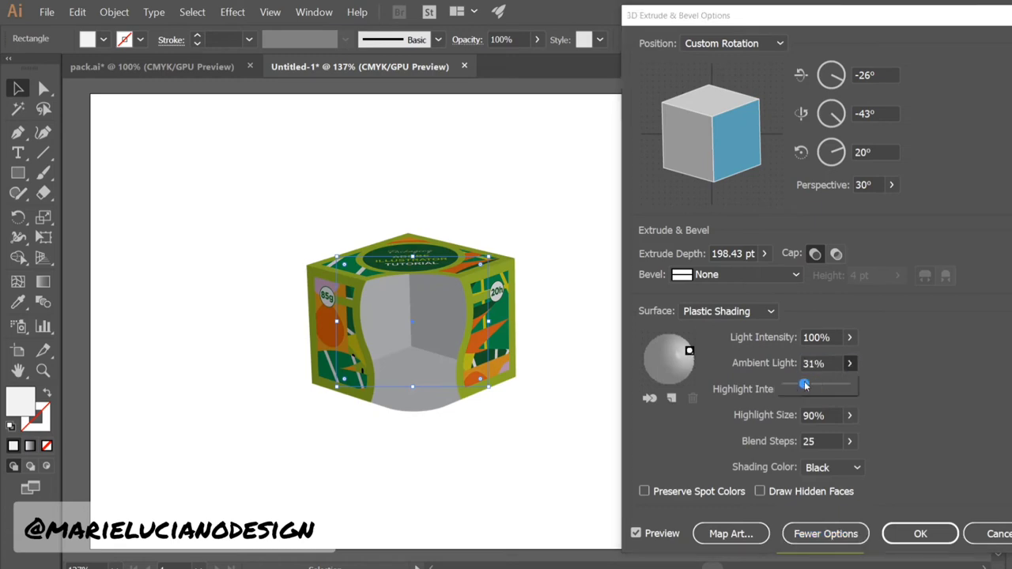
mouse_move(690, 352)
left_mouse_down()
mouse_move(665, 356)
mouse_move(680, 350)
left_mouse_up()
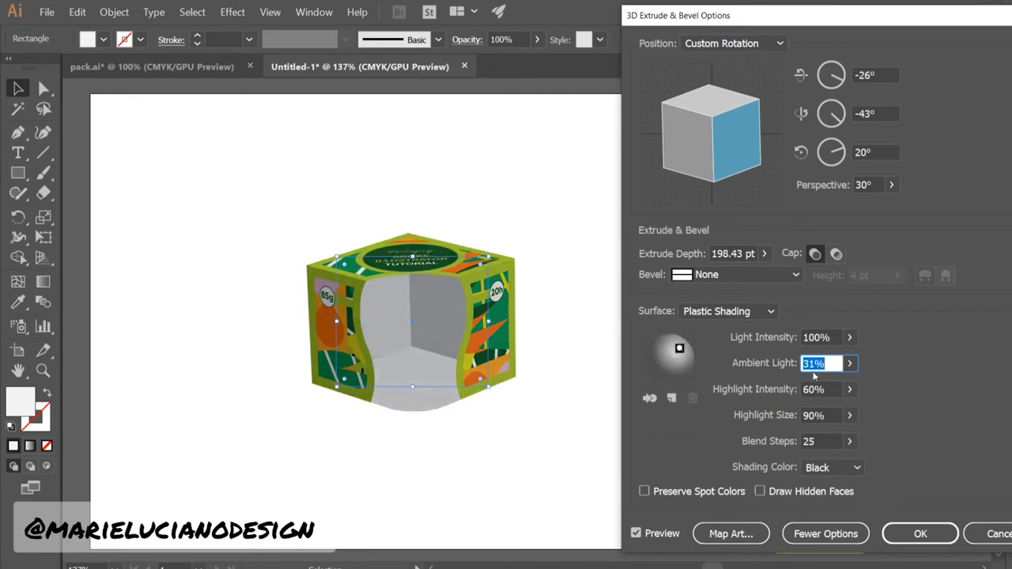
left_click(849, 363)
left_click_drag(803, 384, 811, 385)
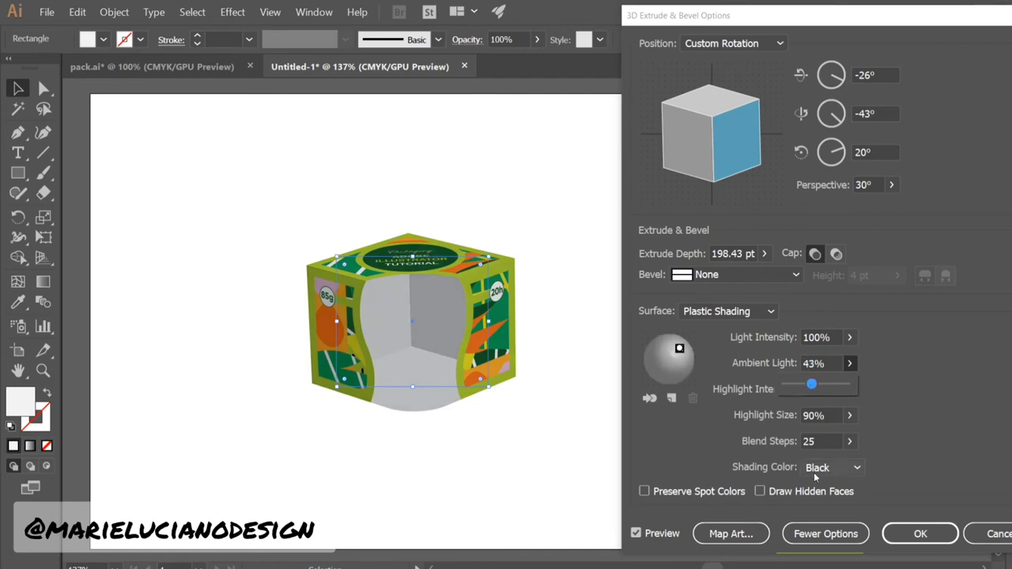
left_click(918, 535)
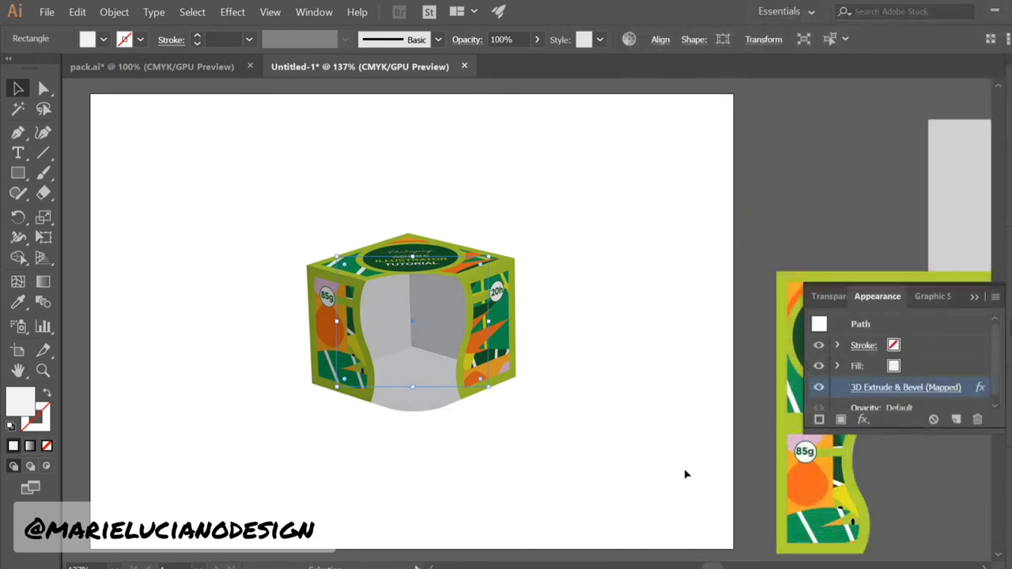
left_click(647, 463)
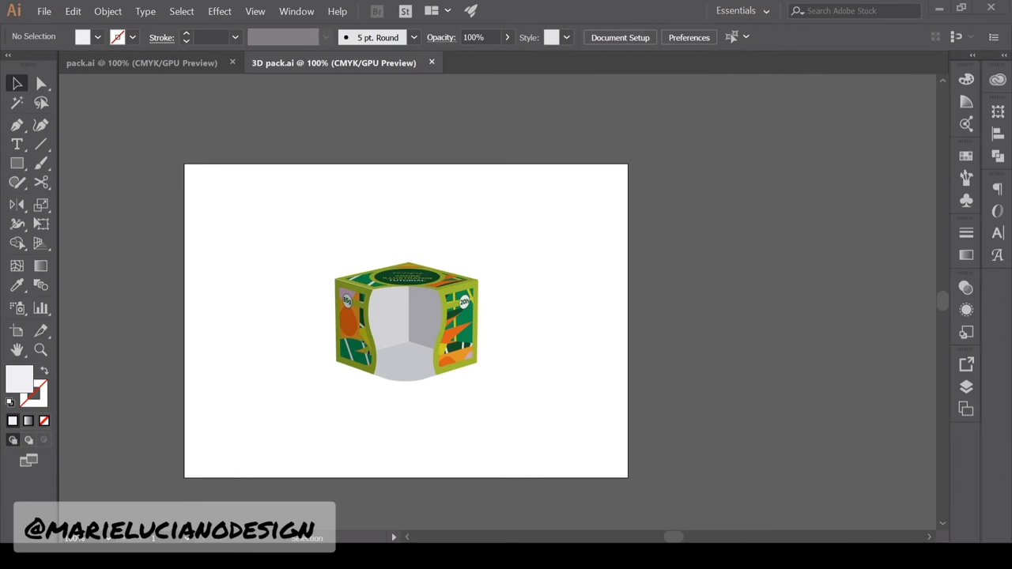
Draw a rectangle on empty canvas beside the packaging artwork and zoom in on it
left_click_drag(815, 376, 442, 295)
key("m")
mouse_move(670, 277)
left_mouse_down()
mouse_move(616, 367)
mouse_move(590, 367)
left_mouse_up()
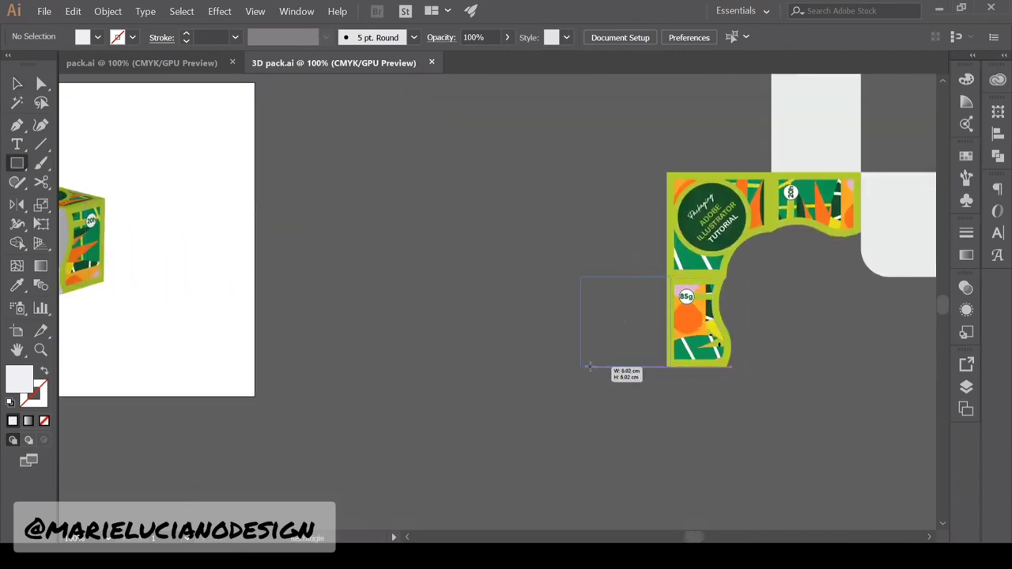
key("v")
left_click(421, 304)
left_click_drag(626, 322, 358, 241)
left_click(381, 250)
left_click(289, 190)
key("z")
left_click(341, 231)
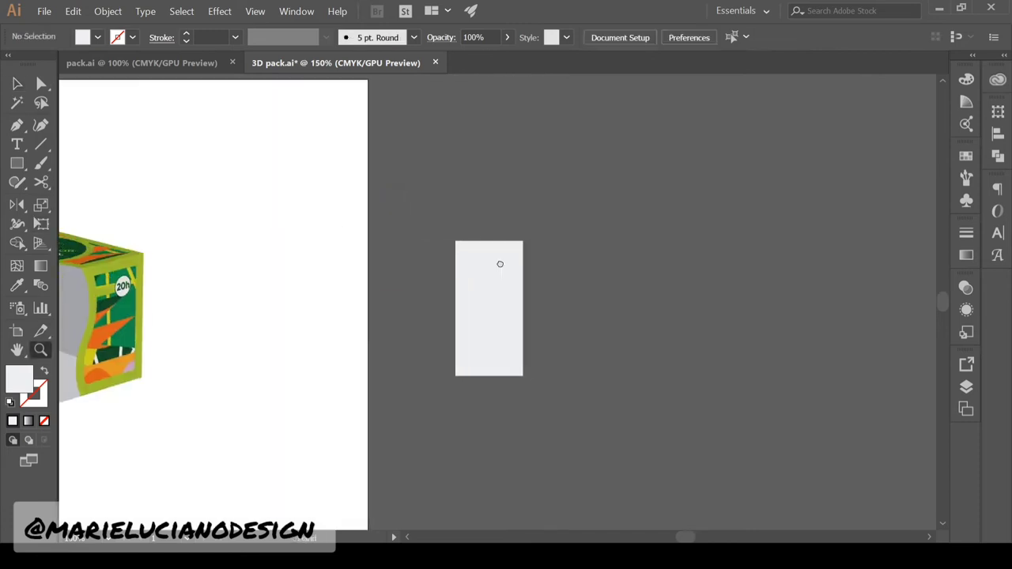
left_click_drag(498, 269, 452, 253)
Draw a small outline-only rectangle and duplicate it further down
left_click(17, 163)
mouse_move(346, 223)
left_mouse_down()
mouse_move(389, 233)
mouse_move(398, 360)
mouse_move(459, 368)
left_mouse_up()
left_click(17, 84)
left_click(10, 403)
left_click(44, 420)
left_click_drag(448, 345, 367, 352)
left_click(396, 420)
scroll(396, 317, "left", 2)
left_click_drag(19, 163, 67, 195)
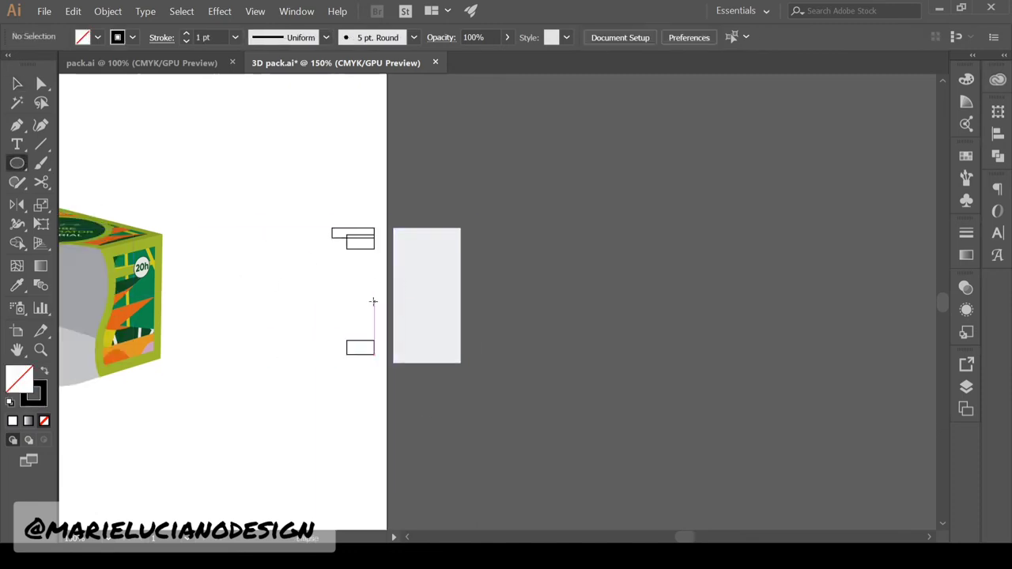
Draw a circle between the rectangles, cut away its right half and reposition the left arc
left_click_drag(375, 302, 429, 356)
left_click(41, 183)
left_click(375, 356)
left_click(375, 248)
left_click(17, 83)
key("Delete")
left_click(40, 350)
left_click(343, 317)
left_click(17, 84)
left_click_drag(501, 344, 543, 352)
left_click(41, 84)
left_click(538, 190)
key("v")
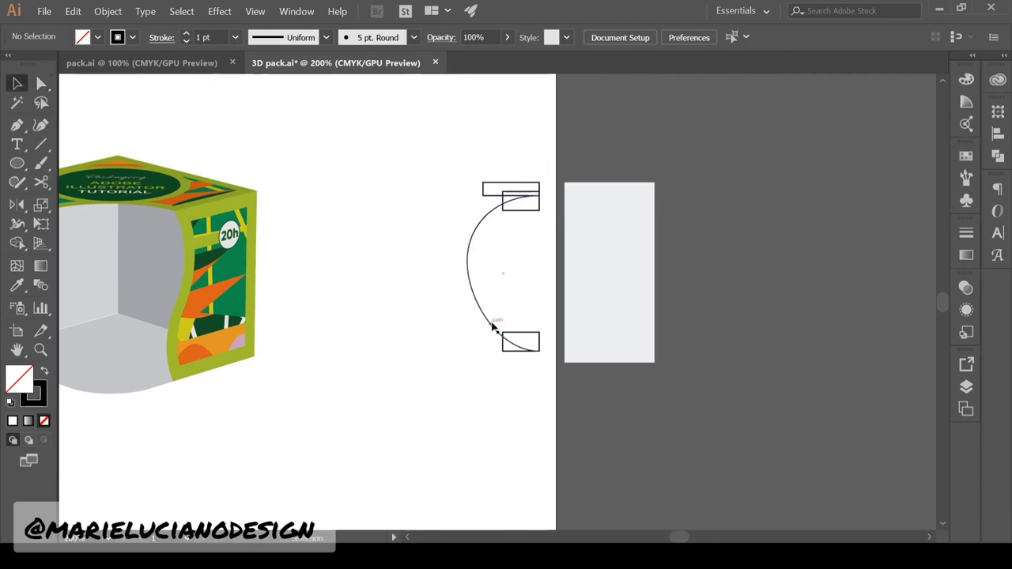
Resize the upper and lower rectangles so they meet the arc
left_click(510, 210)
left_click_drag(503, 201, 490, 189)
left_click(489, 195)
left_click(552, 197)
left_click(493, 192)
left_click(531, 179)
left_click(503, 345)
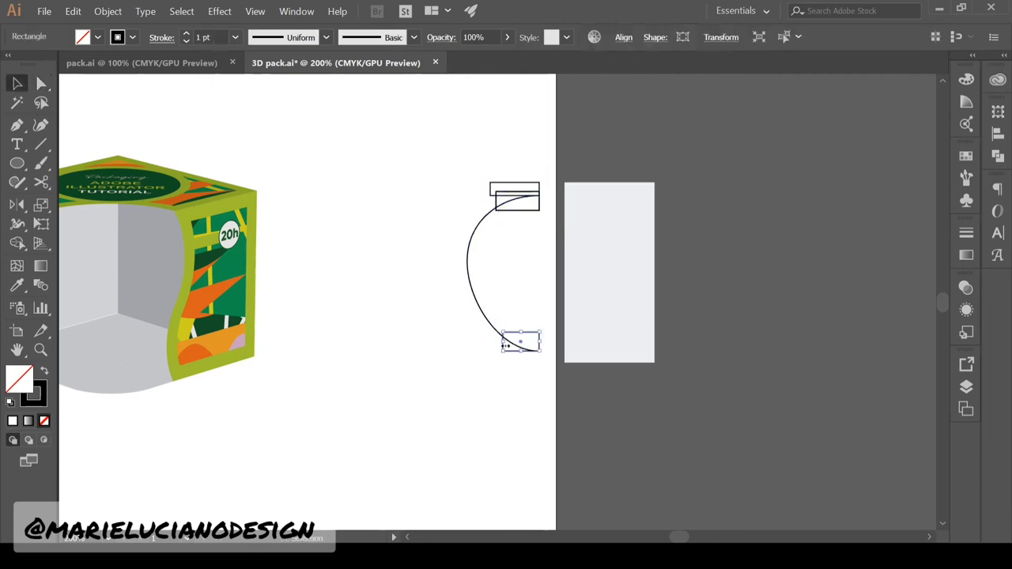
left_click_drag(521, 332, 506, 345)
Unite all the outlines into a single jar profile
left_click_drag(475, 364, 551, 175)
left_click(998, 156)
left_click(529, 364)
left_click_drag(474, 371, 551, 175)
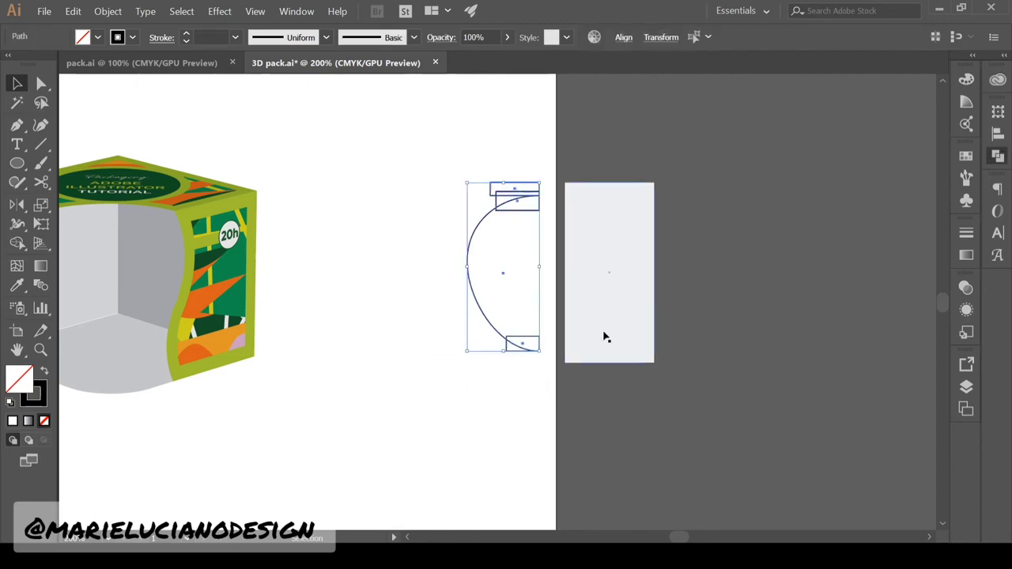
left_click(835, 139)
Round the profile's inner corners and its upper-left corners to 0.19 cm
key("a")
left_click(496, 209)
left_click_drag(488, 204, 472, 198)
left_click(506, 340)
left_click_drag(500, 346, 483, 355)
left_click(519, 486)
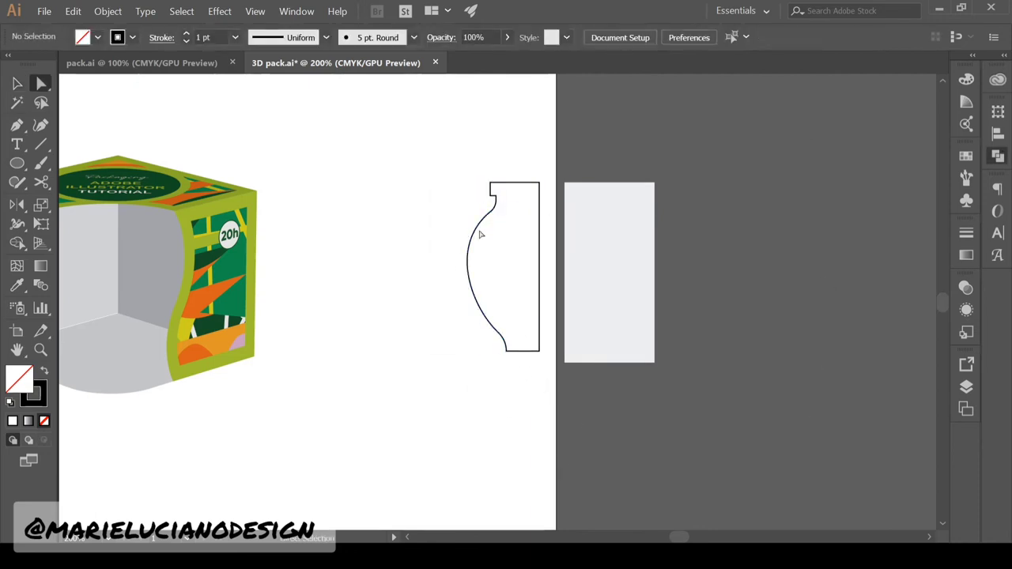
left_click_drag(480, 203, 493, 177)
left_click_drag(494, 187, 497, 193)
left_click(434, 212)
left_click(16, 83)
Duplicate the profile slightly right, cut off its bottom and extend the open end horizontally
left_click_drag(486, 313, 493, 314)
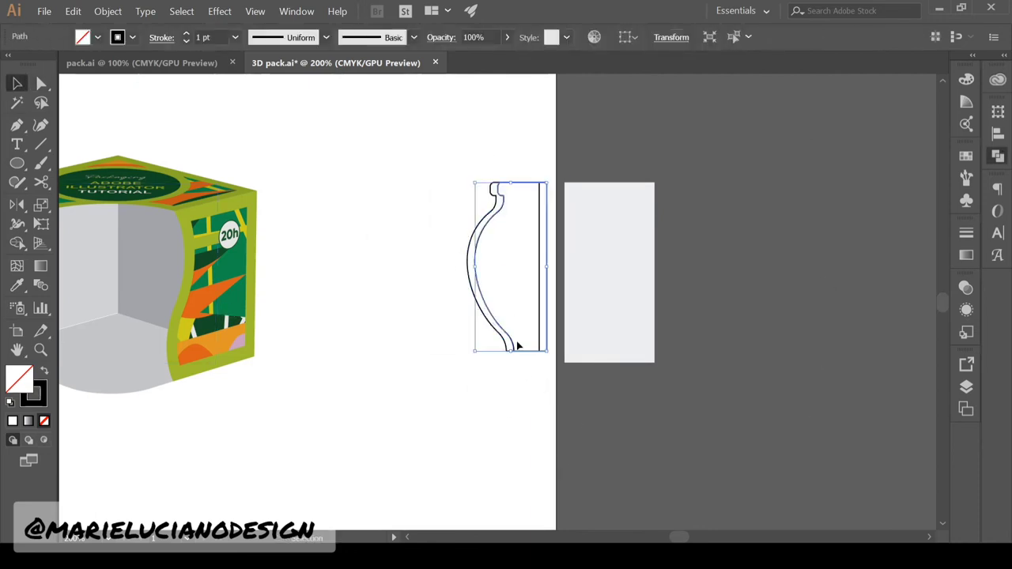
key("c")
left_click(513, 341)
left_click(547, 340)
key("a")
key("Delete")
key("Delete")
key("p")
left_click(511, 341)
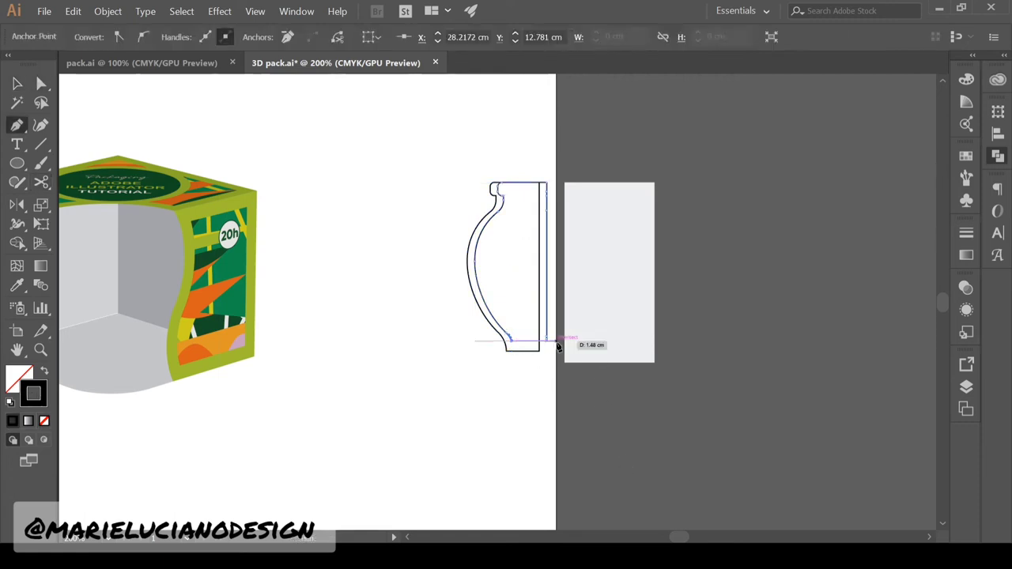
left_click(558, 341)
key("a")
left_click(509, 357)
left_click(509, 408)
Cut the copy at the neck, close its path, and subtract it to leave a thin profile
left_click(504, 196)
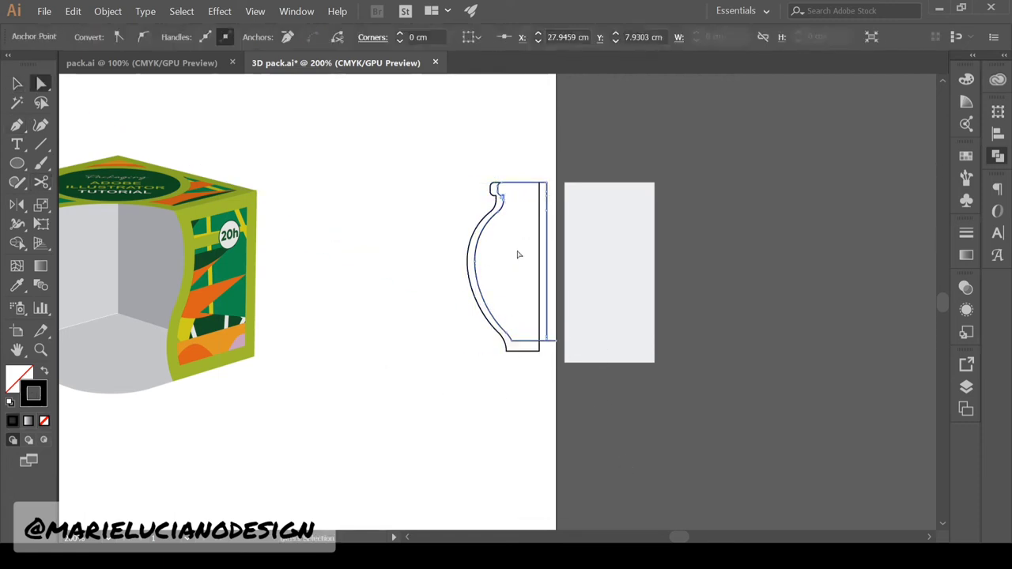
key("c")
left_click(504, 196)
left_click(547, 193)
key("Delete")
key("Delete")
key("p")
left_click(503, 196)
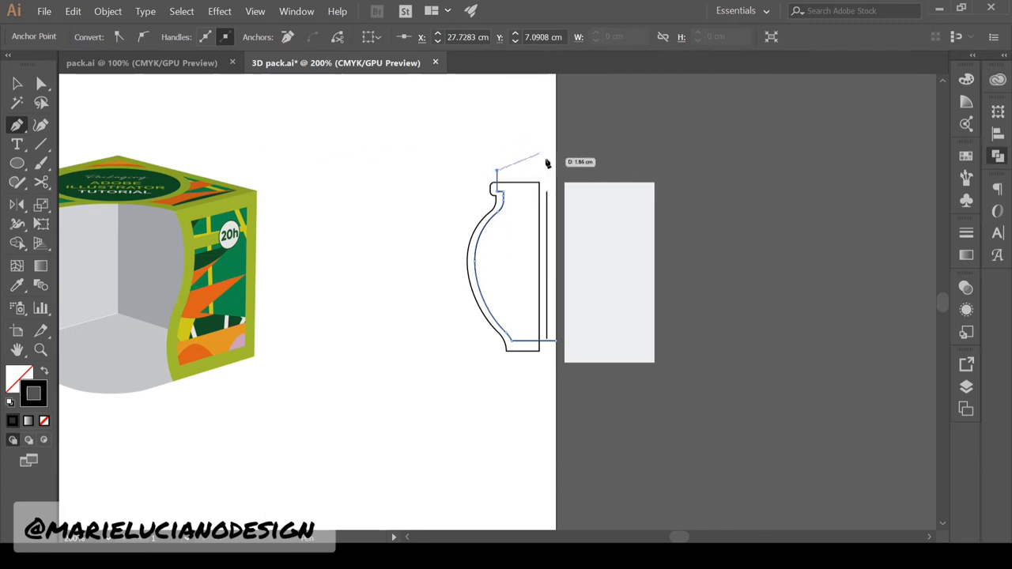
left_click(557, 170)
left_click(557, 341)
key("v")
left_click_drag(450, 277, 552, 297)
left_click(846, 137)
Round the neck corner at the top of the jar profile and remove a stray anchor
key("a")
left_click(526, 229)
left_click(498, 184)
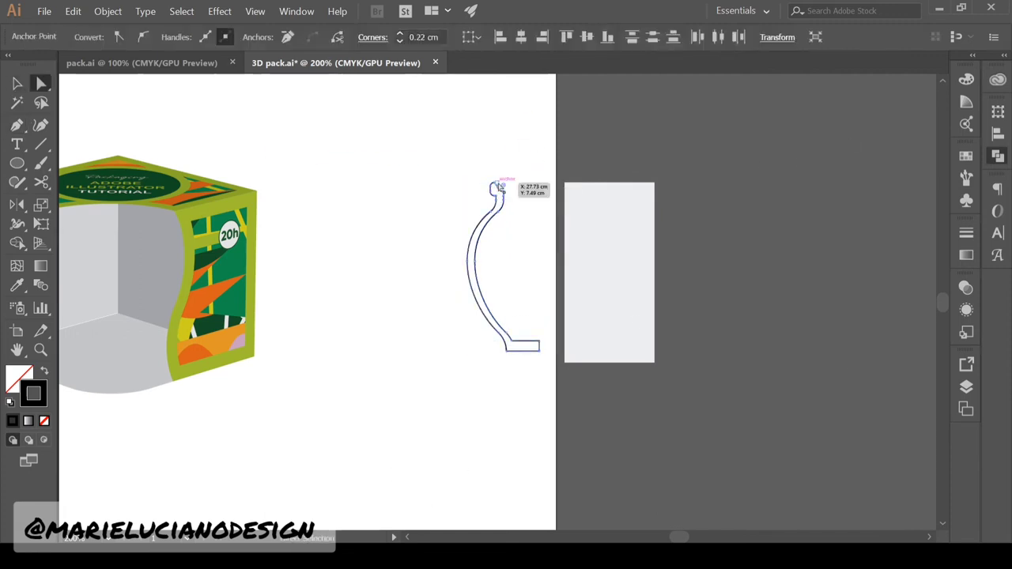
left_click(442, 230)
left_click_drag(501, 188, 444, 241)
left_click(503, 193)
left_click(17, 125)
left_click(504, 193)
left_click(42, 83)
left_click(504, 196)
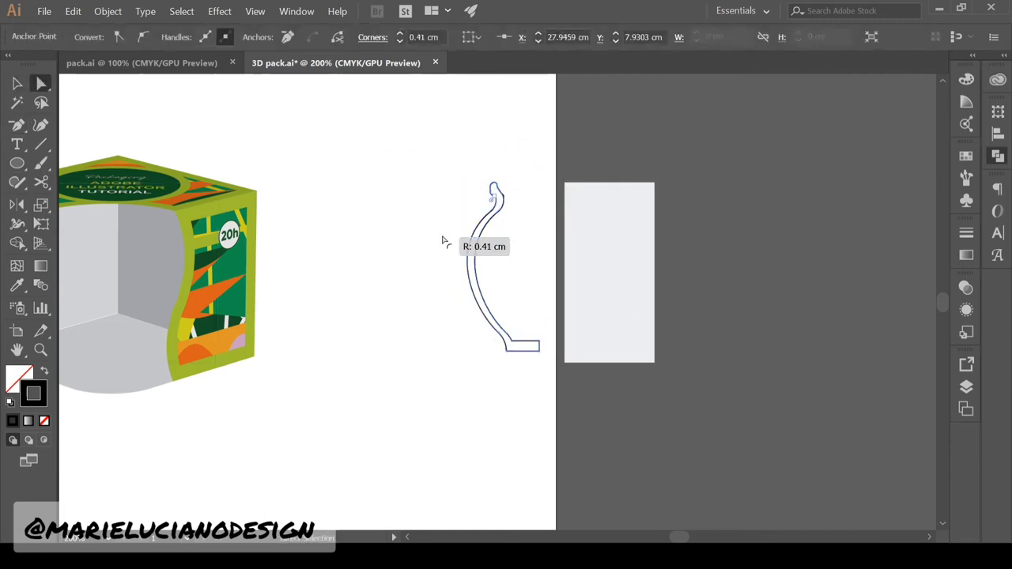
left_click(445, 241)
Duplicate the profile, cut away its outer section, and give the inner curve a yellow stroke
key("v")
left_click_drag(503, 346, 519, 374)
key("c")
left_click(557, 341)
left_click(515, 211)
key("Delete")
key("Delete")
key("v")
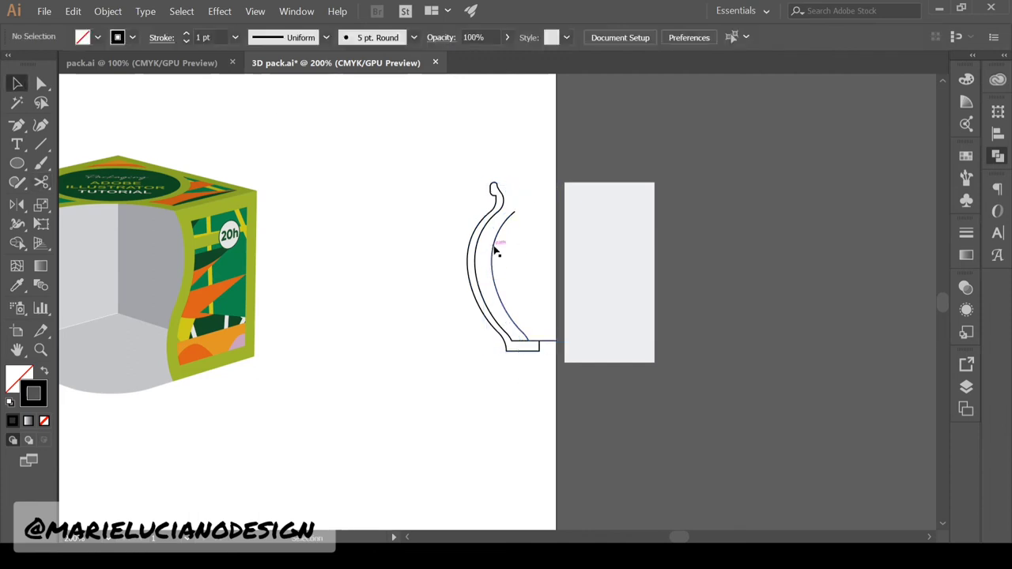
left_click(494, 253)
left_click(132, 37)
left_click(170, 64)
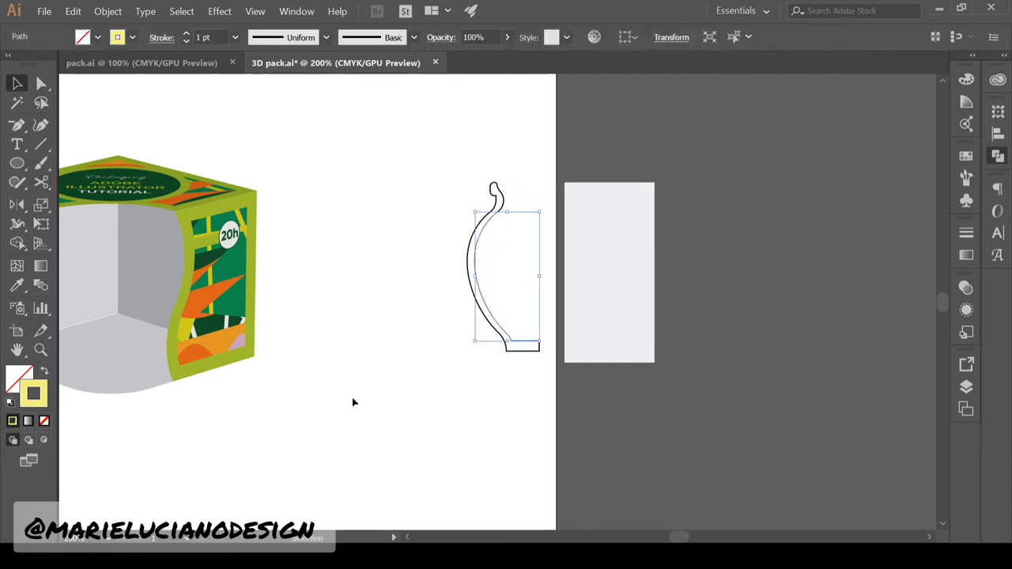
Fill the outer jar profile medium grey with no stroke at 40% opacity
left_click(353, 402)
left_click(478, 304)
left_click(18, 286)
left_click(609, 273)
left_click(19, 375)
left_click(623, 66)
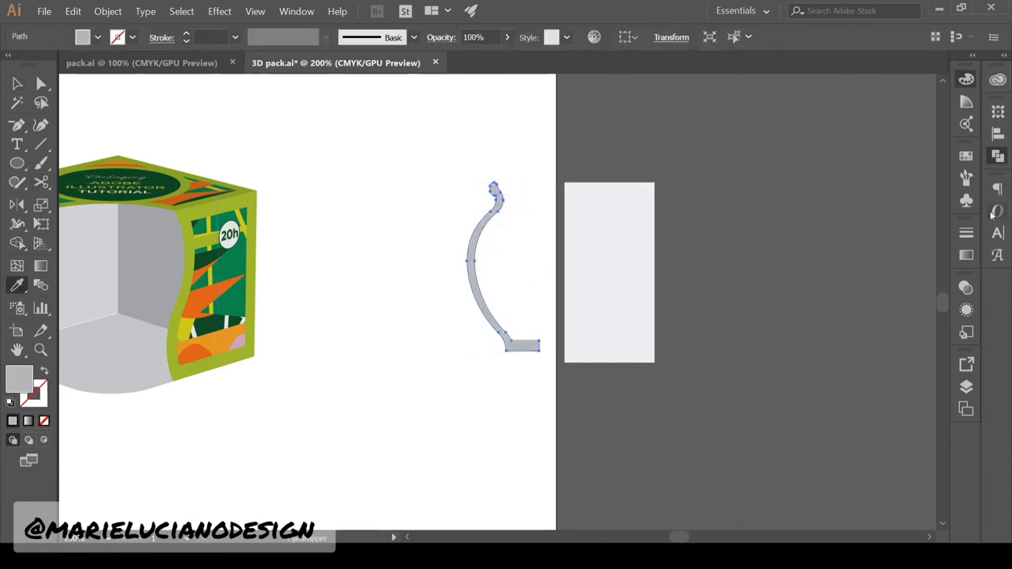
left_click_drag(904, 311, 875, 306)
left_click(17, 83)
left_click(312, 150)
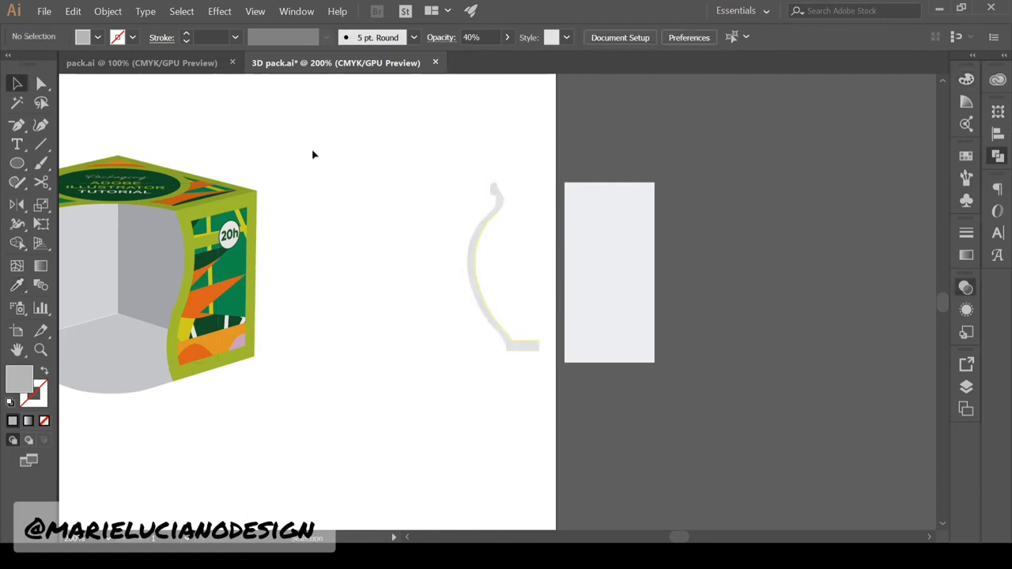
Close the yellow inner curve with new points at the top and right
left_click(524, 341)
key("p")
left_click(498, 212)
left_click(539, 212)
left_click(539, 341)
Align the yellow shape's bottom-right anchor with the base and turn its stroke into a yellow fill
key("z")
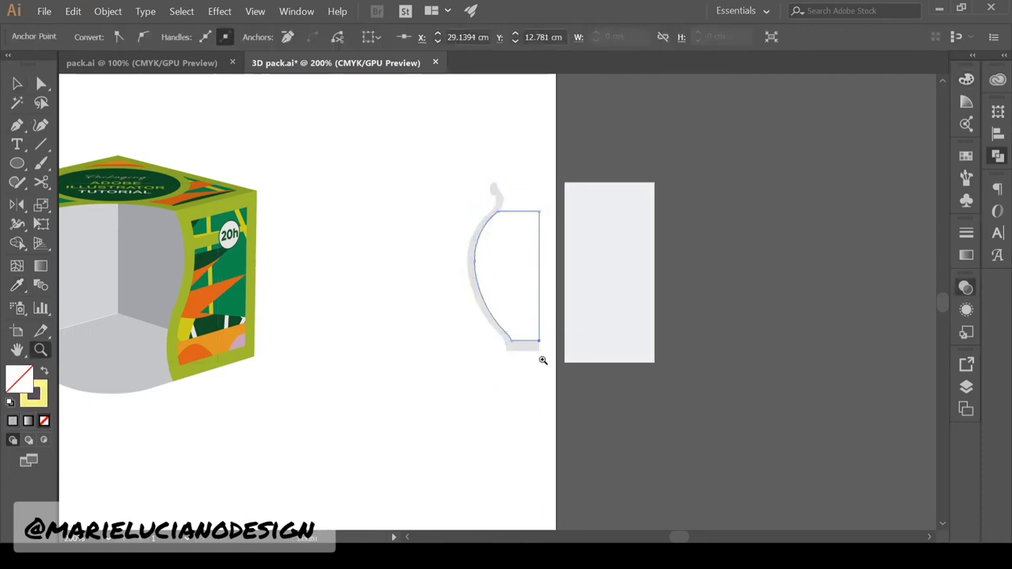
double_click(536, 281)
key("a")
key("z")
triple_click(451, 460)
key("a")
left_click_drag(445, 368, 443, 367)
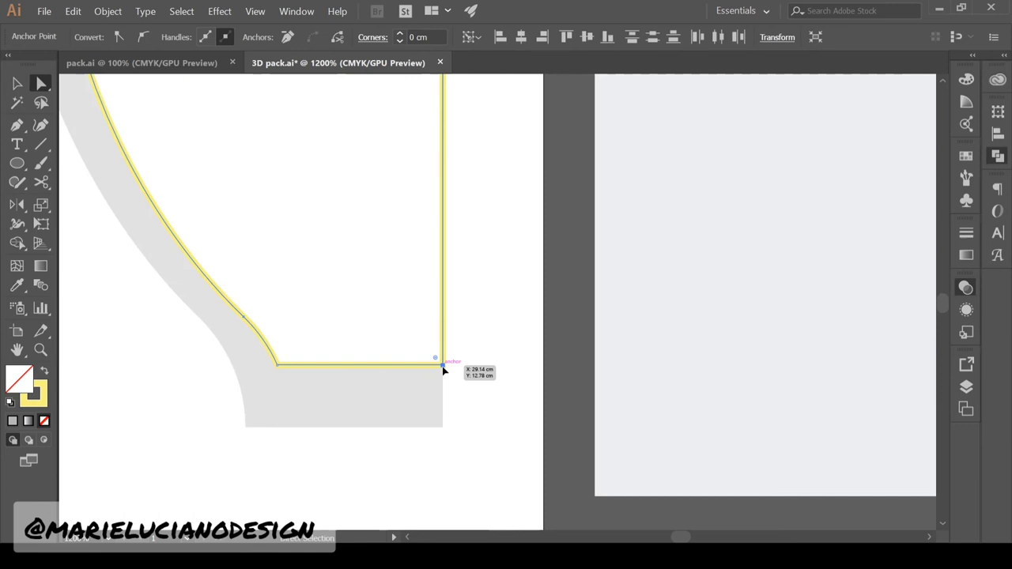
left_click(46, 370)
triple_click(476, 489, "alt")
key("v")
Move the grey rectangle toward the jar and return the view to 200%
left_click_drag(619, 180, 415, 169)
key("z")
double_click(319, 304, "alt")
left_click(17, 83)
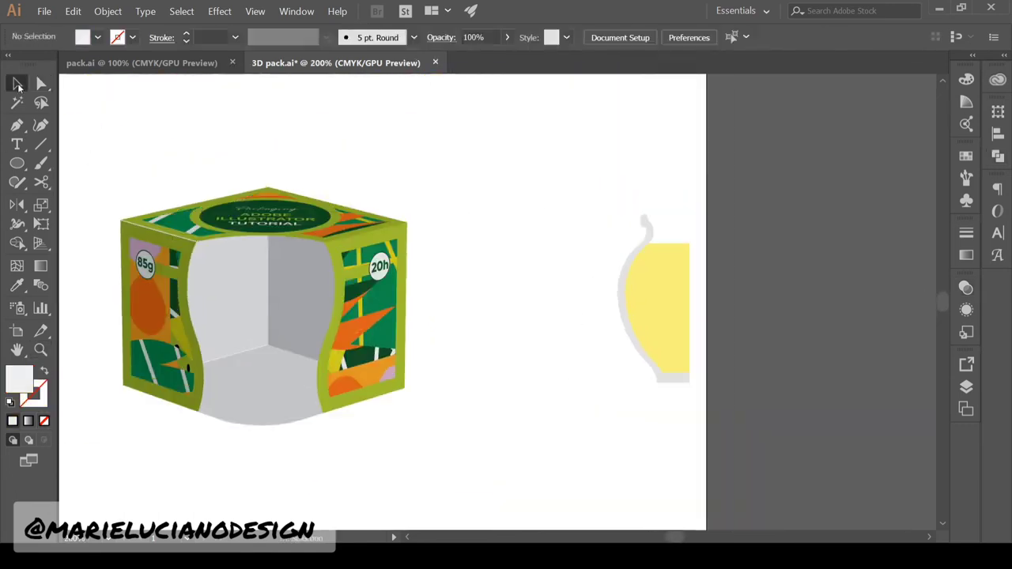
left_click(661, 297)
left_click(622, 296, "shift")
left_click(697, 297, "shift")
left_click(672, 360)
Extend the yellow shape and profile right edges, then position the rectangle and jar shapes beside the box
left_click_drag(635, 367, 500, 368)
key("a")
left_click_drag(689, 419, 703, 230)
key("shift+Right")
key("v")
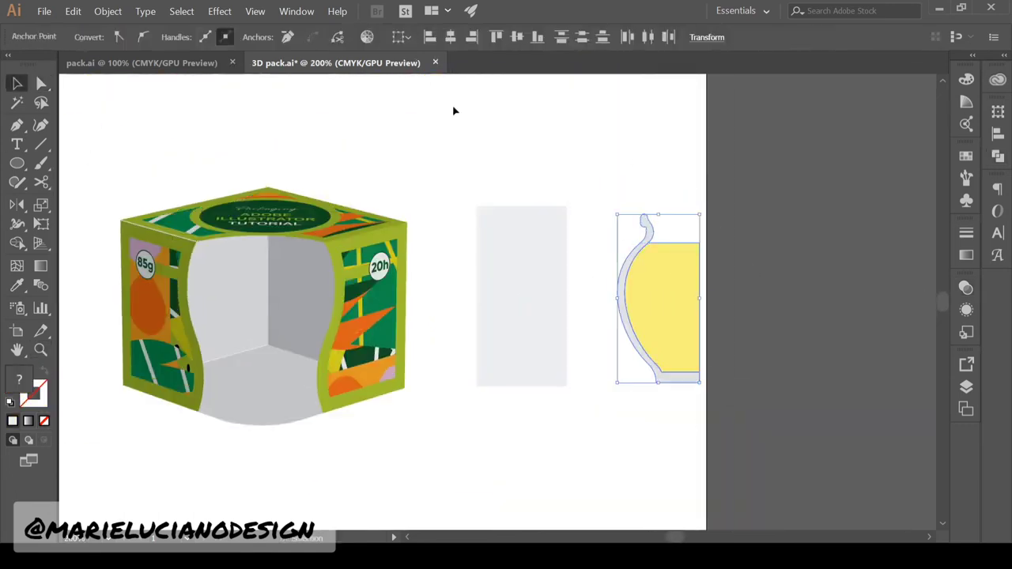
left_click(454, 109)
left_click_drag(548, 241, 599, 240)
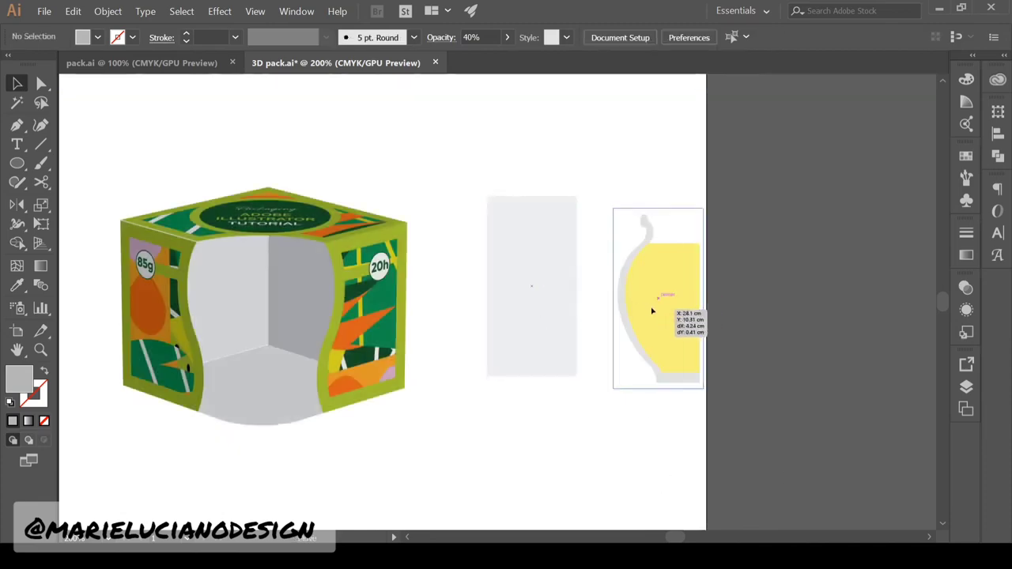
left_click_drag(671, 398, 510, 398)
Switch to pack.ai and enter the packaging artwork group
left_click(457, 101)
left_click(86, 63)
double_click(551, 345)
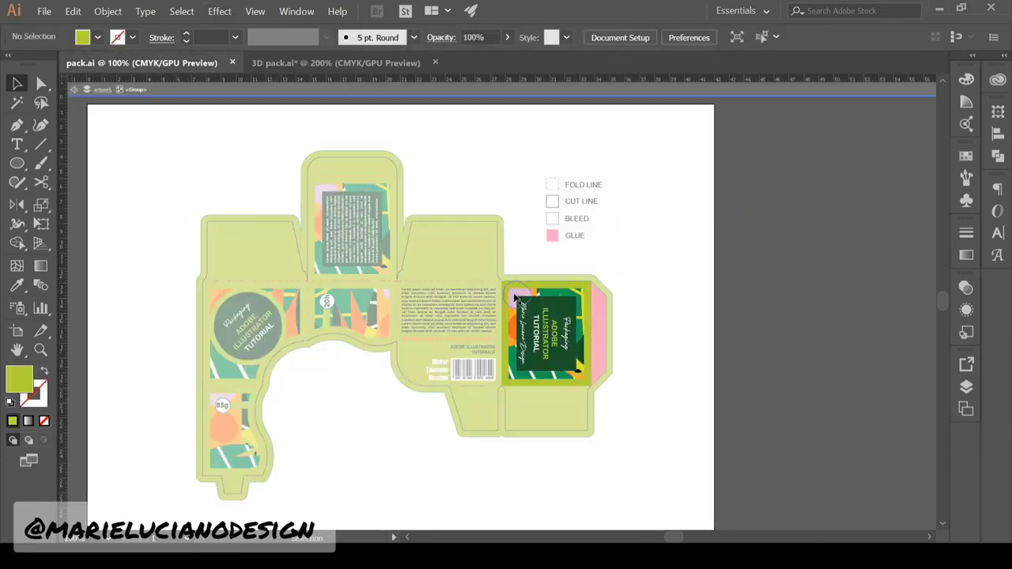
Copy the tropical pattern from pack.ai and paste it right of the jar in 3D pack.ai
double_click(552, 344)
left_click(551, 345)
key("Delete")
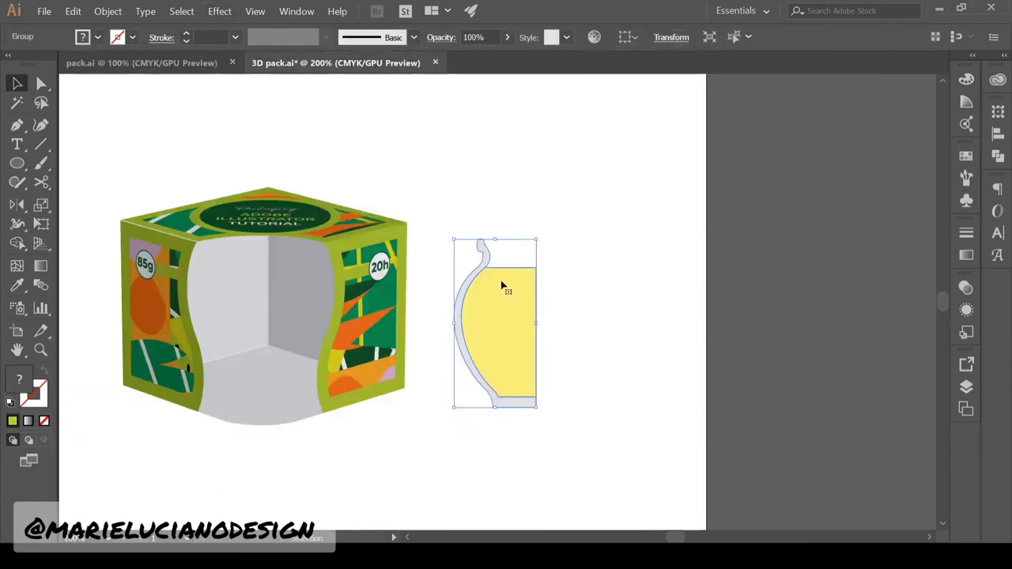
key("ctrl+v")
left_click_drag(538, 251, 773, 273)
Add a mirrored copy of the pattern and clip both halves into one wide rectangle
key("m")
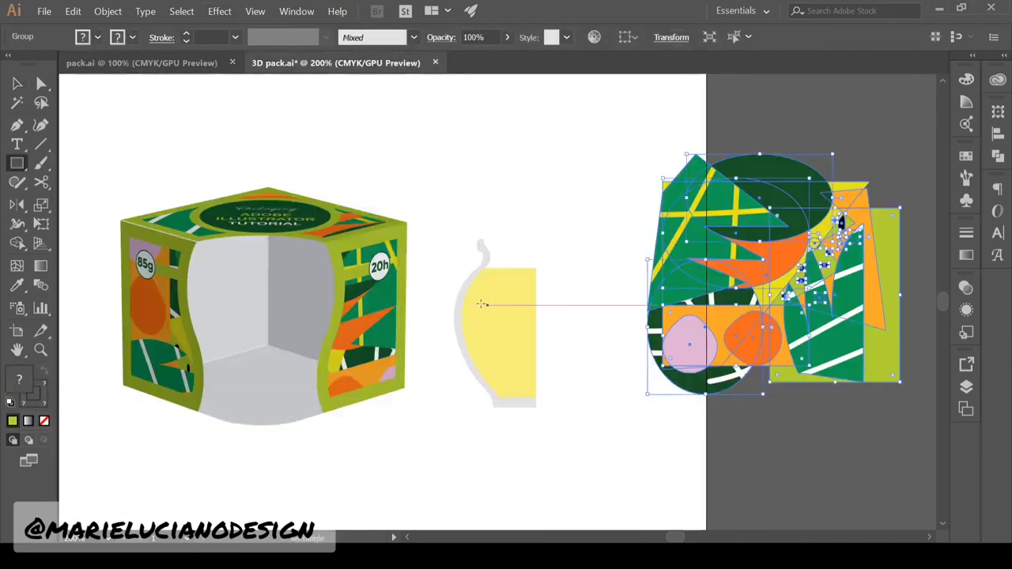
mouse_move(454, 310)
left_mouse_down()
mouse_move(656, 397)
mouse_move(746, 402)
left_mouse_up()
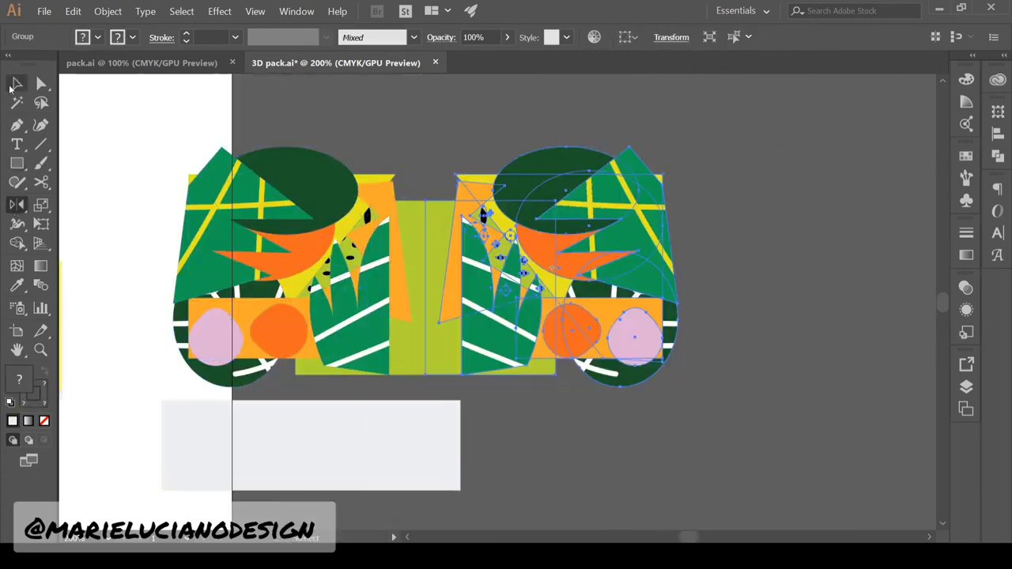
left_click_drag(470, 315, 465, 315)
left_click_drag(430, 443, 453, 296)
left_click_drag(484, 254, 630, 232)
left_click(10, 403)
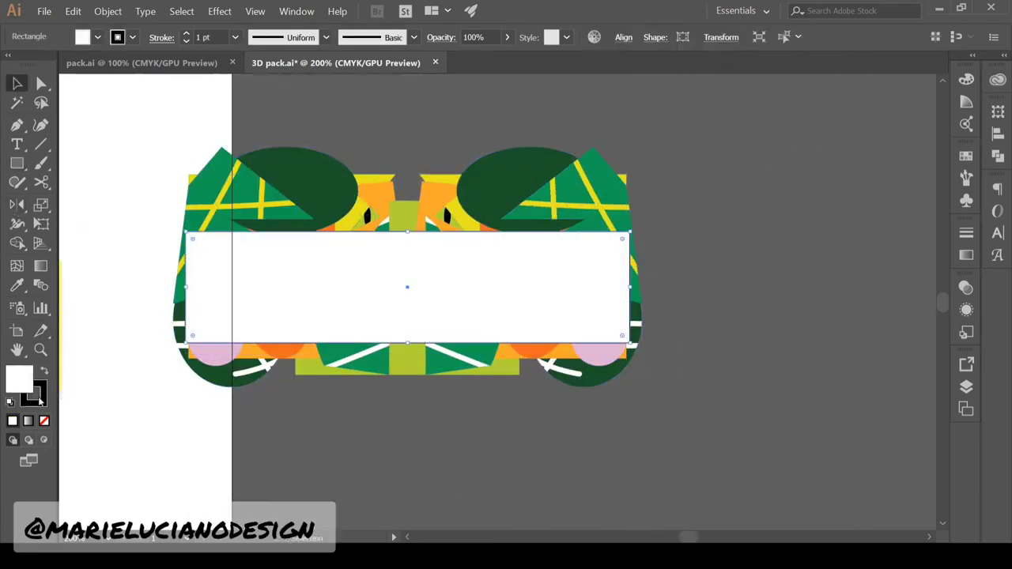
left_click(285, 190, "shift")
left_click(518, 198, "shift")
key("ctrl+7")
Set the clipped pattern strip's opacity to 70%
left_click_drag(519, 197, 818, 220)
left_click(967, 287)
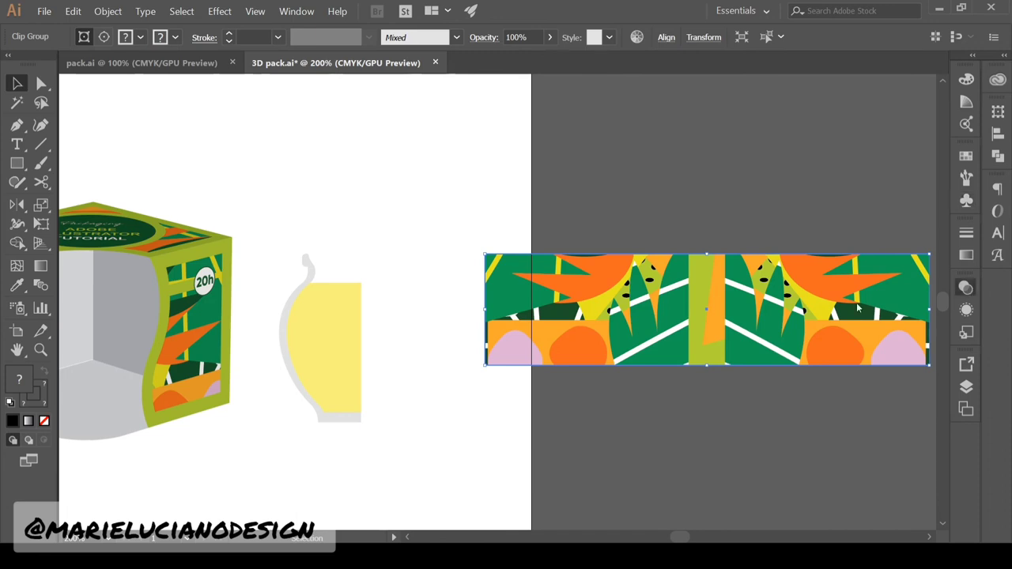
scroll(912, 304, "down", 3)
left_click(966, 201)
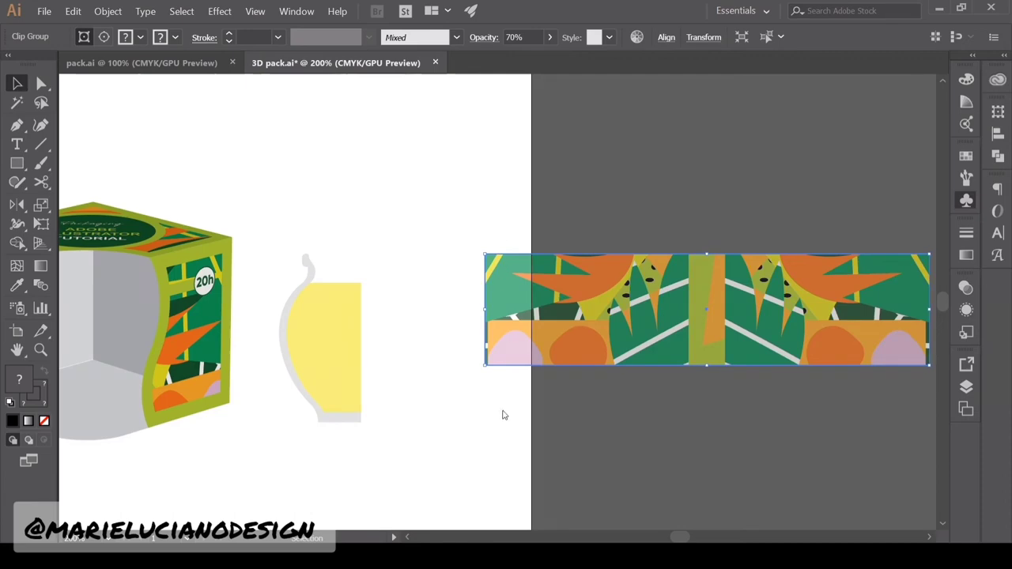
left_click(760, 461)
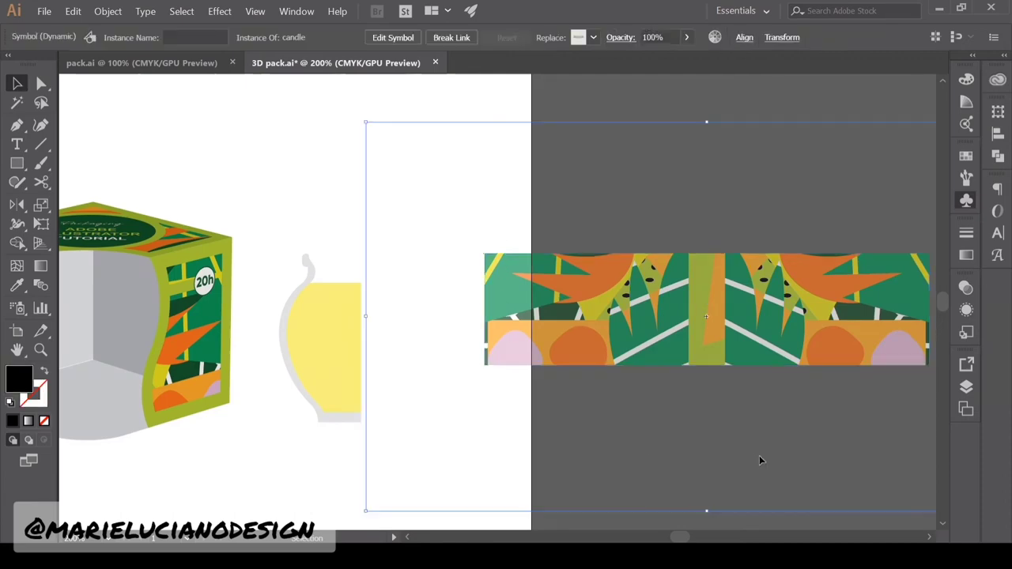
Move the pattern strip further right and select the jar group
left_click(916, 152)
left_click_drag(573, 321, 903, 380)
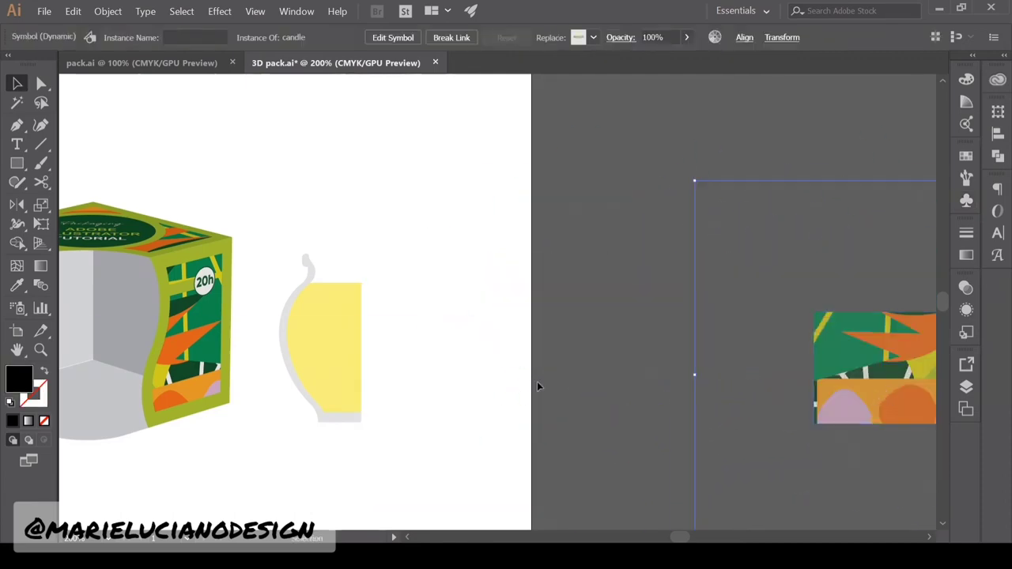
left_click(537, 383)
left_click_drag(477, 419, 603, 375)
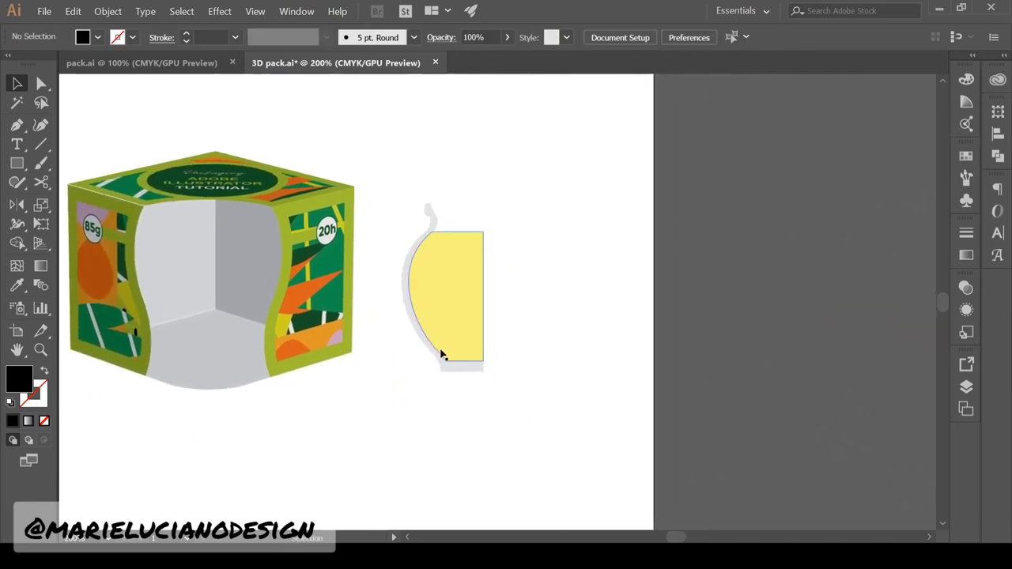
left_click(441, 352)
left_click_drag(423, 419, 505, 297)
Lower the jar's neck by dragging its top anchor points down
left_click(117, 11)
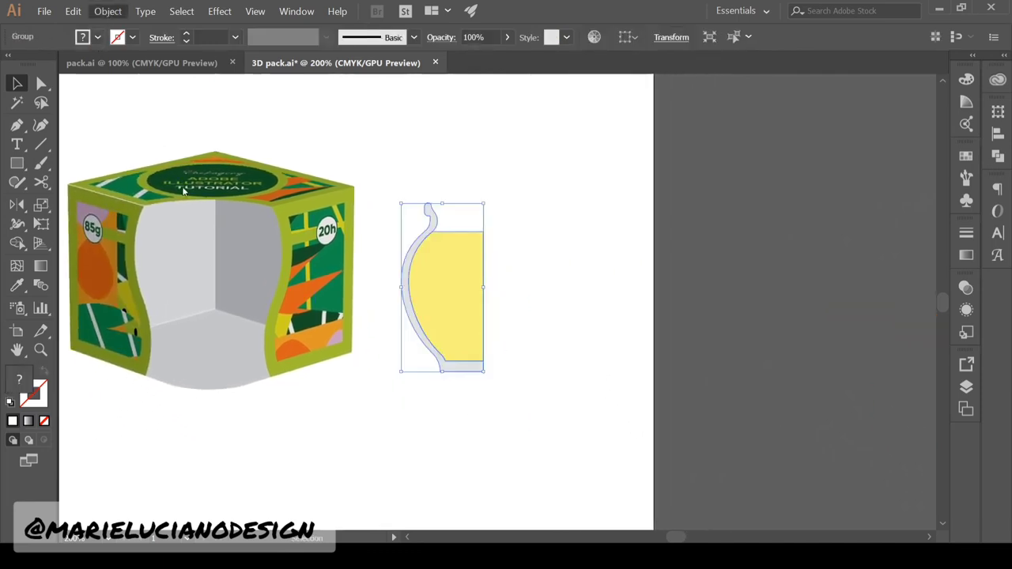
left_click_drag(361, 194, 403, 228)
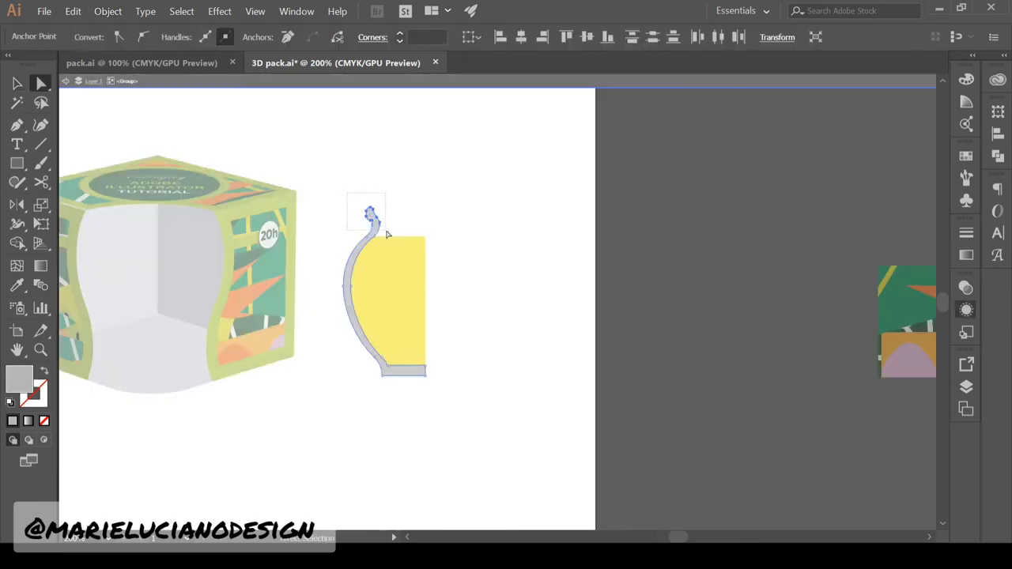
mouse_move(432, 250)
left_mouse_down()
mouse_move(420, 233)
mouse_move(429, 267)
left_mouse_up()
left_click(476, 286)
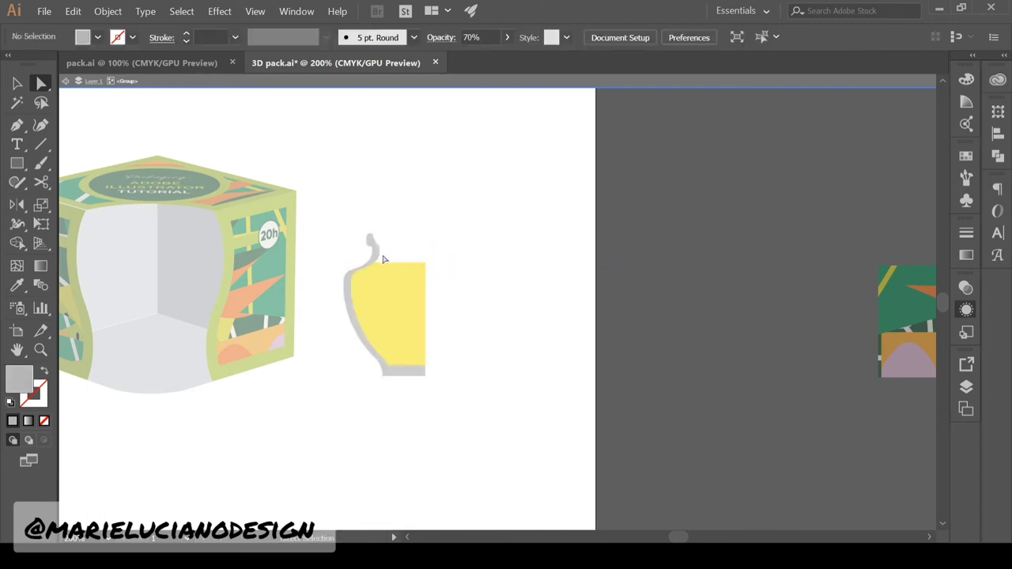
left_click(17, 84)
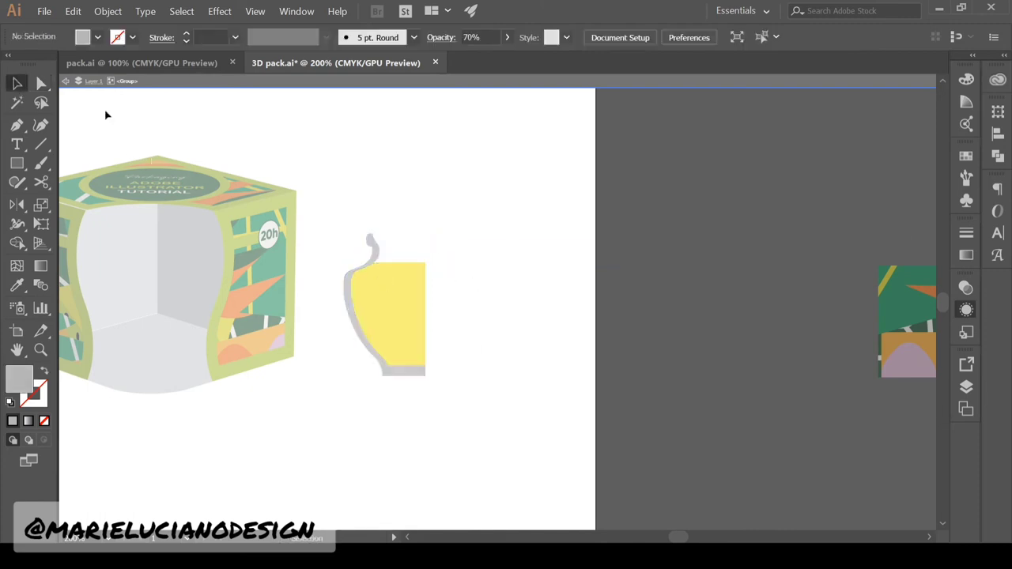
double_click(465, 245)
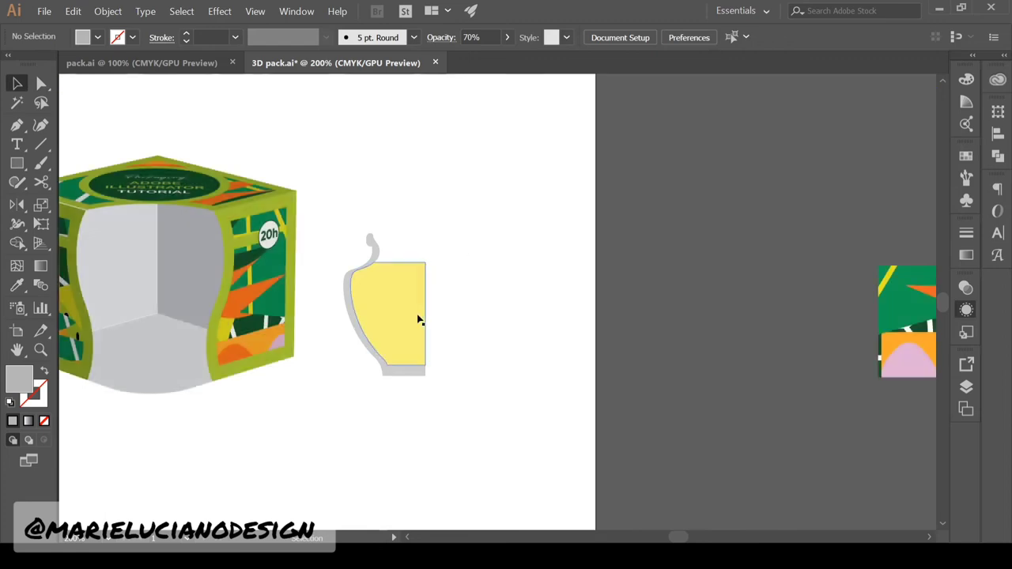
Fill the jar's glass wall dark green inside the group, then select the yellow profile's top anchors
double_click(371, 241)
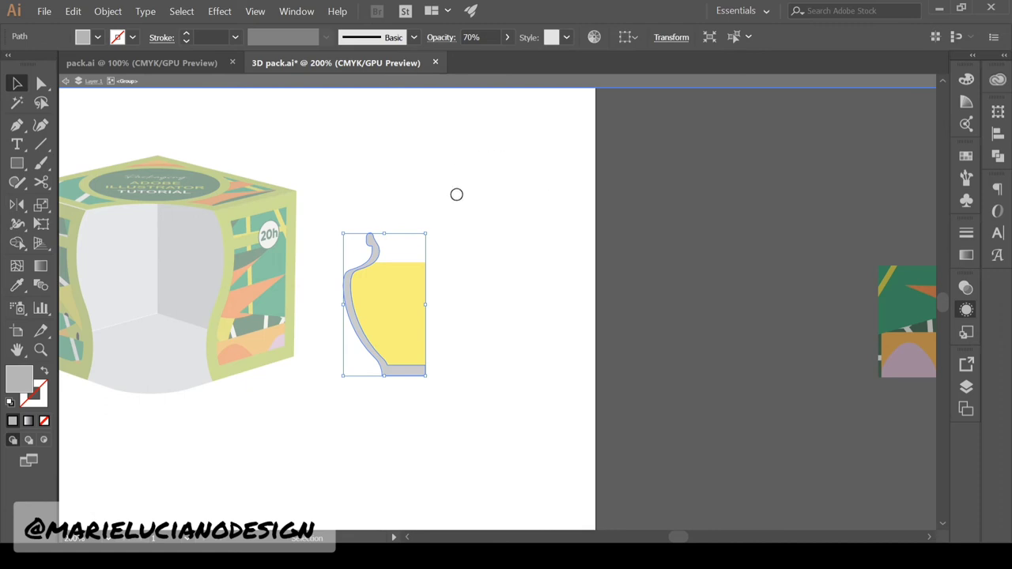
double_click(560, 324)
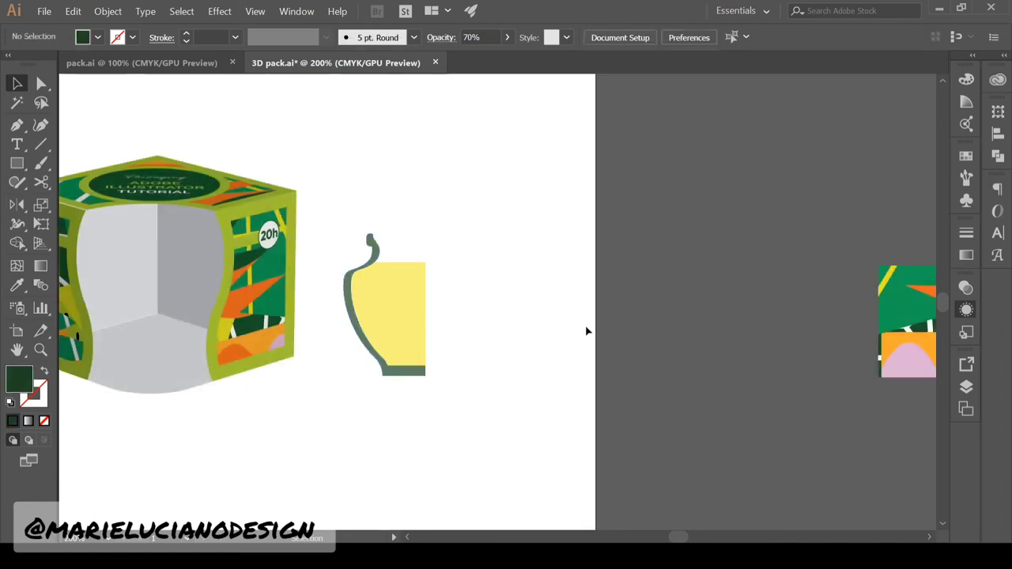
left_click(414, 357)
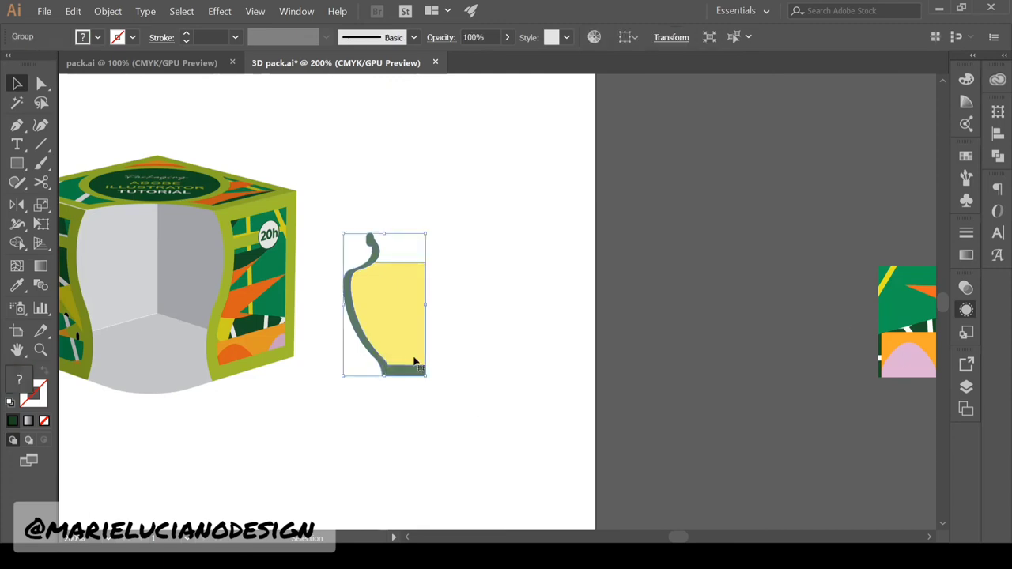
left_click(42, 83)
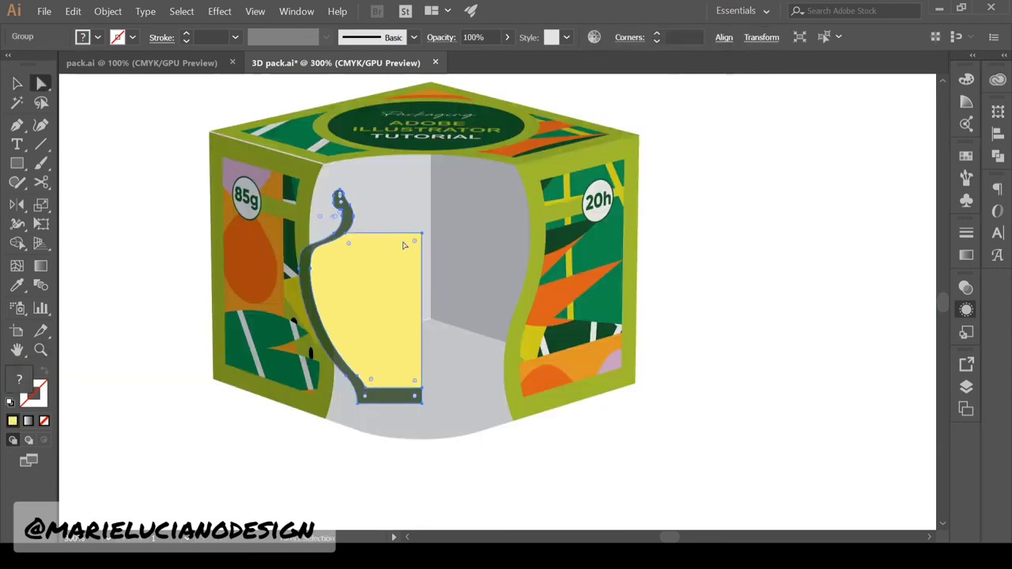
left_click(421, 234)
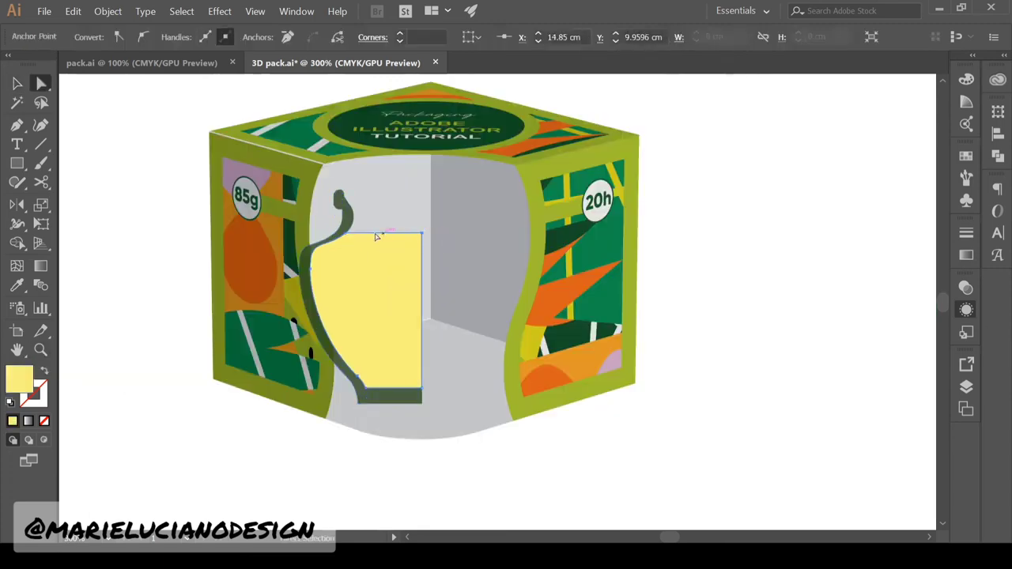
Add two anchor points along the yellow shape's top-left edge
left_click(345, 234, "shift")
left_click_drag(421, 234, 423, 212)
key("ctrl+z")
left_click(17, 125)
left_click(352, 234)
Round the yellow shape's top-left corner to 0.11 cm and nudge the new anchor along the glass wall
left_click(42, 84)
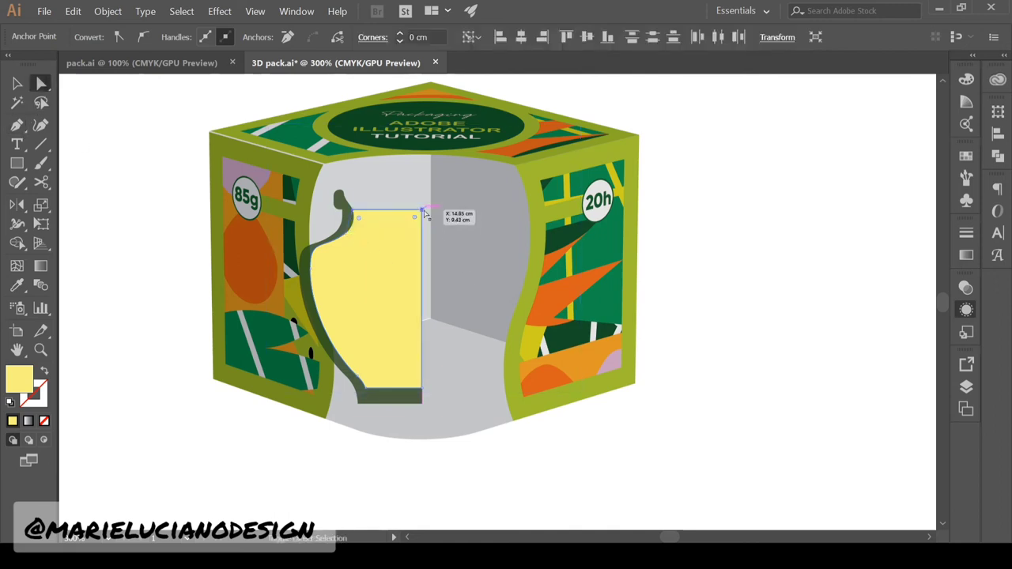
left_click(377, 209)
left_click(354, 211)
left_click_drag(359, 219, 361, 221)
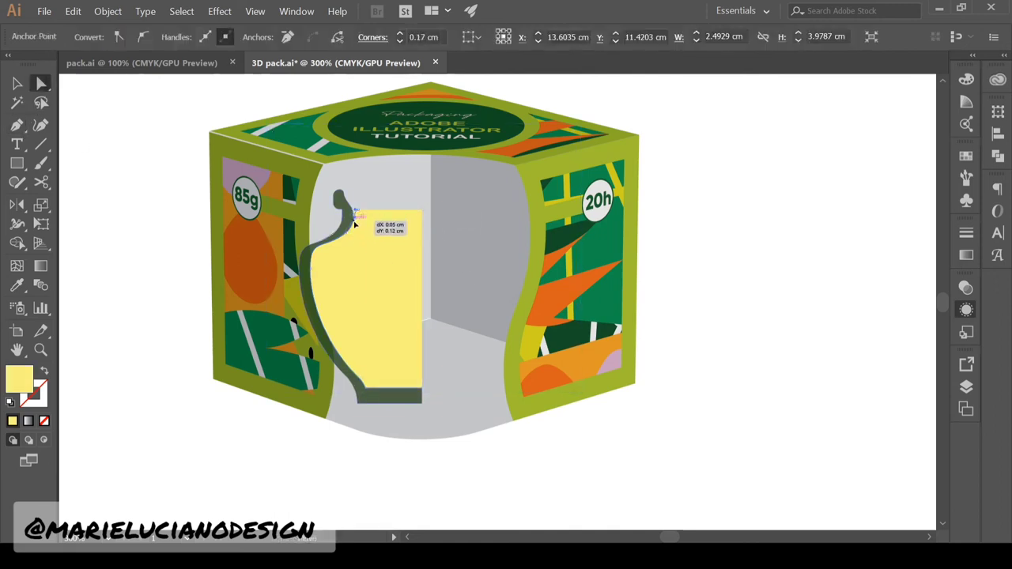
left_click(354, 221)
scroll(355, 235, "up", 4)
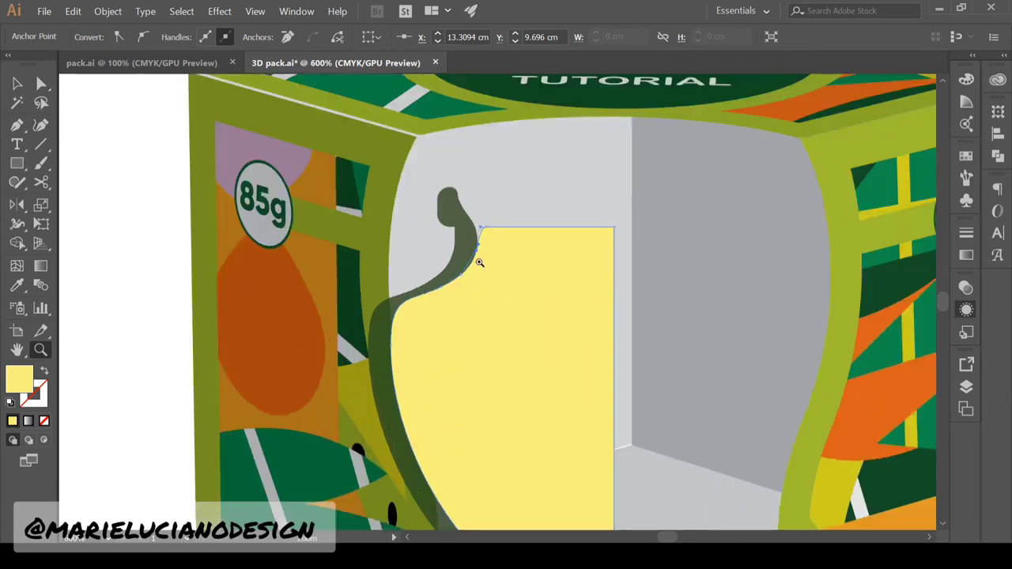
left_click_drag(353, 220, 347, 230)
Smooth the jar's neck curve by repositioning its lower anchor and handle
left_click_drag(514, 366, 529, 349)
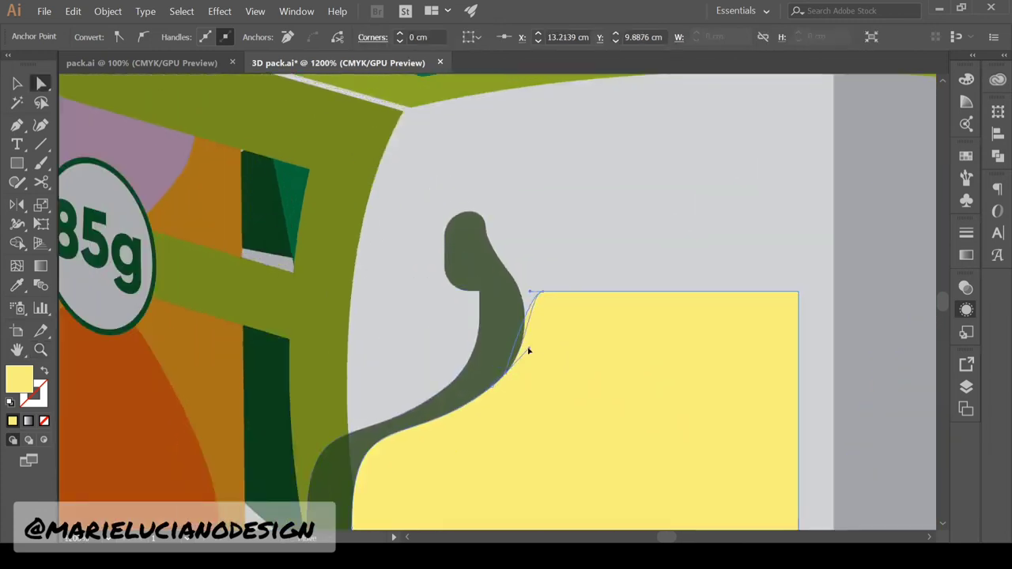
left_click_drag(542, 292, 529, 292)
left_click_drag(529, 348, 537, 339)
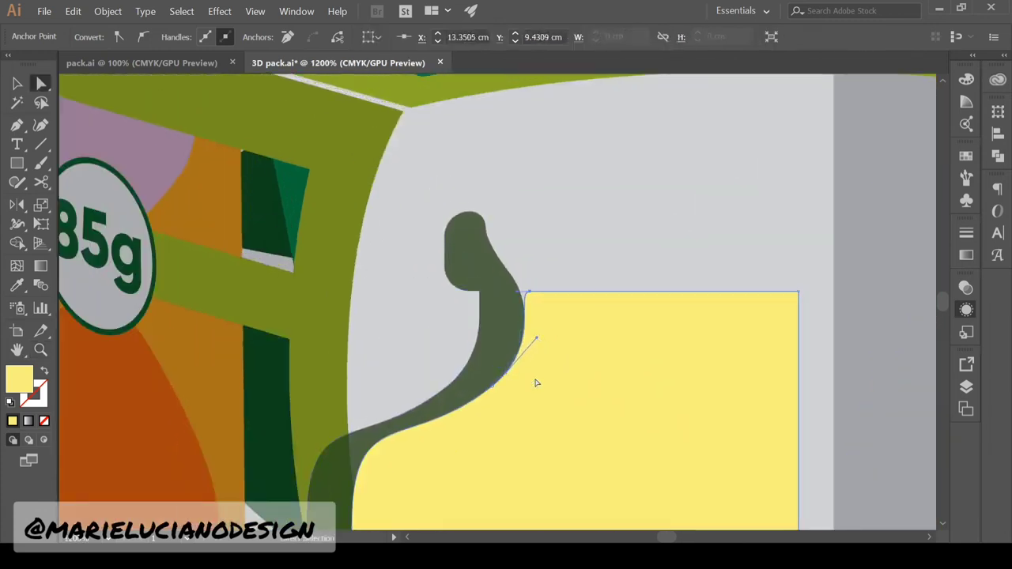
key("v")
left_click(284, 135)
left_click(41, 350)
left_click(423, 460, "alt")
left_click(423, 459, "alt")
Drag the yellow profile's right-edge anchors right to widen the jar
left_click(712, 343, "alt")
left_click(41, 83)
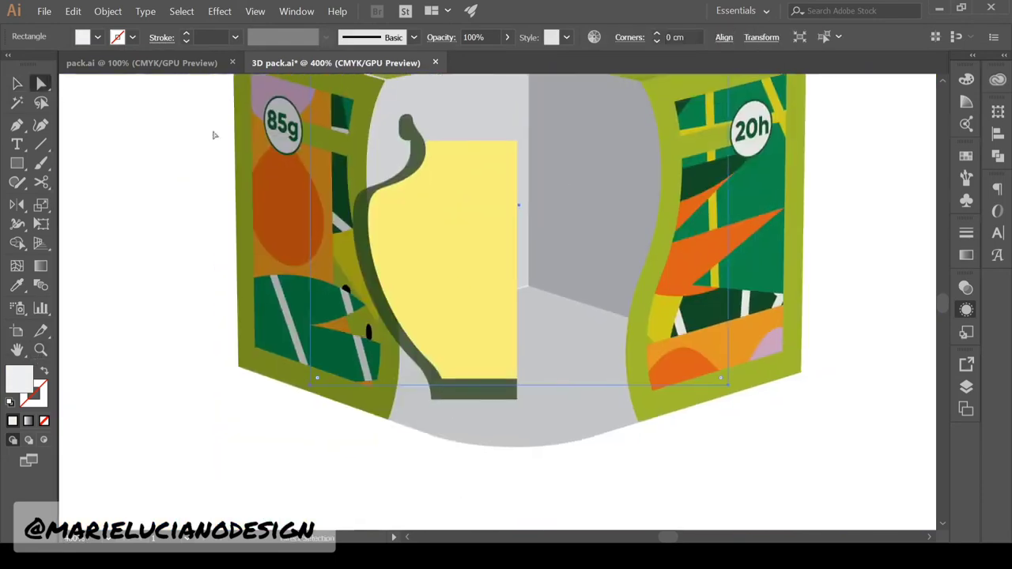
left_click(517, 140)
left_click(516, 378, "shift")
key("v")
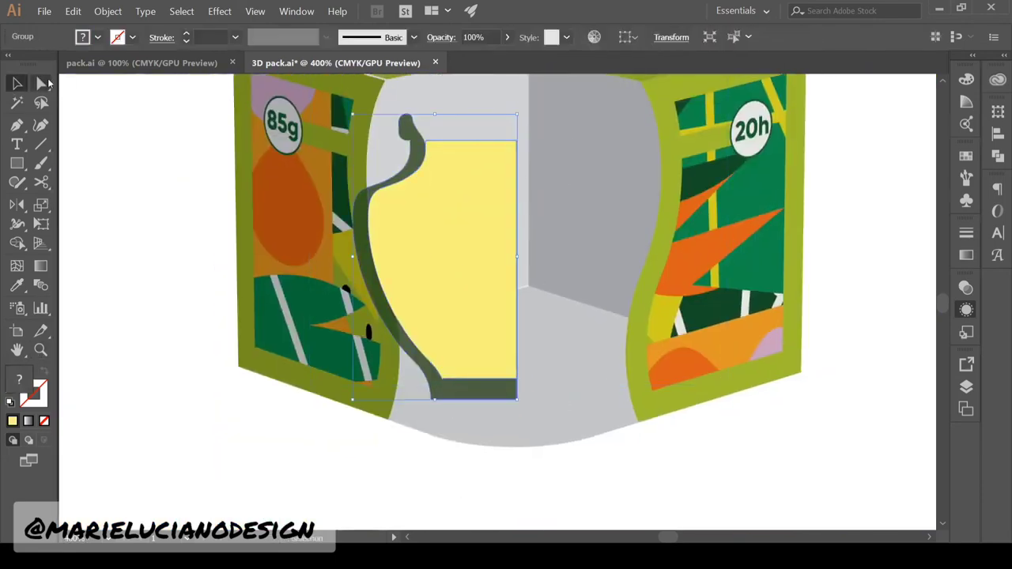
left_click(448, 267)
double_click(417, 221)
left_click(41, 84)
left_click_drag(568, 131, 510, 410)
left_click_drag(516, 400, 536, 399)
Exit the jar group and zoom out to 200% to see the whole box
left_click(18, 84)
double_click(150, 207)
left_click_drag(443, 237, 365, 268)
left_click(388, 273)
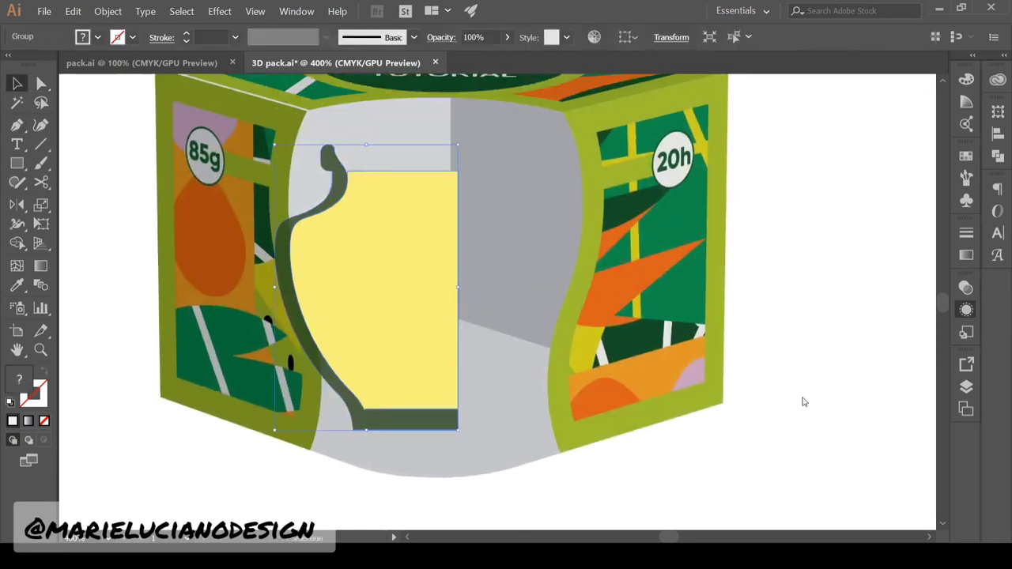
left_click(41, 350)
left_click(480, 372, "alt")
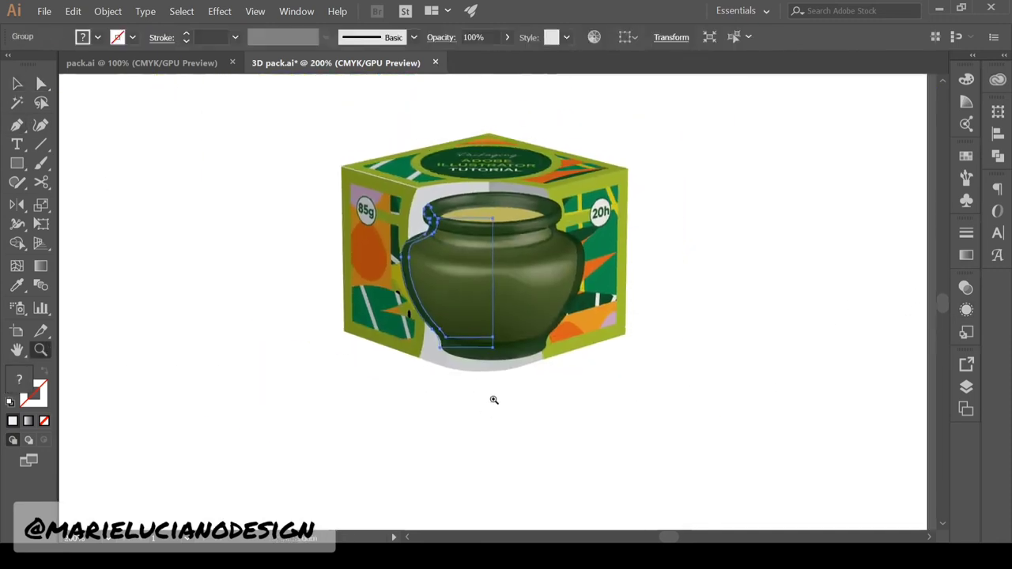
Reselect the revolved jar to reopen its 360° 3D Revolve with Plastic Shading
left_click(18, 83)
left_click(499, 447)
left_click_drag(535, 417, 440, 470)
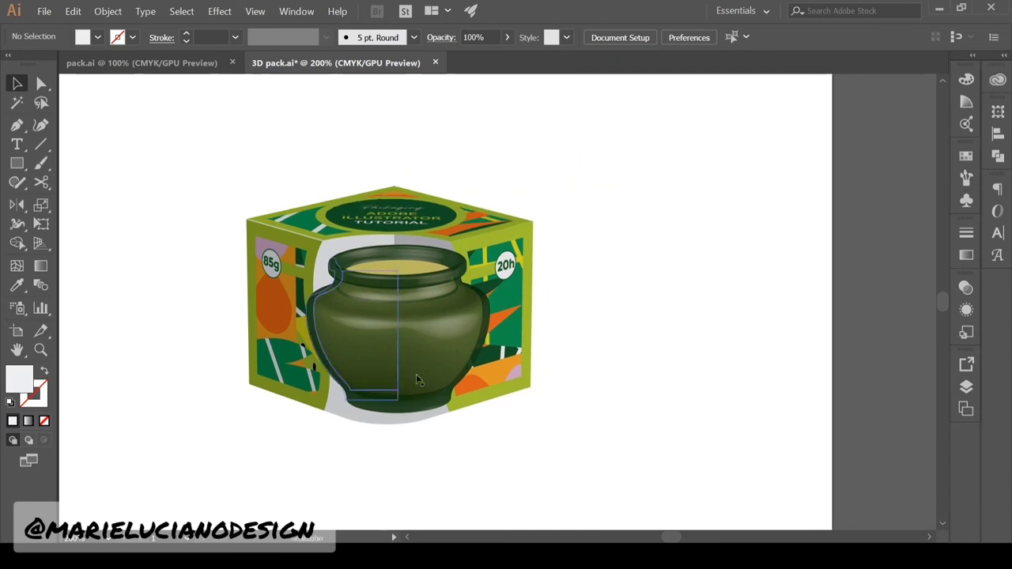
left_click_drag(380, 290, 373, 289)
left_click(658, 482)
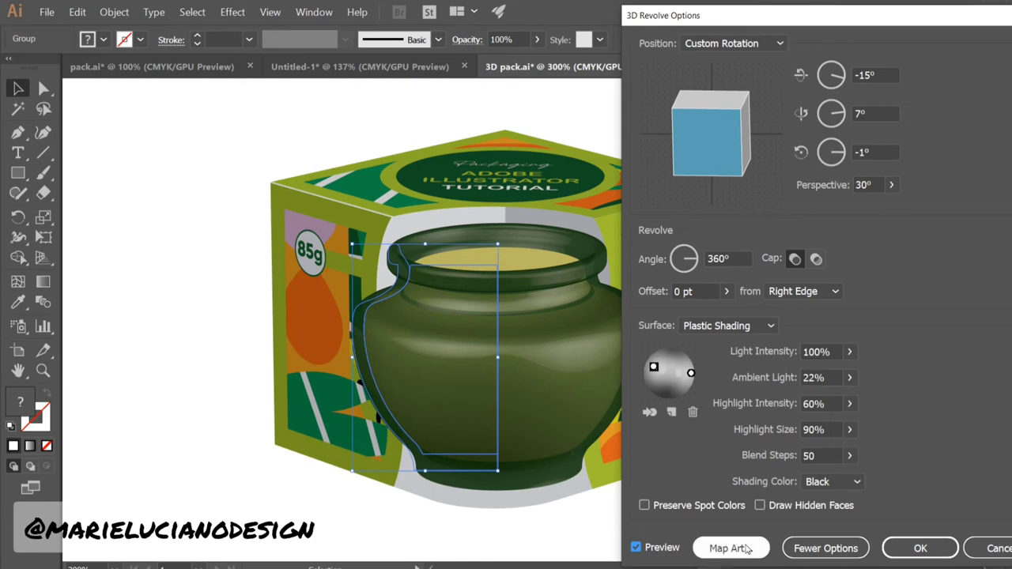
In Map Art, go to surface 16 and choose the candle symbol for the jar's body
left_click(730, 548)
left_click(709, 46)
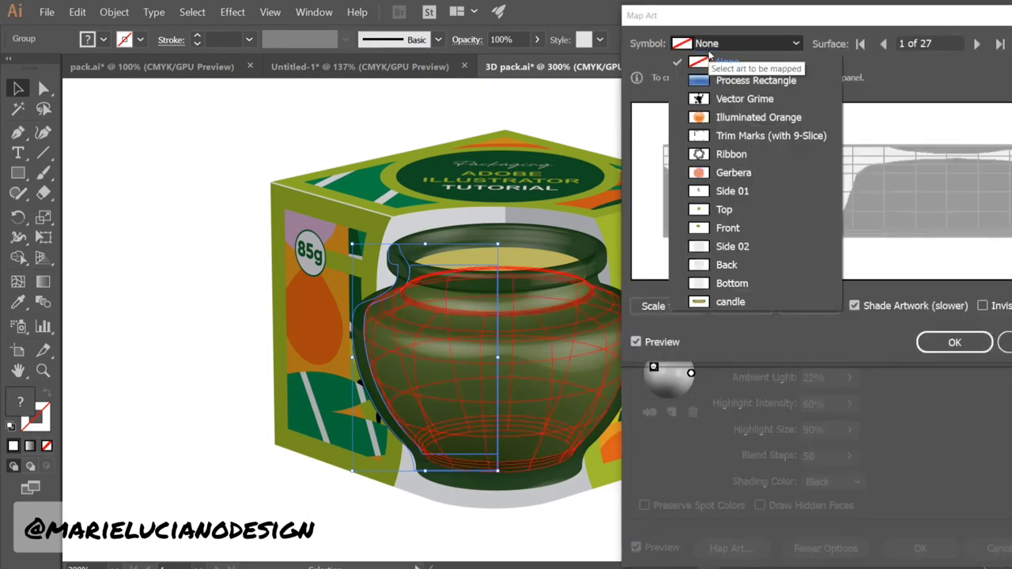
left_click(724, 62)
left_click(877, 47)
left_click(877, 47)
left_click(877, 47)
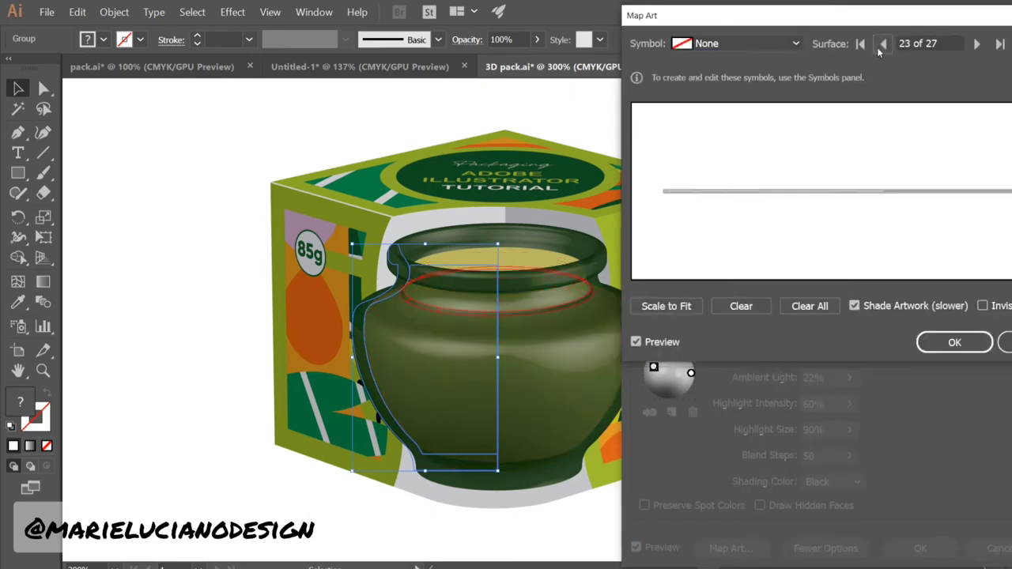
left_click(876, 48)
left_click(877, 47)
left_click(877, 47)
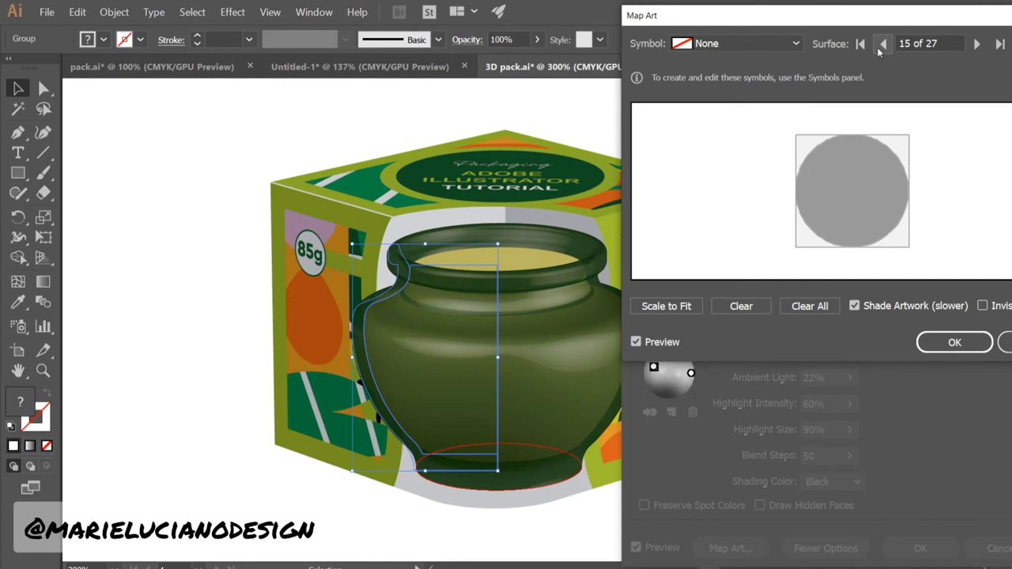
left_click(978, 44)
left_click(744, 43)
left_click(732, 302)
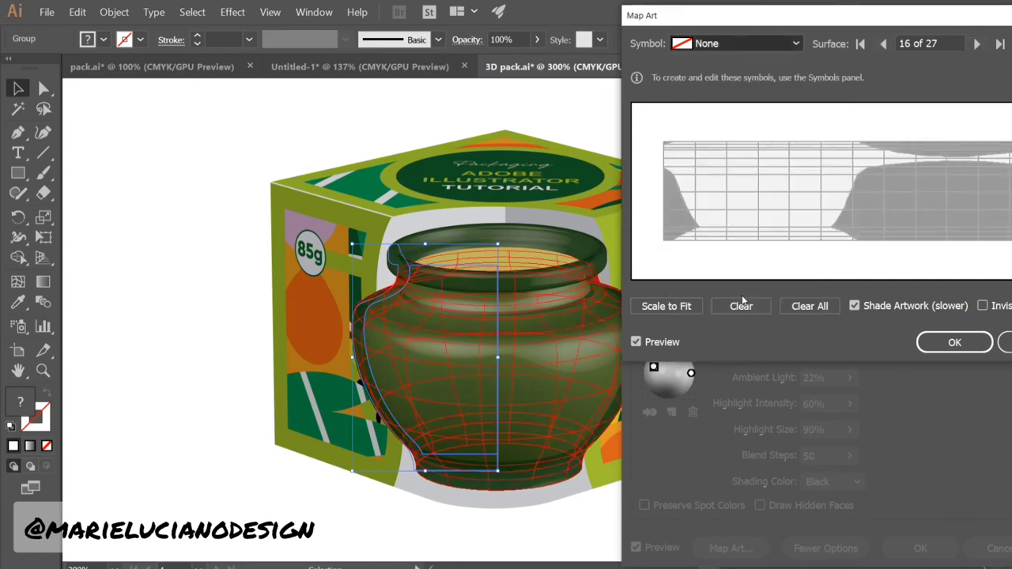
Move and scale the candle artwork over the surface grid, then confirm Map Art and 3D Revolve
left_click_drag(719, 266, 732, 218)
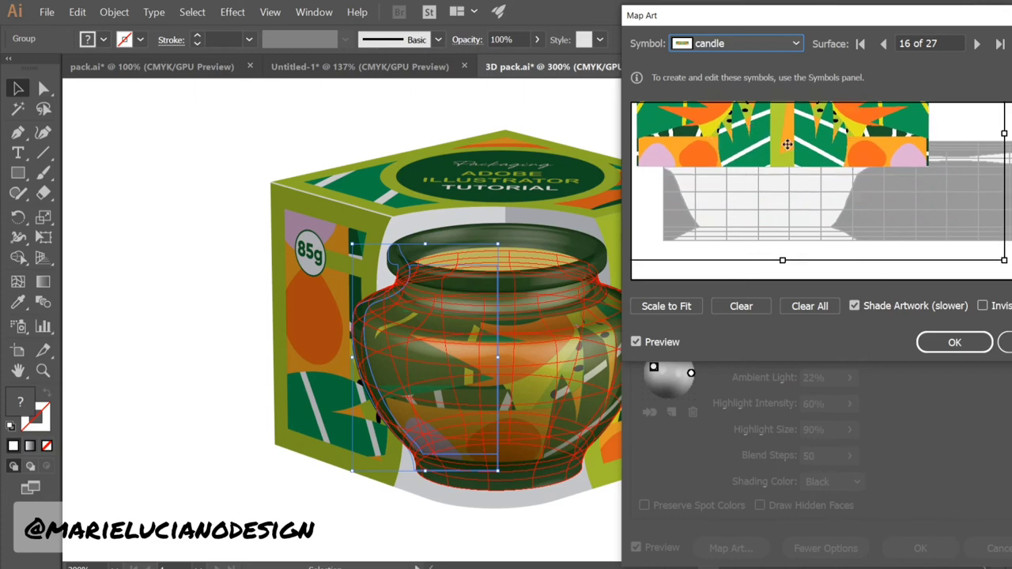
left_click_drag(1008, 293, 1005, 260)
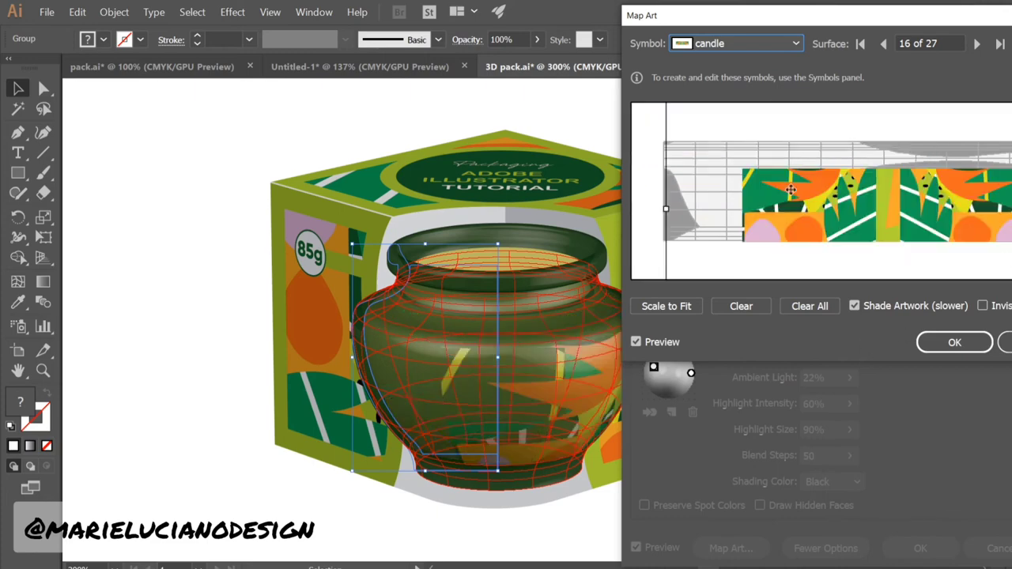
left_click_drag(911, 237, 920, 233)
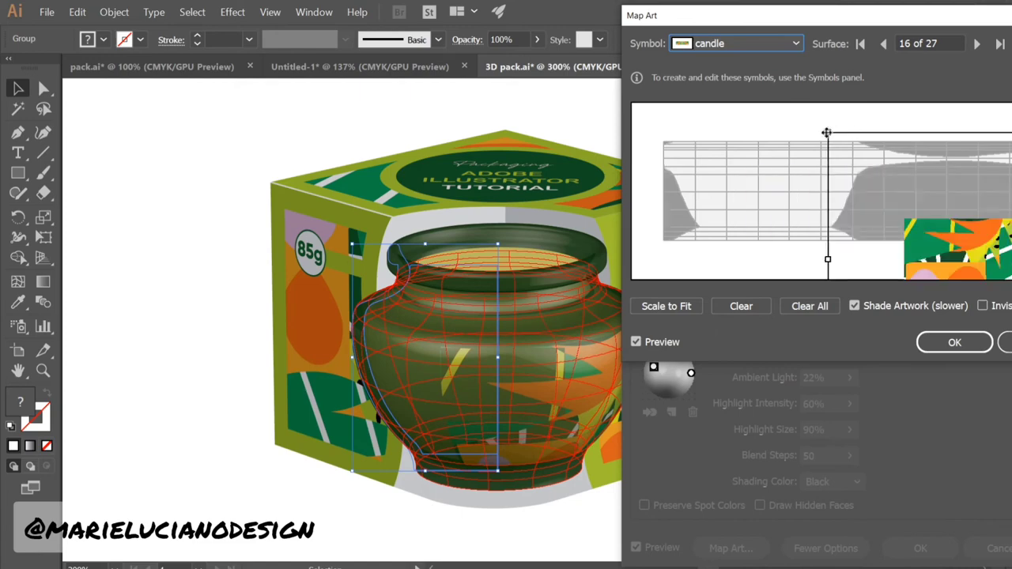
left_click_drag(748, 204, 897, 241)
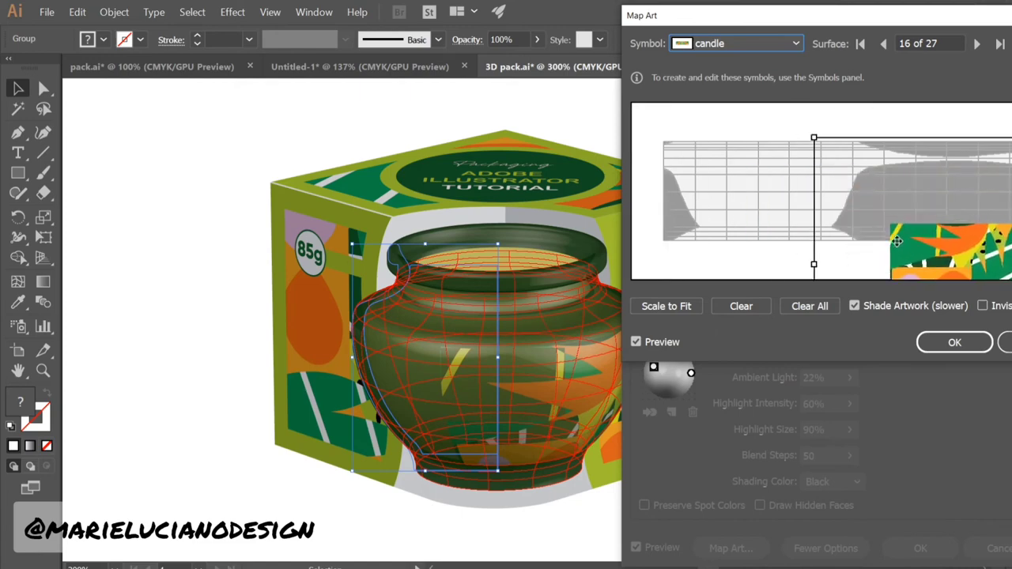
left_click_drag(814, 137, 630, 161)
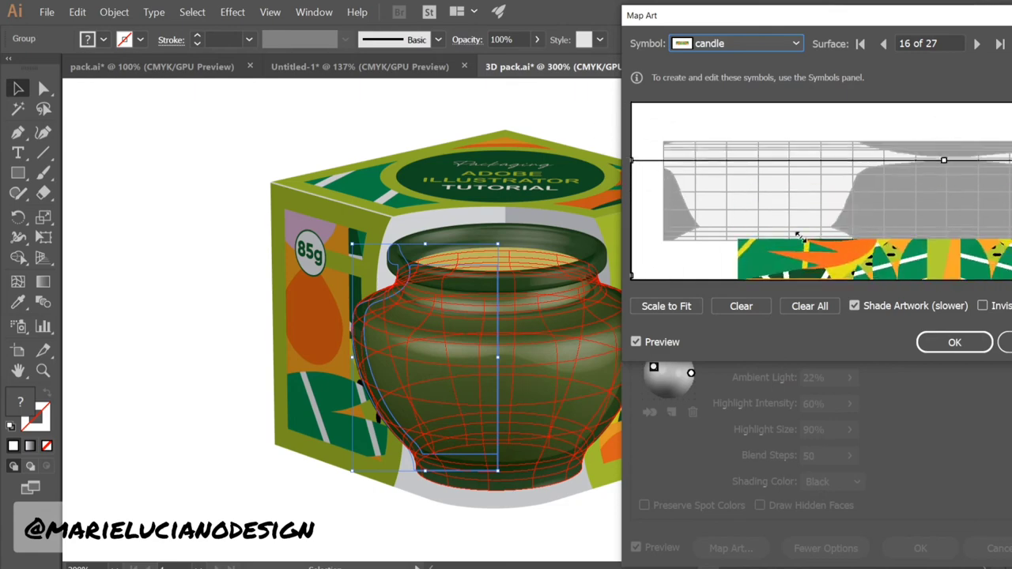
left_click_drag(905, 260, 811, 186)
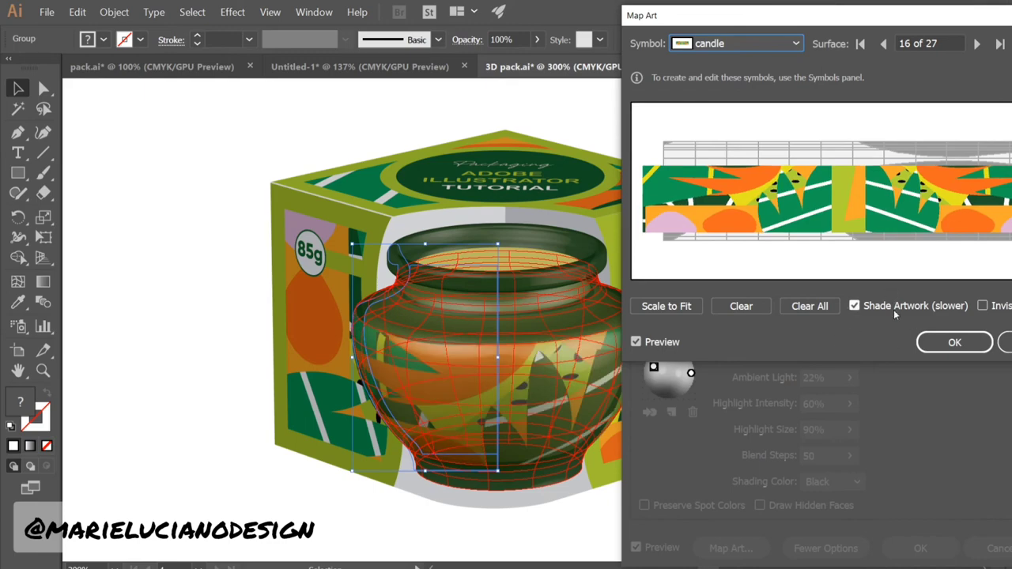
left_click_drag(894, 209, 895, 202)
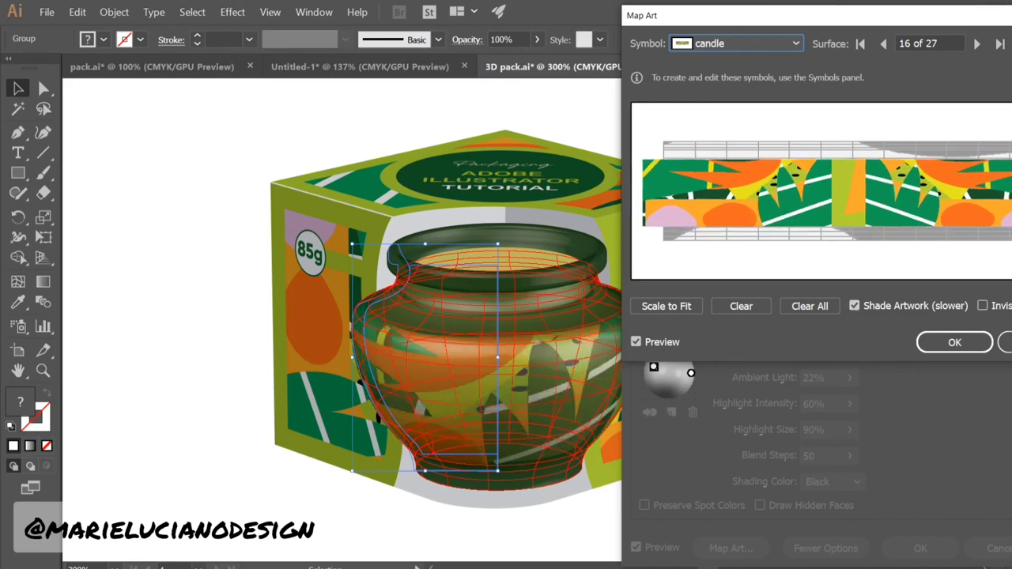
left_click(955, 341)
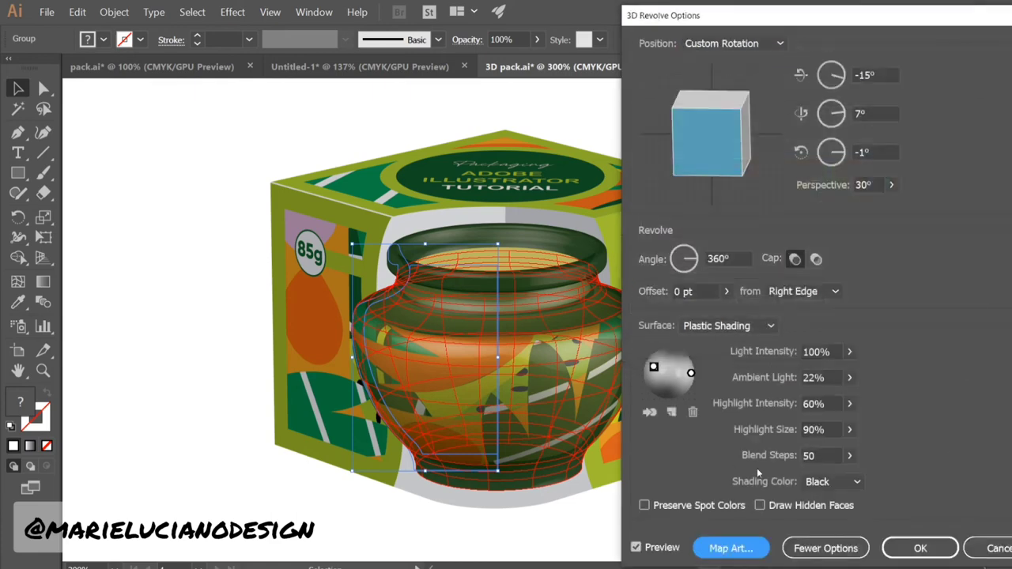
left_click(932, 547)
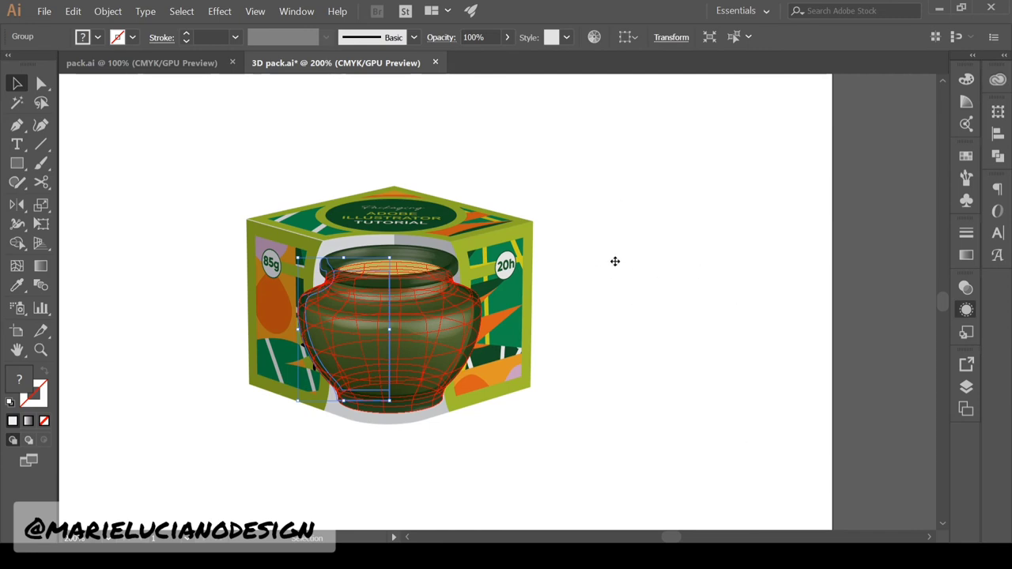
Deselect to preview the jar with its mapped tropical artwork
left_click(887, 535)
left_click(603, 454)
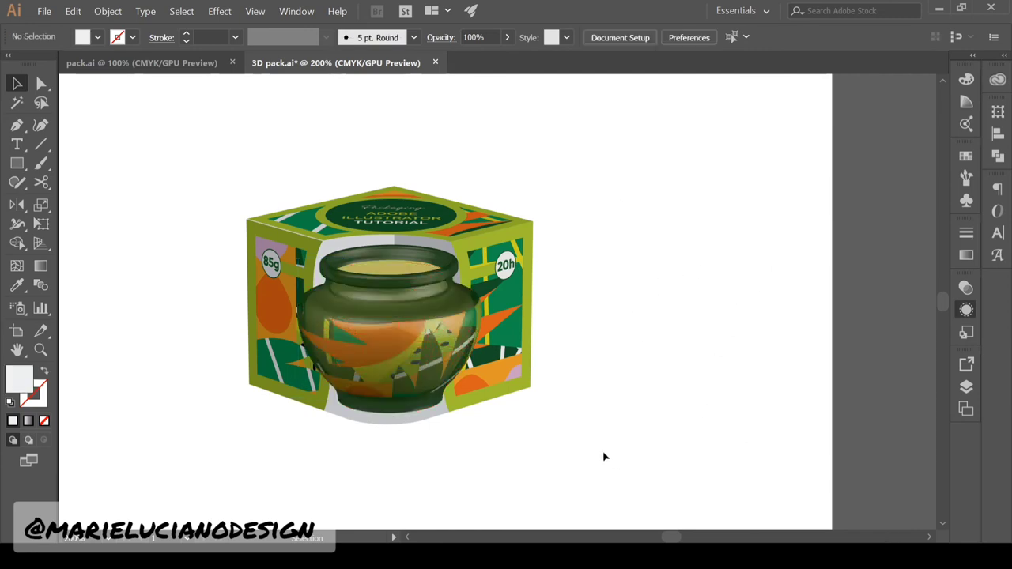
left_click(391, 355)
left_click(815, 351)
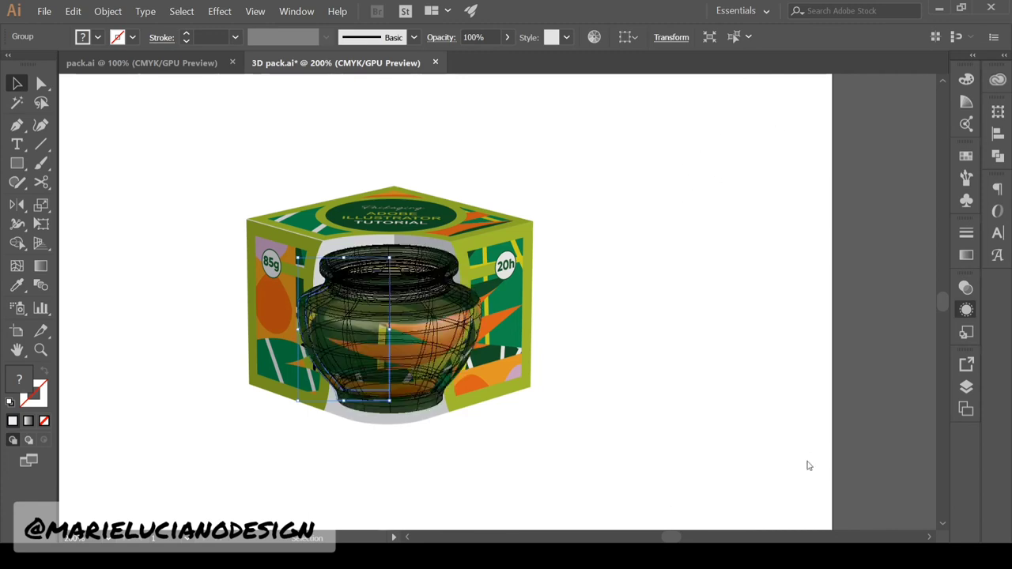
left_click(558, 479)
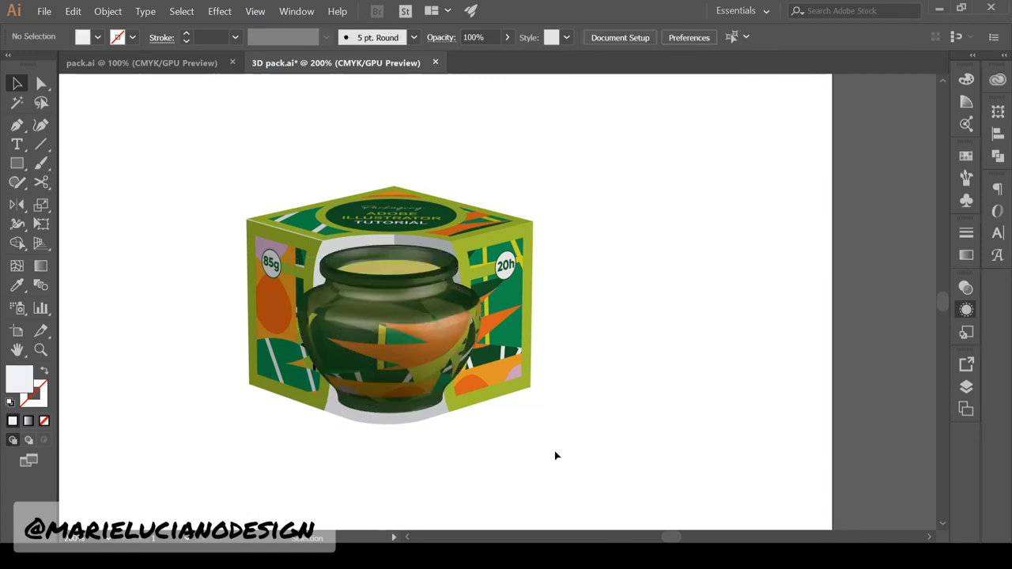
Select the whole box group and double-click into isolation mode
left_click(528, 291)
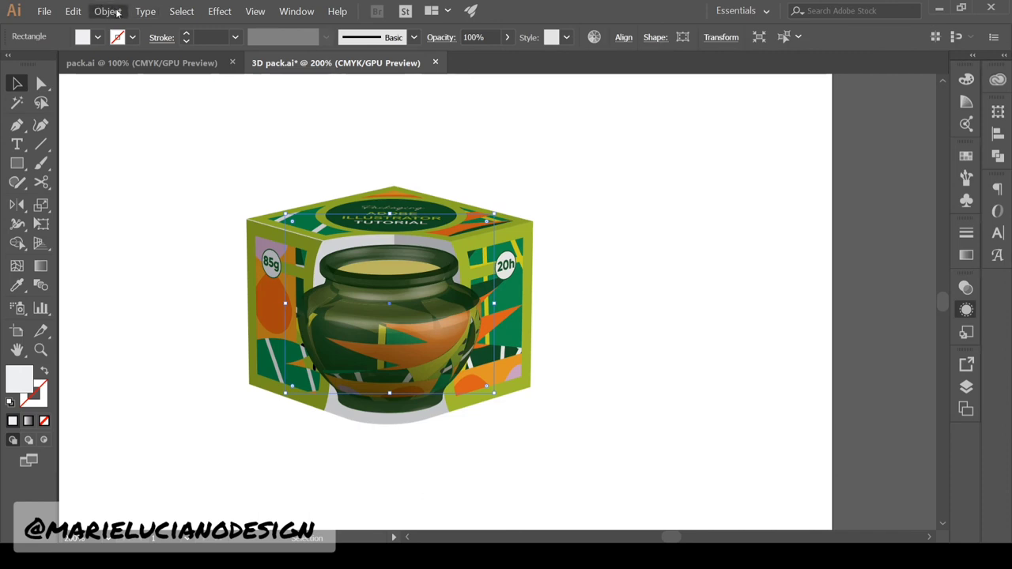
key("ctrl+a")
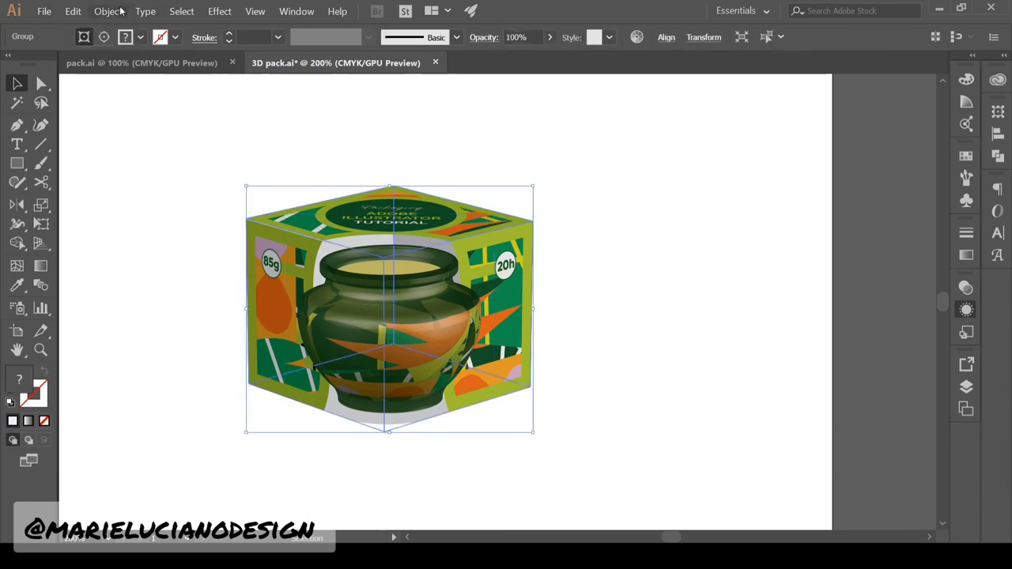
left_click(138, 171)
double_click(296, 281)
Delete the box's left, top and right faces, discarding the accidental pasted duplicate
left_click(442, 224, "shift")
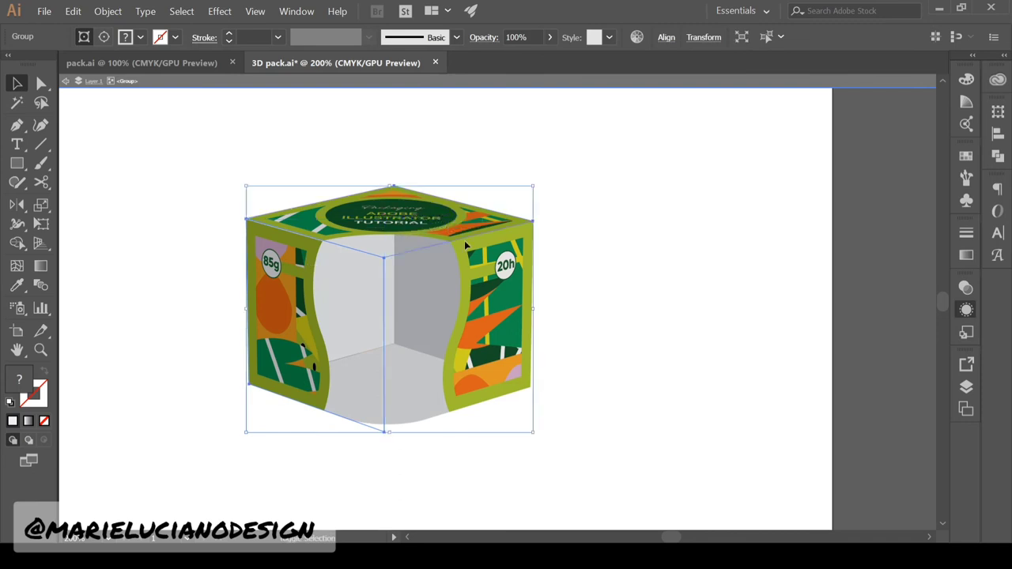
left_click(494, 268, "shift")
key("ctrl+c")
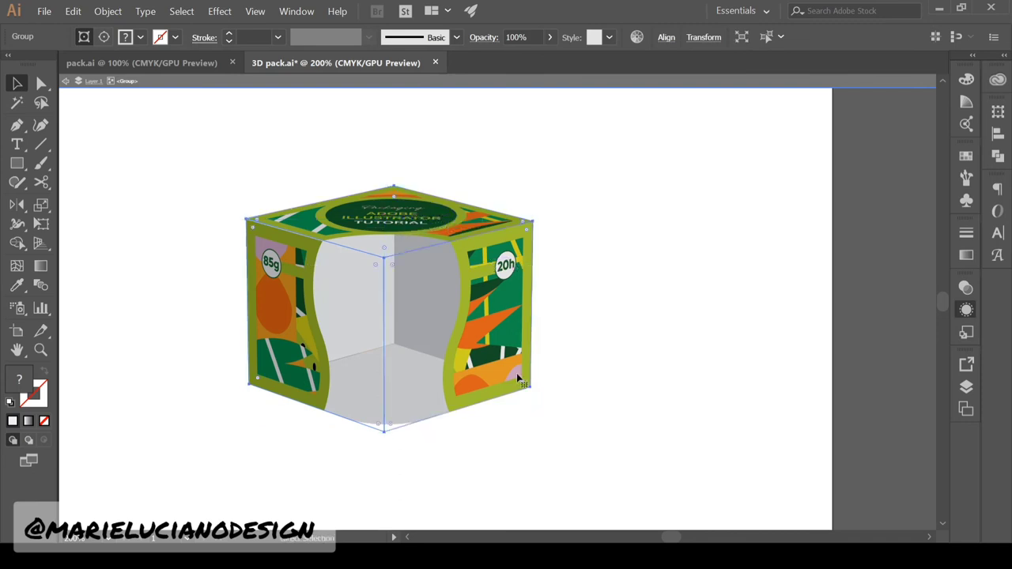
key("ctrl+v")
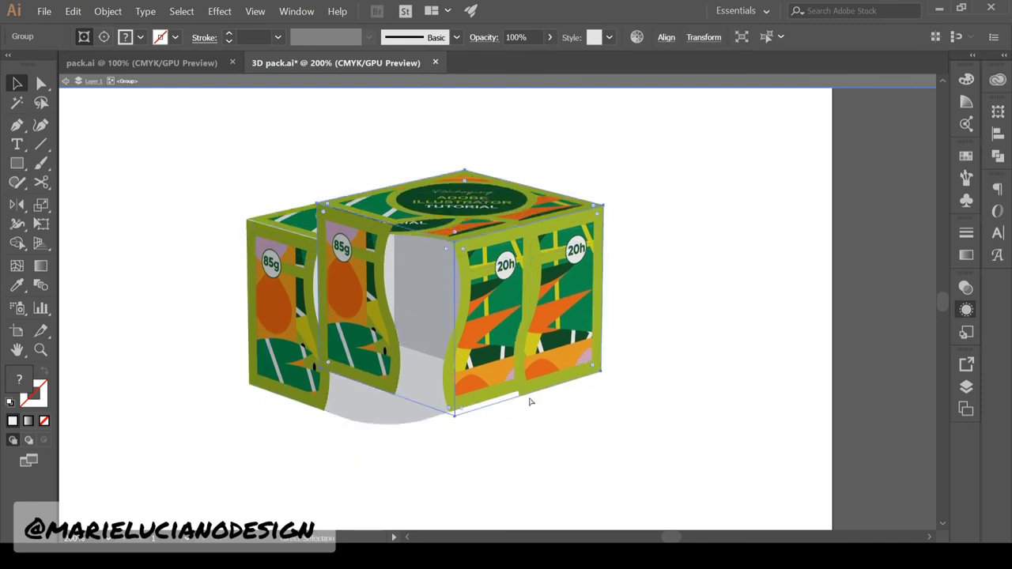
key("ctrl+z")
key("Delete")
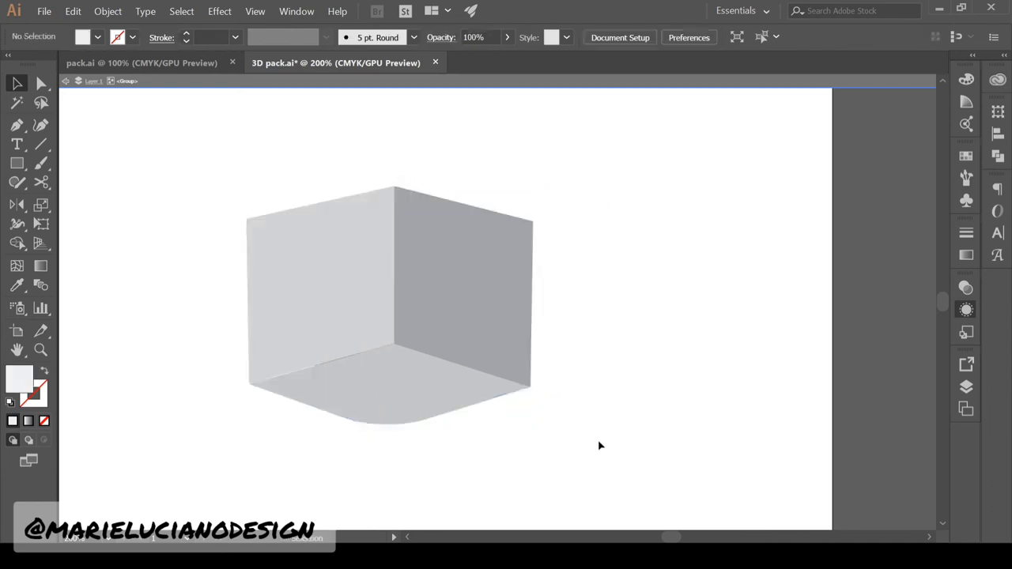
Zoom in on the grey floor and select its left corner anchor with Direct Selection
left_click(42, 350)
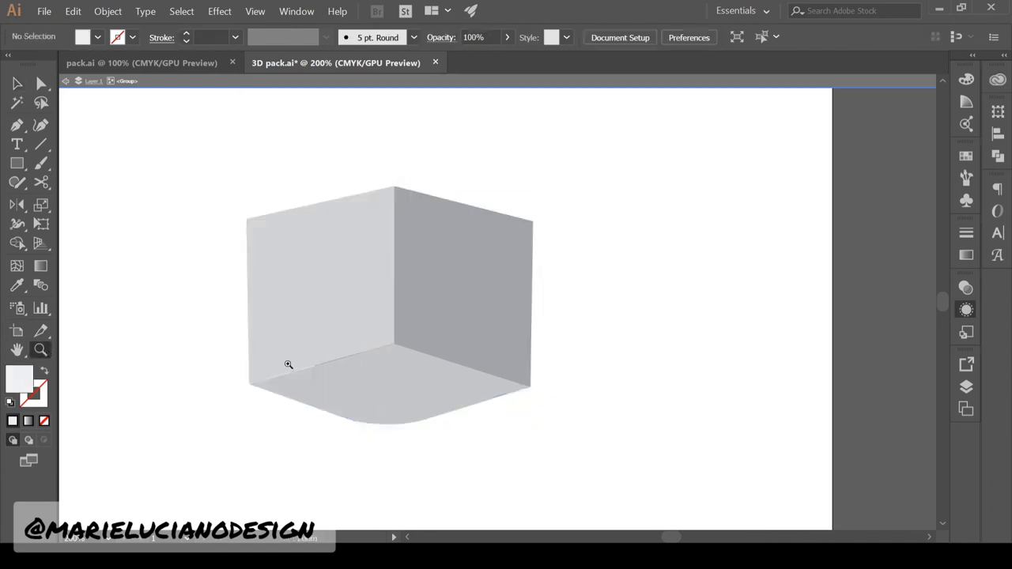
left_click(297, 365)
left_click(564, 378)
key("space")
left_click_drag(522, 224, 405, 325)
key("a")
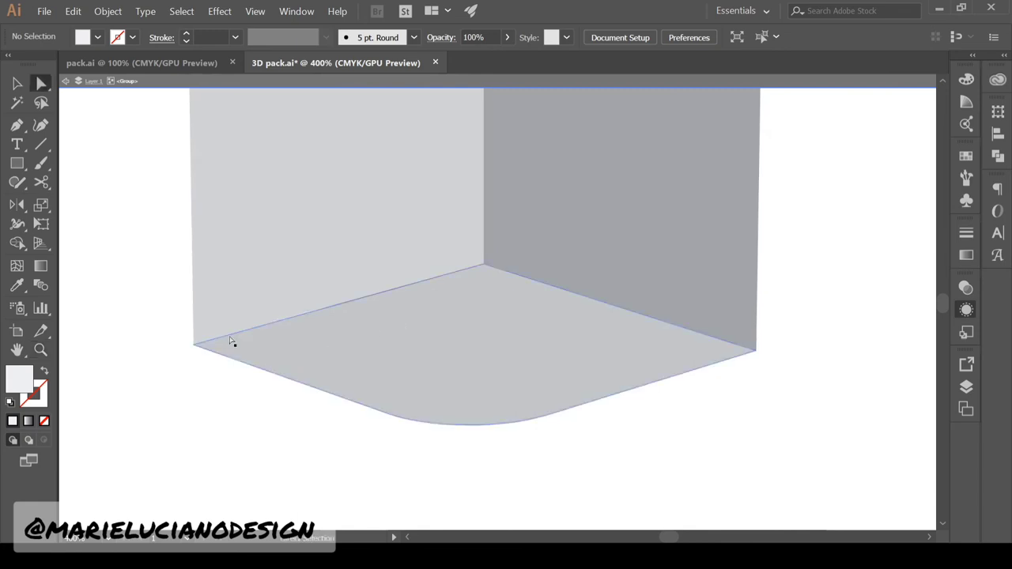
left_click(194, 345)
left_click(487, 266, "shift")
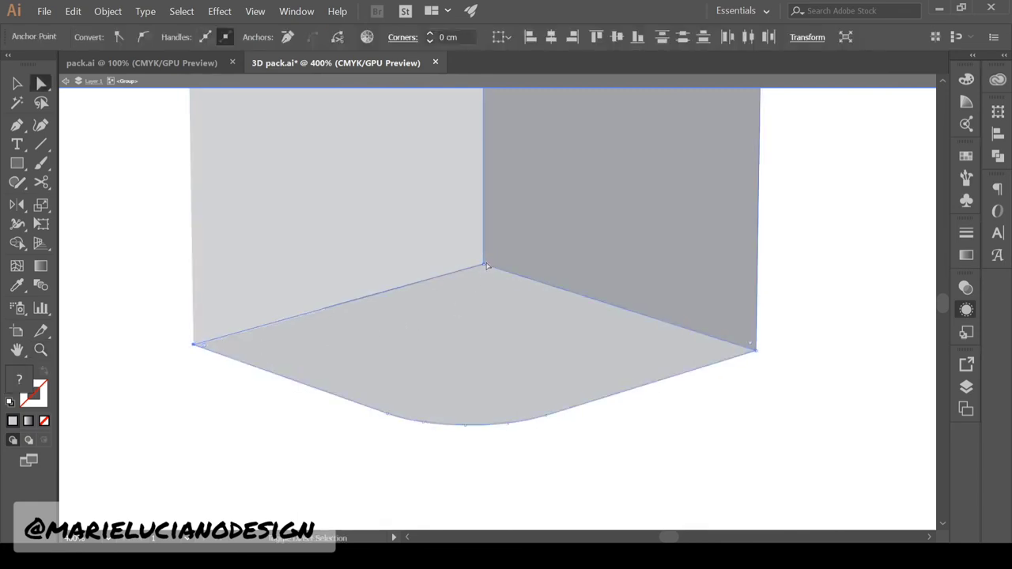
left_click(480, 308)
left_click(491, 448)
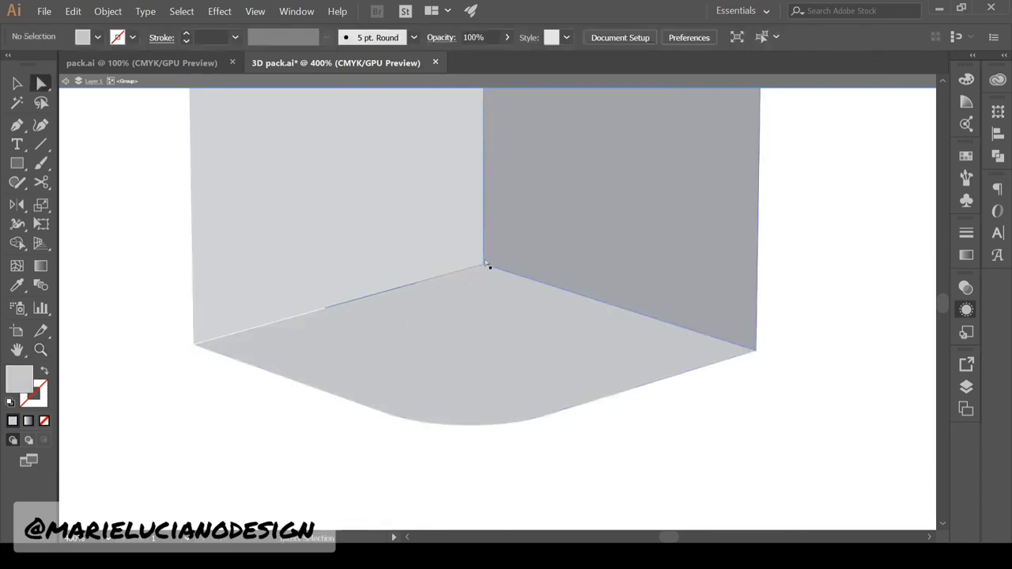
left_click(195, 345)
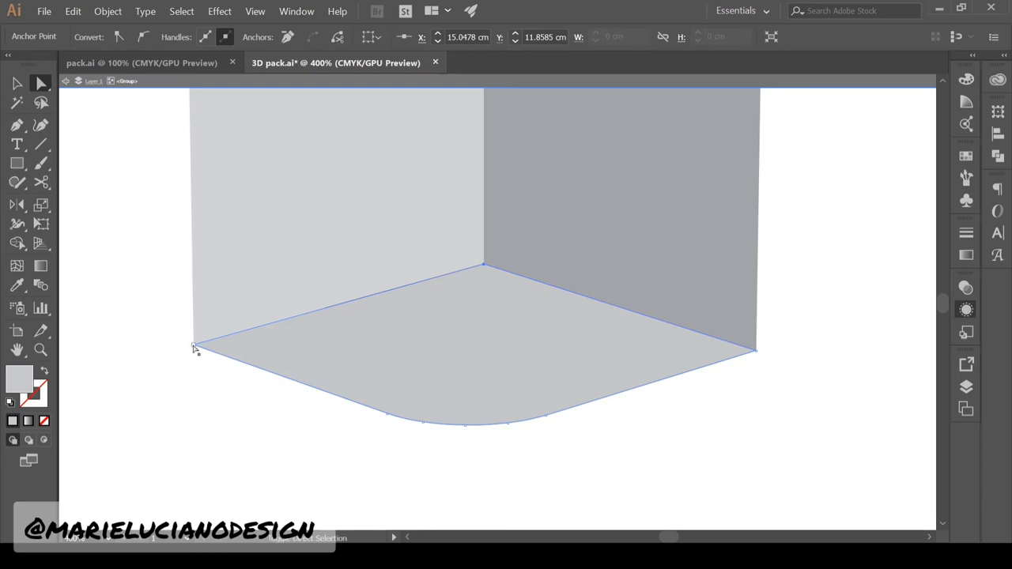
key("z")
left_click(507, 318)
left_click(507, 318)
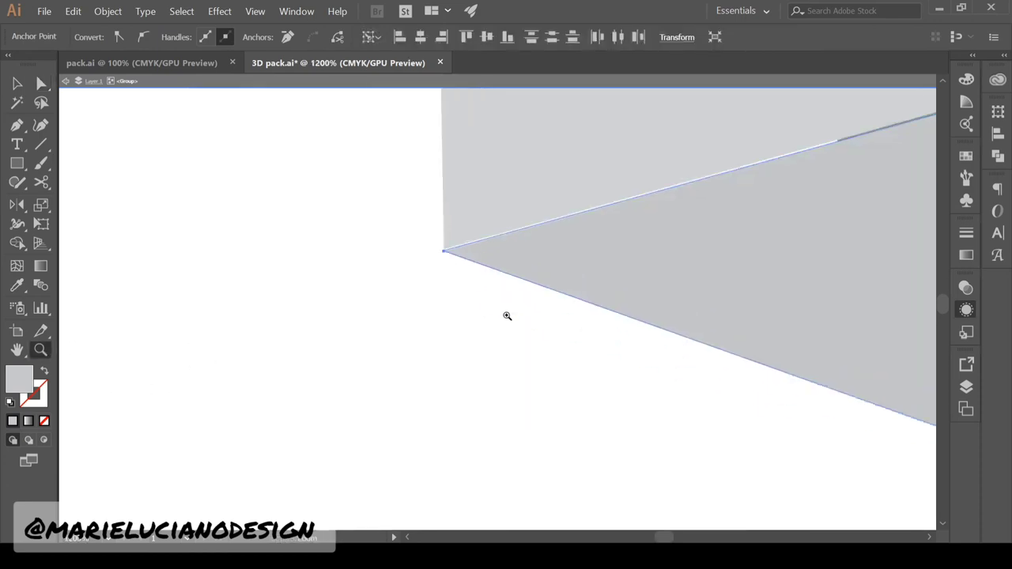
left_click(507, 317)
left_click(440, 185)
left_click(41, 84)
left_click(493, 355)
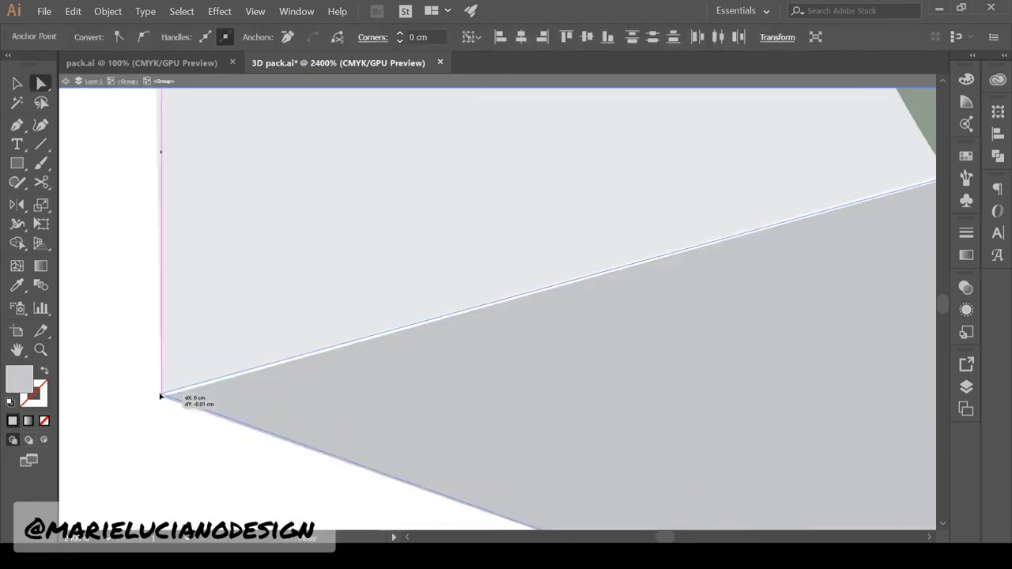
Match the floor's corner anchors to the wall corners, including the corner under the pattern
key("v")
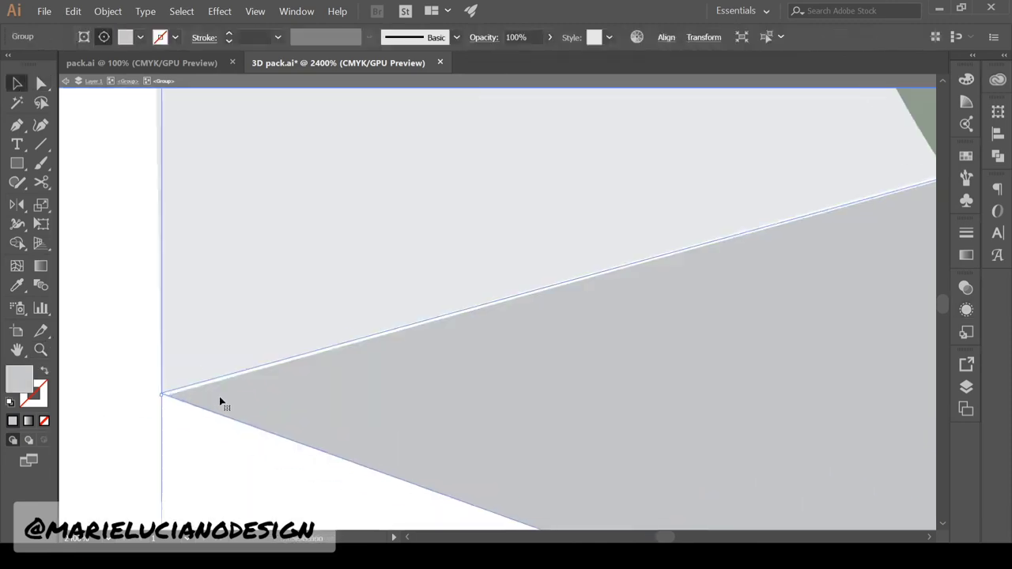
key("Escape")
key("a")
left_click(162, 394)
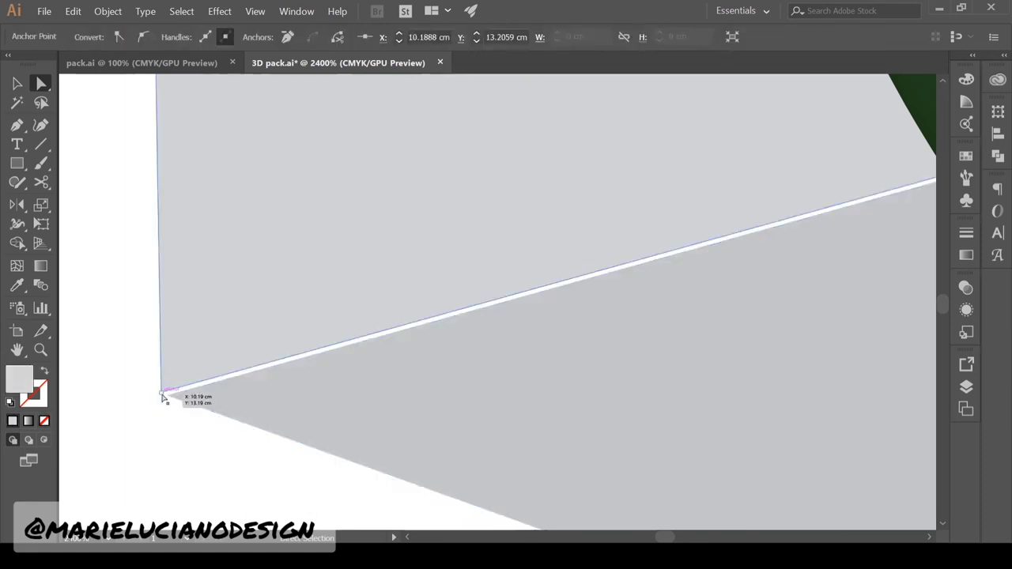
left_click(161, 399)
left_click(162, 393)
left_click(127, 411)
left_click(40, 349)
left_click(262, 393)
key("a")
left_click(364, 302)
left_click(365, 299, "shift")
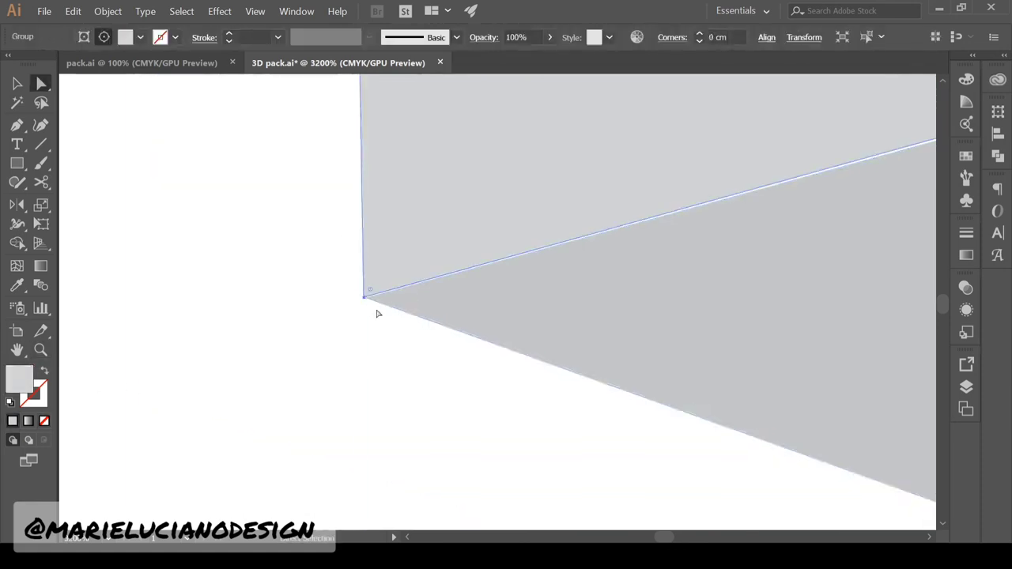
left_click_drag(886, 190, 330, 370)
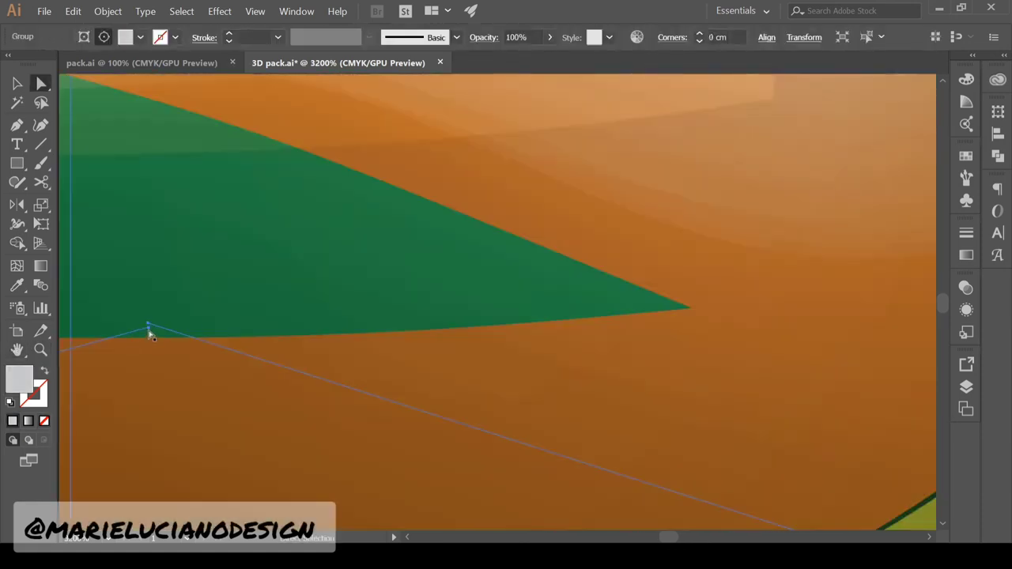
left_click(148, 325)
left_click(275, 389, "alt")
left_click(270, 394, "alt")
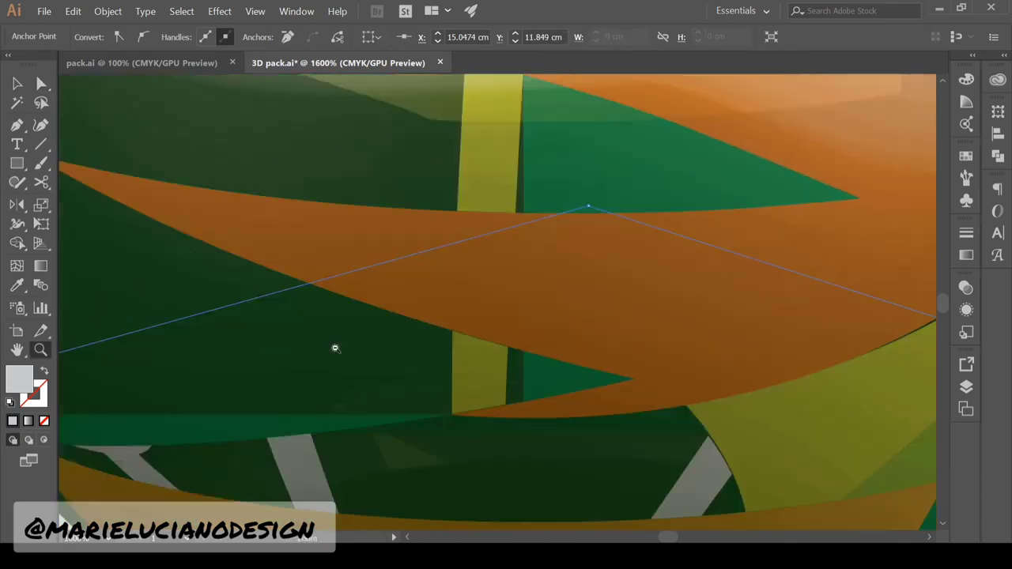
left_click(336, 349, "alt")
left_click(335, 349, "alt")
Zoom out to centre the jar and reveal the hidden packaging box with Show All
left_click(18, 84)
left_click(40, 350)
left_click(159, 405, "alt")
left_click(160, 402, "alt")
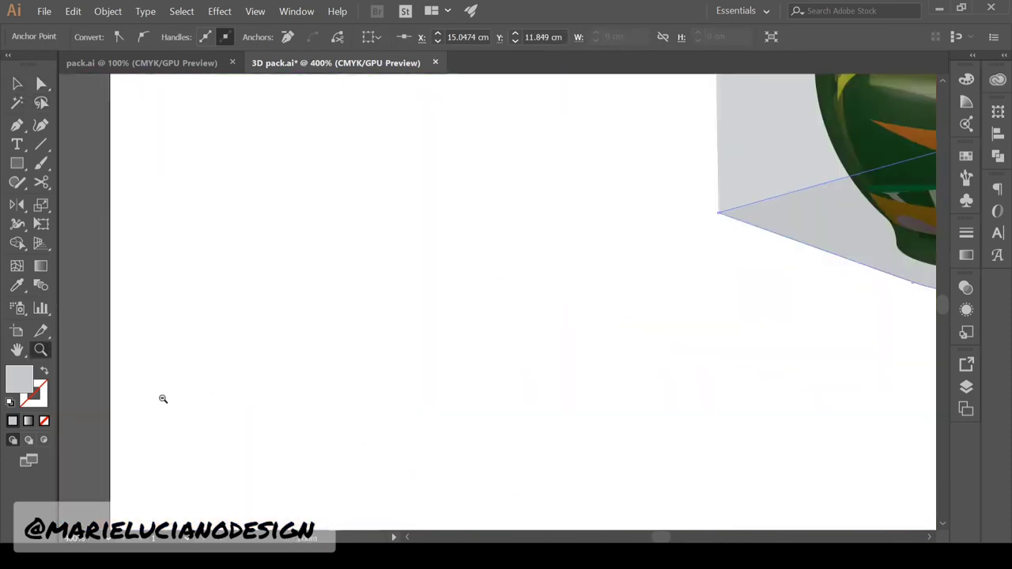
left_click(161, 402, "alt")
left_click(18, 84)
left_click_drag(930, 432, 476, 464)
left_click(836, 298)
left_click_drag(839, 154, 661, 277)
key("ctrl+alt+3")
left_click(669, 393)
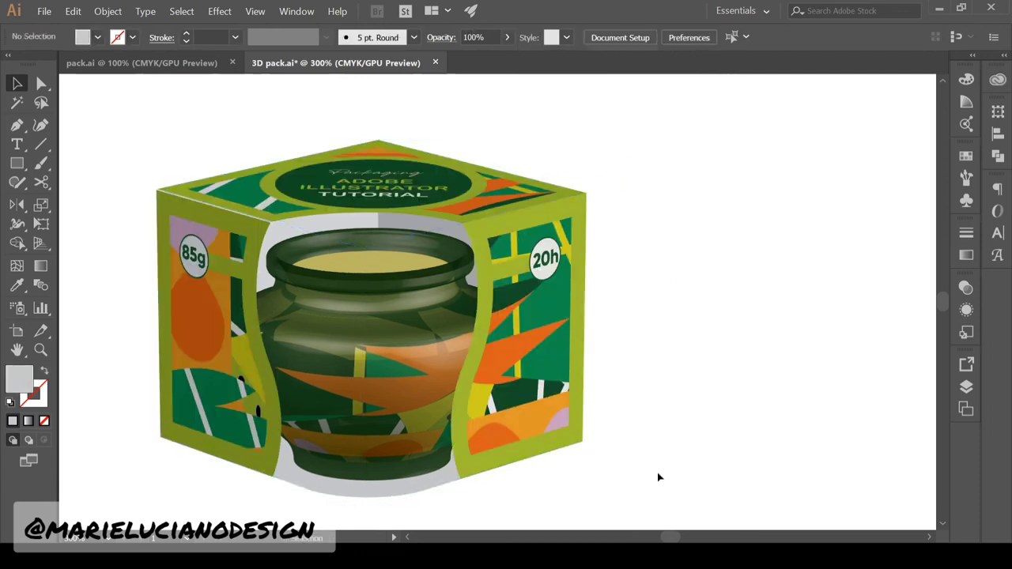
Nudge the lid's left corner anchor leftwards toward the side panel's corner
left_click(163, 231)
left_click(582, 291)
left_click(604, 298)
left_click(178, 230)
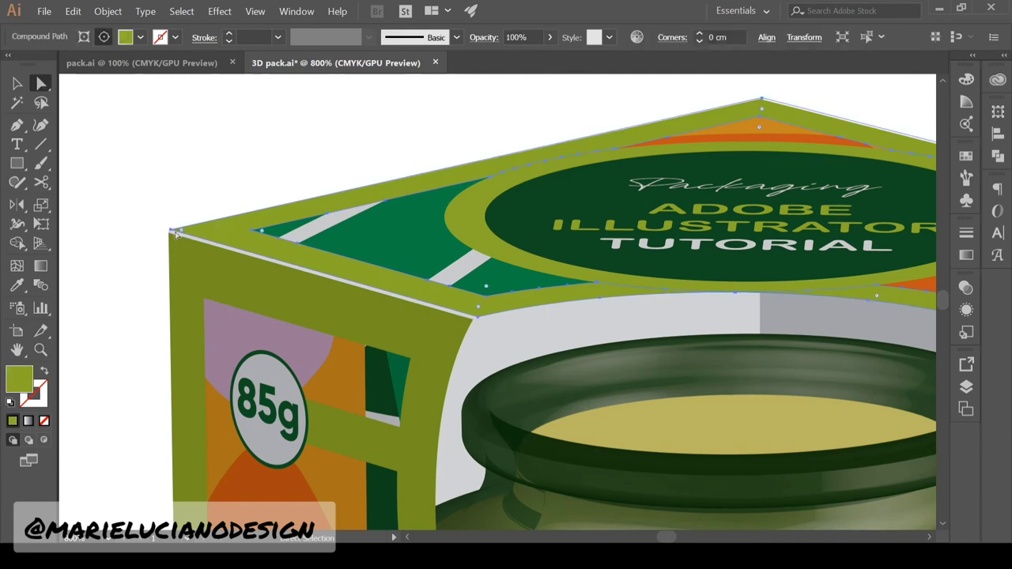
left_click(167, 233)
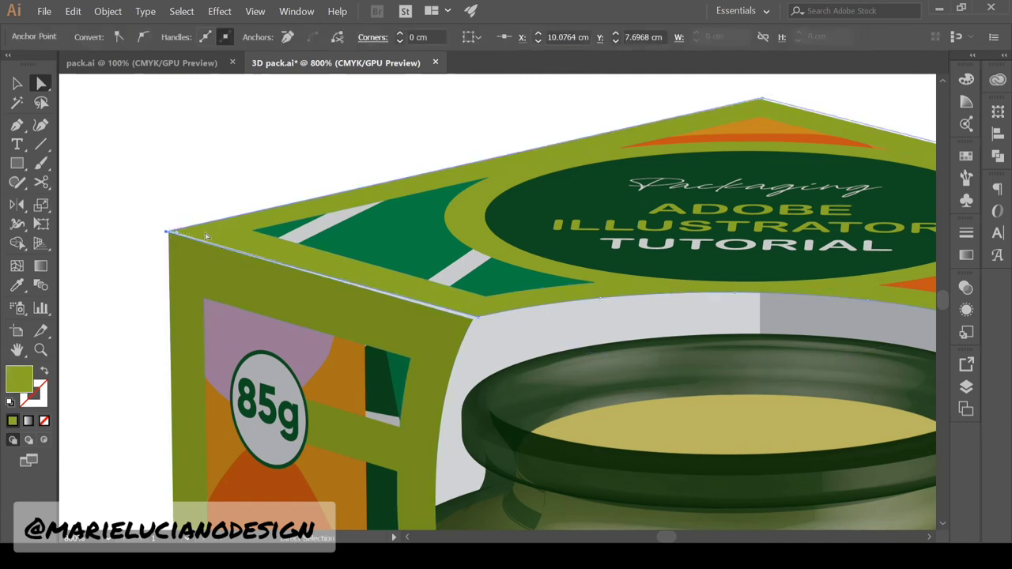
left_click(206, 236)
left_click_drag(479, 318, 474, 320)
left_click(444, 304)
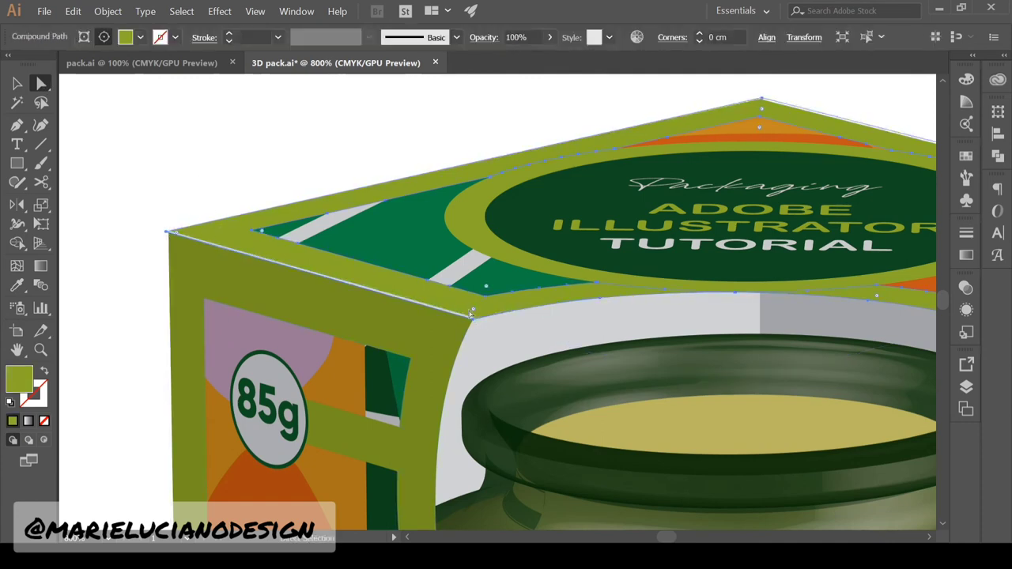
double_click(465, 314)
left_click_drag(718, 294, 718, 392)
left_click_drag(170, 231, 168, 232)
left_click(149, 317)
left_click(17, 83)
double_click(164, 171)
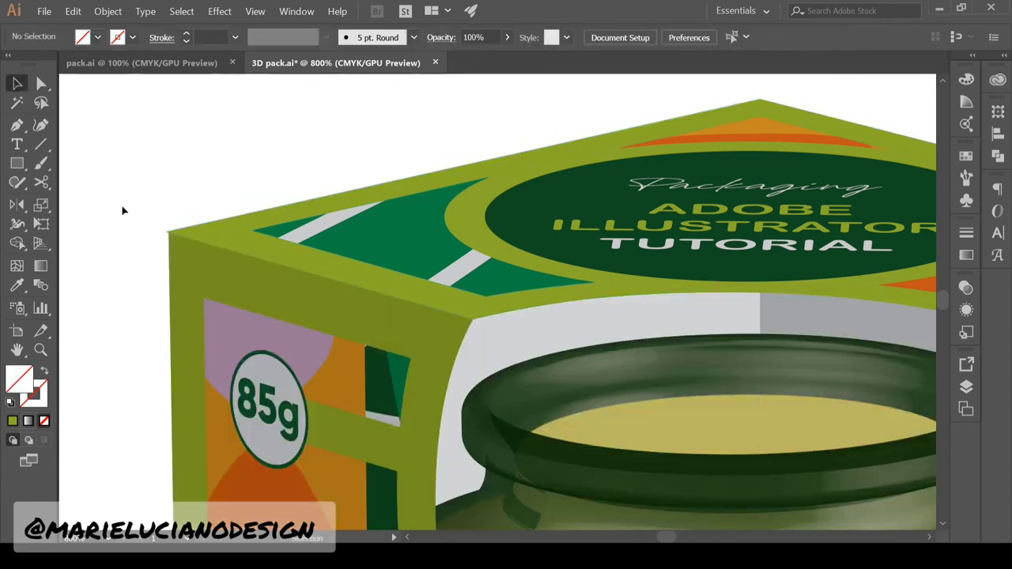
left_click(169, 232)
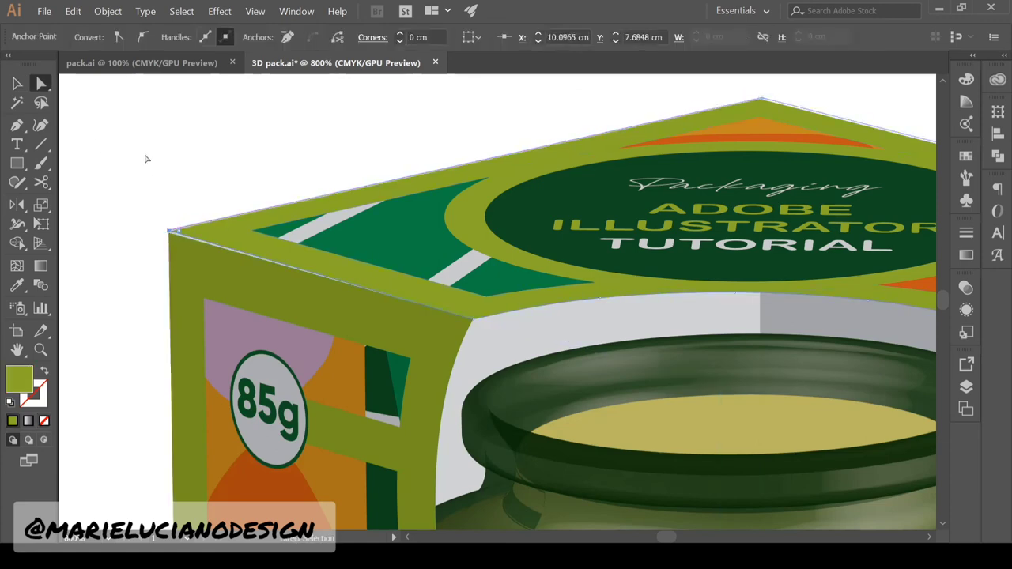
key("Left")
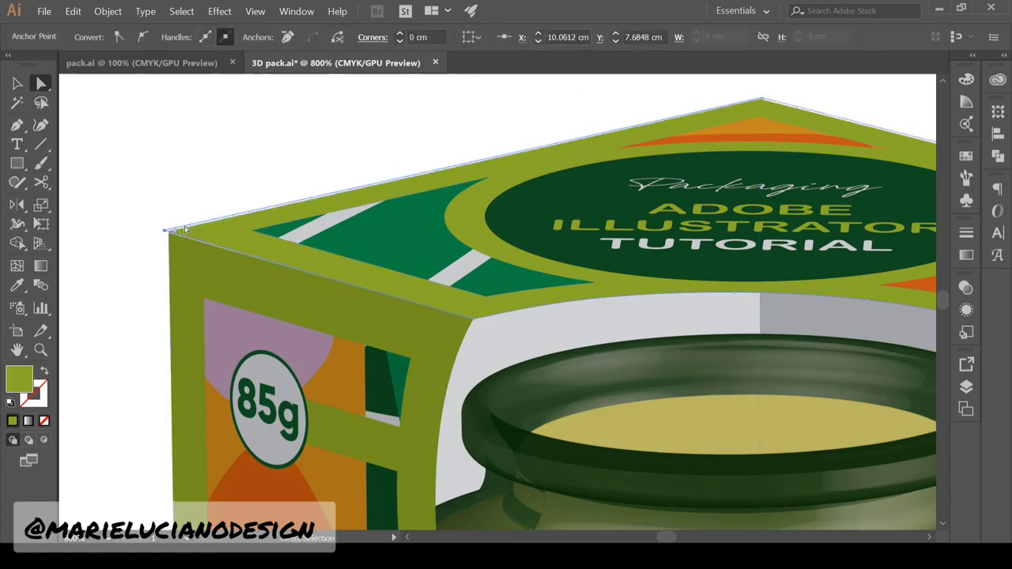
Inside the side panel's clipping group, move its corner anchor left to meet the lid's corner
left_click(40, 349)
left_click(114, 270)
double_click(638, 266)
left_click(17, 83)
double_click(194, 317)
left_click(41, 83)
left_click(17, 83)
double_click(192, 320)
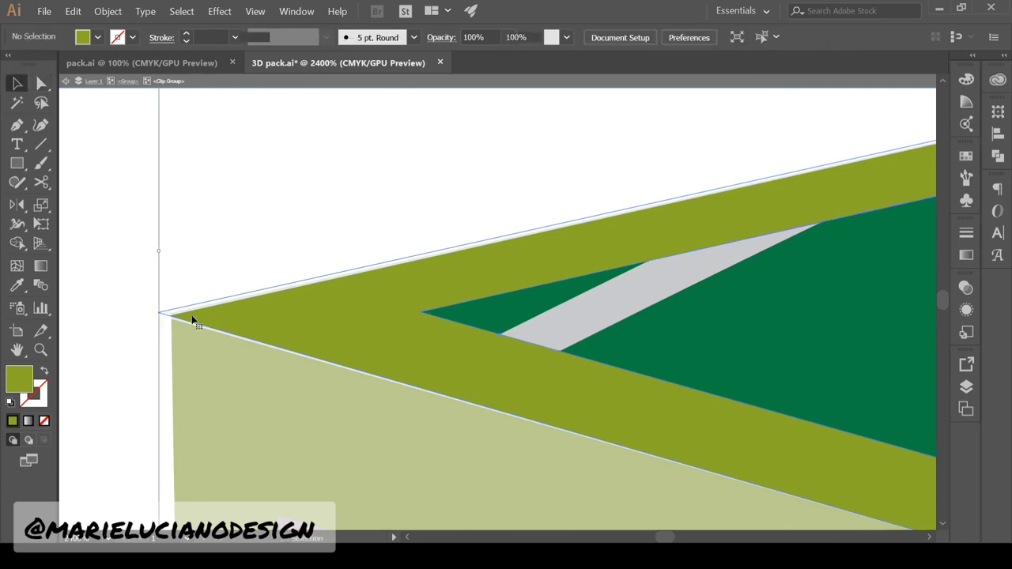
key("ctrl+z")
key("ctrl+z")
key("ctrl+z")
double_click(212, 318)
double_click(214, 321)
left_click(41, 83)
left_click_drag(171, 318, 162, 320)
double_click(192, 340)
double_click(191, 339)
left_click(170, 318)
key("ctrl+shift+a")
key("v")
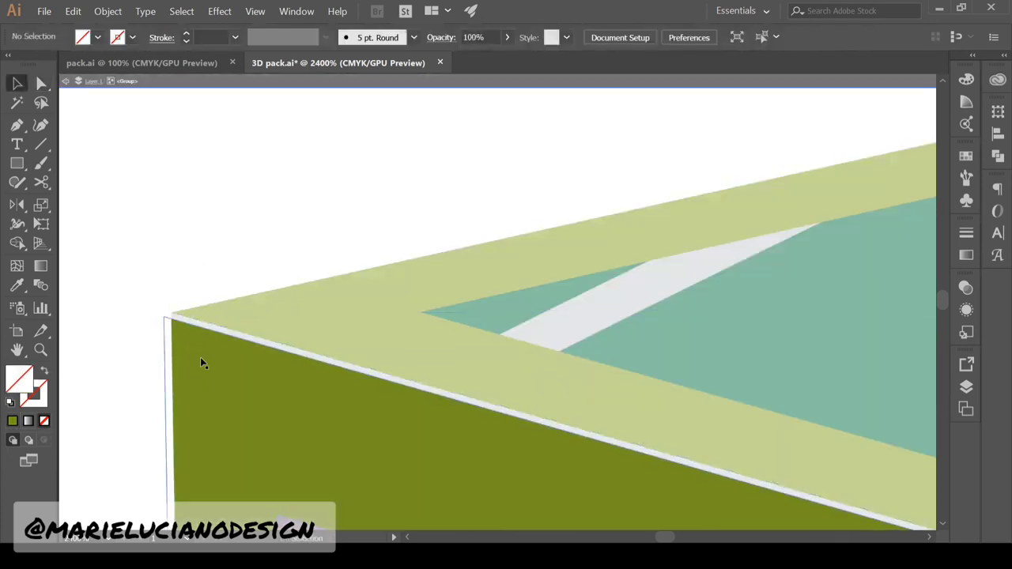
left_click(170, 317)
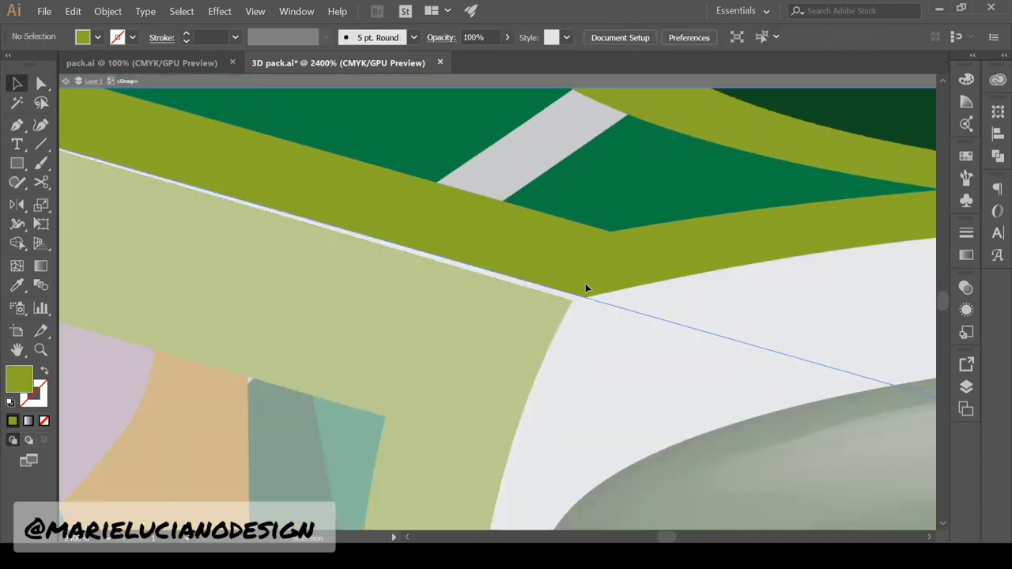
left_click(587, 290)
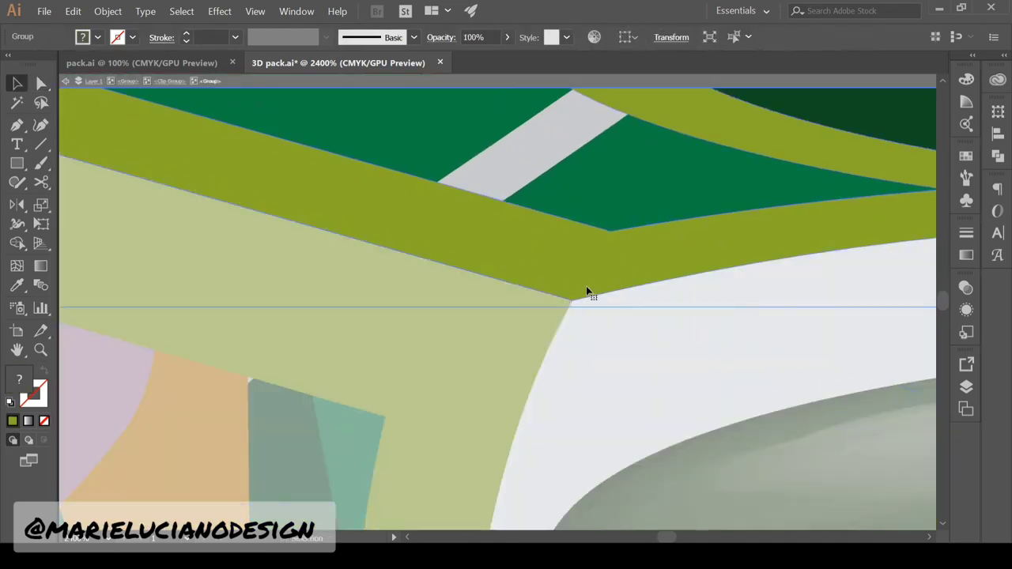
key("Escape")
left_click_drag(732, 414, 304, 199)
left_click(825, 272, "ctrl+alt")
key("a")
left_click(826, 273)
left_click(70, 445)
left_click(863, 286, "ctrl+alt")
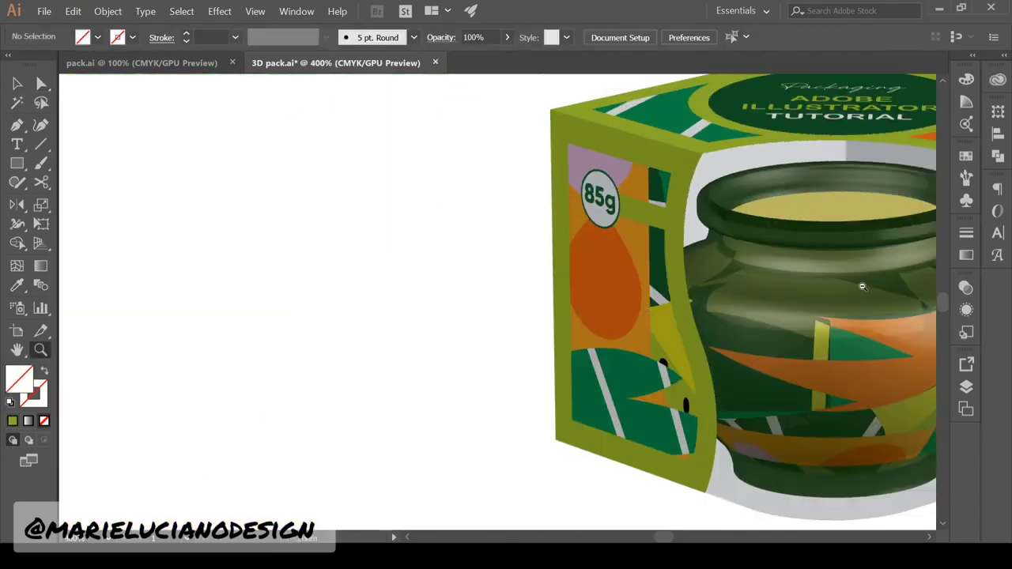
Draw a thin default-fill, no-stroke rectangle upright at the jar's opening as the wick
left_click(862, 286, "alt")
left_click(17, 163)
left_click(10, 402)
left_click(42, 400)
left_click(45, 421)
left_click(16, 377)
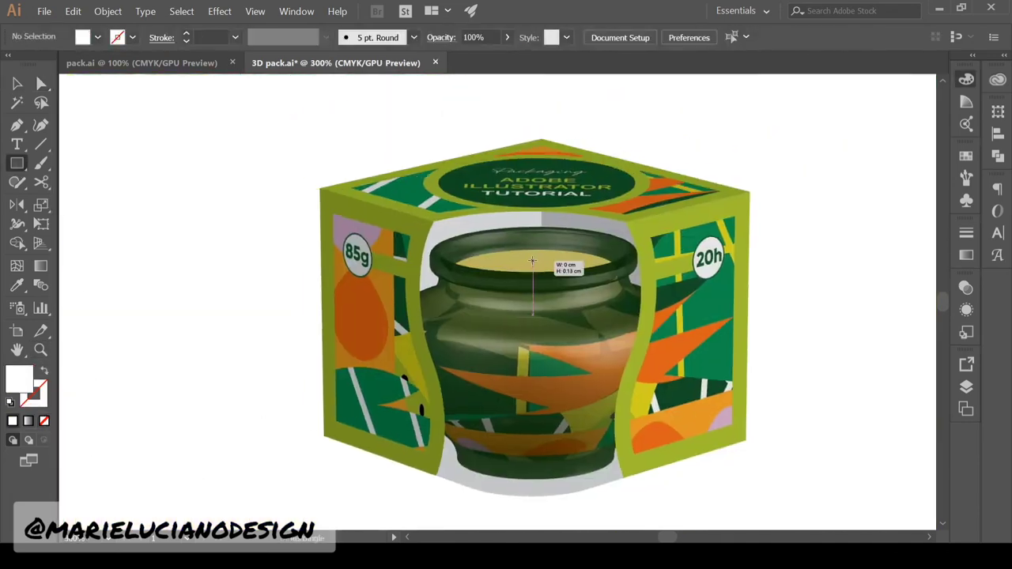
left_click_drag(532, 267, 535, 247)
left_click(17, 83)
left_click(783, 355)
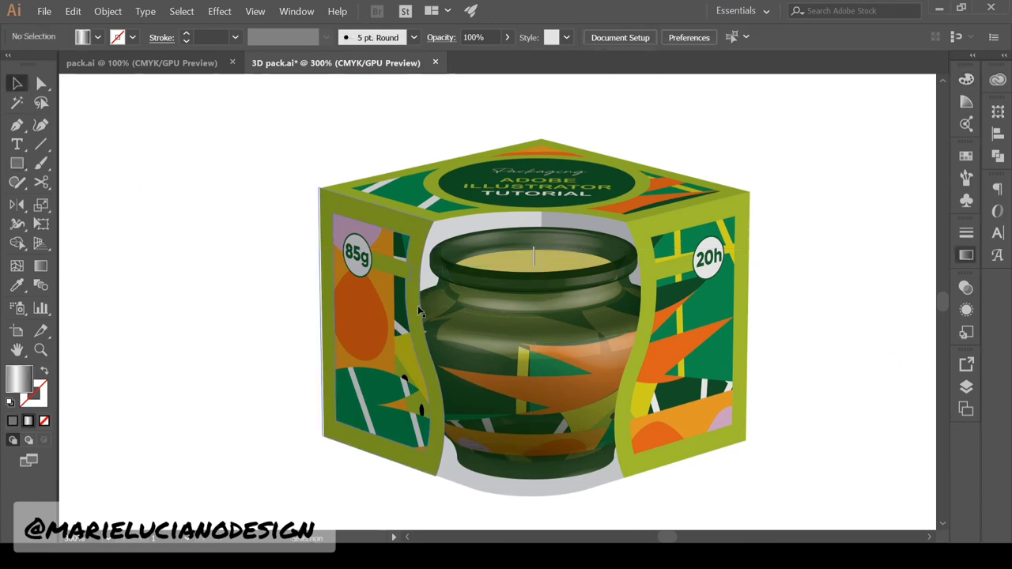
Widen the wick rectangle slightly, then recentre the box in the view
left_click(40, 350)
left_click(532, 280)
left_click(532, 280)
left_click(17, 83)
left_click(451, 288)
left_click_drag(453, 288, 456, 287)
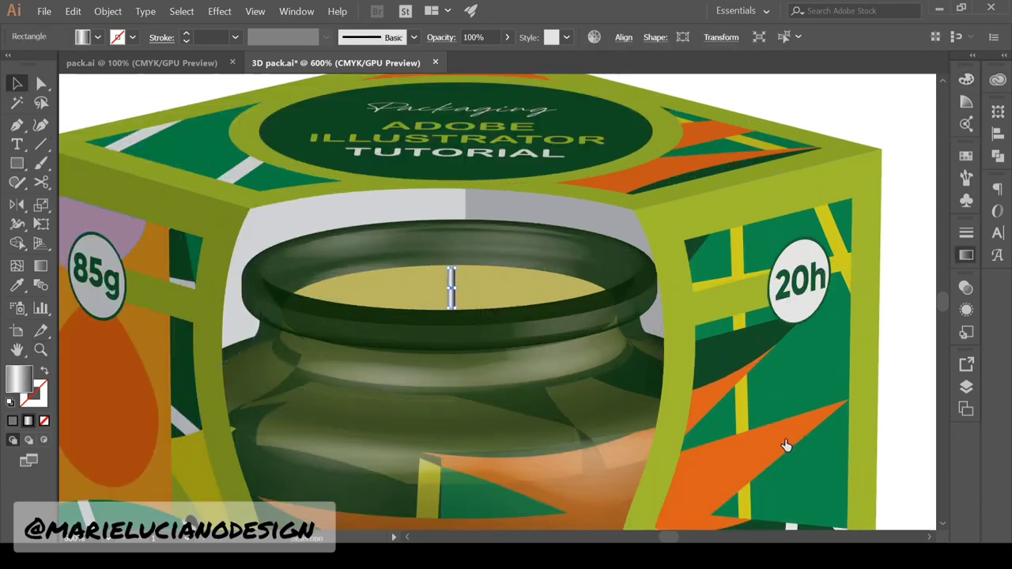
left_click(41, 350)
left_click(271, 377, "alt")
left_click(271, 378, "alt")
left_click(829, 288, "alt")
left_click(828, 289)
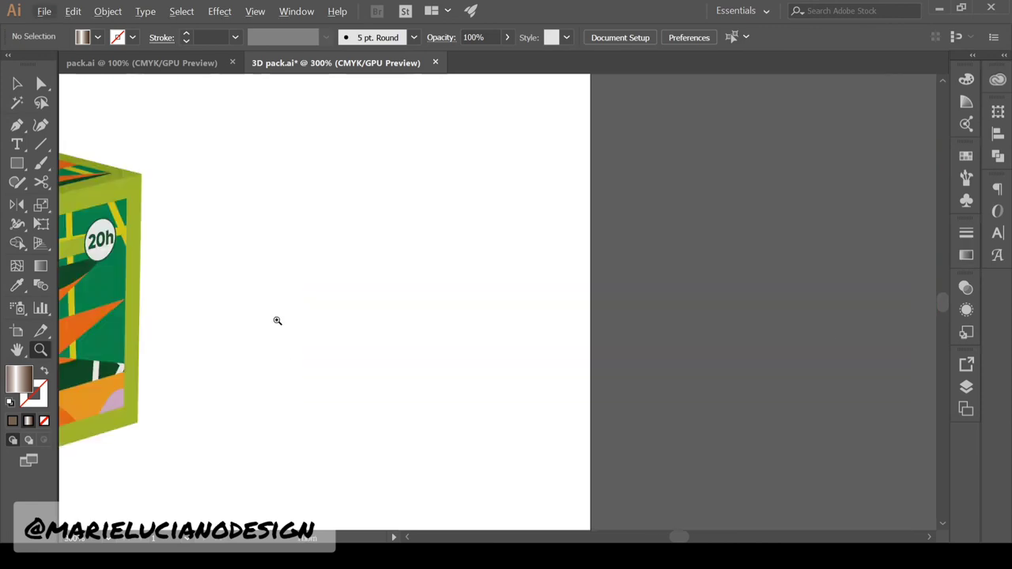
left_click(174, 290, "alt")
left_click_drag(548, 287, 697, 294)
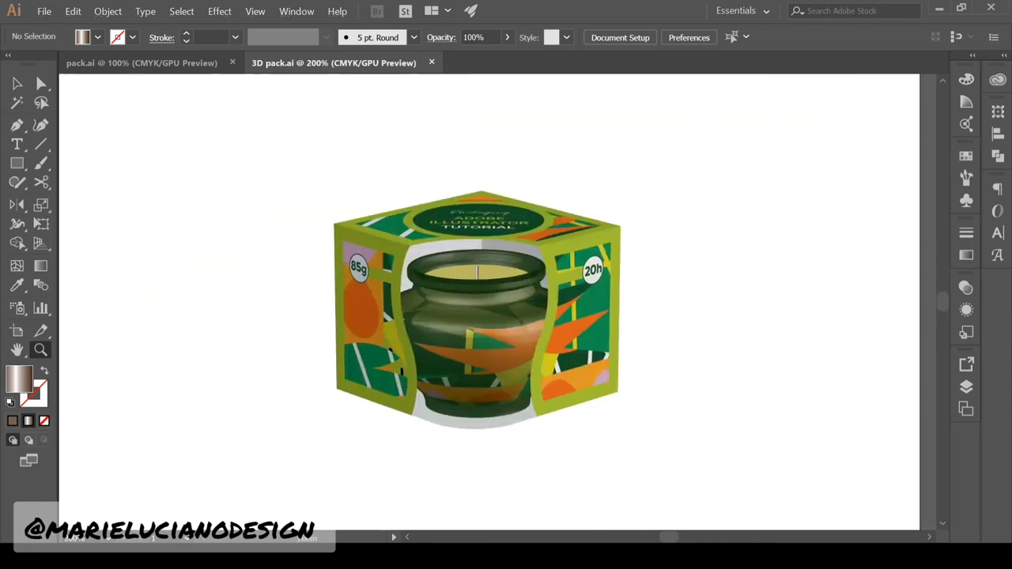
key("v")
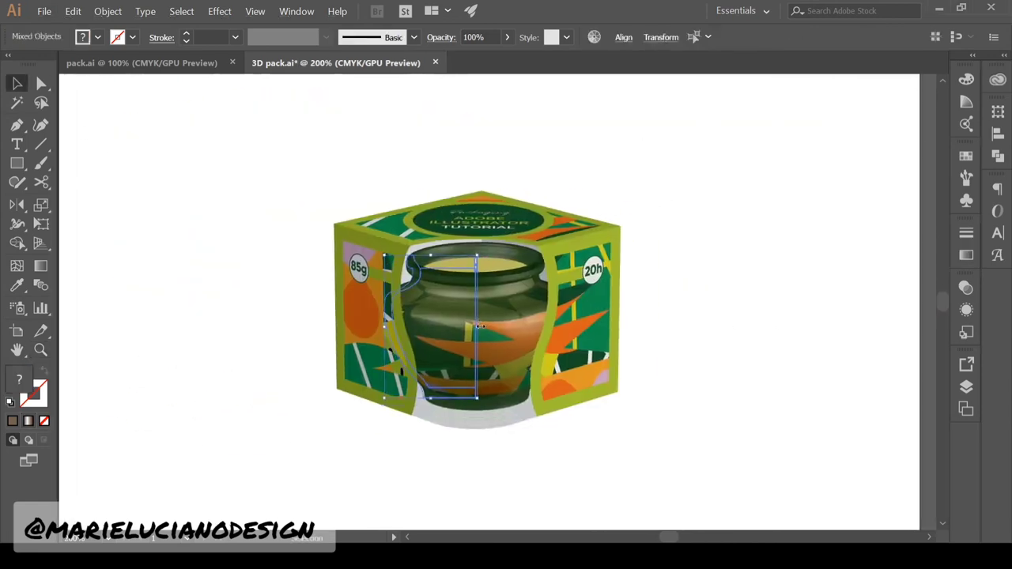
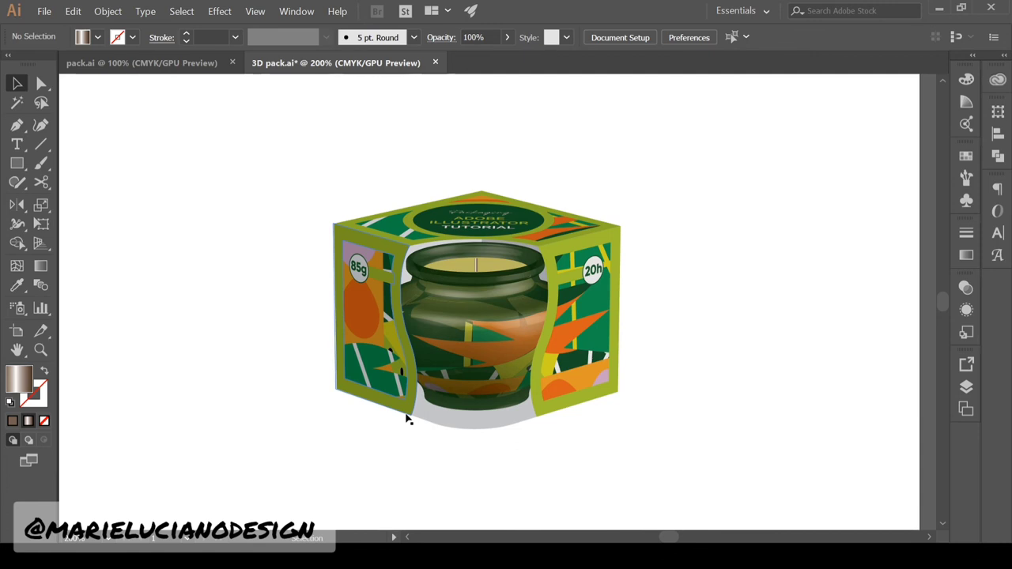
Draw a rectangle covering the whole artboard and send it behind the candle box
left_click(35, 351)
left_click(666, 388, "alt")
left_click_drag(666, 388, 660, 397)
left_click(18, 163)
left_click_drag(170, 529, 837, 196)
key("v")
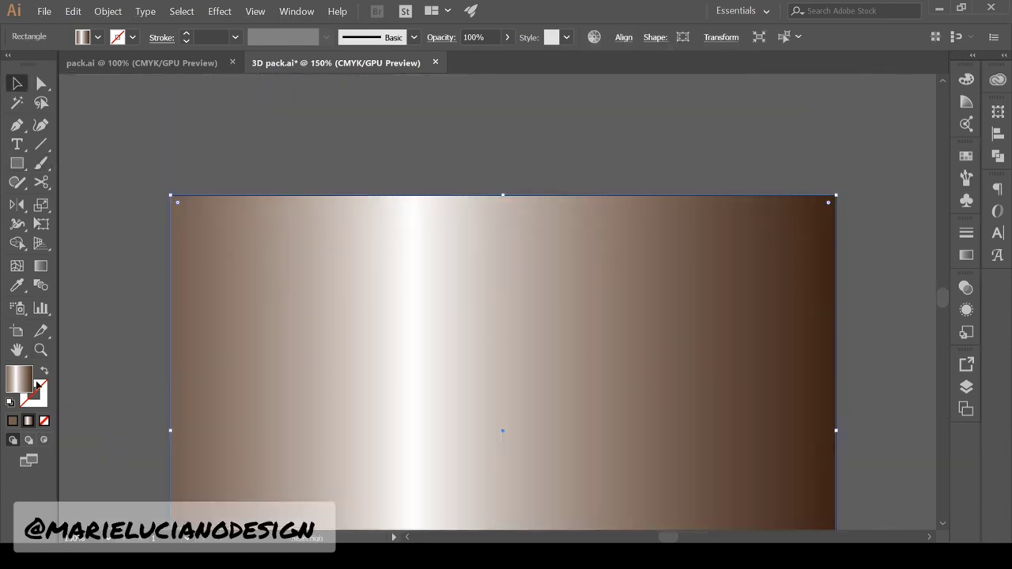
key("ctrl+shift+[")
Fill the backdrop rectangle with solid dark brown in the Color Picker
double_click(20, 380)
left_click_drag(661, 269, 647, 144)
double_click(14, 385)
Turn the backdrop into a radial gradient from a lime green centre to dark green edges
left_click(529, 173)
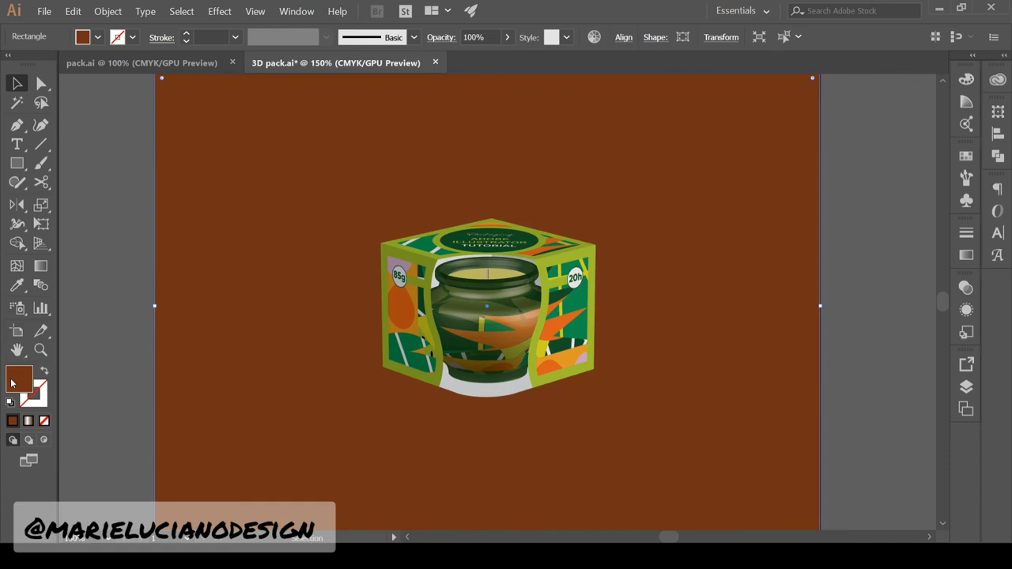
left_click(966, 255)
left_click(920, 351)
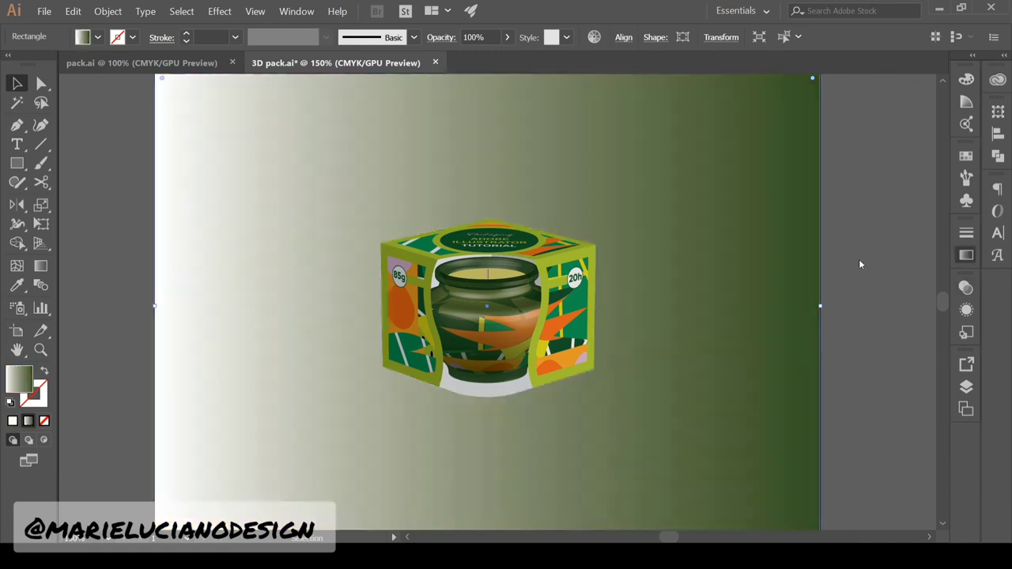
left_click(861, 264)
left_click(42, 350)
left_click(822, 92, "alt")
left_click(738, 330)
left_click(854, 328)
left_click(753, 413)
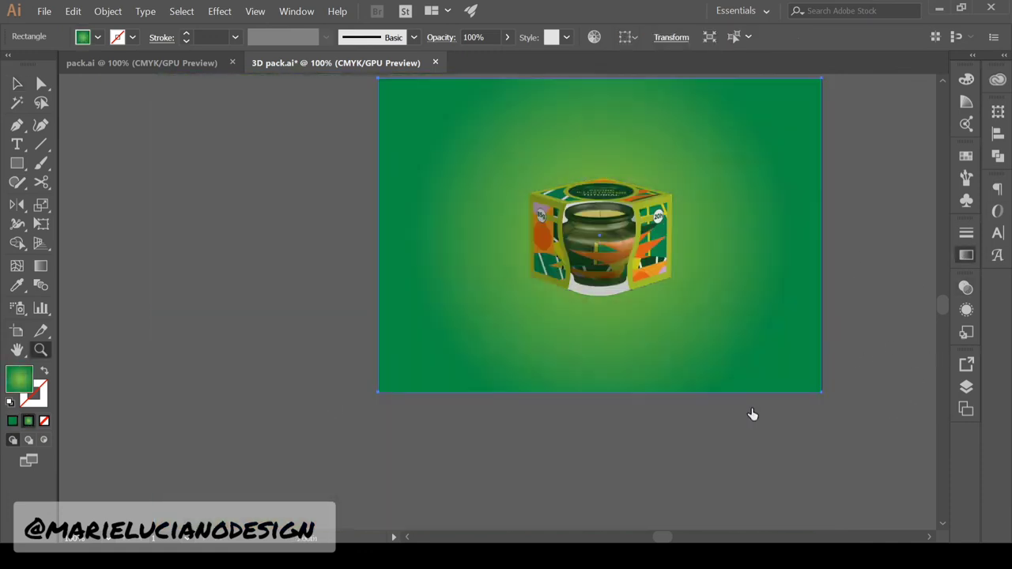
left_click(781, 401)
left_click(761, 418)
Draw a grey, no-stroke floor rectangle across the lower half, behind the candle box
left_click(919, 153)
left_click(19, 164)
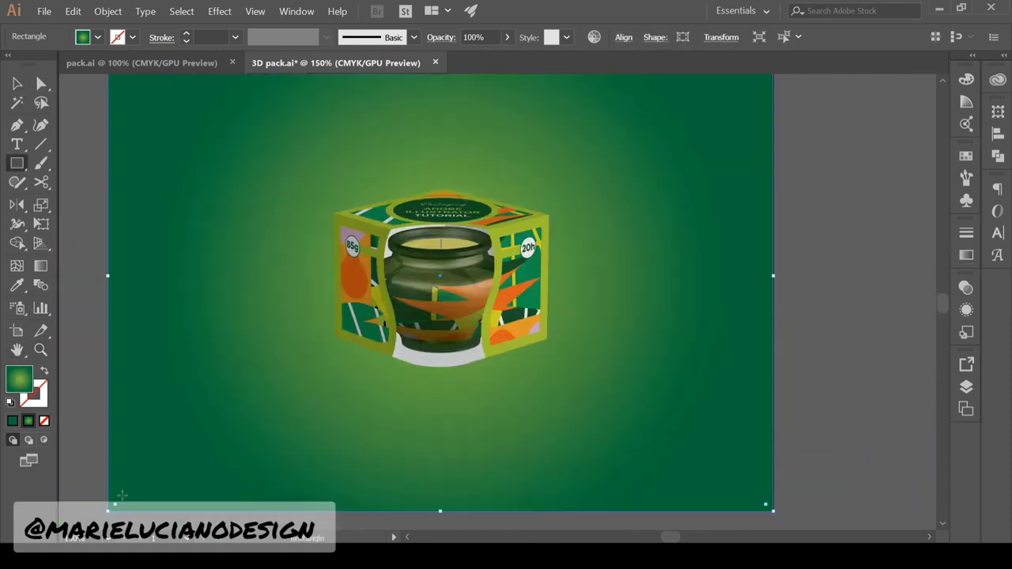
mouse_move(107, 258)
left_mouse_down()
mouse_move(743, 464)
mouse_move(773, 512)
left_mouse_up()
left_click(18, 84)
right_click(247, 289)
left_click(417, 484)
left_click(10, 403)
left_click(44, 421)
double_click(19, 379)
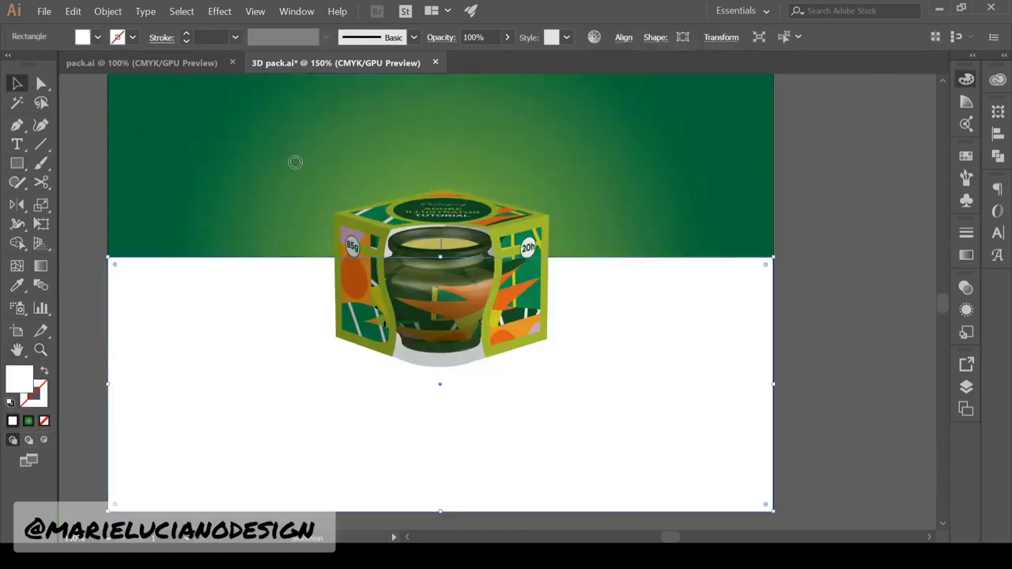
left_click(296, 237)
Set the floor to Multiply at 67% opacity and adjust its top edge height
left_click(965, 288)
left_click(820, 122)
left_click_drag(440, 257, 440, 294)
left_click(862, 192)
left_click_drag(862, 193, 891, 186)
left_click(712, 371)
left_click(965, 287)
left_click(904, 326)
left_click(766, 289)
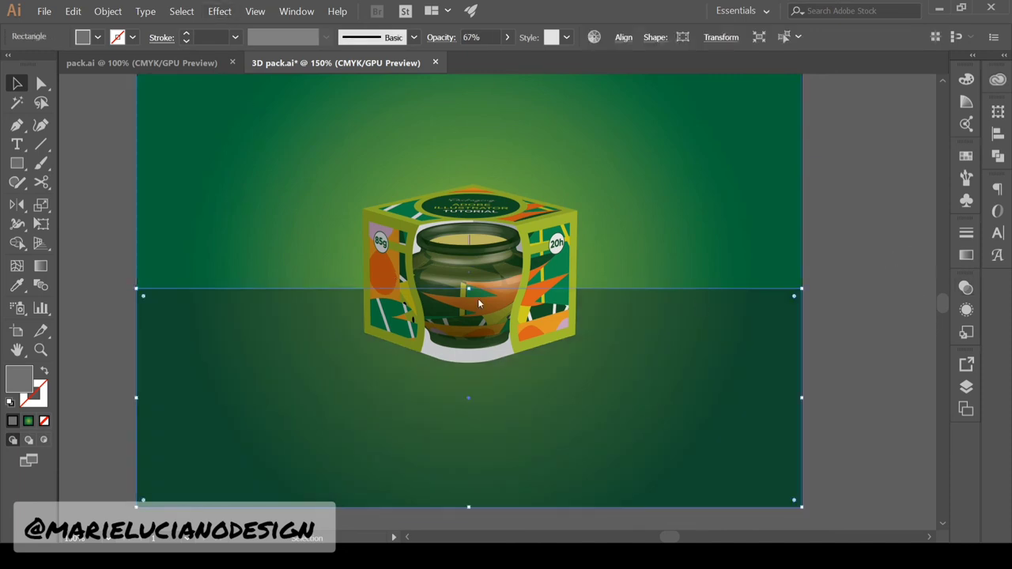
left_click(894, 371)
Draw a rectangle left of the box to become its cast shadow
key("z")
left_click(490, 280)
left_click_drag(222, 283, 471, 430)
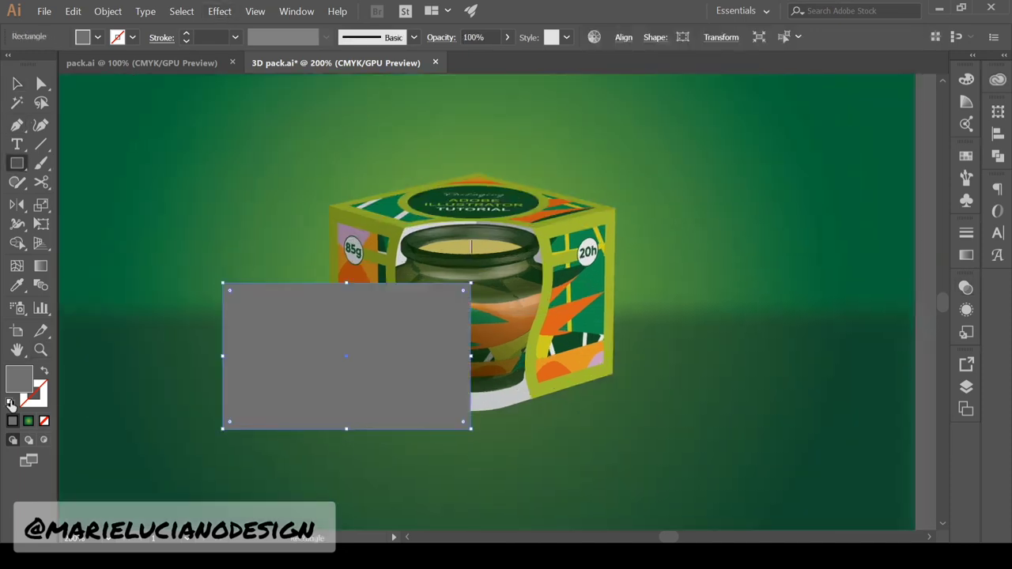
Fill the shadow rectangle black, send it behind the box, and move it under the box
key("v")
left_click(822, 367, "shift")
key("ctrl+shift+bracketleft")
left_click(312, 419)
left_click_drag(313, 404, 319, 387)
Reshape the shadow's anchors so it extends left from the box's right corner
key("a")
left_click(228, 268)
left_click_drag(229, 413, 245, 326)
left_click(476, 267)
left_click(228, 182, "shift")
left_click_drag(476, 267, 610, 373)
left_click(229, 326)
left_click(476, 414, "shift")
left_click_drag(477, 413, 466, 416)
Slant the shadow up-left and round its bottom corner
left_click(221, 330)
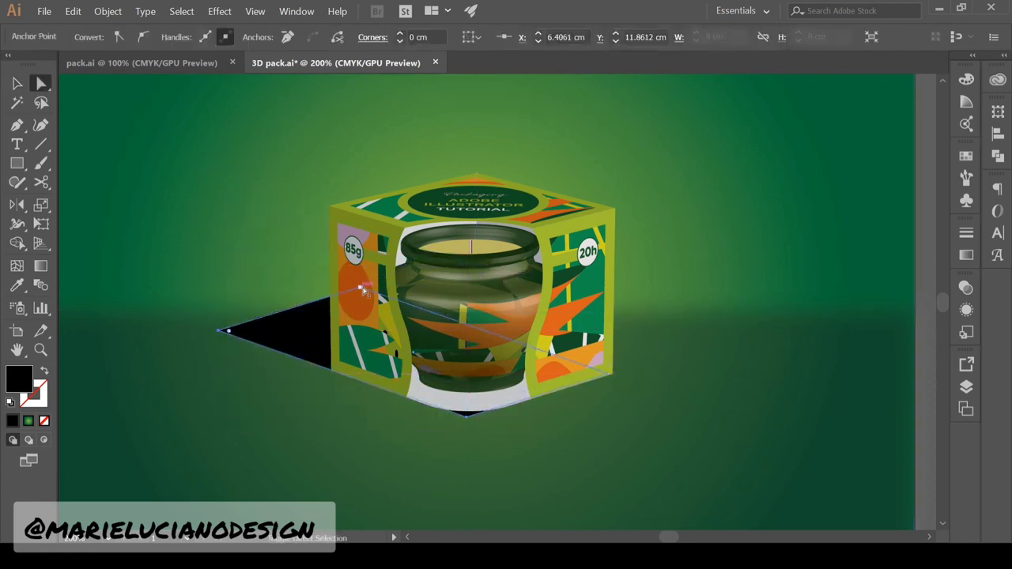
left_click(360, 288, "shift")
left_click_drag(359, 288, 332, 277)
left_click(466, 417)
left_click_drag(467, 406, 439, 273)
key("v")
left_click(278, 318)
Give the shadow a black linear gradient fill
left_click(296, 302)
left_click(966, 255)
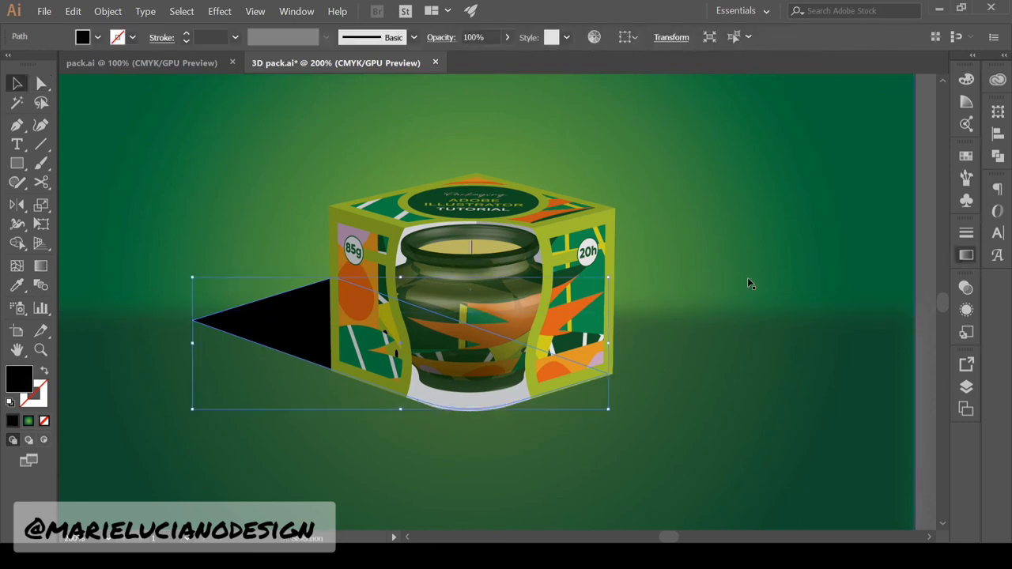
left_click(749, 282)
double_click(922, 357)
left_click(886, 382)
left_click(918, 357)
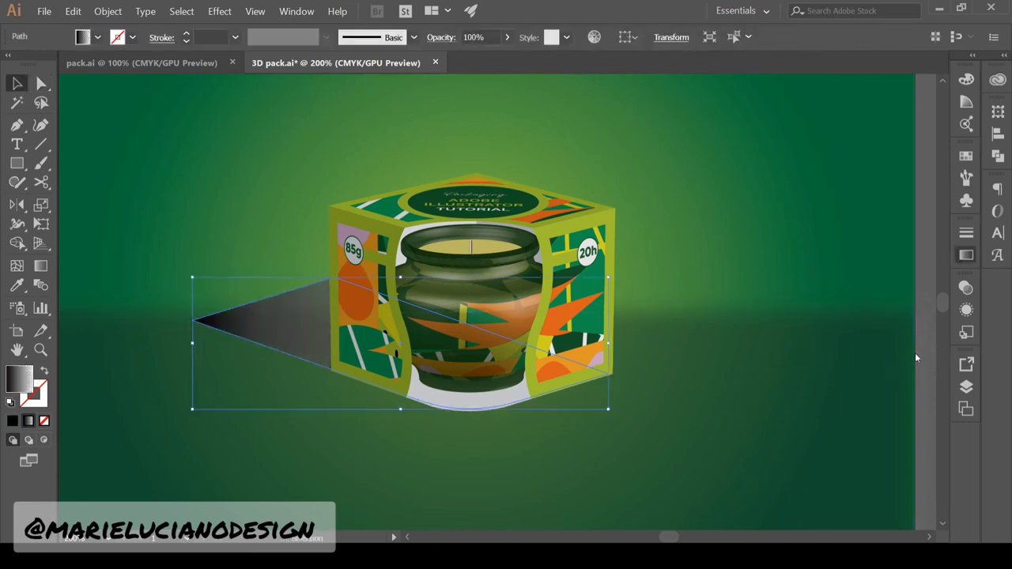
Drag the shadow's gradient so it stays mostly black with a short fade
key("g")
left_click_drag(266, 280, 535, 400)
left_click_drag(109, 215, 535, 411)
left_click_drag(207, 261, 553, 417)
left_click_drag(227, 294, 366, 348)
left_click_drag(273, 216, 386, 321)
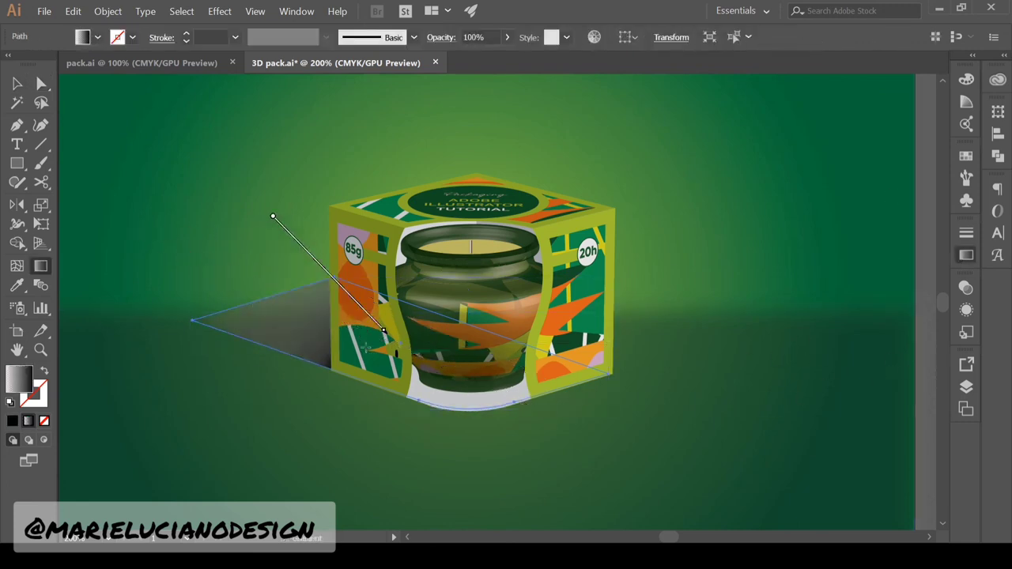
mouse_move(276, 265)
left_mouse_down()
mouse_move(319, 309)
mouse_move(308, 307)
left_mouse_up()
key("v")
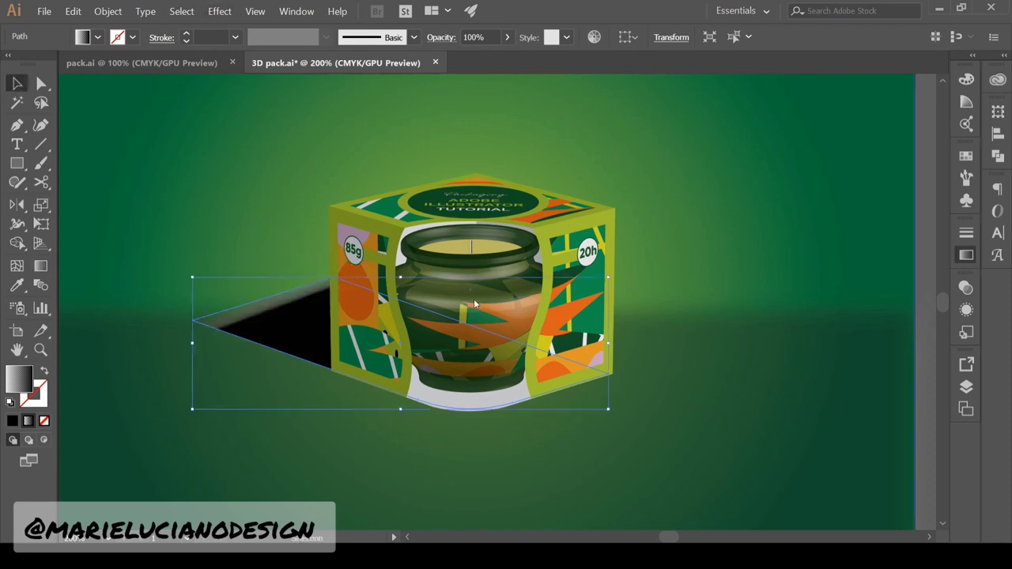
Adjust the shadow's blend mode and opacity in the Transparency panel
left_click(967, 288)
left_click(849, 170)
left_click_drag(954, 219, 927, 219)
left_click(967, 288)
scroll(920, 284, "up", 5)
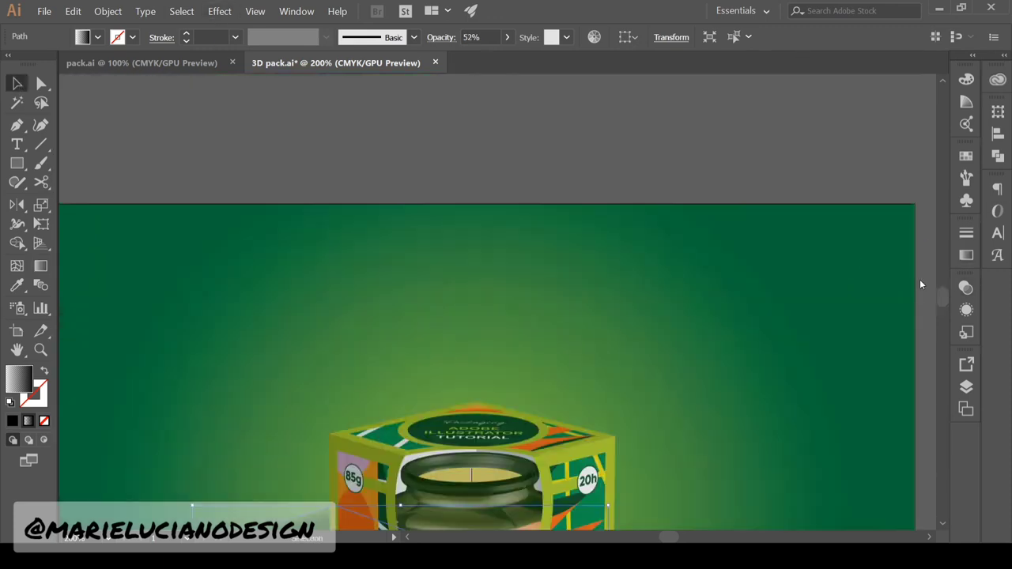
scroll(920, 284, "down", 5)
Stretch the shadow's left tip further to the left
key("a")
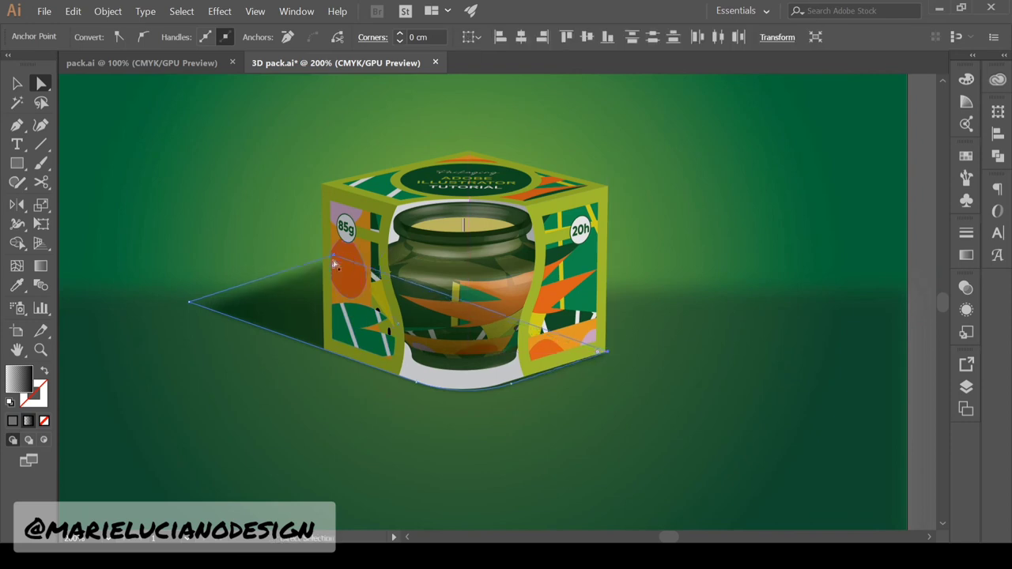
left_click(226, 303)
left_click_drag(190, 302, 126, 280)
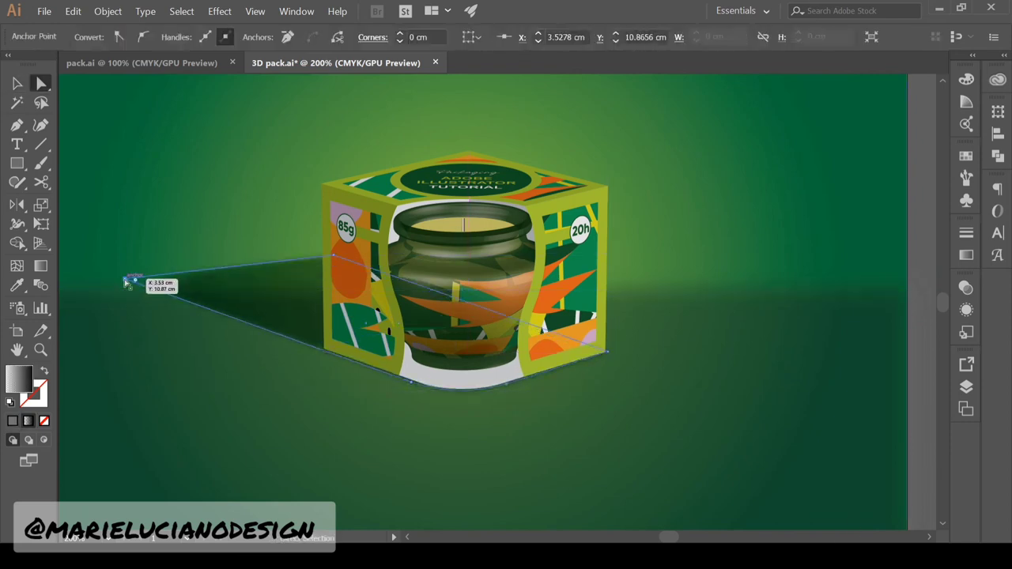
left_click(921, 317)
left_click(17, 84)
left_click(253, 304)
key("g")
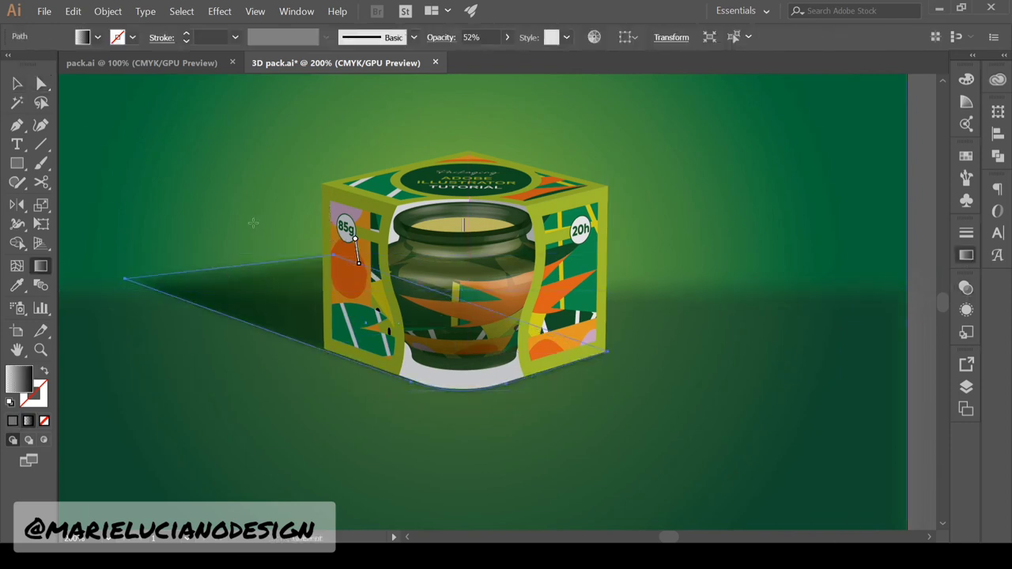
key("v")
Lower the floor rectangle's opacity and raise its top edge
left_click(919, 119)
key("z")
left_click(262, 399, "alt")
left_click(522, 280, "alt")
key("v")
left_click_drag(659, 374, 606, 422)
key("ctrl+z")
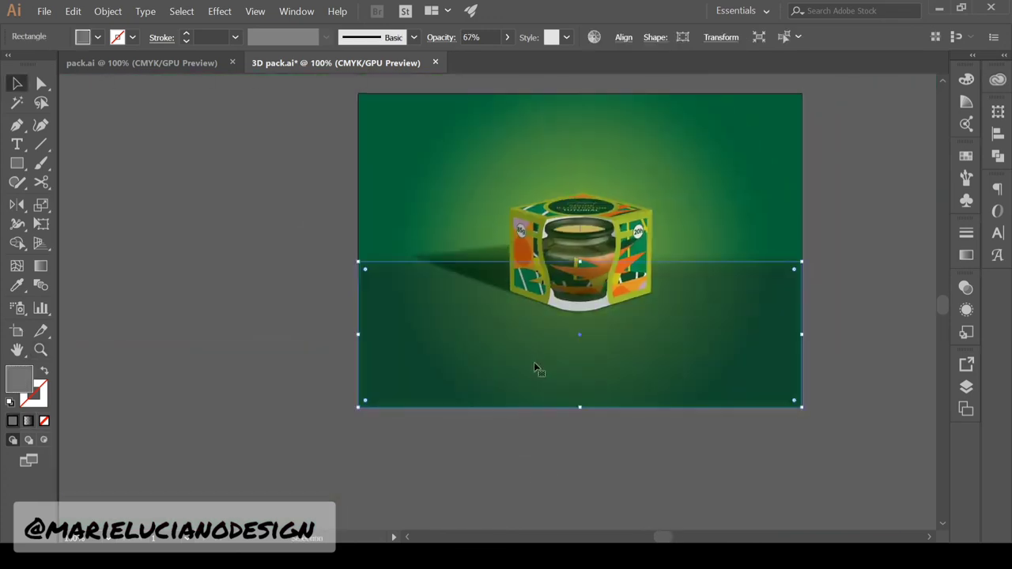
left_click_drag(880, 326, 854, 325)
left_click(849, 260)
left_click(723, 348)
left_click_drag(580, 262, 579, 235)
Lighten the cast shadow to 26% opacity
left_click(849, 150)
left_click(484, 269)
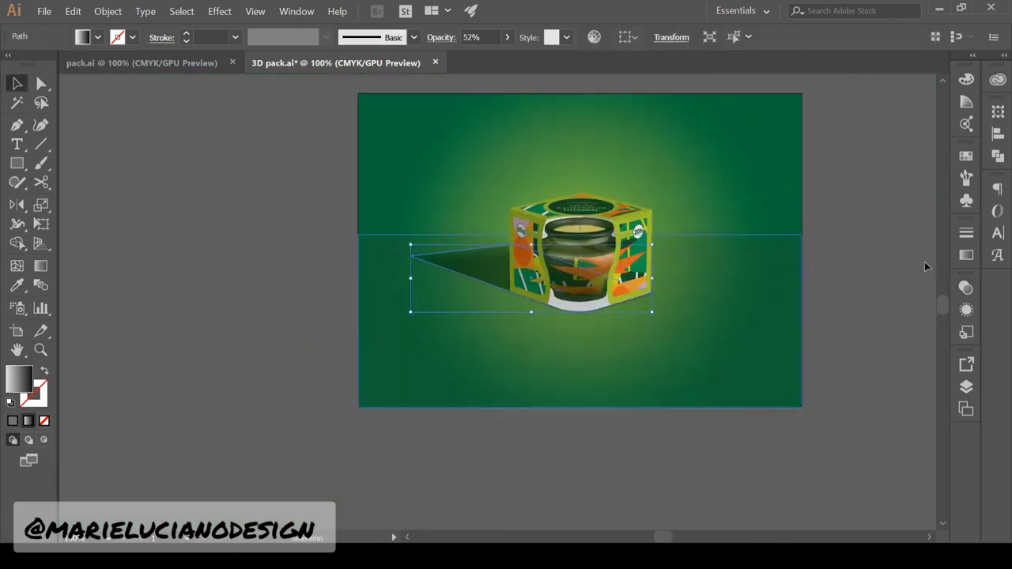
left_click(966, 288)
left_click(905, 247)
Round the shadow's far left tip to a 3.86 cm corner radius
key("a")
left_click(411, 257)
left_click_drag(423, 258, 435, 266)
left_click(317, 301)
key("z")
left_click(546, 291)
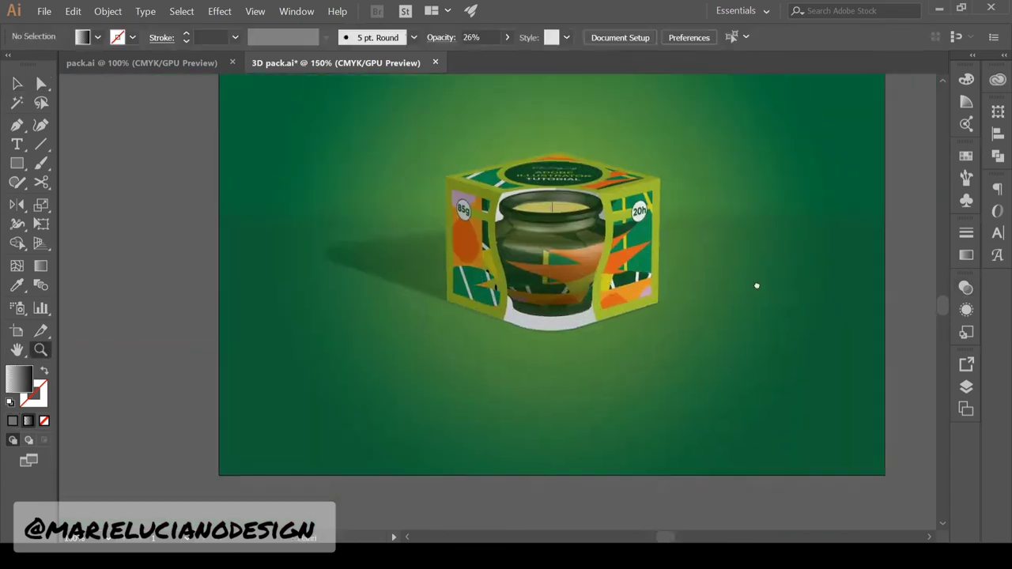
left_click(757, 285)
key("v")
left_click(208, 334)
key("a")
left_click(113, 335)
left_click_drag(136, 332, 298, 353)
left_click(901, 245)
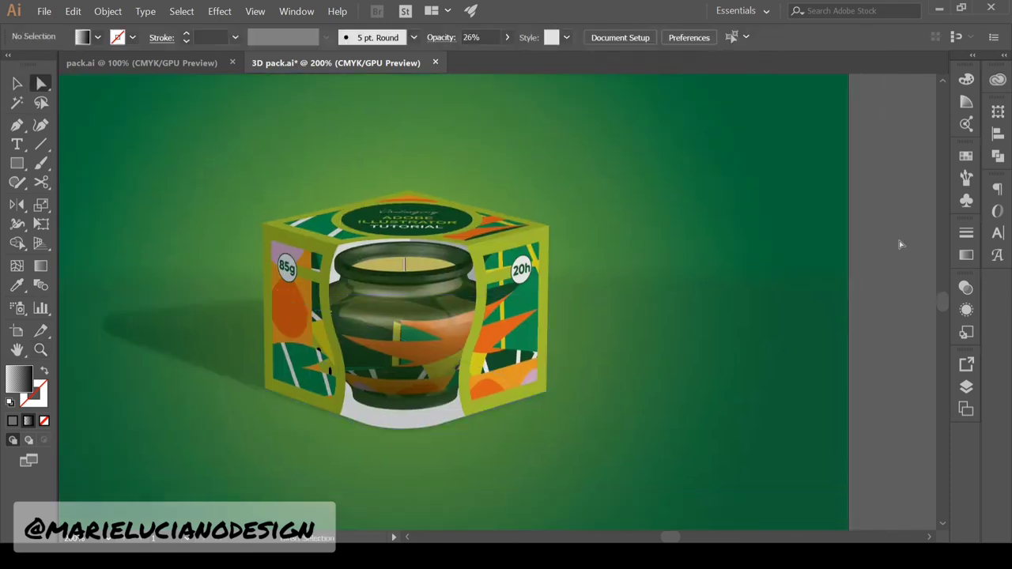
Redraw the shadow's gradient so it fades from its tip toward the box
key("v")
left_click(207, 336)
left_click(967, 288)
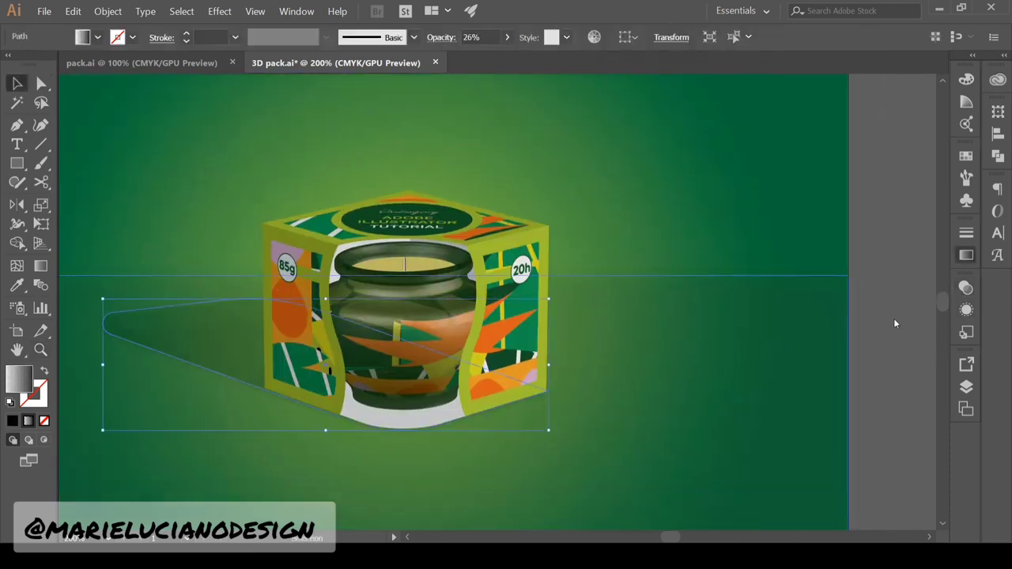
key("g")
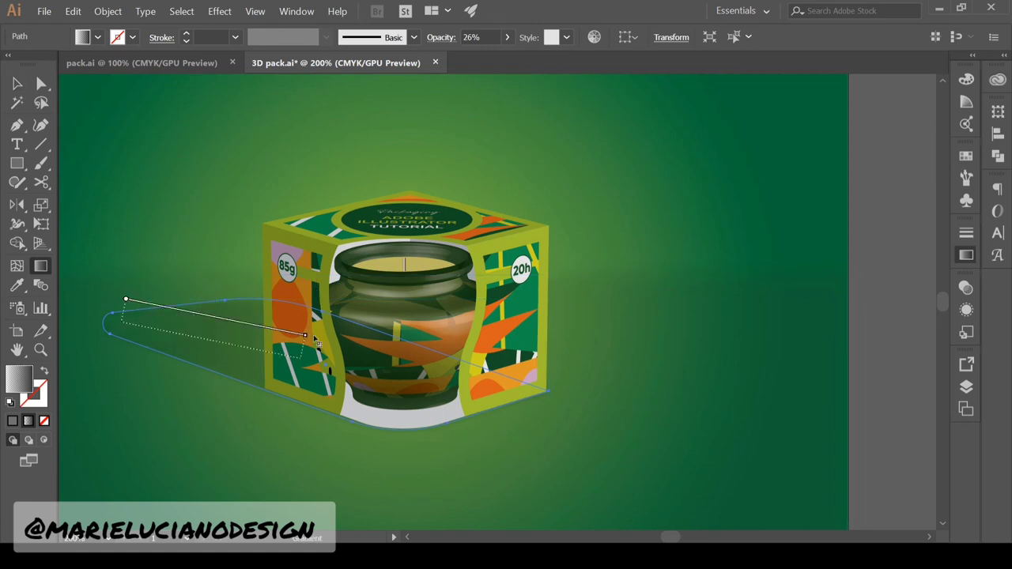
left_click_drag(163, 269, 277, 344)
key("v")
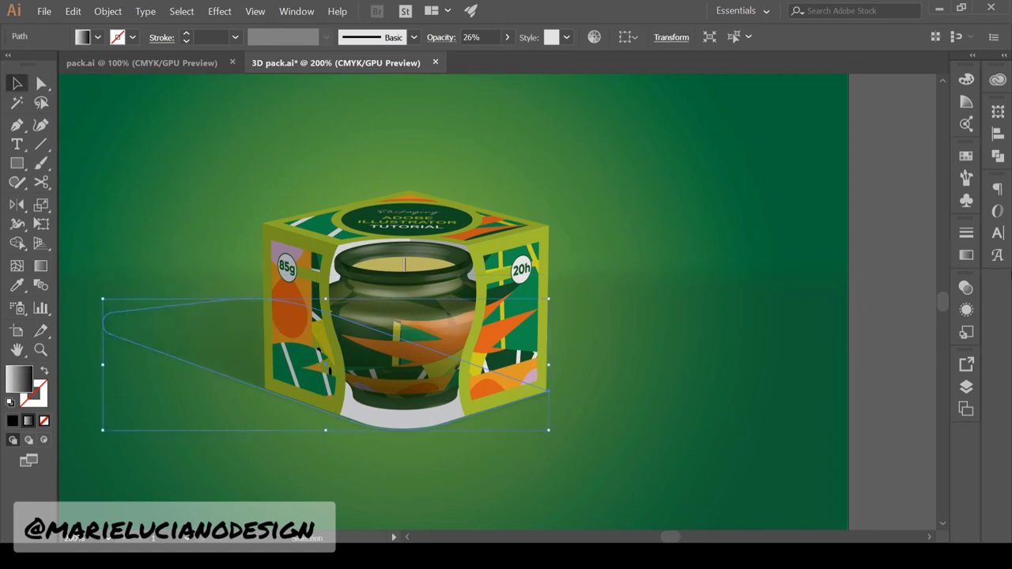
left_click(878, 158)
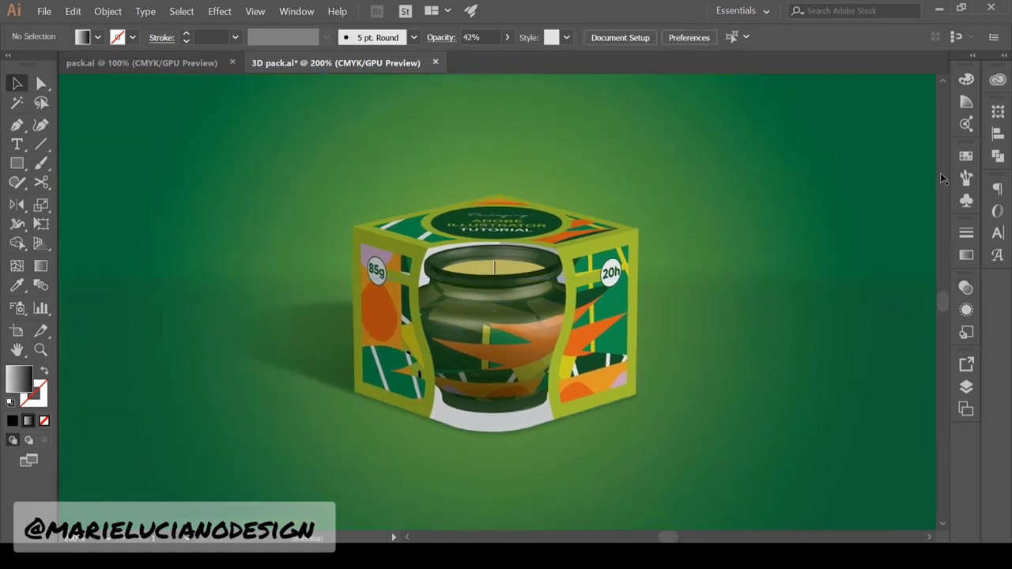
left_click(515, 423)
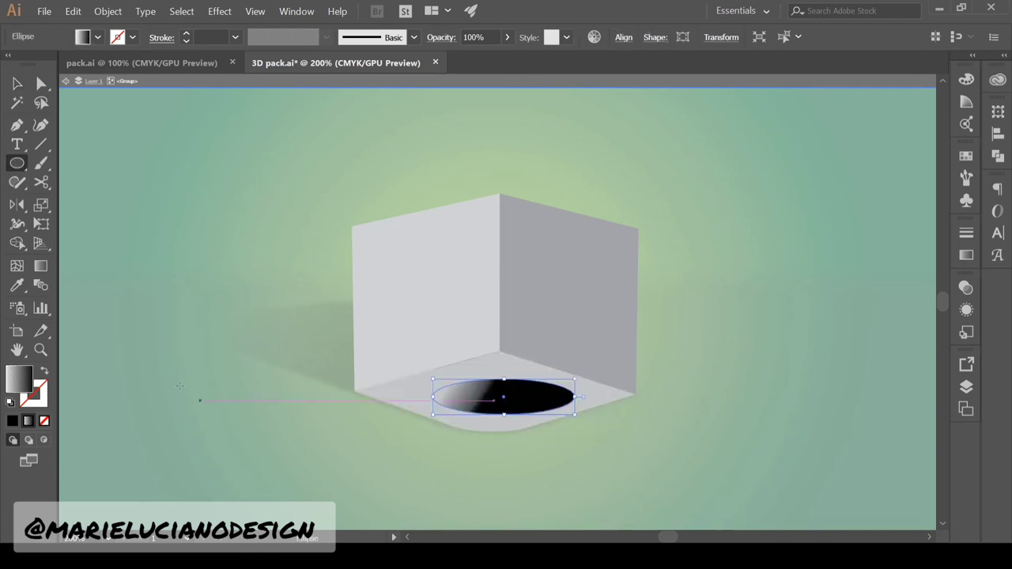
Draw an ellipse under the box, fill it black and soften it with Gaussian Blur
key("comma")
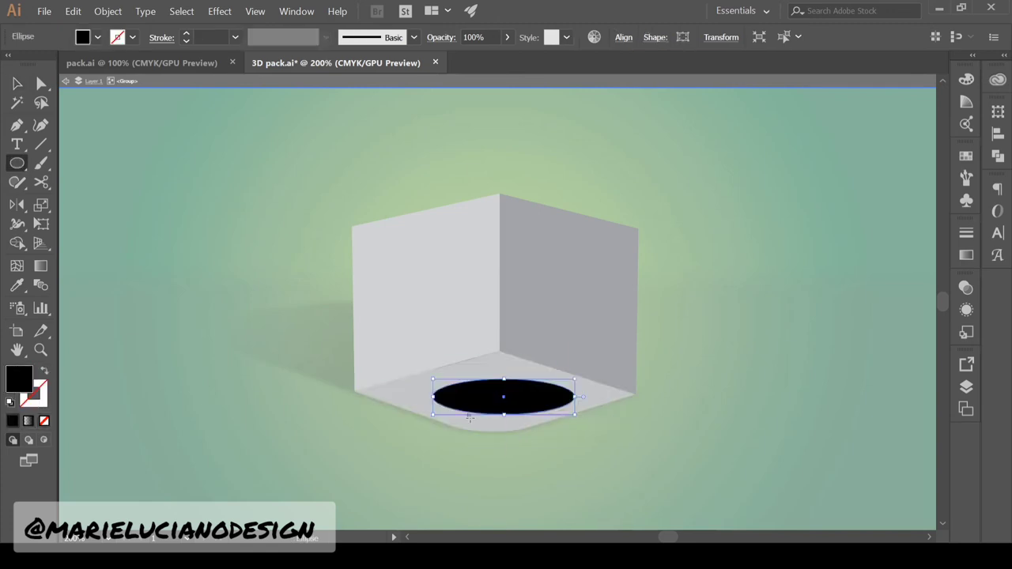
key("v")
key("ctrl+shift+e")
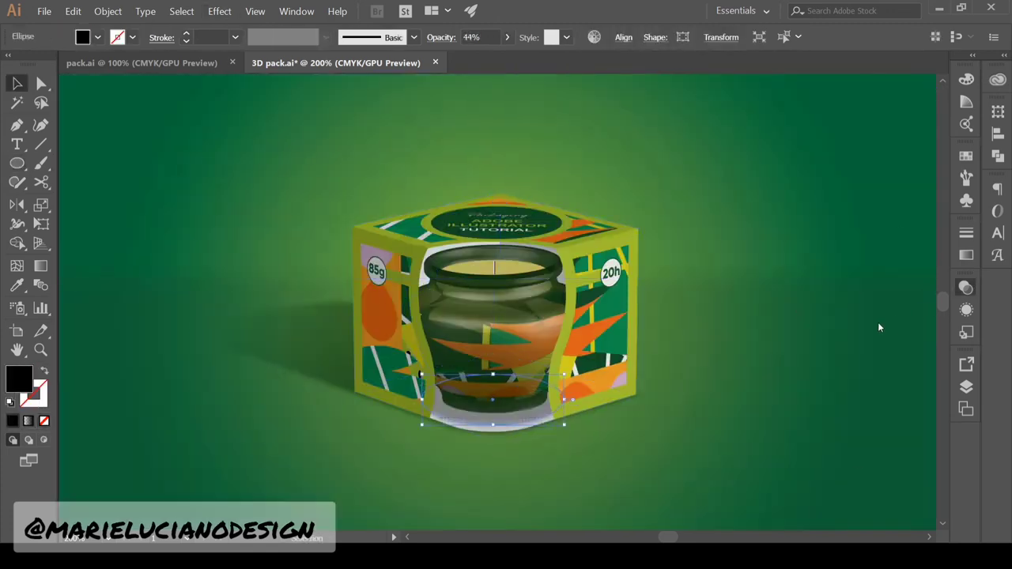
Give the ellipse a reversed radial gradient with a dark, enlarged centre
left_click(963, 260)
left_click(773, 278)
left_click(773, 308)
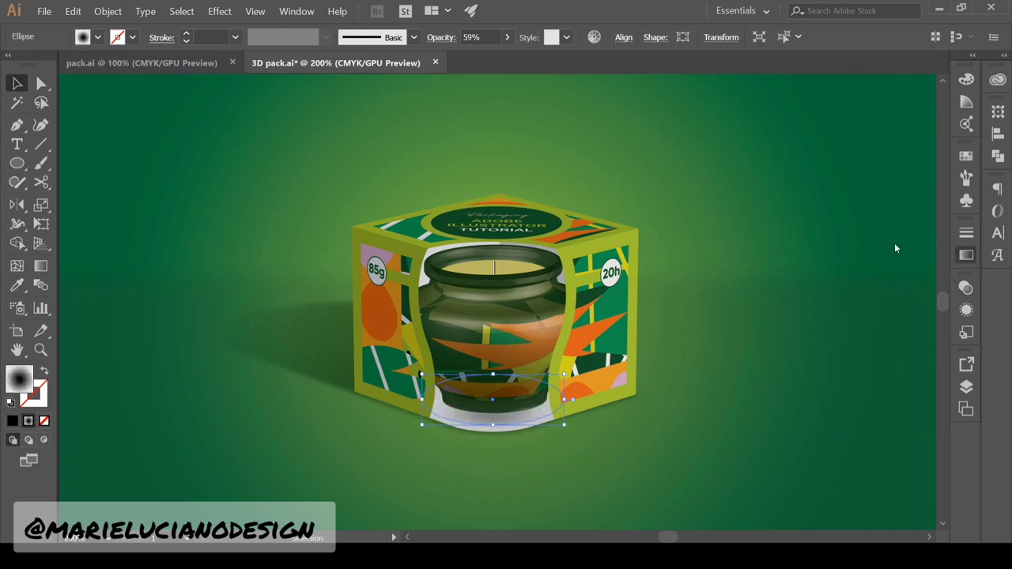
key("g")
left_click_drag(780, 354, 878, 359)
Flatten the shadow ellipse by pulling its top and bottom edges inward
key("v")
left_click(109, 121)
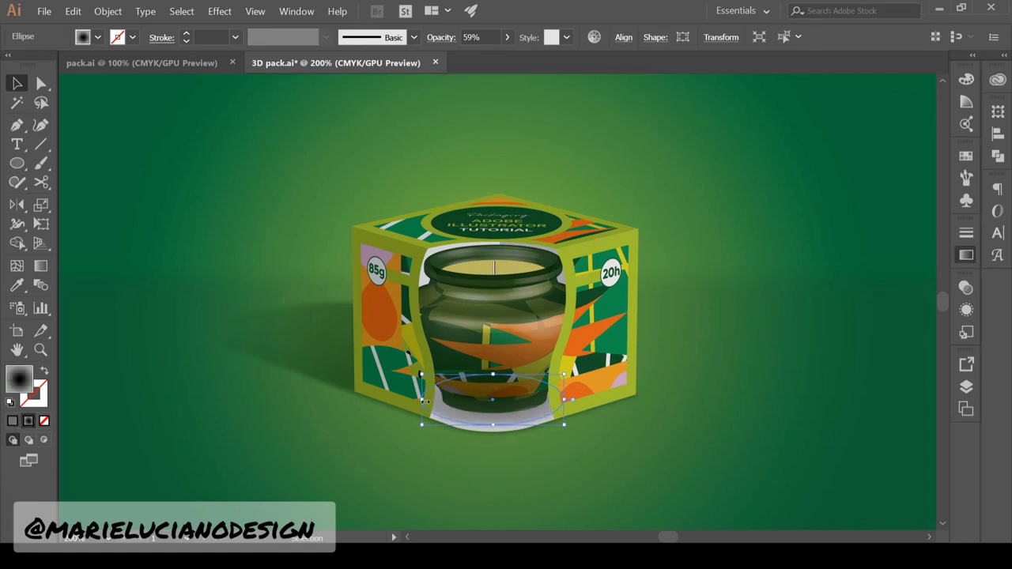
left_click_drag(495, 427, 496, 416)
left_click_drag(496, 374, 496, 380)
Lock the floor and backdrop rectangles, then zoom in to 300% on the box
left_click(696, 348)
key("z")
left_click(830, 324, "alt")
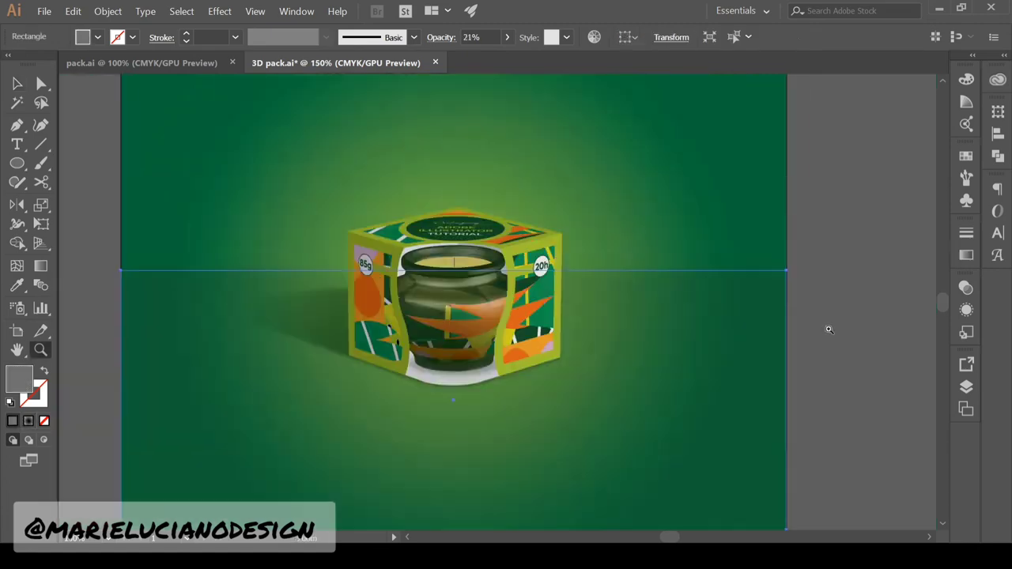
key("v")
left_click_drag(827, 330, 720, 394)
key("ctrl+2")
key("z")
double_click(465, 303)
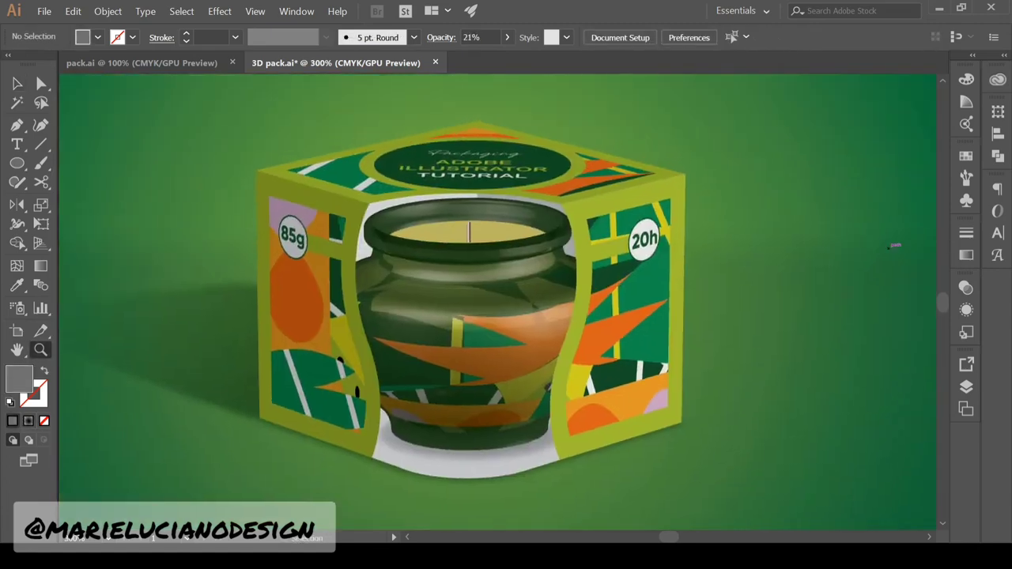
Switch to the pack.ai document and pan to show the flat dieline and its legend
key("v")
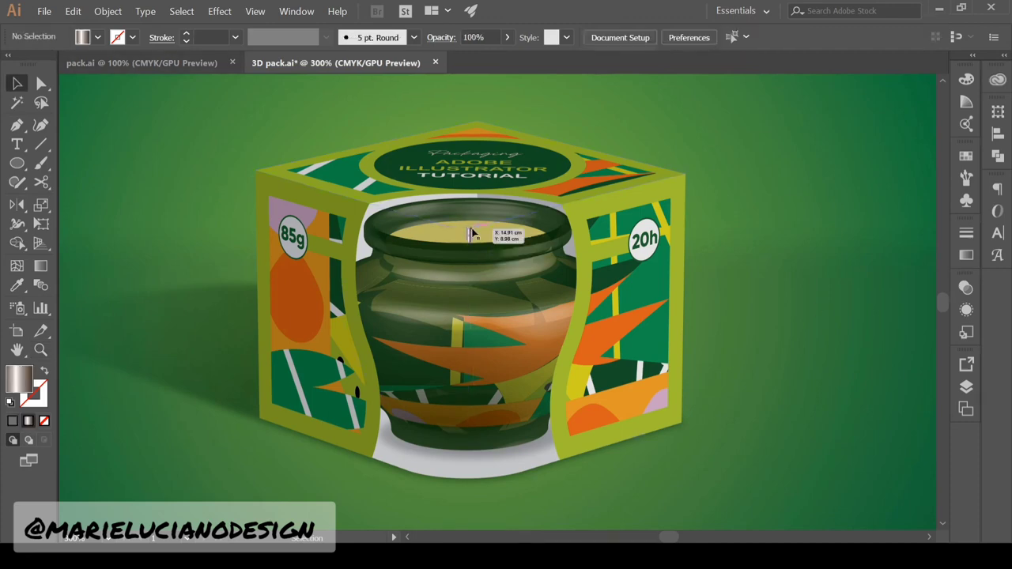
left_click(188, 64)
left_click_drag(741, 244, 825, 231)
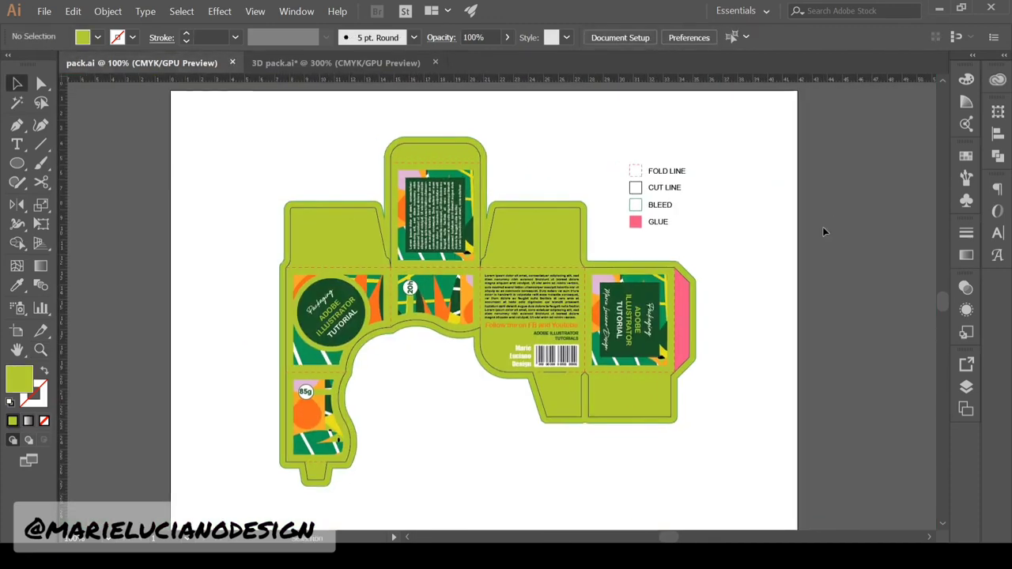
left_click(338, 62)
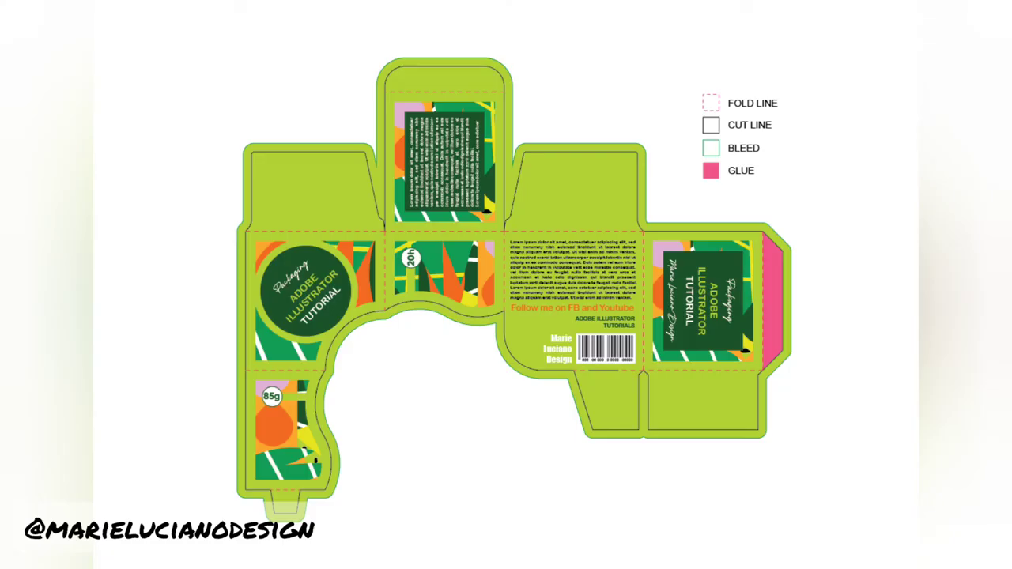